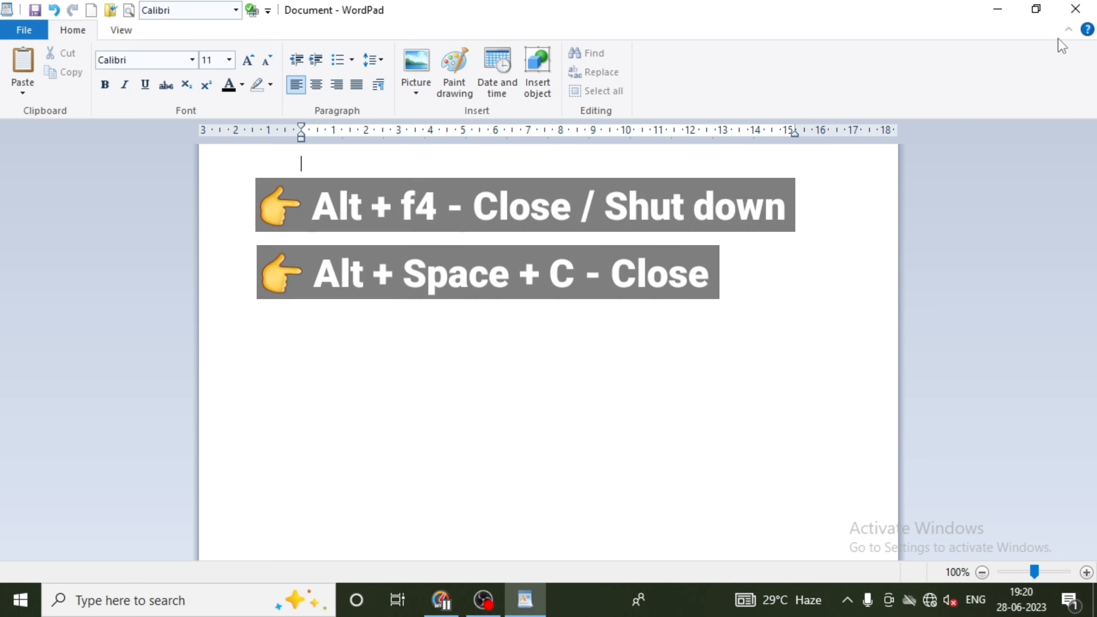
Close the WordPad document without saving the changes and refresh the desktop
left_click(1075, 9)
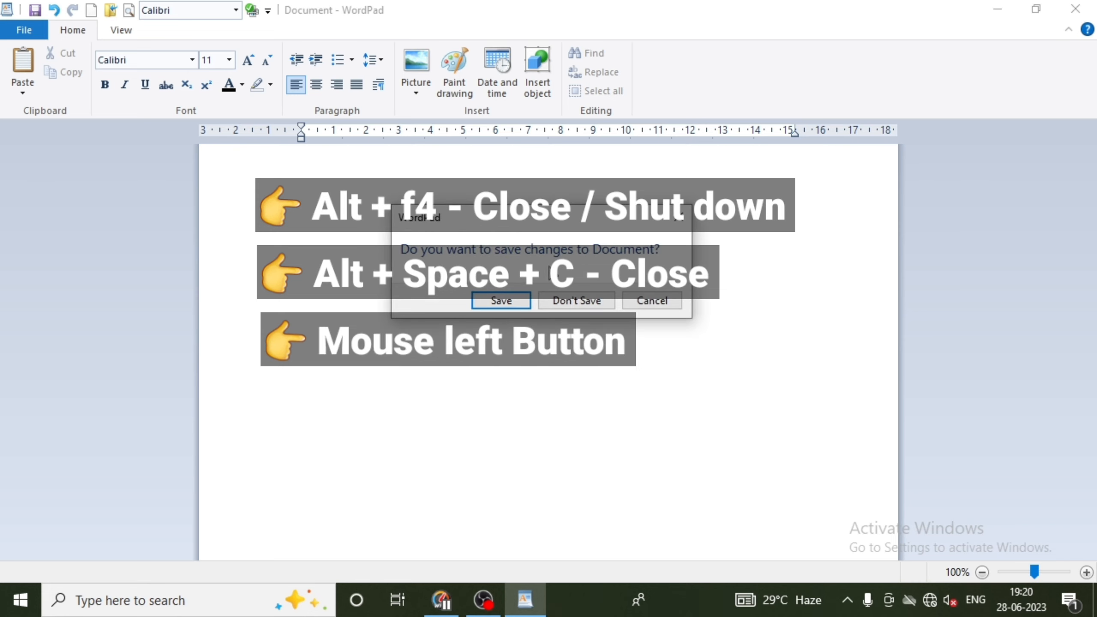
left_click(578, 301)
right_click(534, 111)
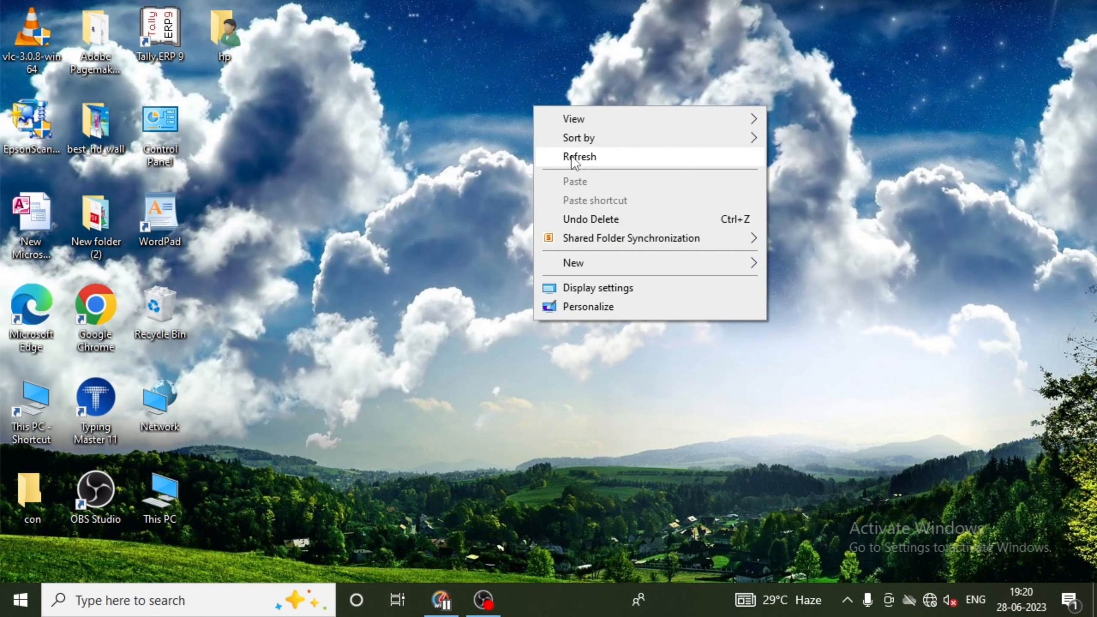
left_click(577, 157)
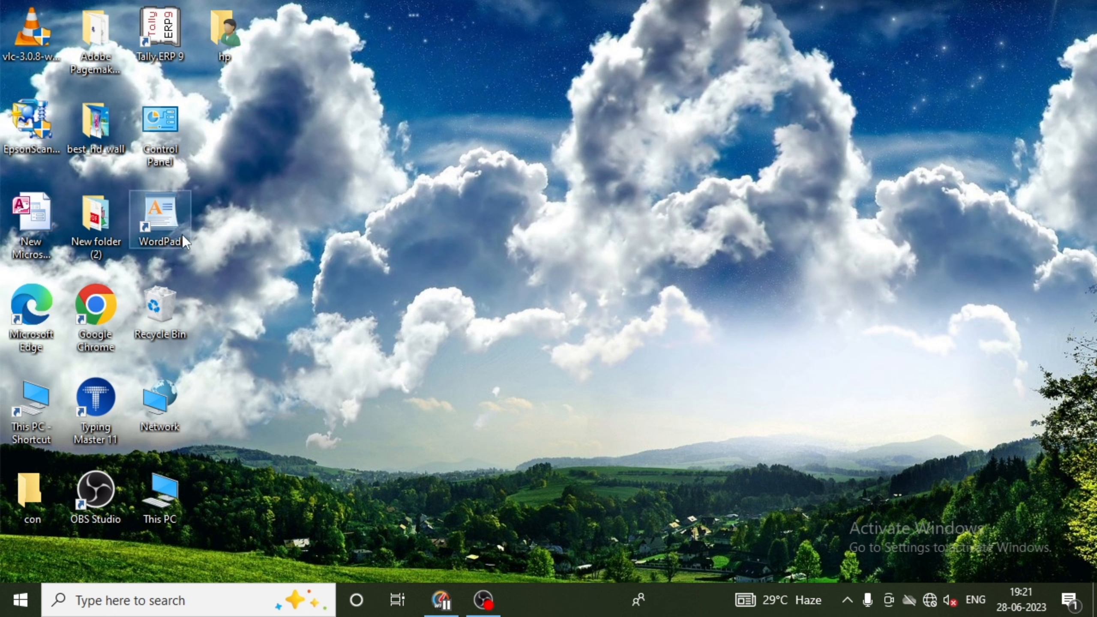
Launch WordPad from its desktop shortcut and close the blank document
left_click(157, 221)
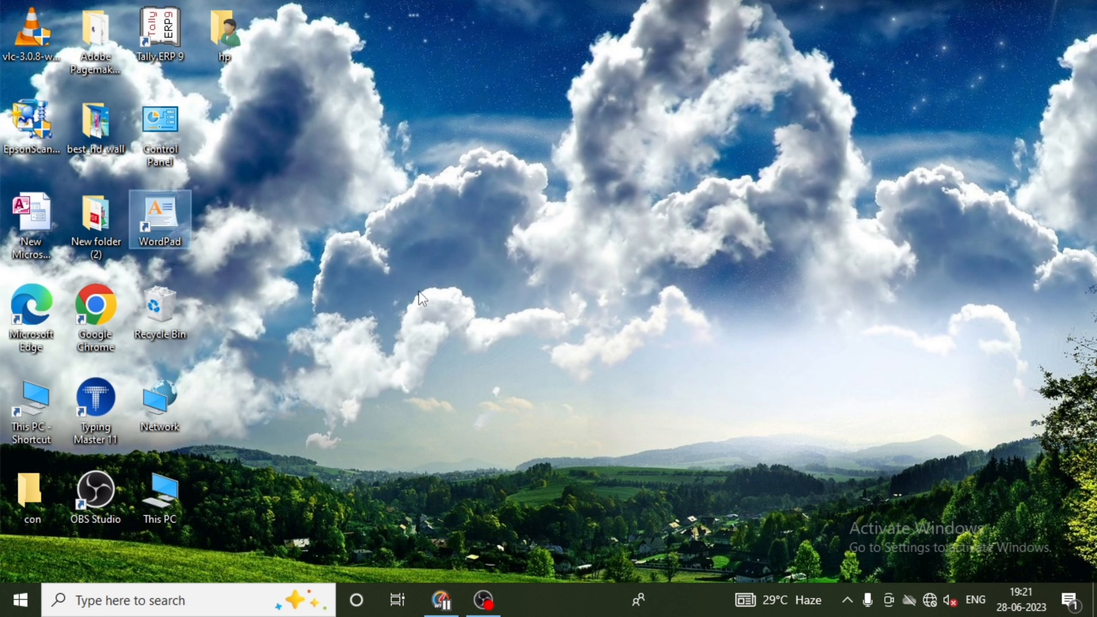
double_click(160, 219)
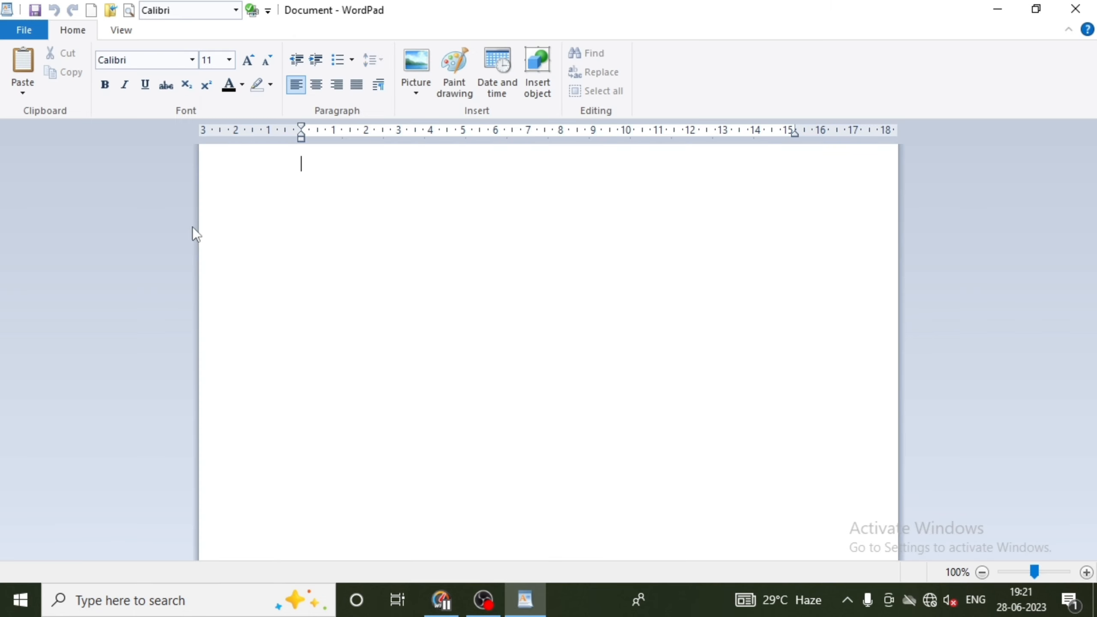
left_click(1076, 10)
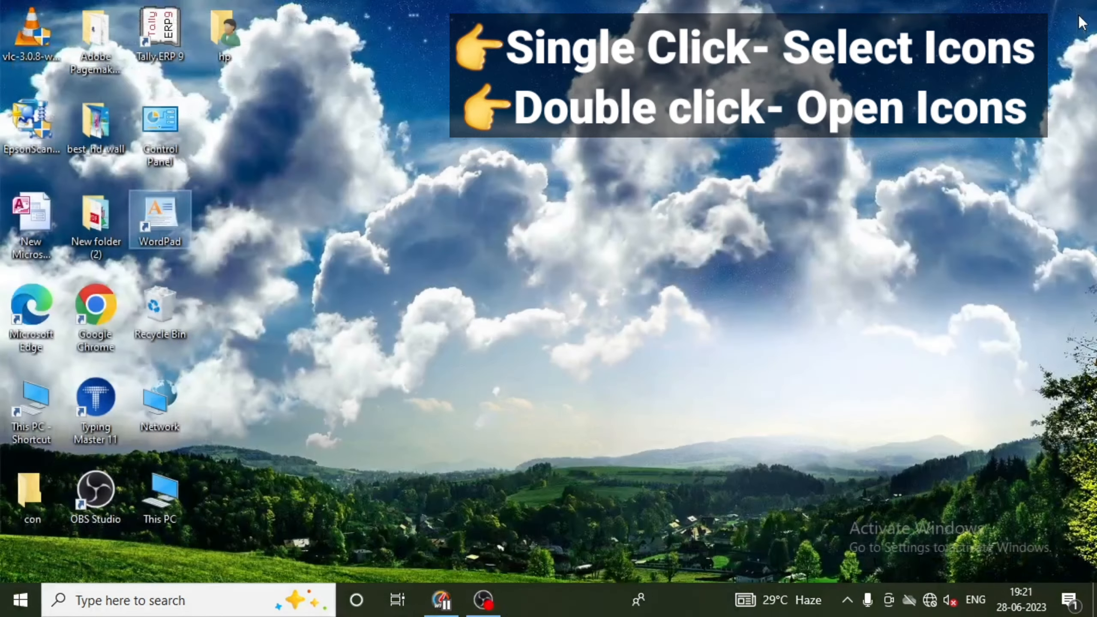
Launch WordPad from the Windows Accessories folder among the installed apps and close its blank document
left_click(20, 609)
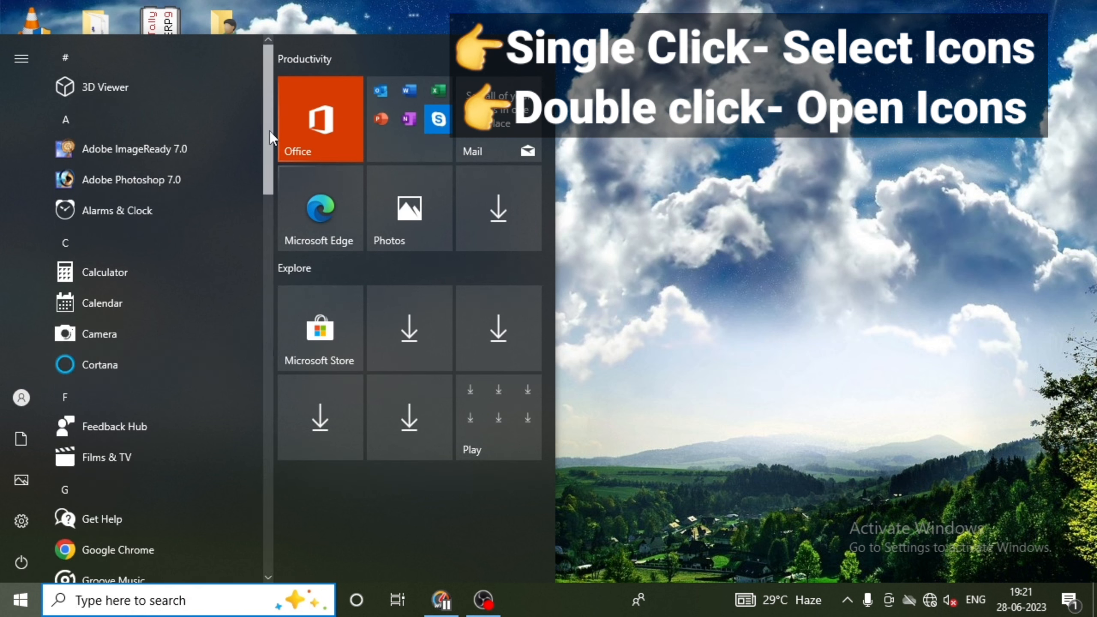
left_click_drag(269, 130, 261, 411)
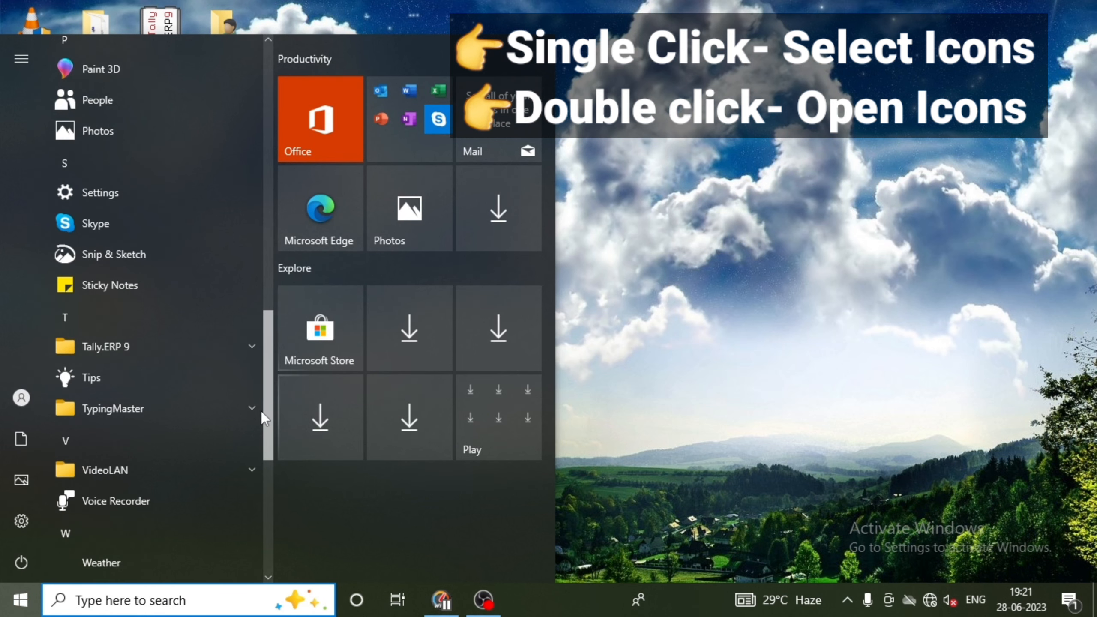
scroll(185, 381, "down", 3)
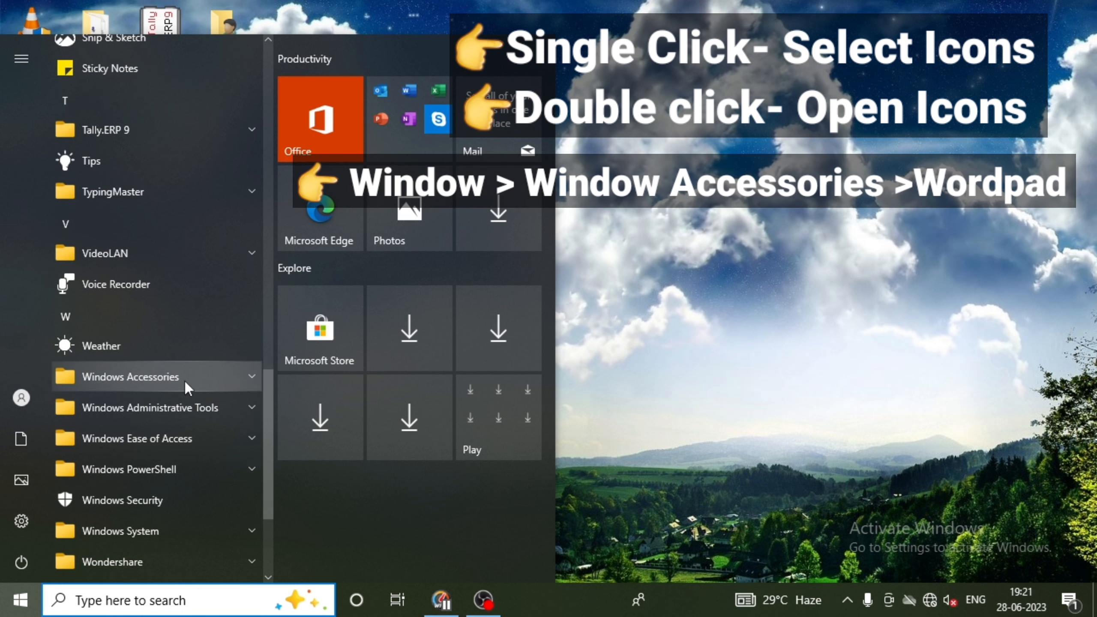
left_click(185, 381)
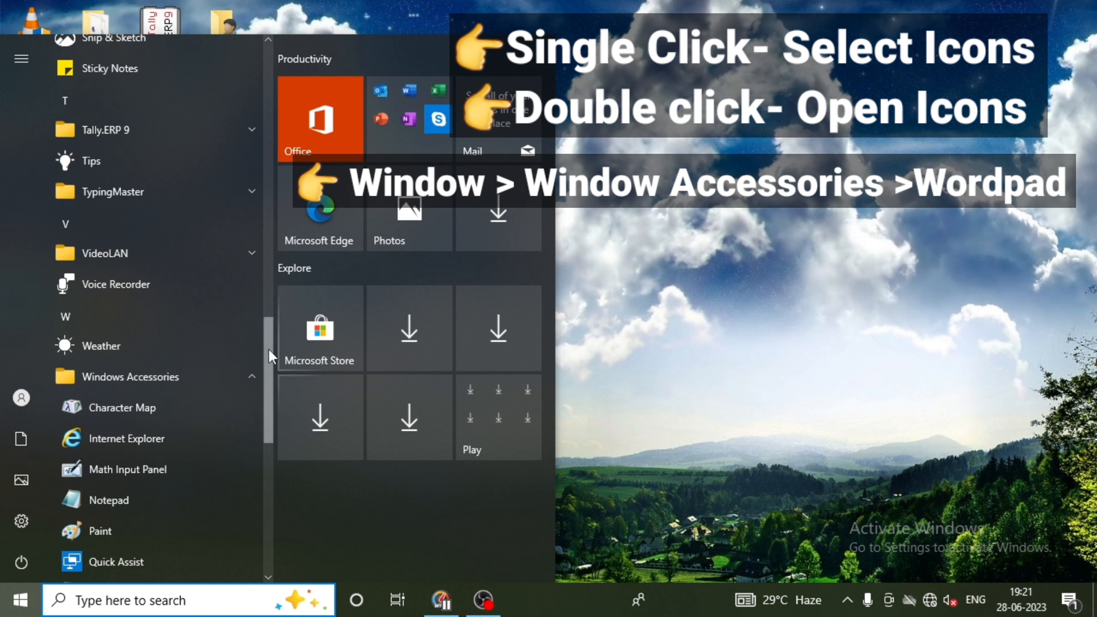
scroll(196, 410, "down", 4)
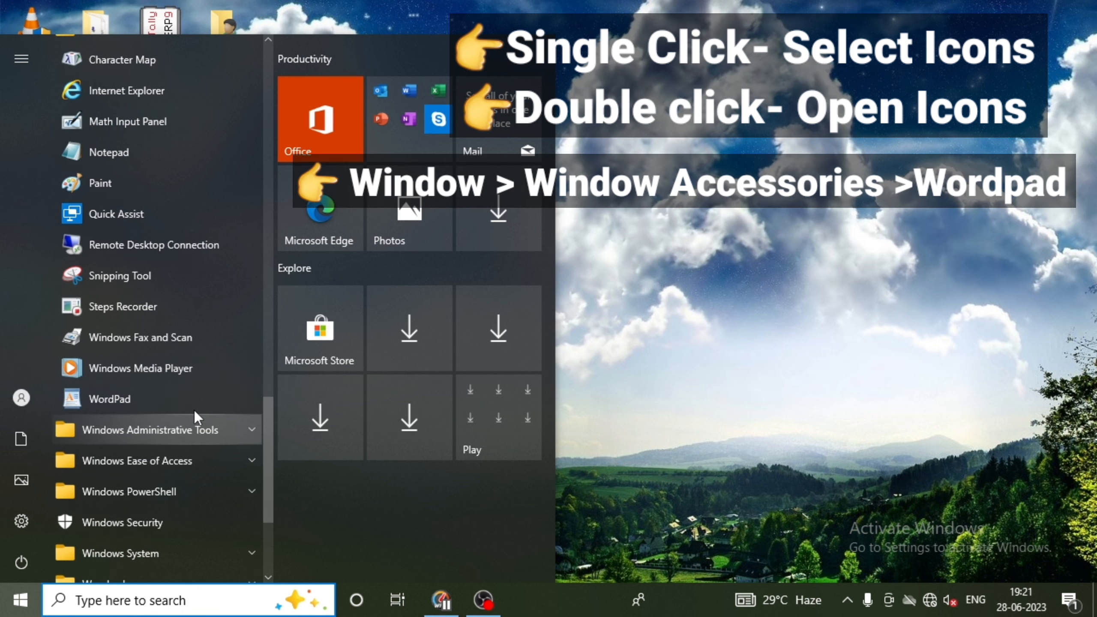
left_click(125, 400)
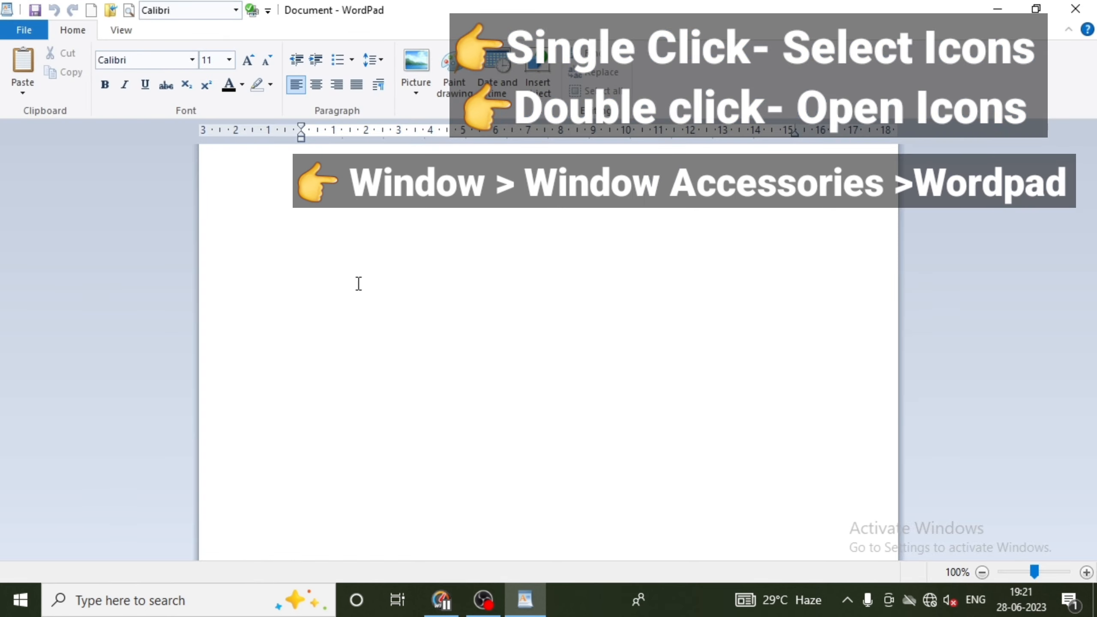
left_click(1075, 10)
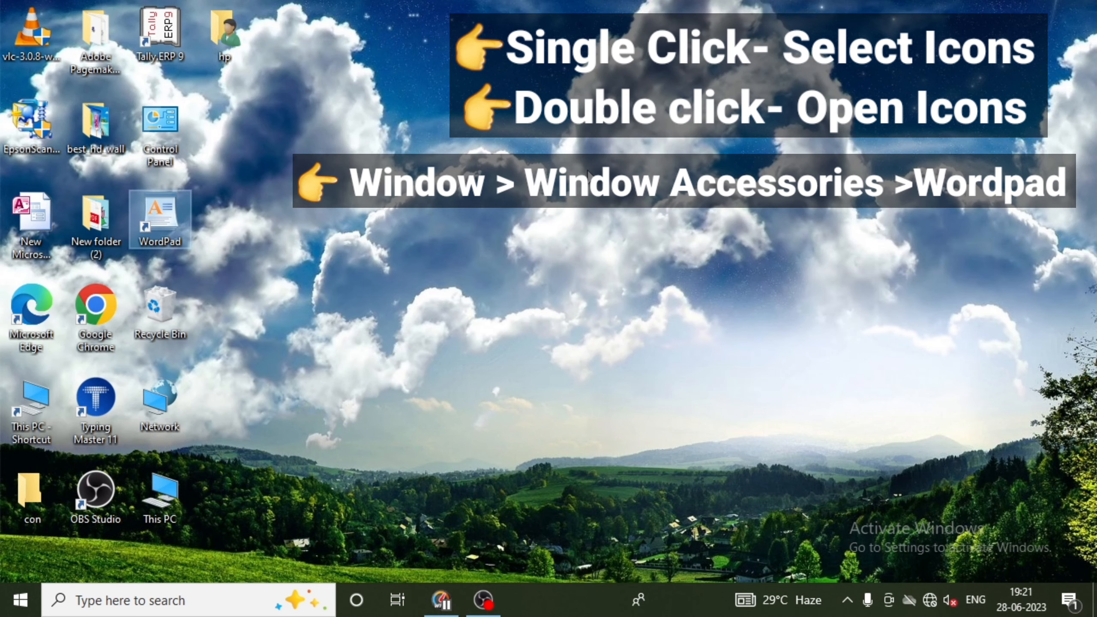
Bring up the Run dialog with the write command entered and dismiss it without running anything
key("super")
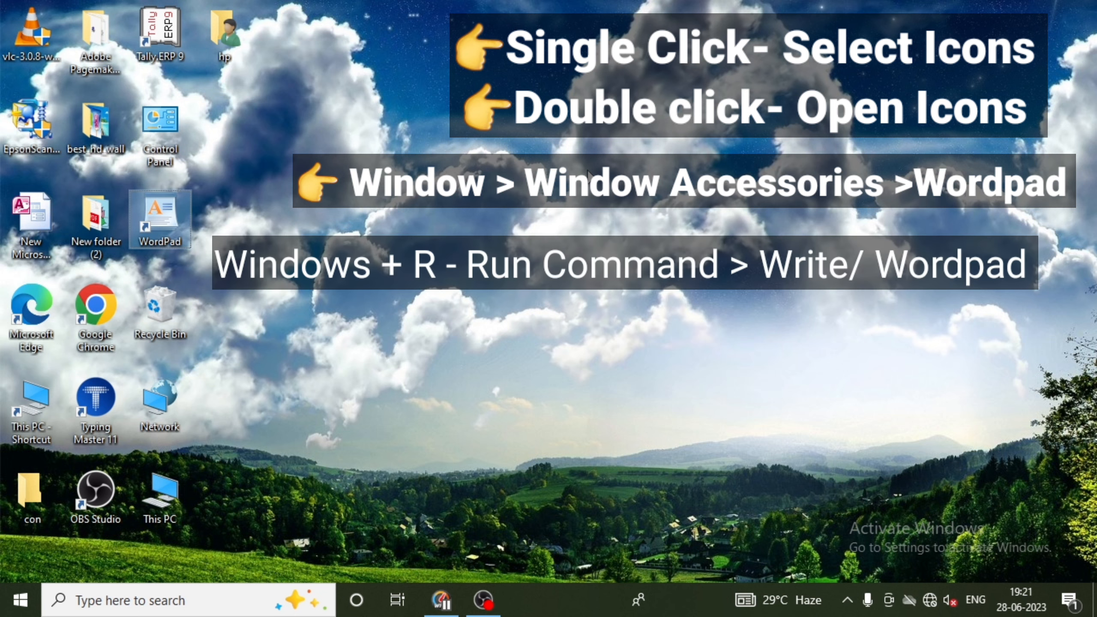
key("super+r")
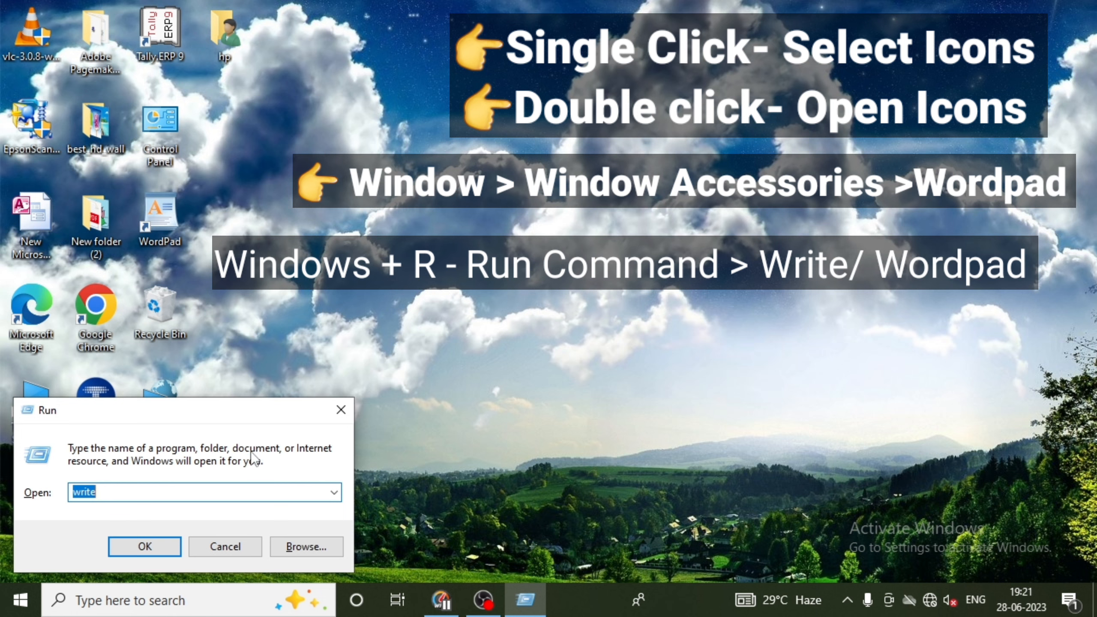
left_click(340, 408)
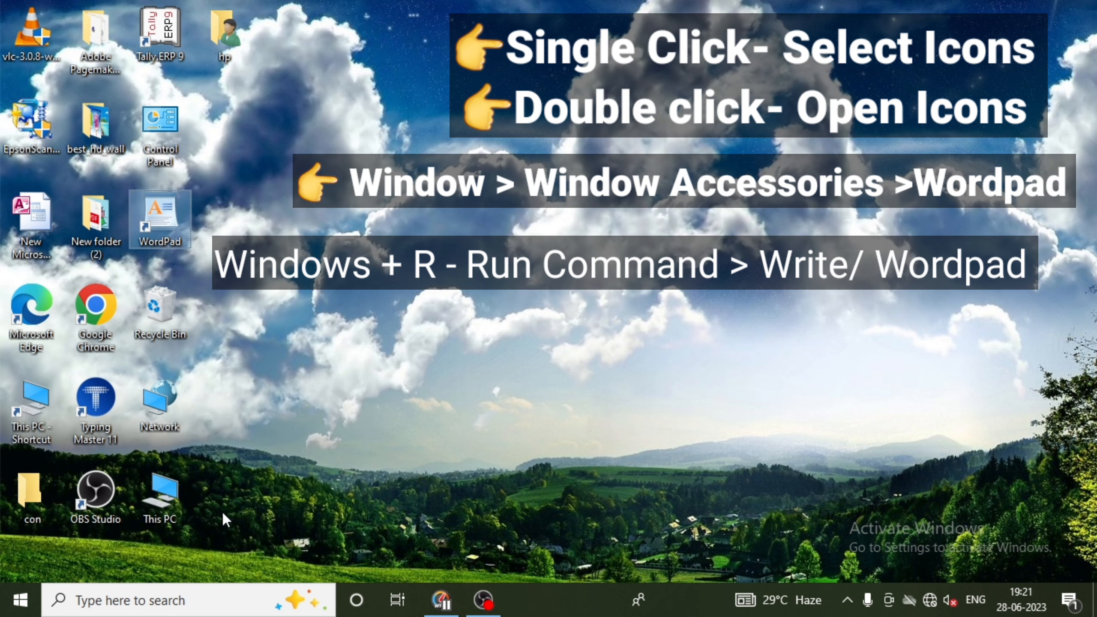
Search Windows for "worp" and launch the WordPad app
key("super")
type("w")
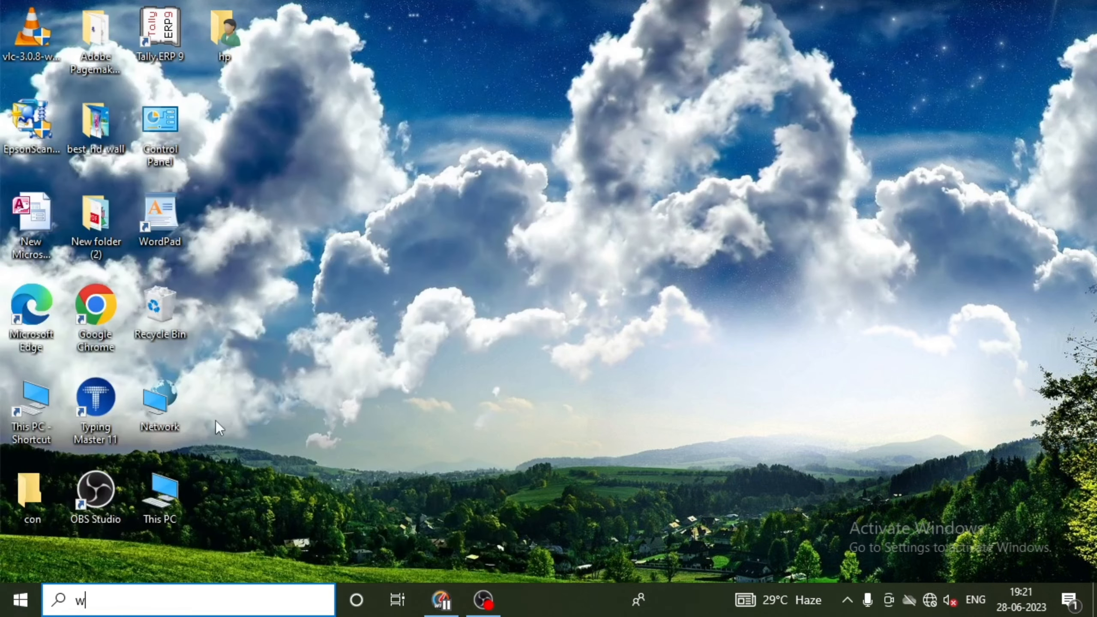
type("orp")
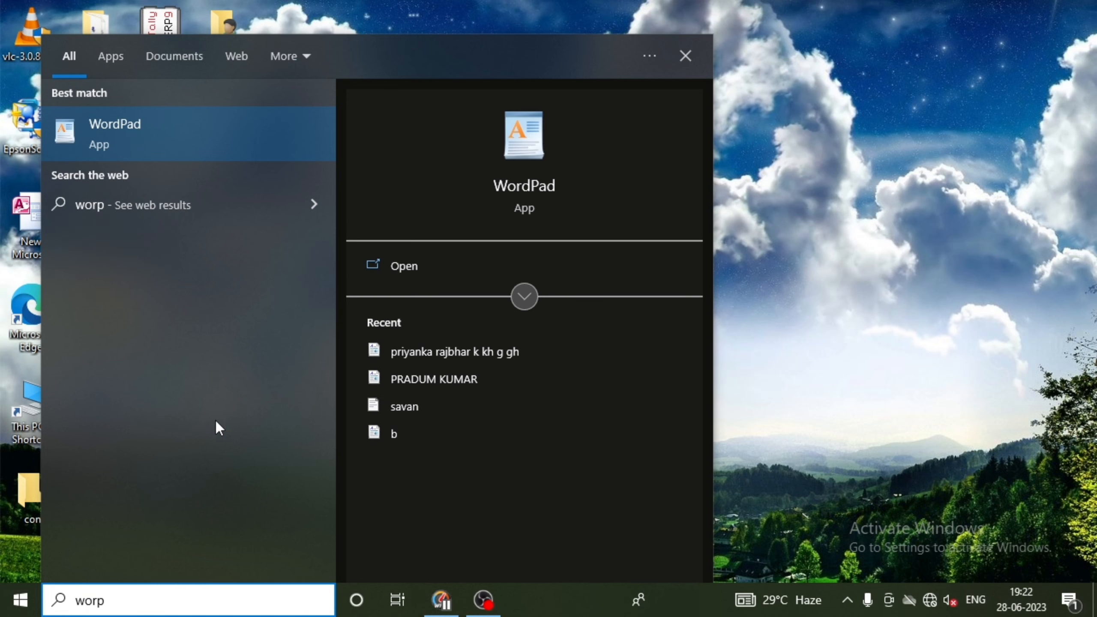
key("Return")
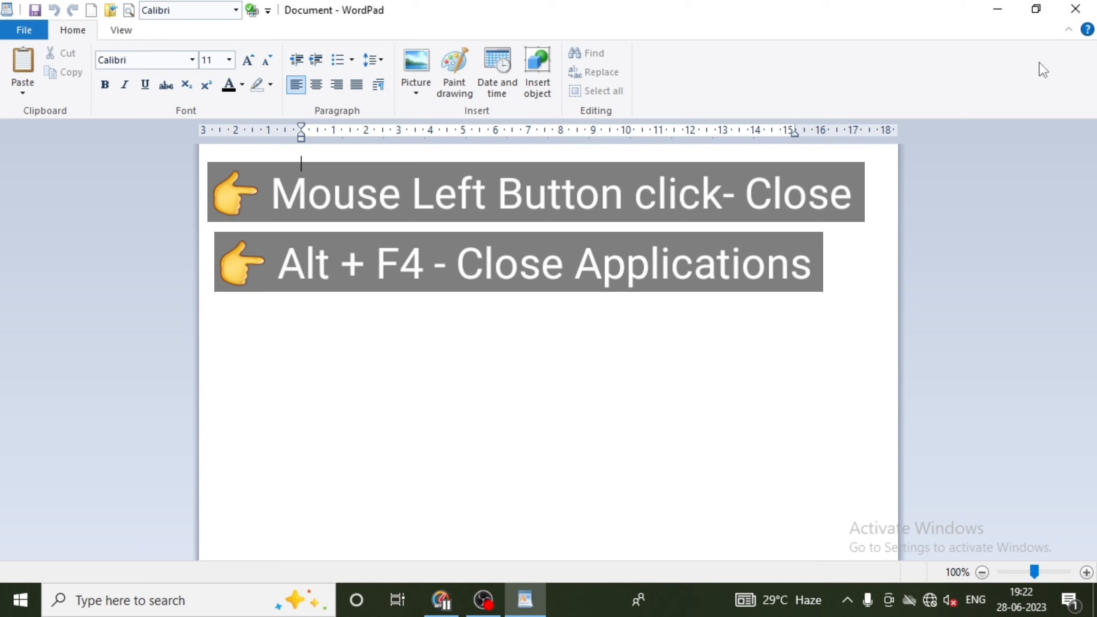
View and dismiss the WordPad window's control commands, and restore the window down and maximize it again
key("alt+space")
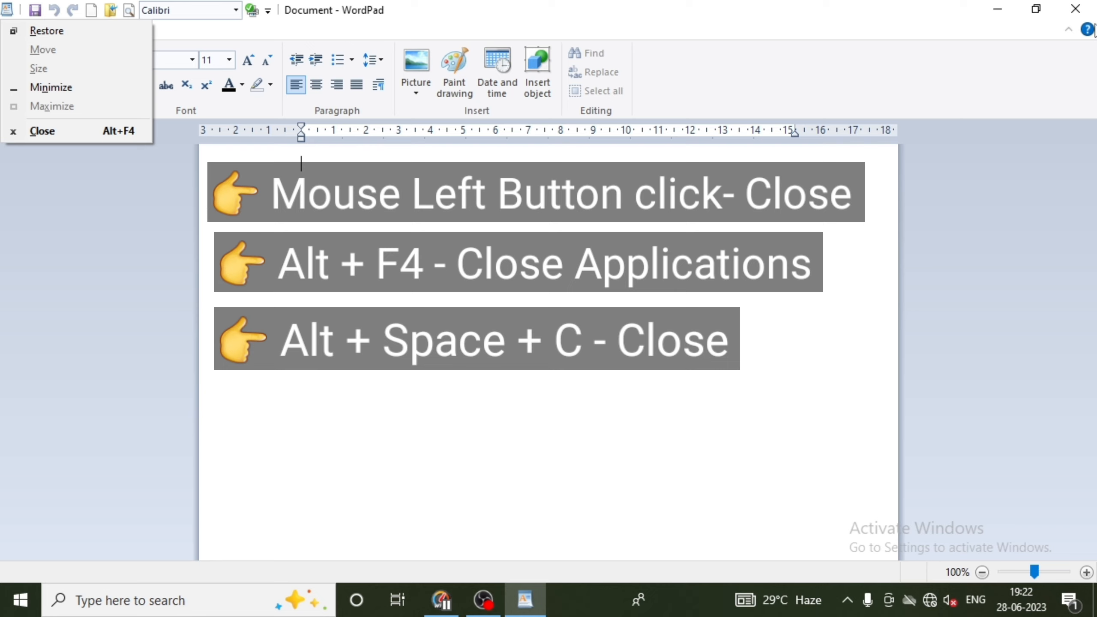
left_click(655, 326)
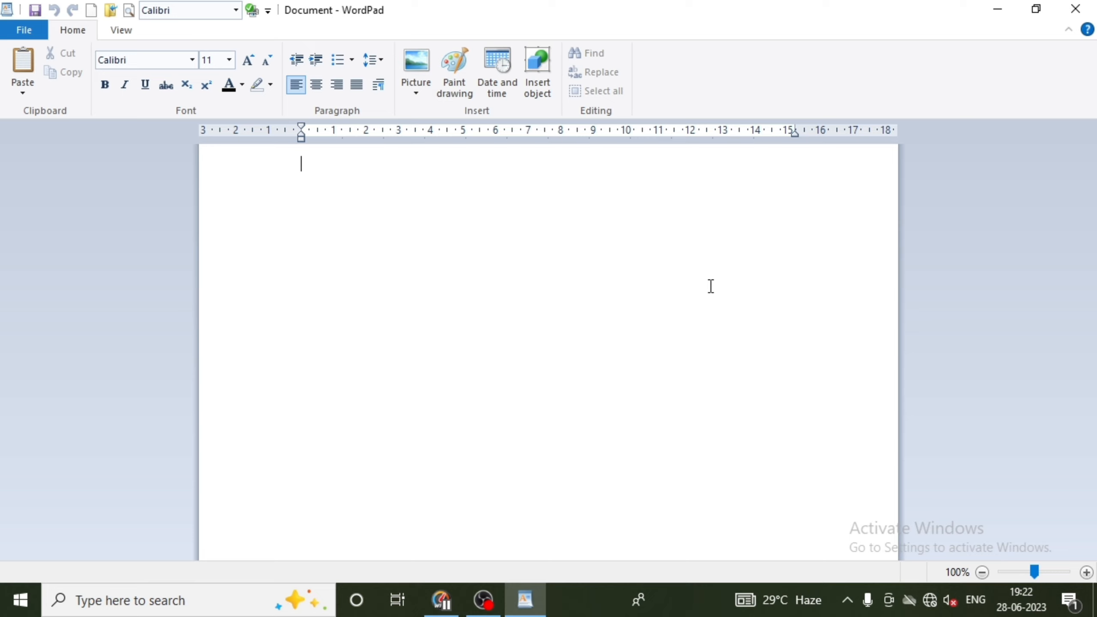
left_click(1037, 16)
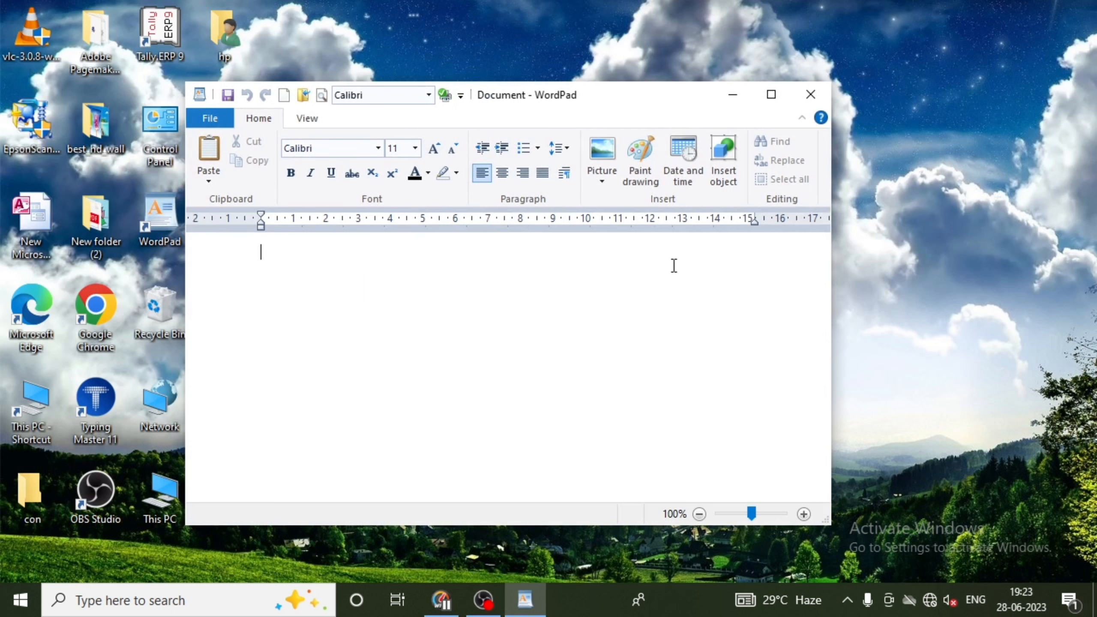
left_click(771, 95)
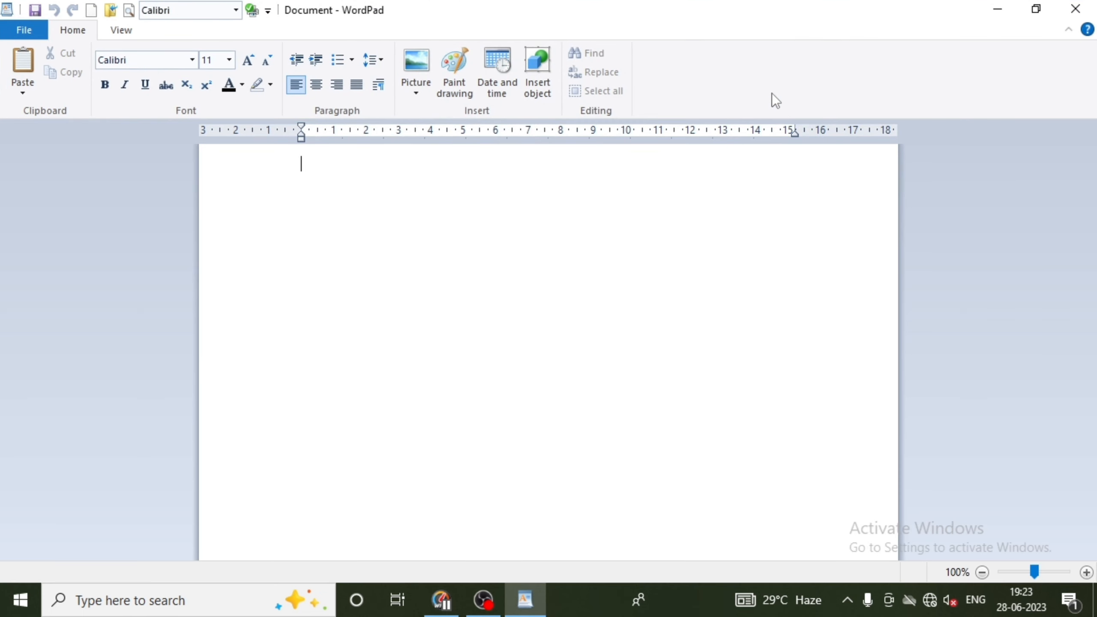
Use the window control commands to restore the WordPad window to normal size and maximize it again, two times over
key("alt+space")
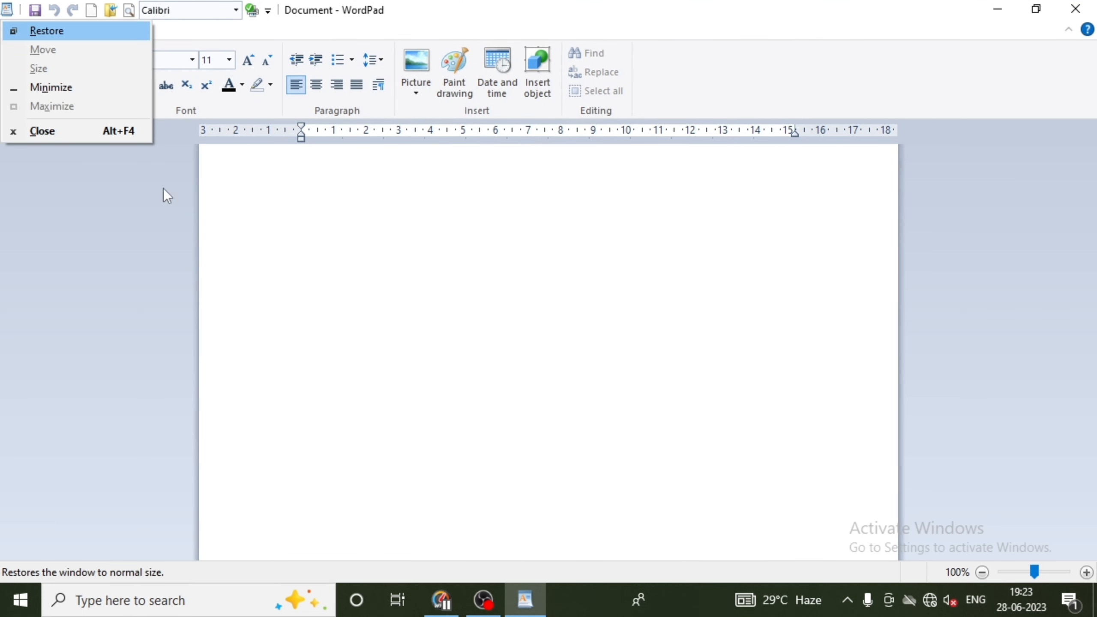
left_click(60, 39)
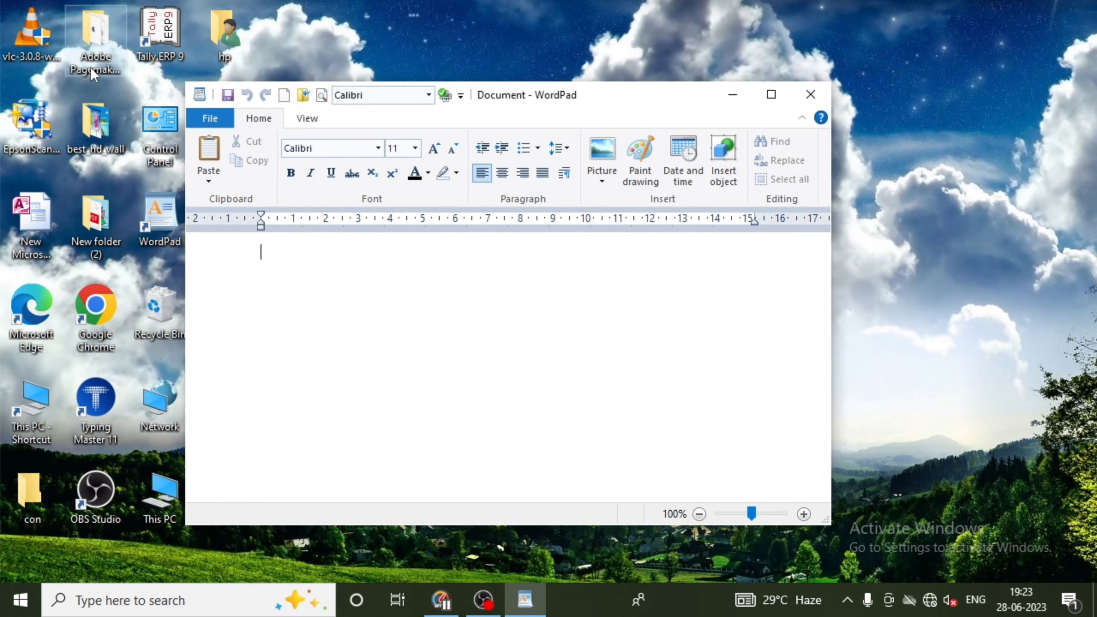
key("alt+space")
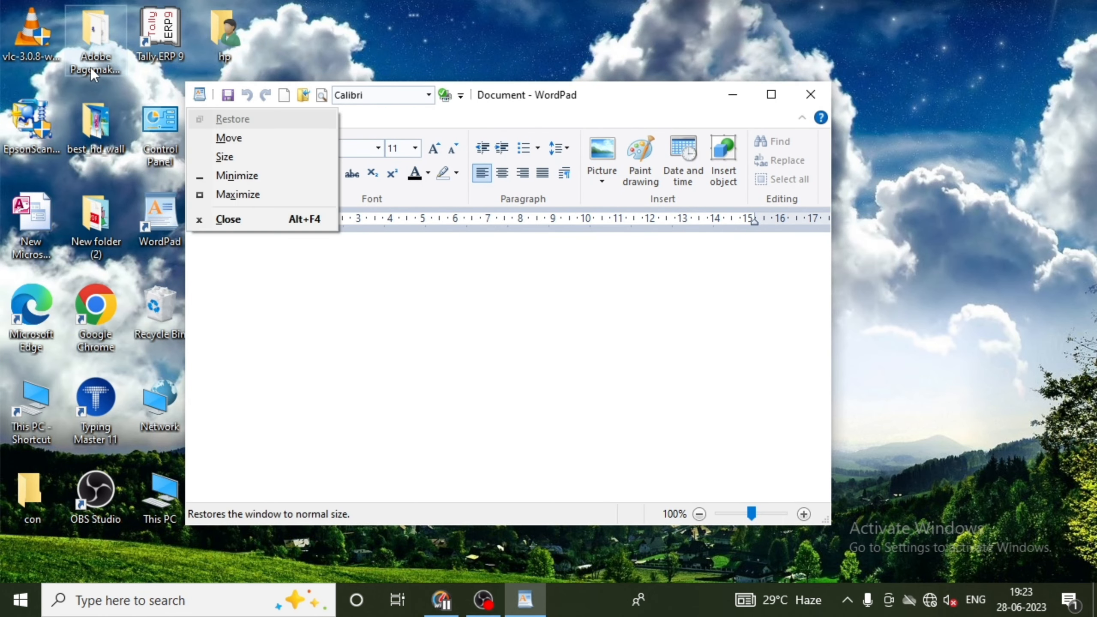
left_click(235, 202)
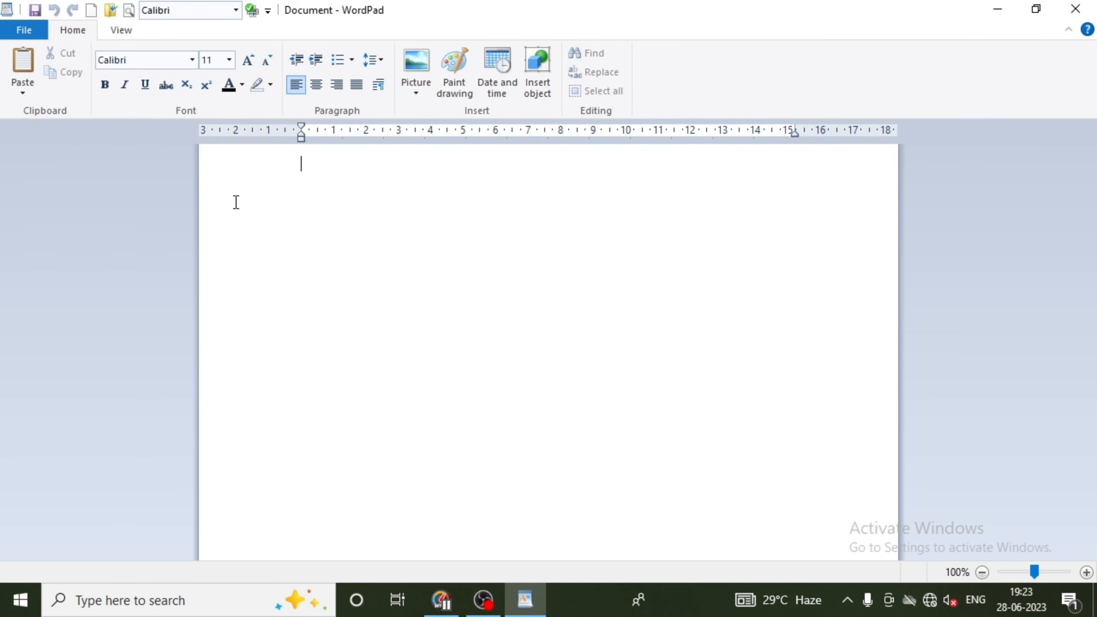
key("alt+space")
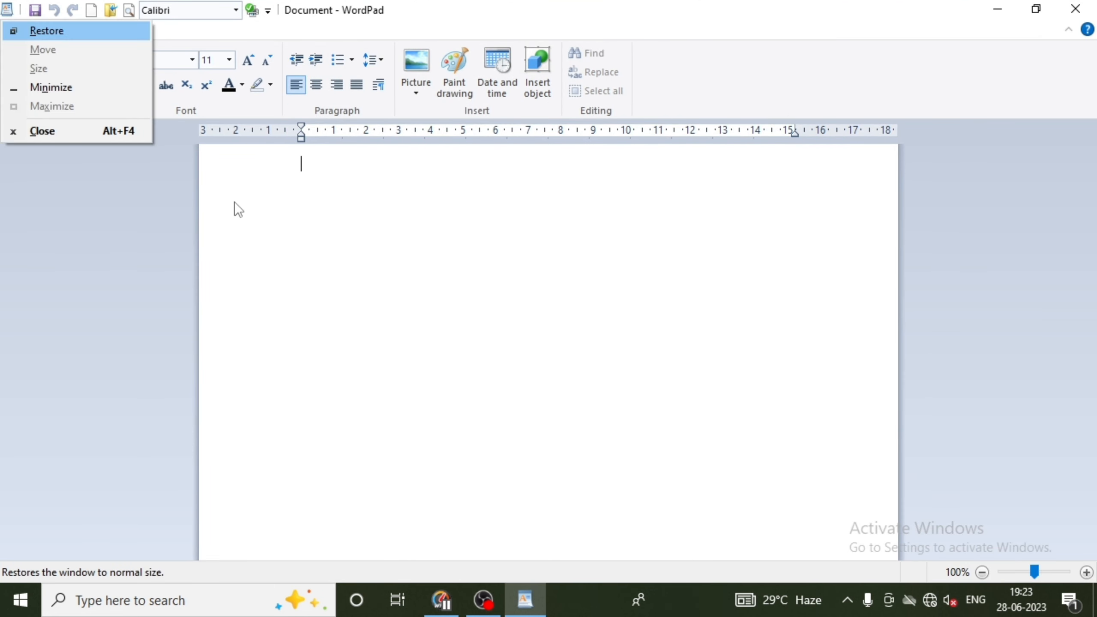
key("Return")
key("alt+space")
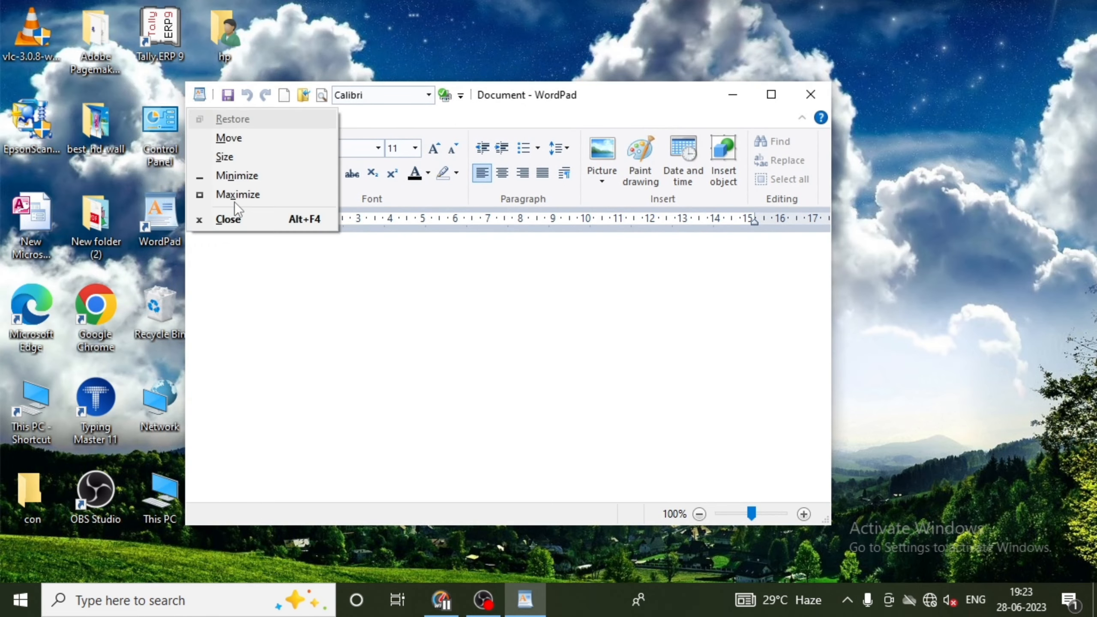
left_click(235, 202)
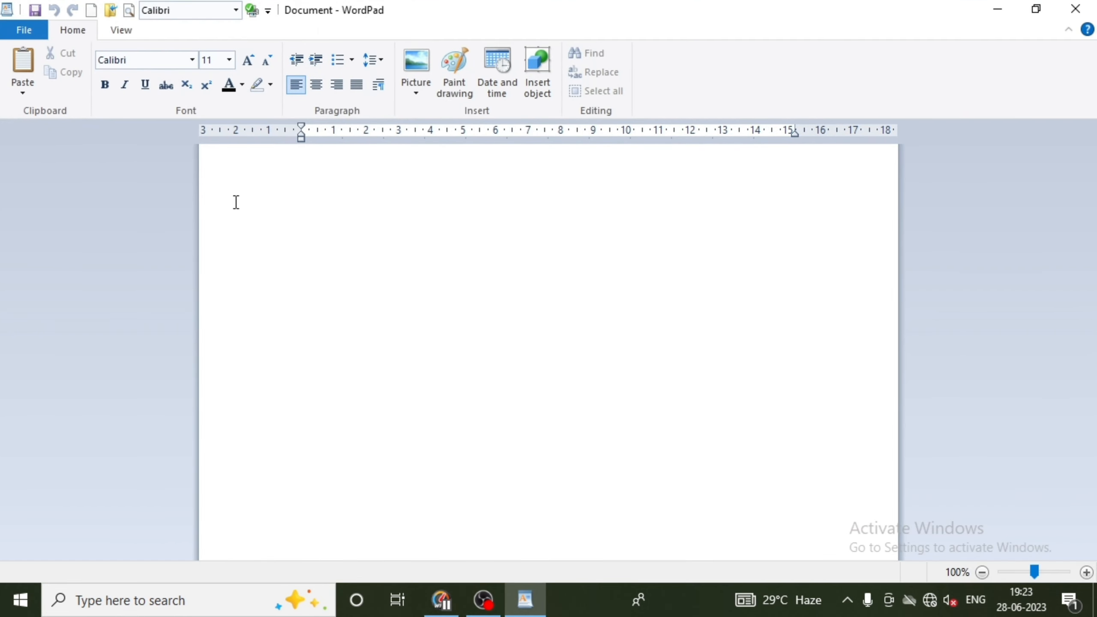
Review the window control commands again and use them to minimize the WordPad window to the taskbar
key("alt+space")
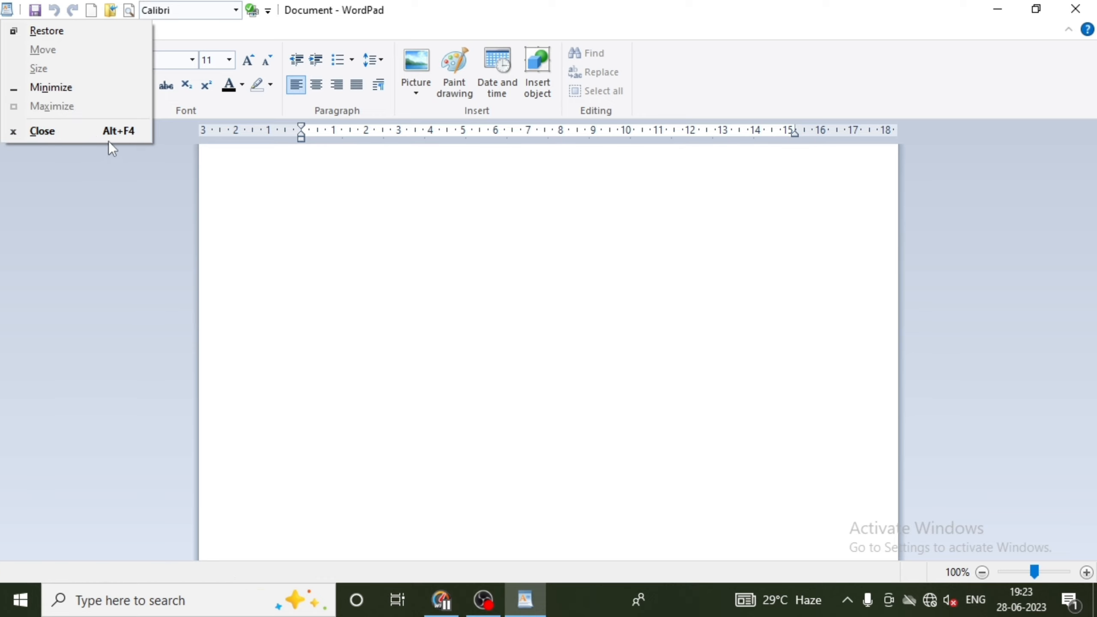
left_click(629, 273)
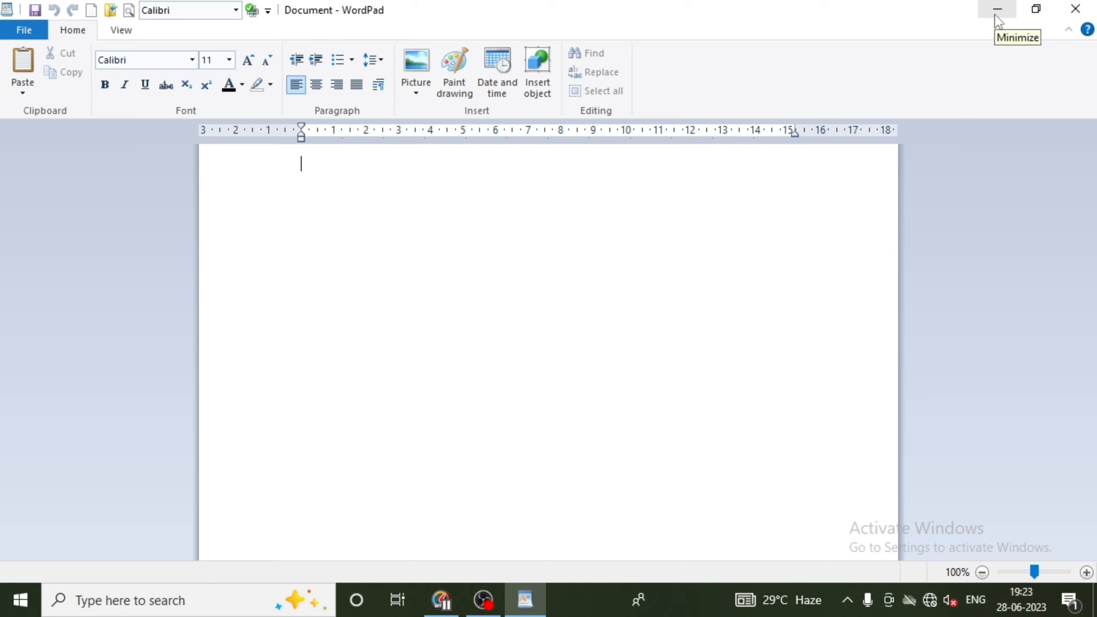
key("alt+space")
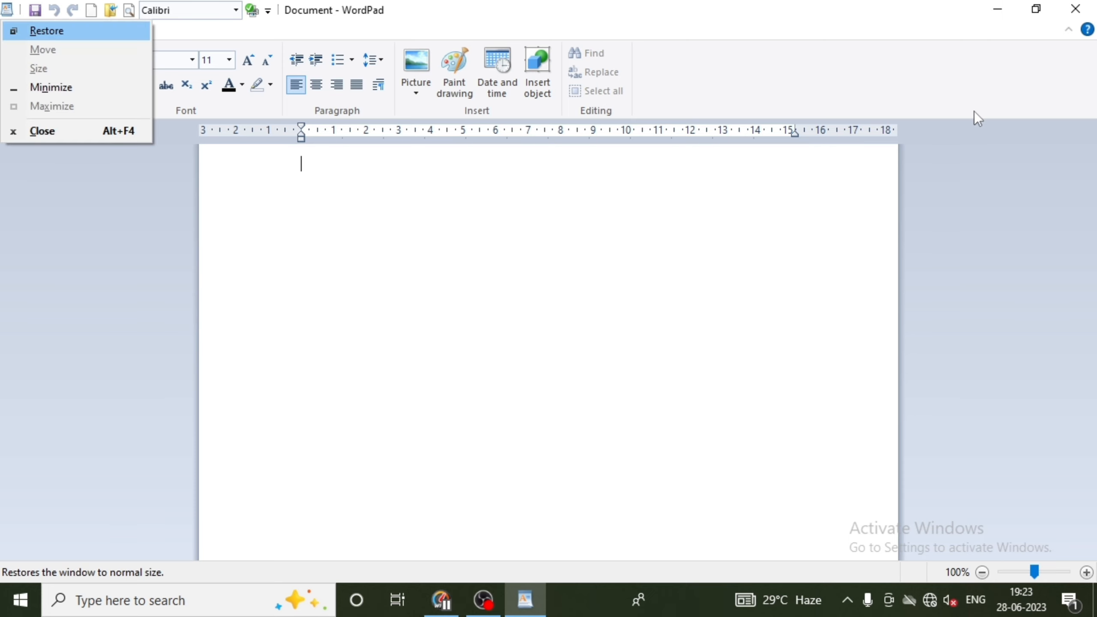
key("n")
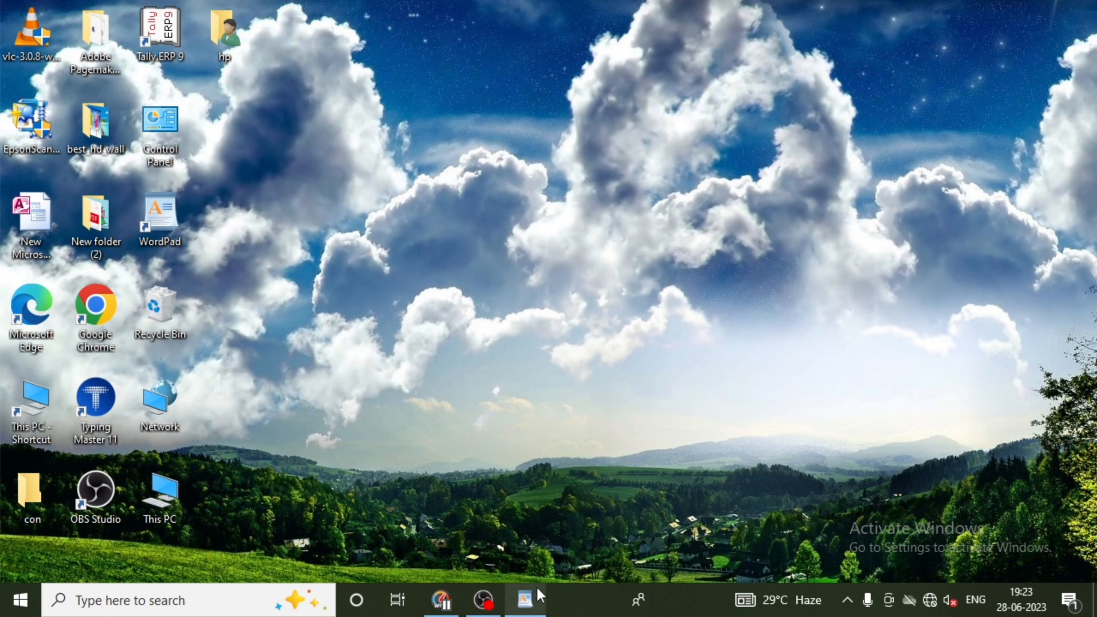
mouse_move(528, 611)
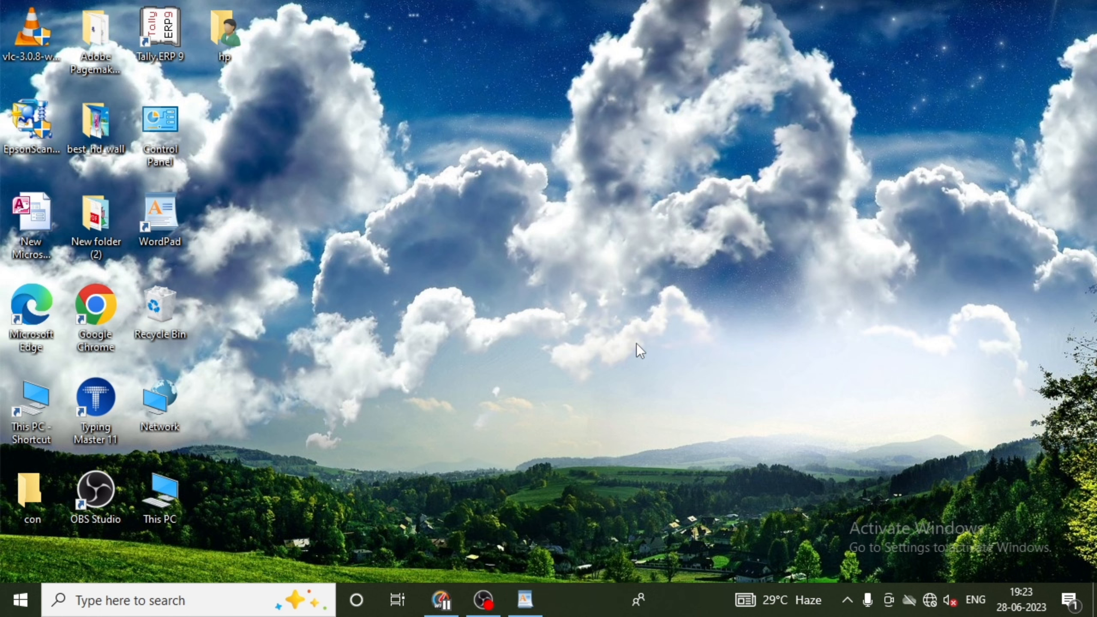
Cycle through the open windows and switch back to the WordPad document
key("alt+Tab")
key("alt+Tab")
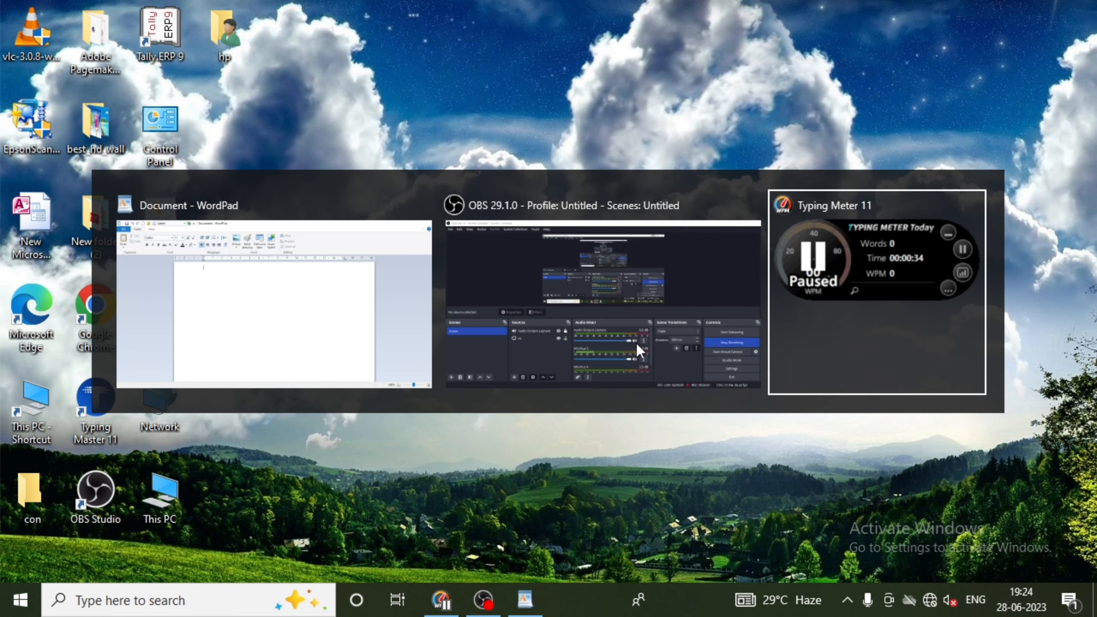
key("alt+Tab")
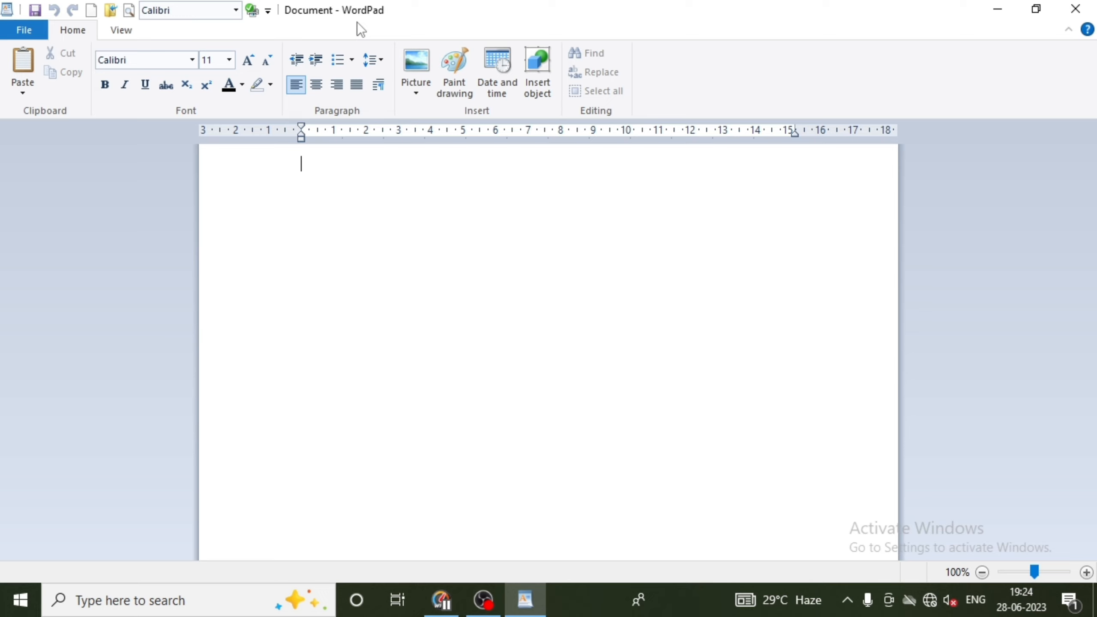
Open the save dialog for the blank document and enter vs as the file name
key("ctrl+o")
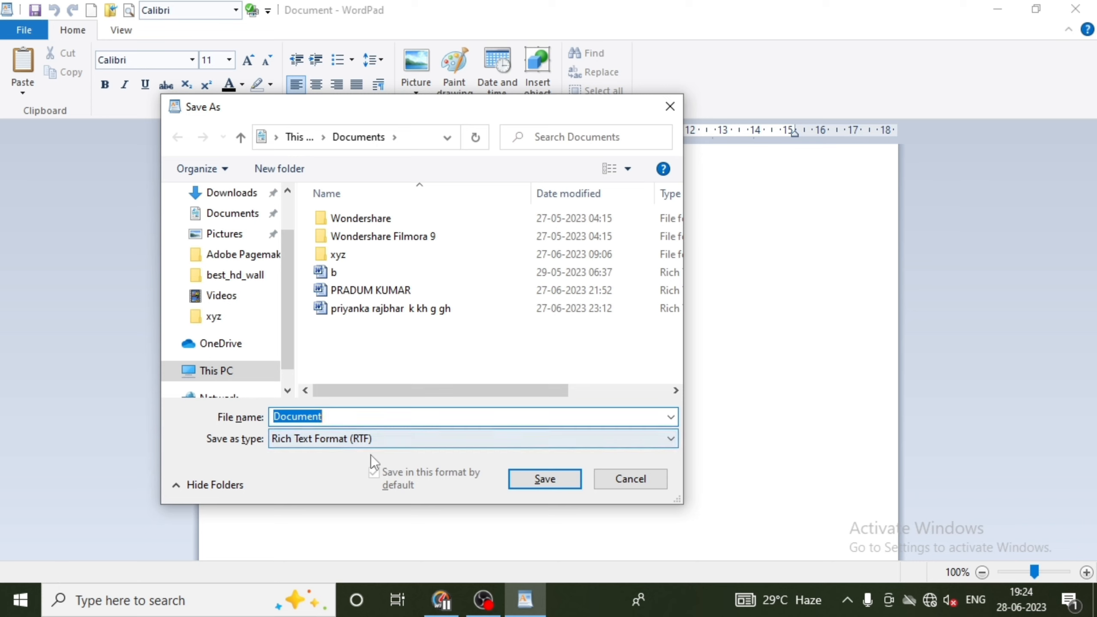
type("visha")
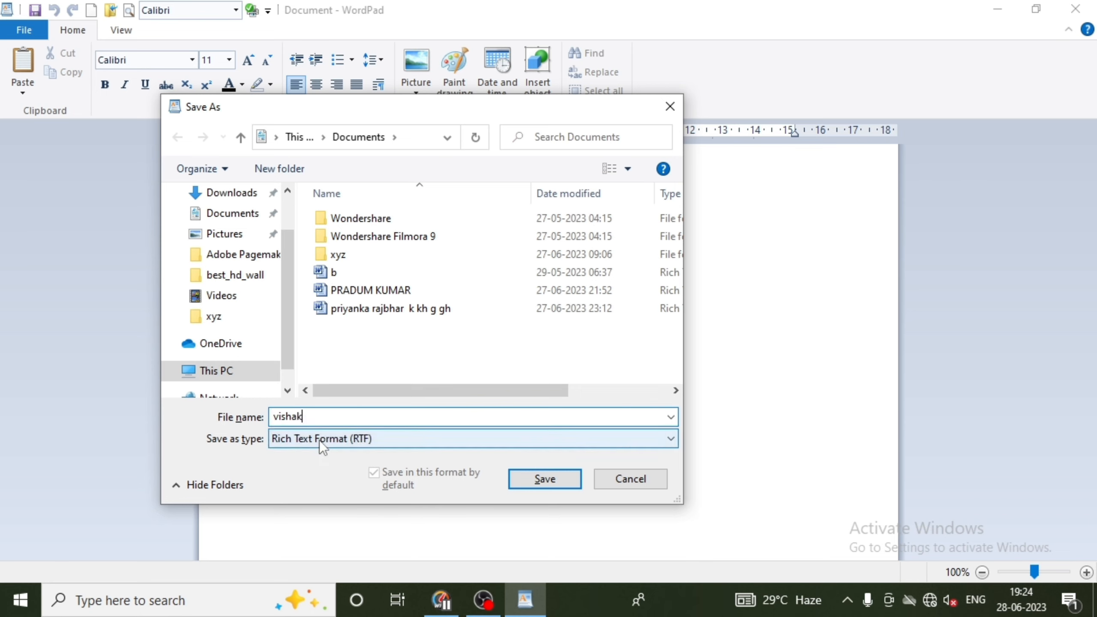
type("k")
key("BackSpace")
key("BackSpace")
key("BackSpace")
key("BackSpace")
key("BackSpace")
key("BackSpace")
type("vs")
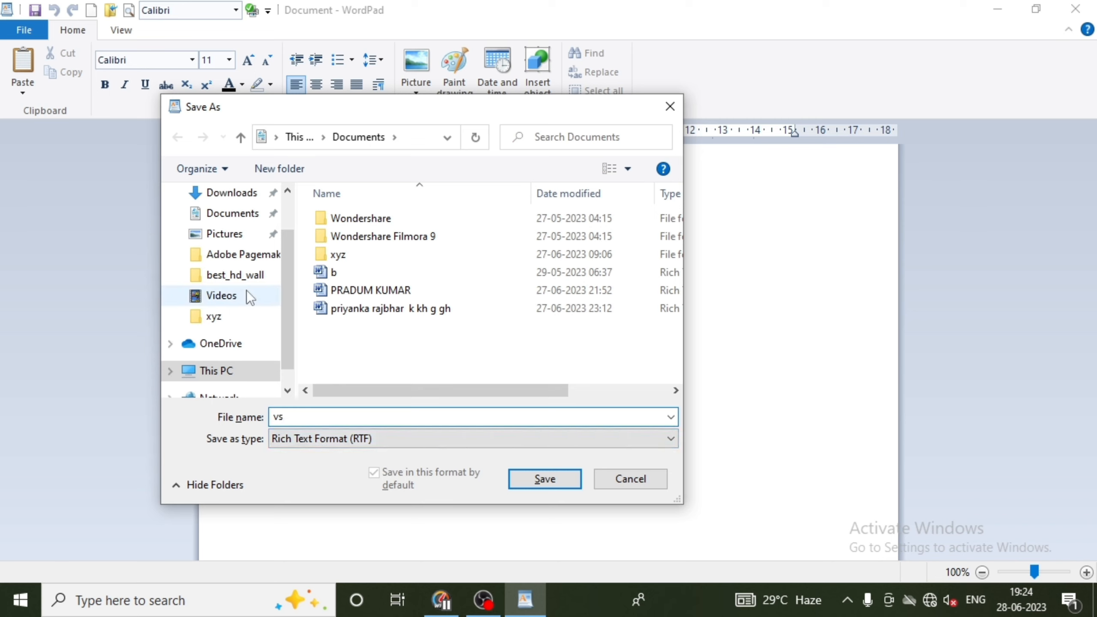
Choose the Desktop as the destination folder and save the document in Rich Text Format
scroll(283, 307, "up", 1)
scroll(292, 257, "down", 3)
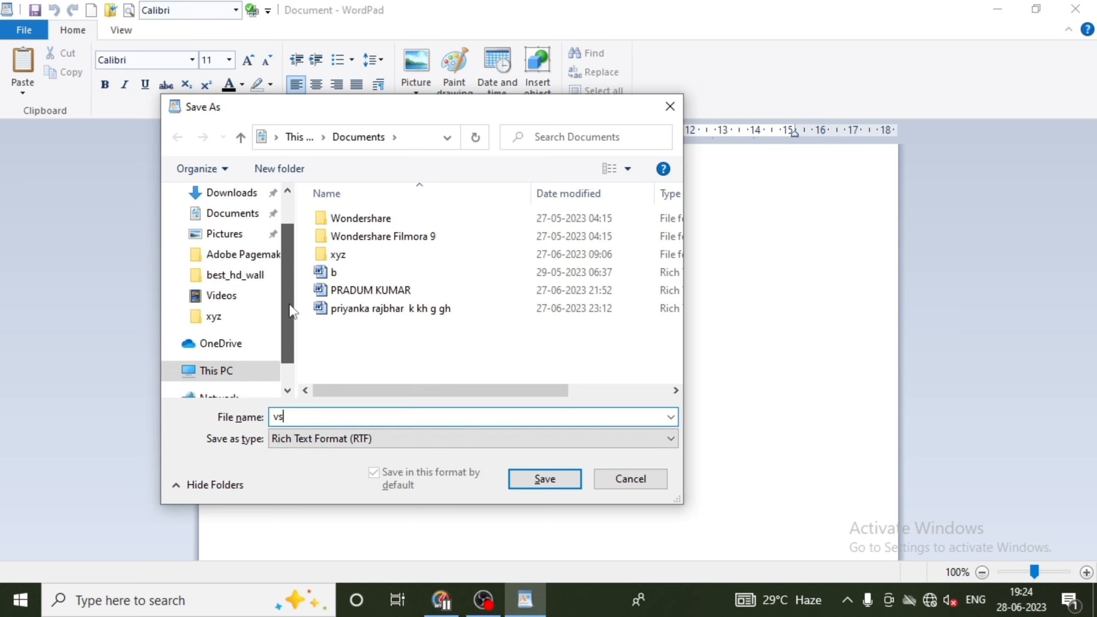
scroll(292, 258, "up", 3)
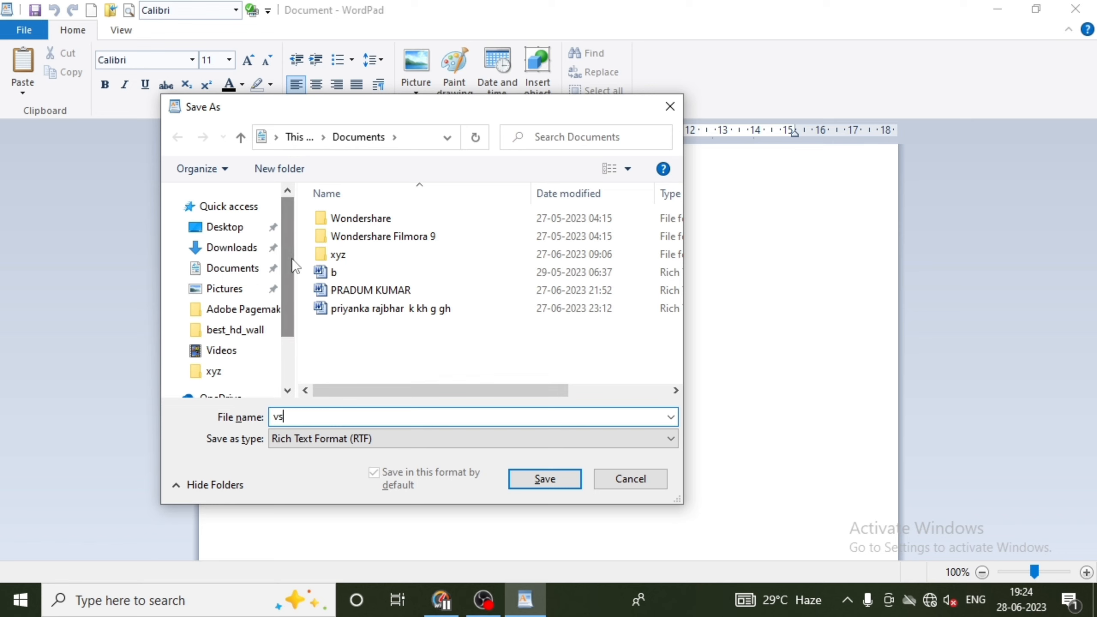
left_click(235, 229)
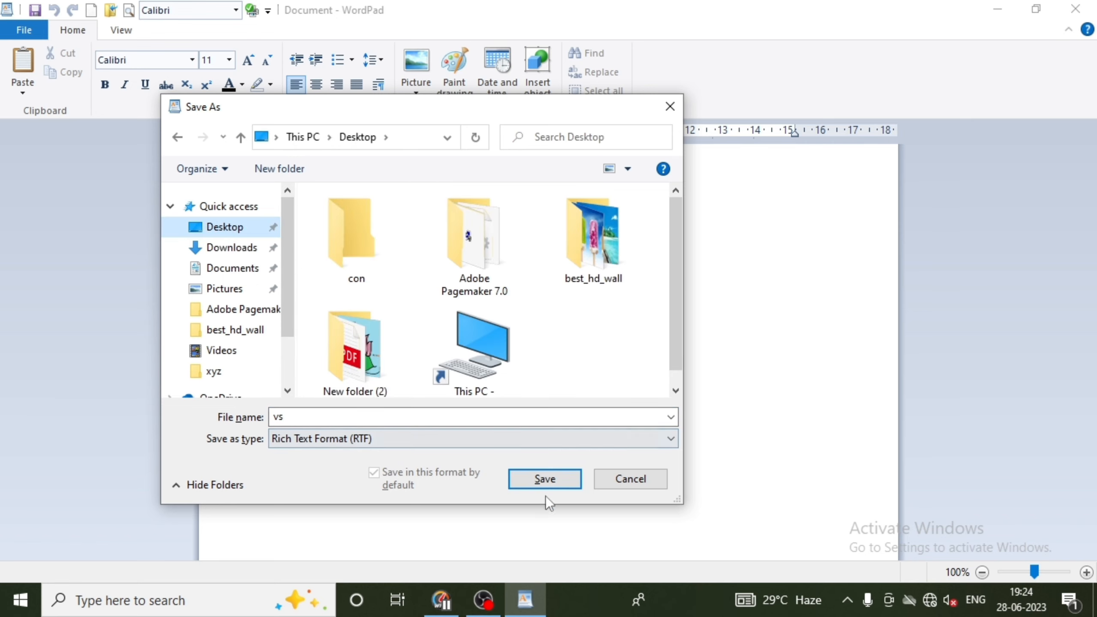
left_click(545, 477)
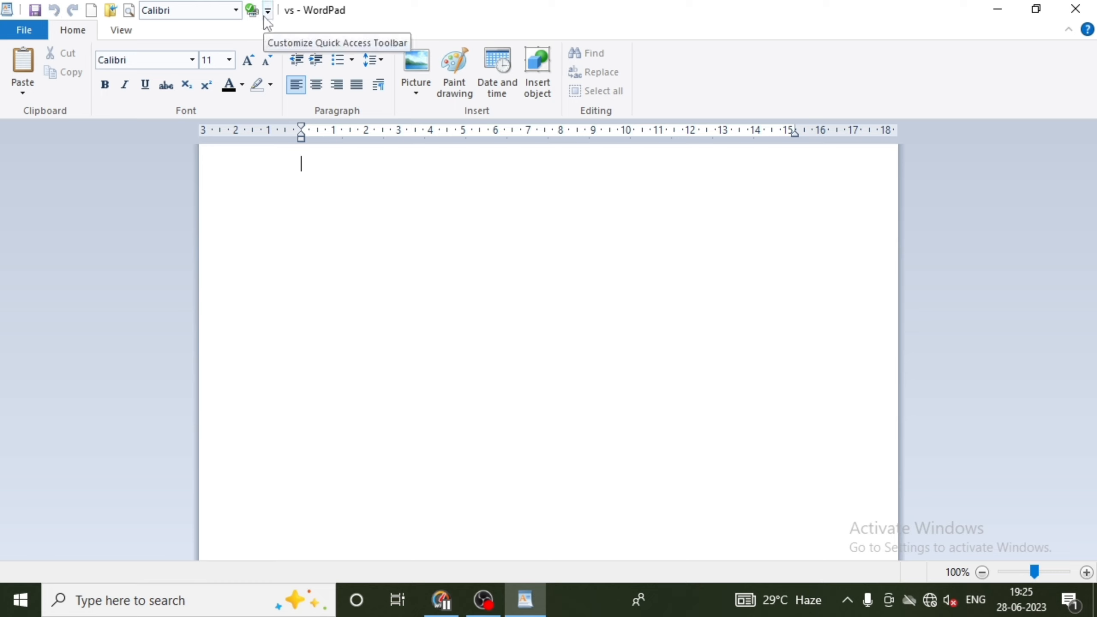
Enter the word "computer" in the document, undo the entry and redo it
type("c")
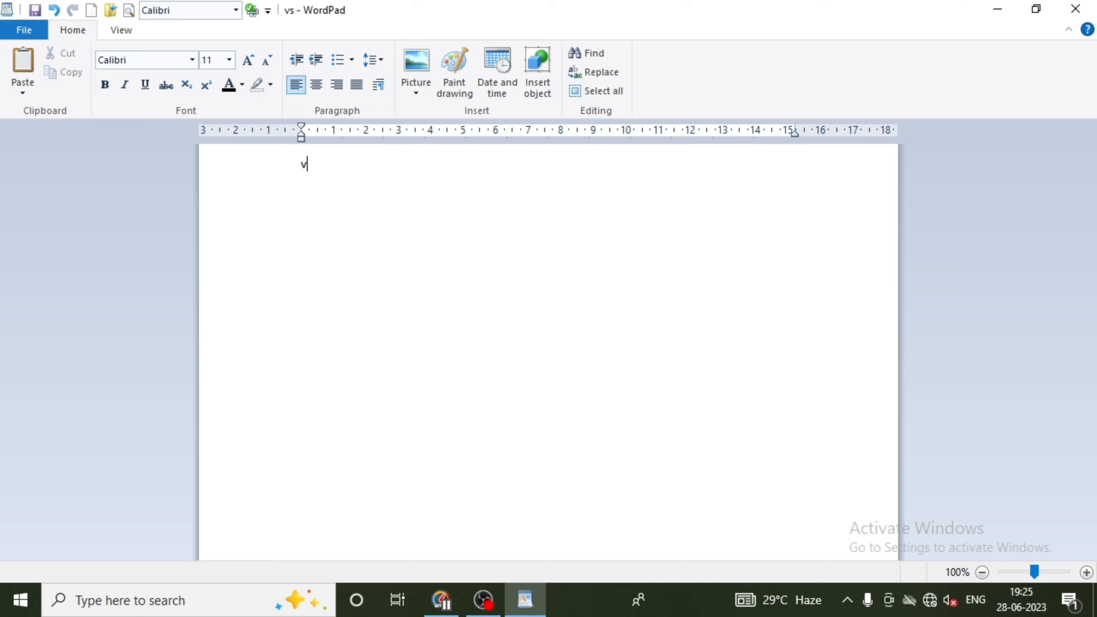
key("BackSpace")
type("computer")
left_click(55, 11)
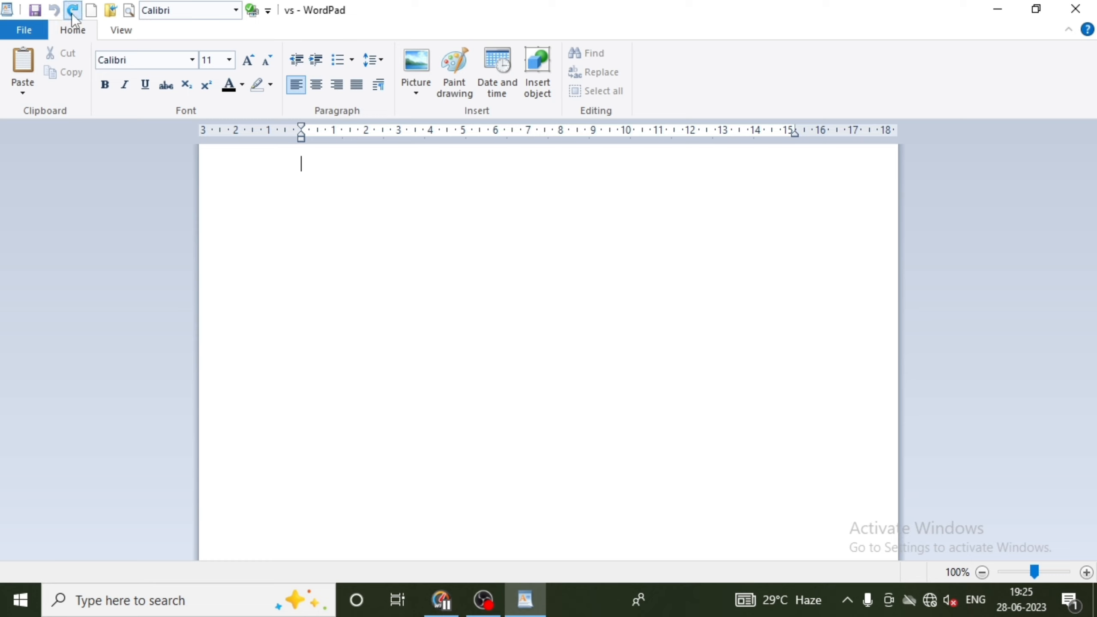
left_click(72, 13)
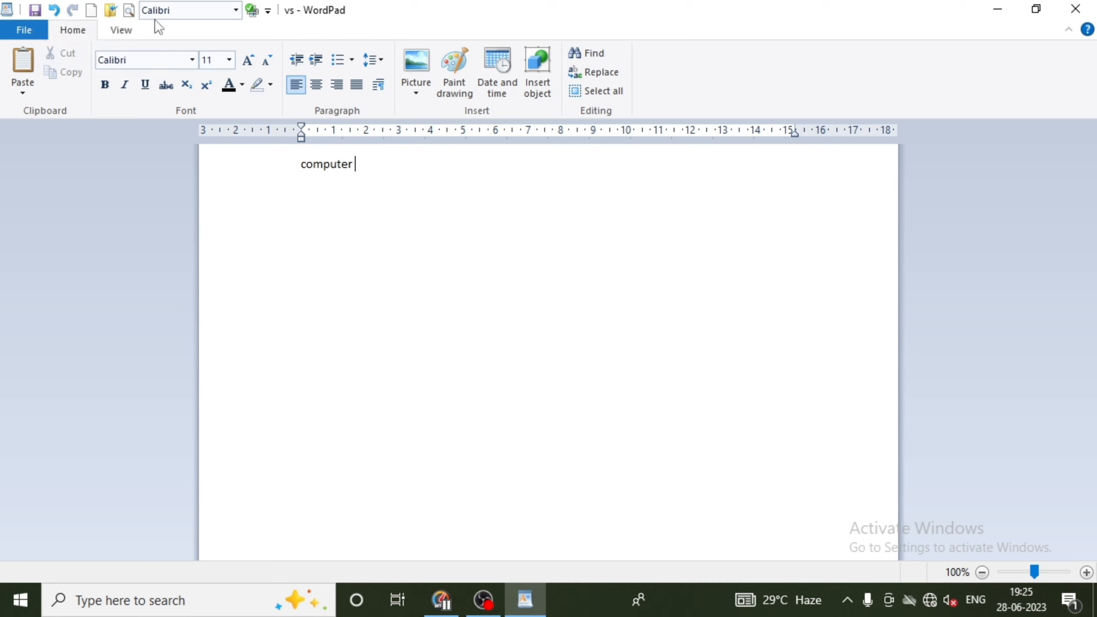
Remove the Undo command from the Quick Access Toolbar and add it back
left_click(268, 11)
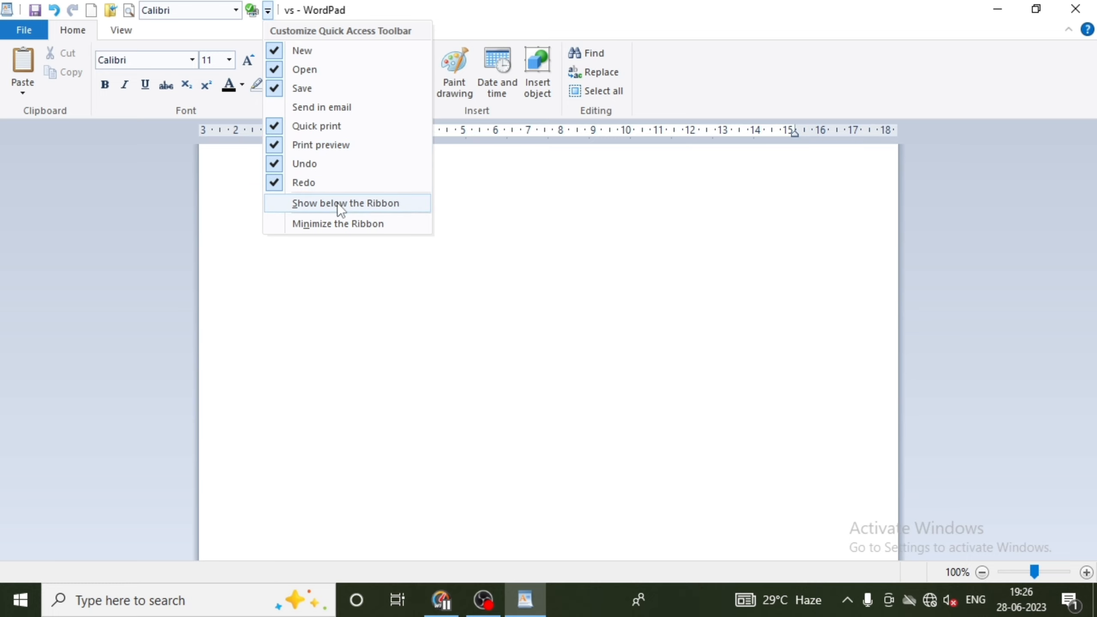
left_click(291, 164)
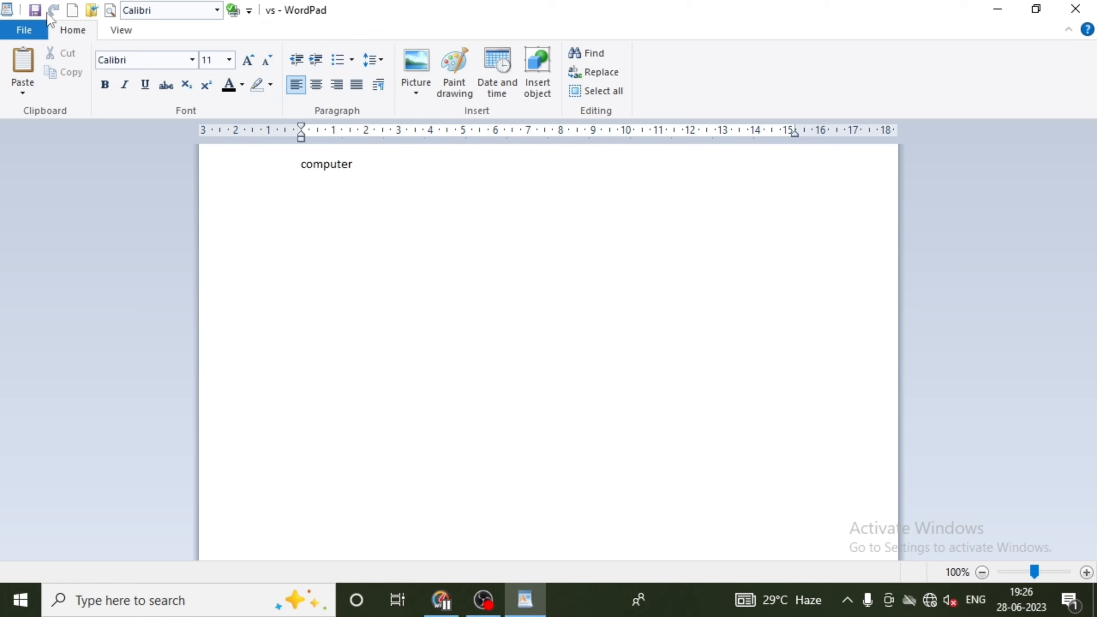
left_click(249, 11)
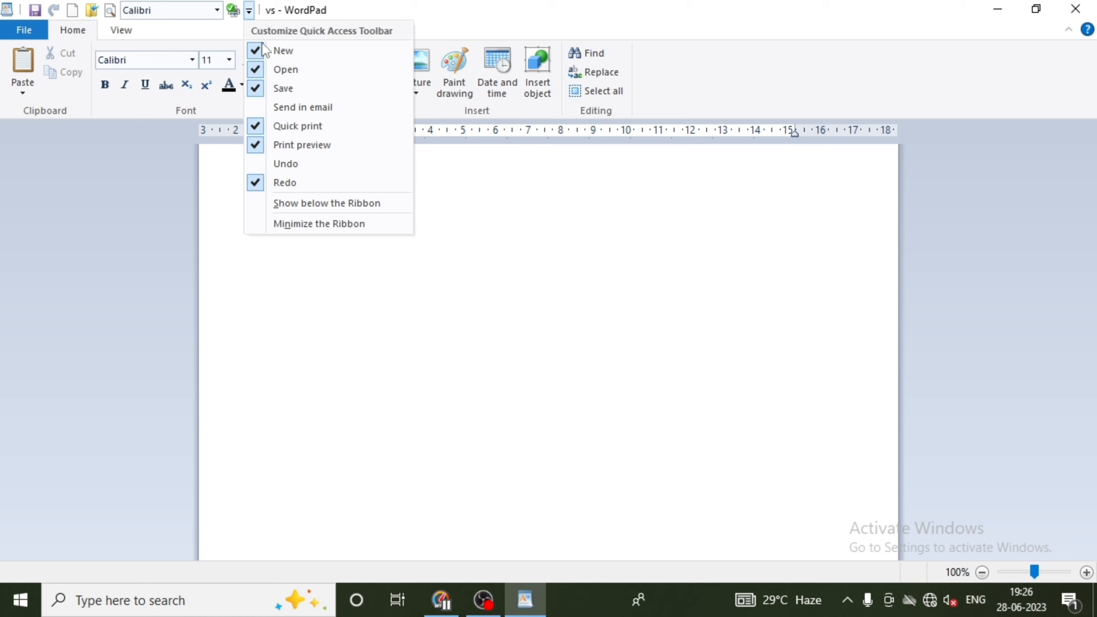
left_click(266, 168)
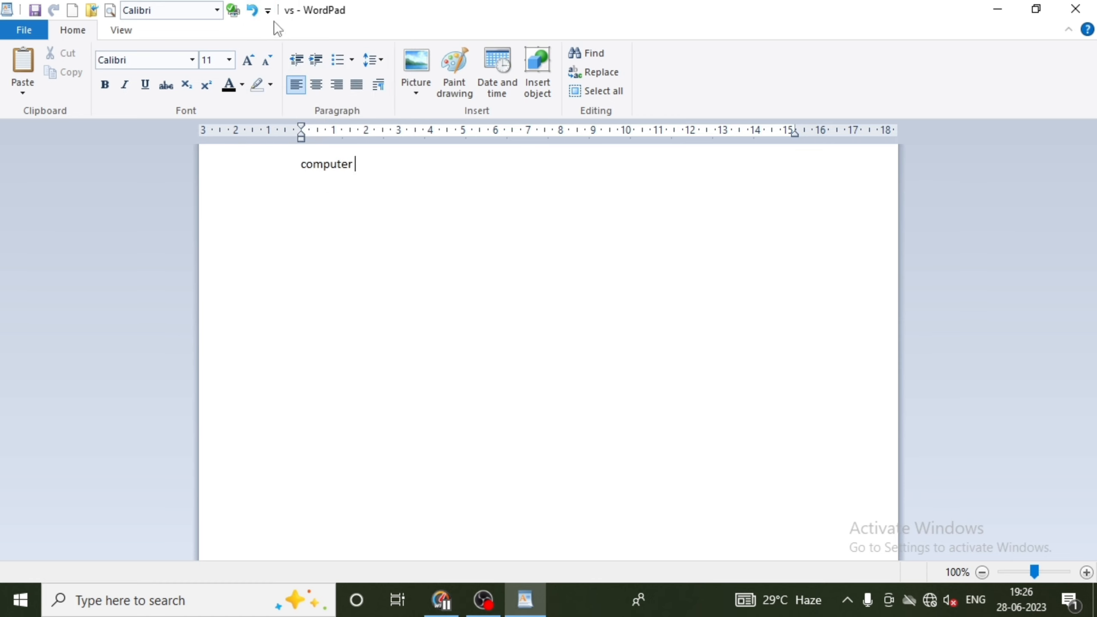
Show the Quick Access Toolbar below the ribbon, and return it above the ribbon
left_click(269, 11)
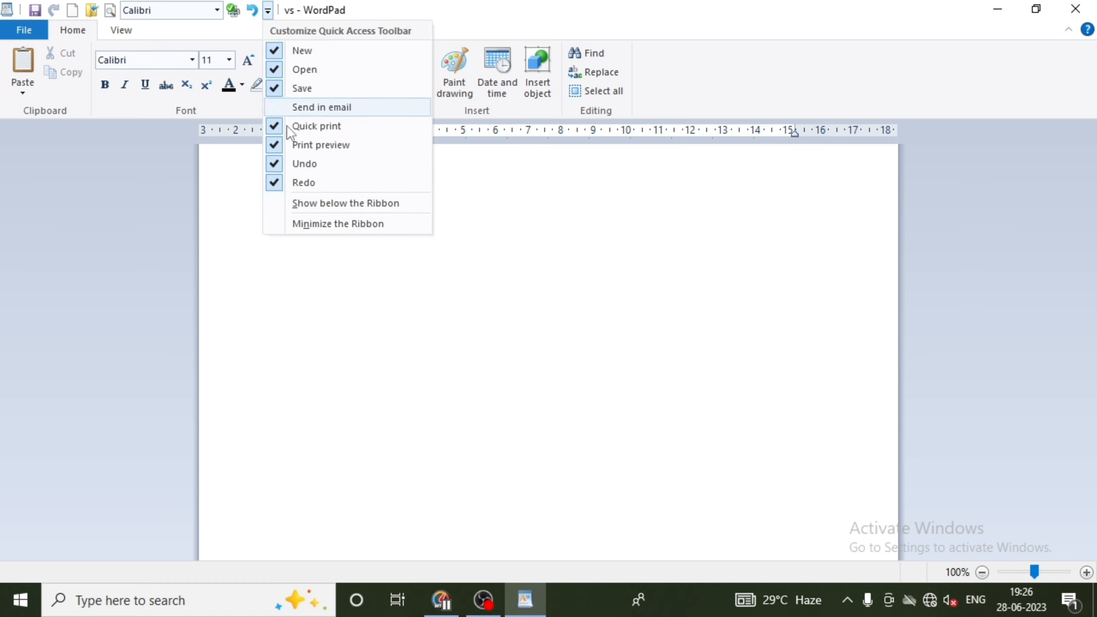
left_click(370, 207)
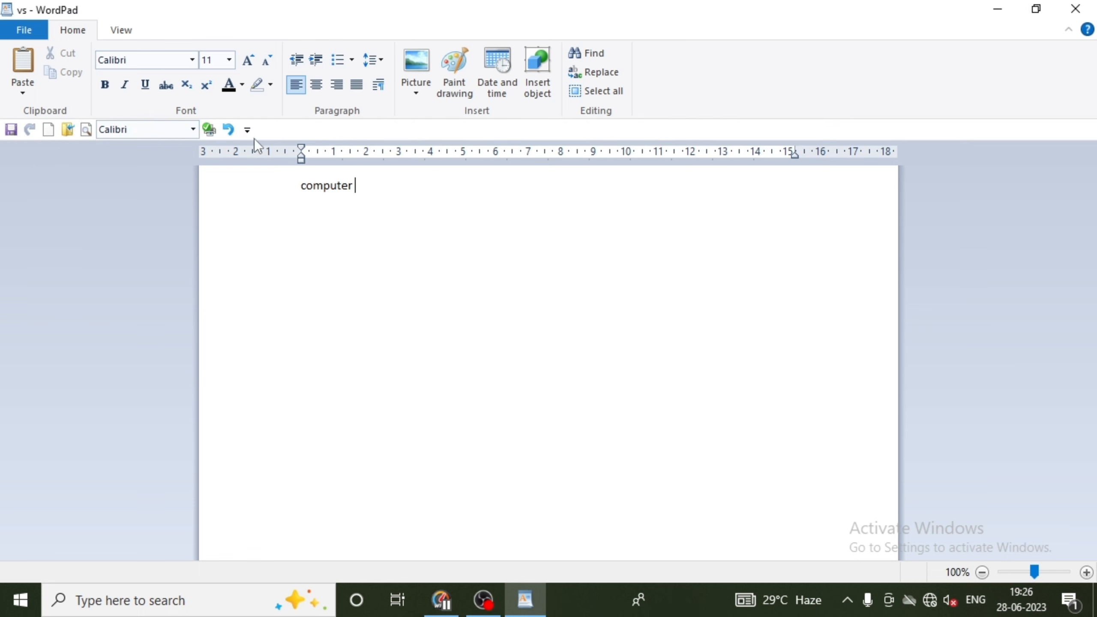
left_click(247, 129)
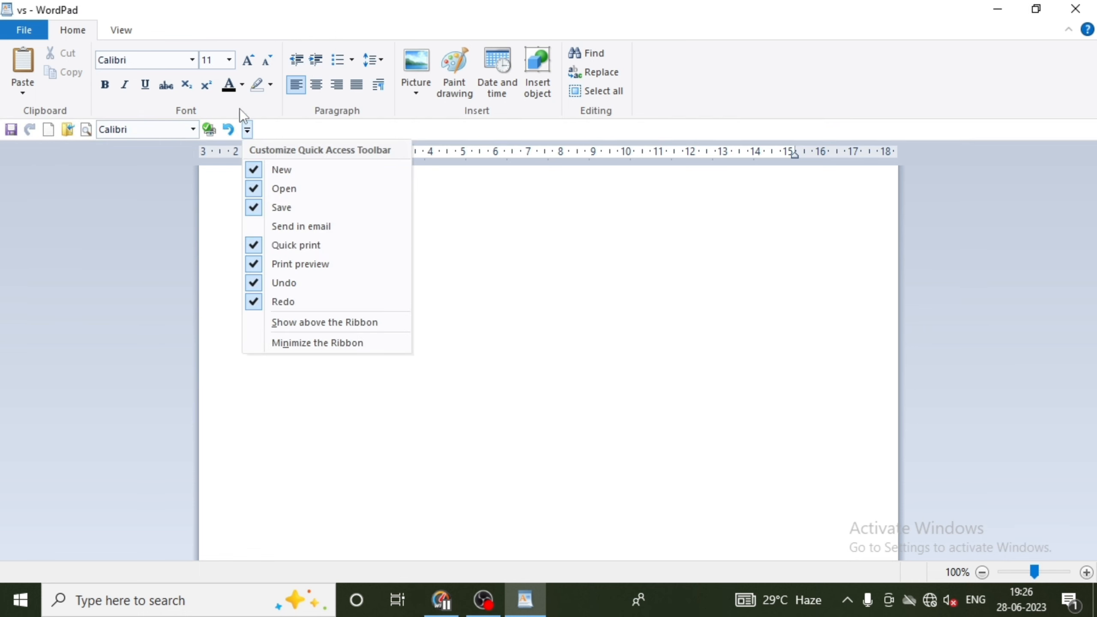
left_click(360, 322)
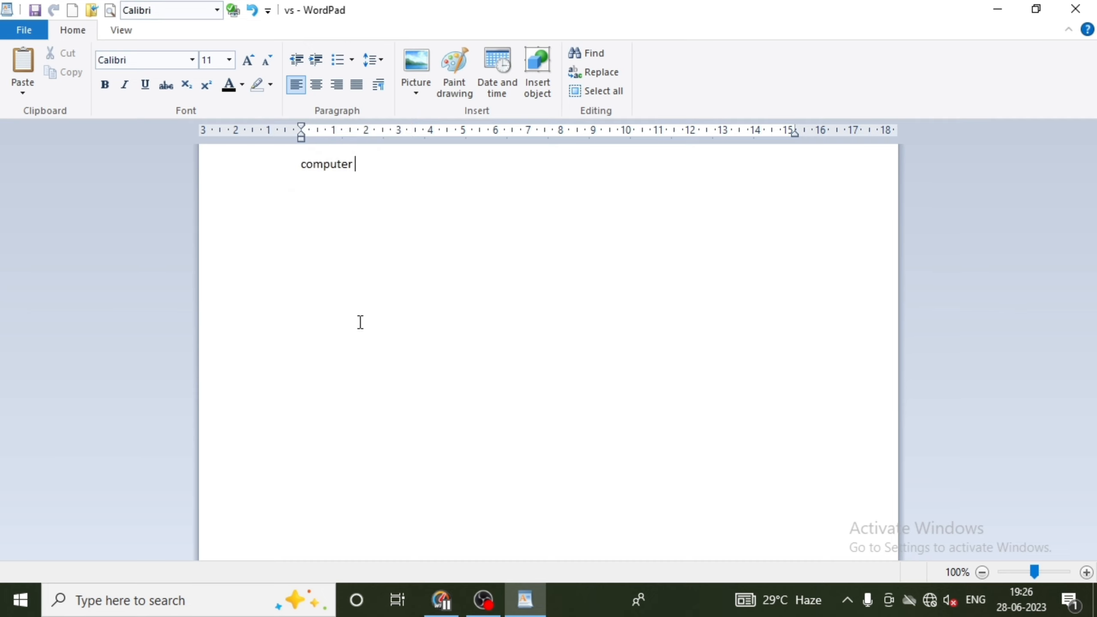
Review the Quick Access Toolbar customization options and compare the Home and View ribbon commands
left_click(267, 11)
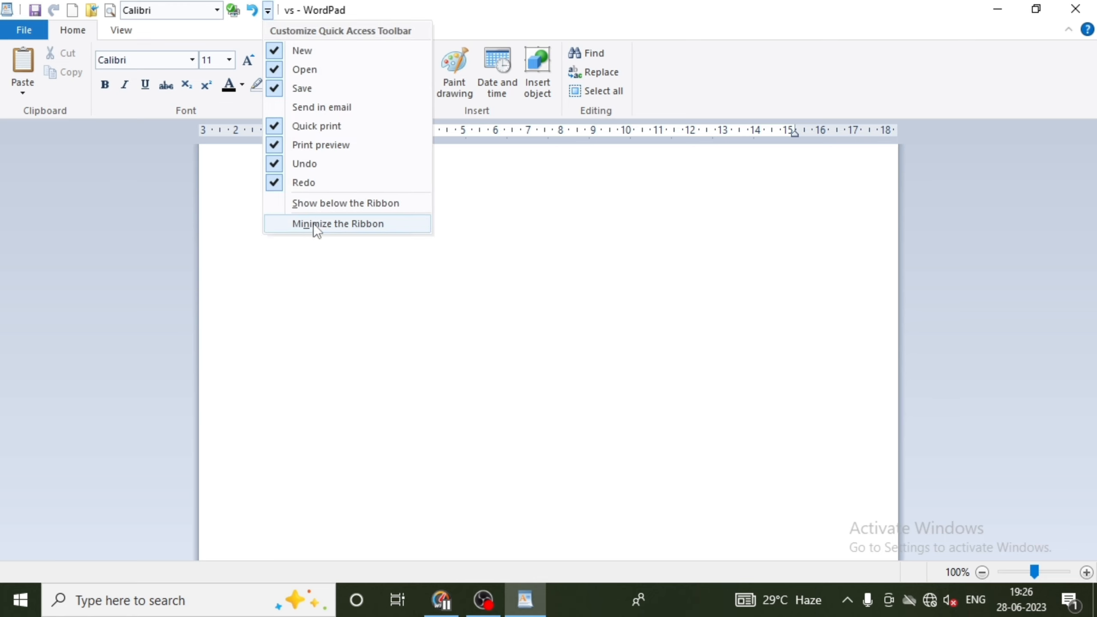
left_click(173, 200)
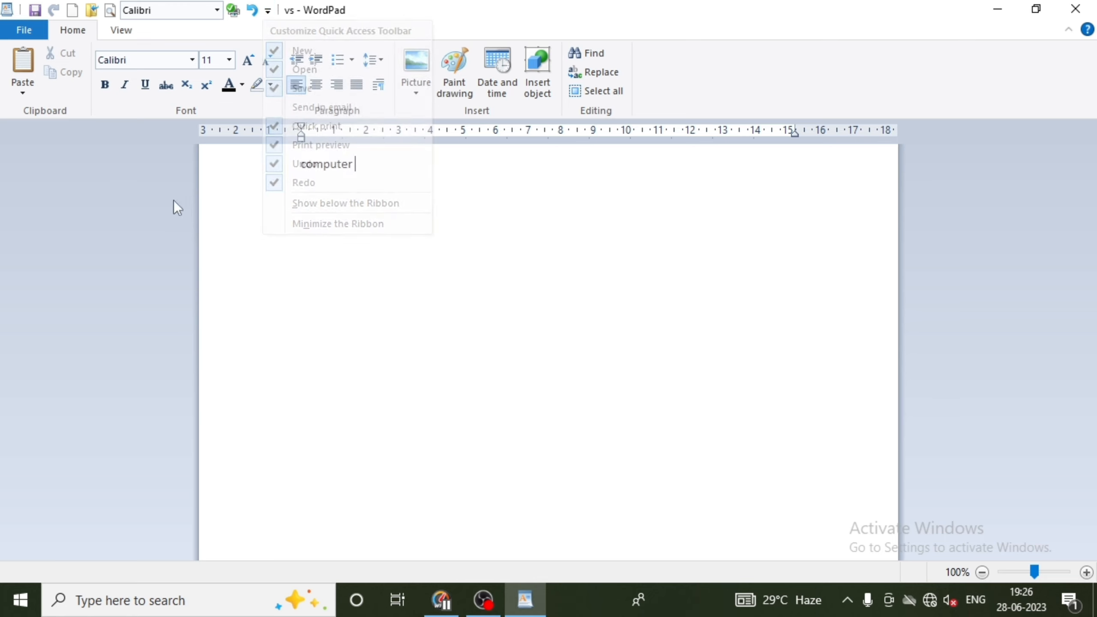
left_click(130, 33)
left_click(74, 34)
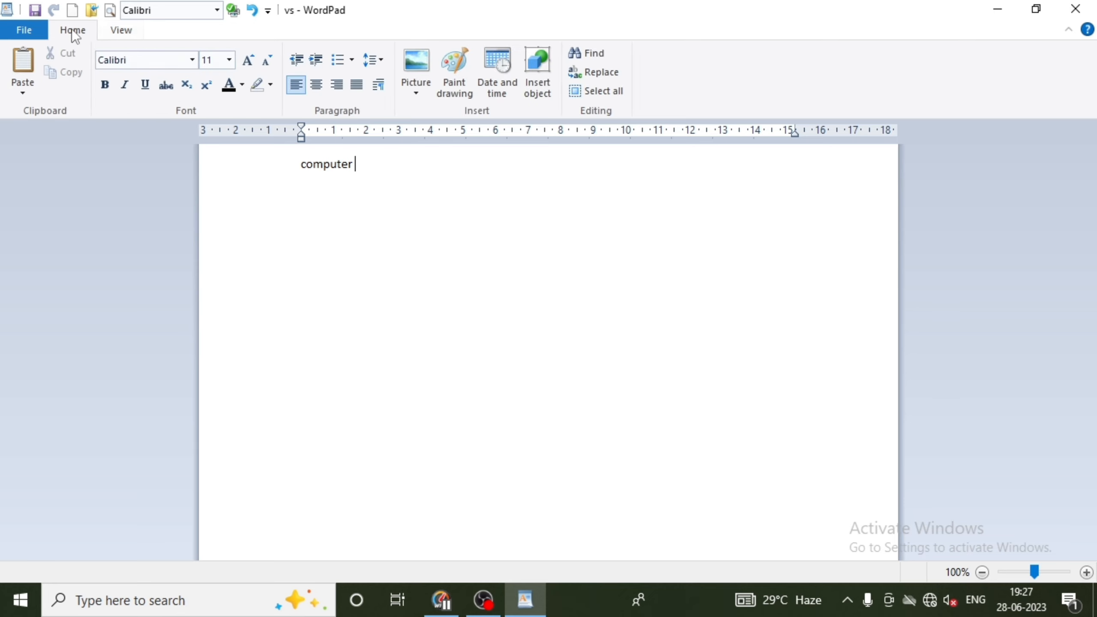
left_click(122, 32)
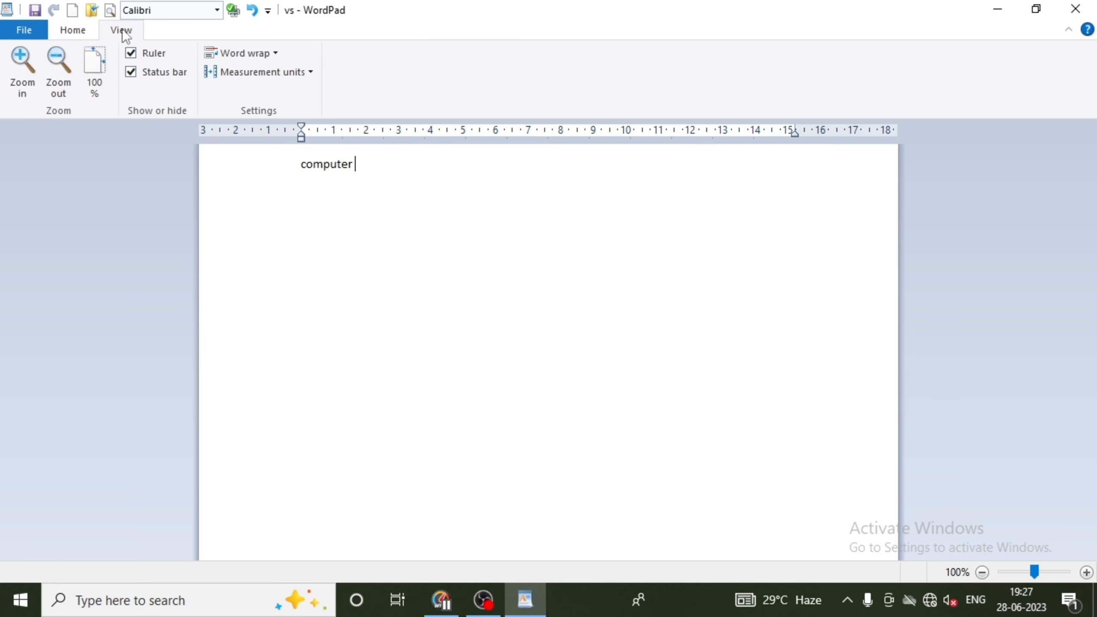
left_click(84, 31)
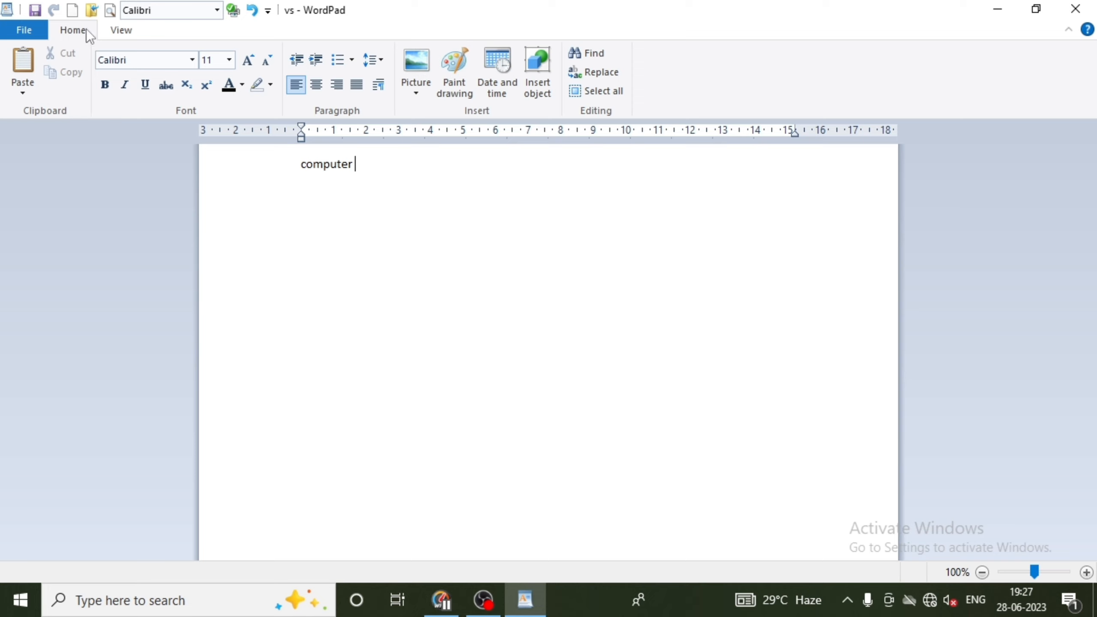
Minimize the ribbon, and expand and collapse it again two times over
left_click(267, 10)
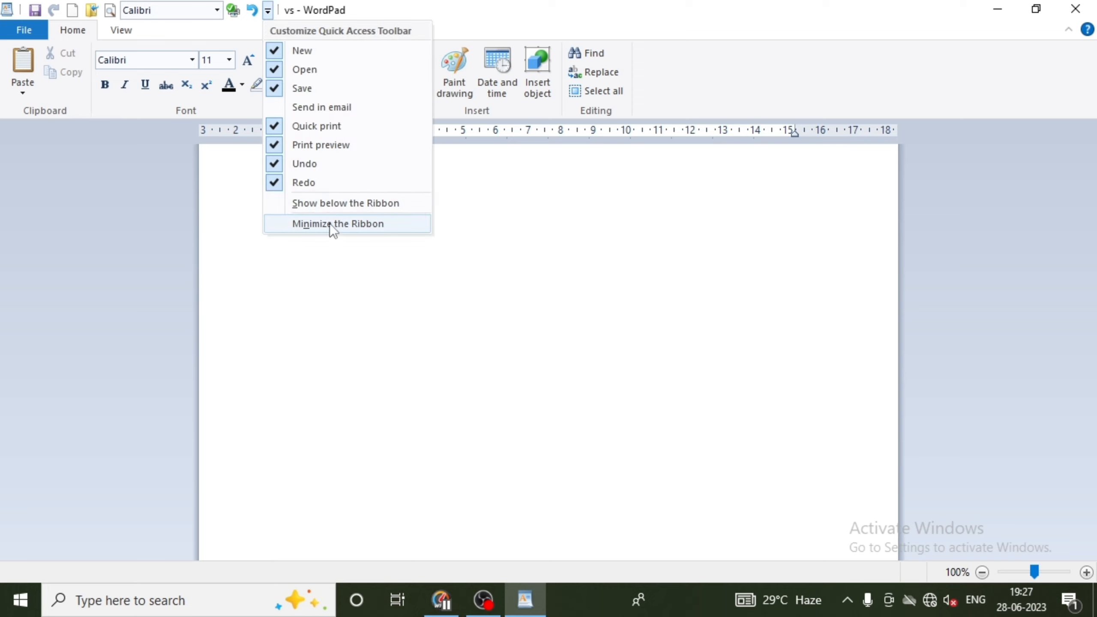
left_click(351, 222)
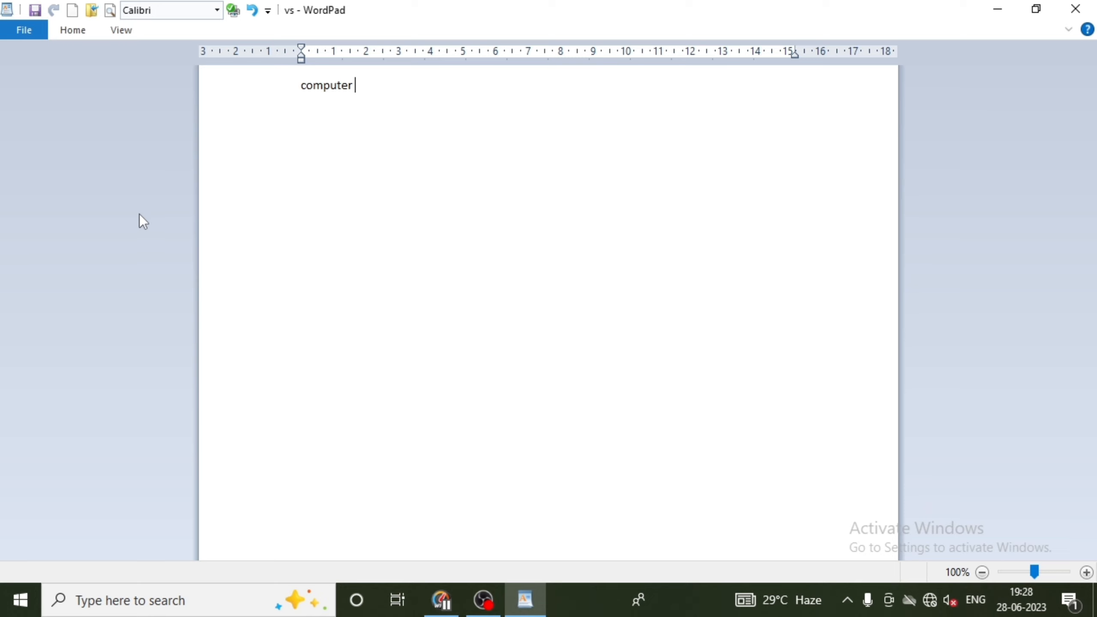
key("ctrl+F1")
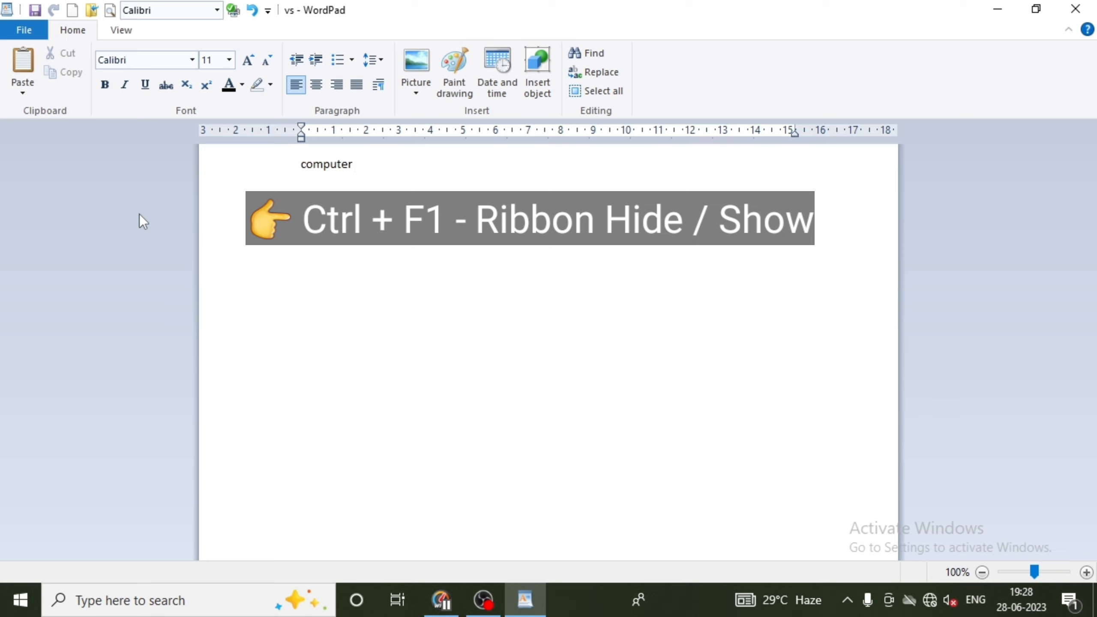
key("ctrl+F1")
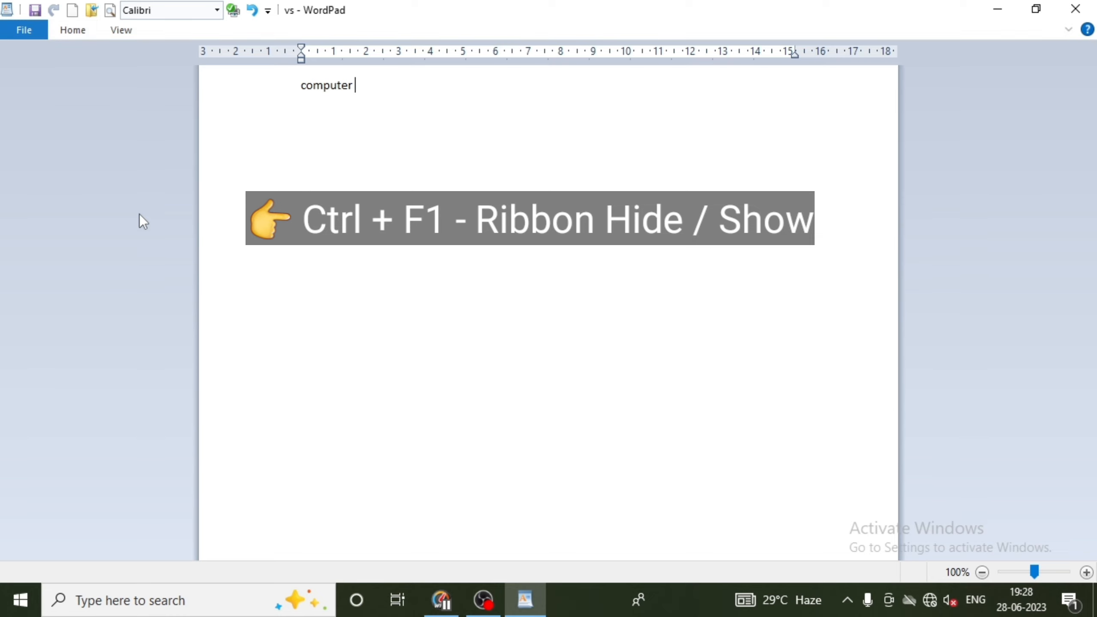
left_click(1068, 30)
left_click(1068, 31)
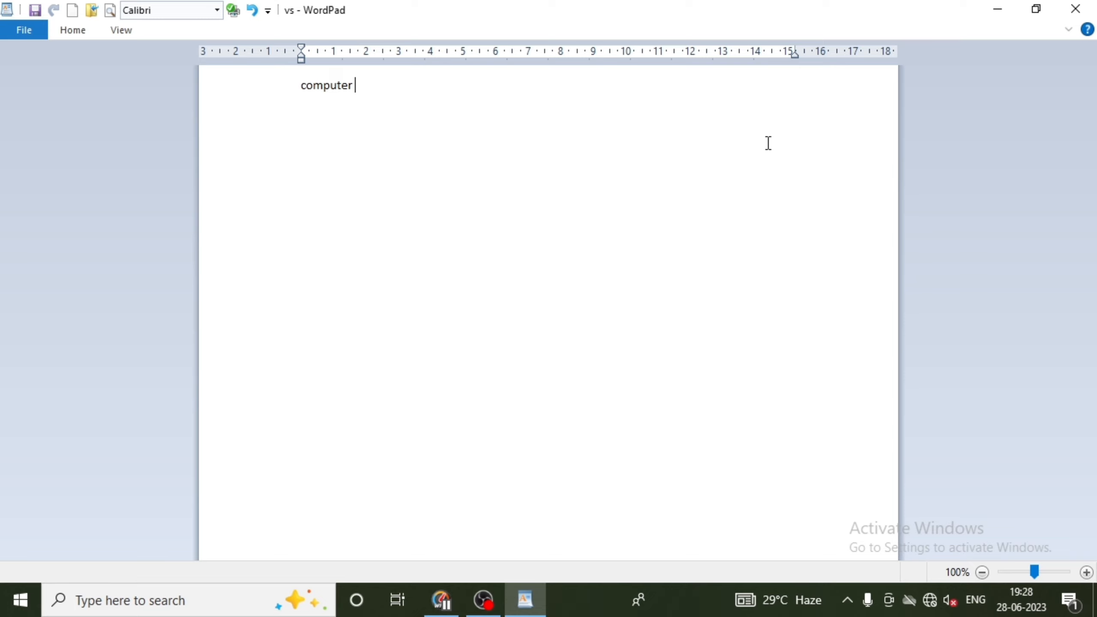
Close the Get Help window and expand the minimized ribbon again
key("ctrl+p")
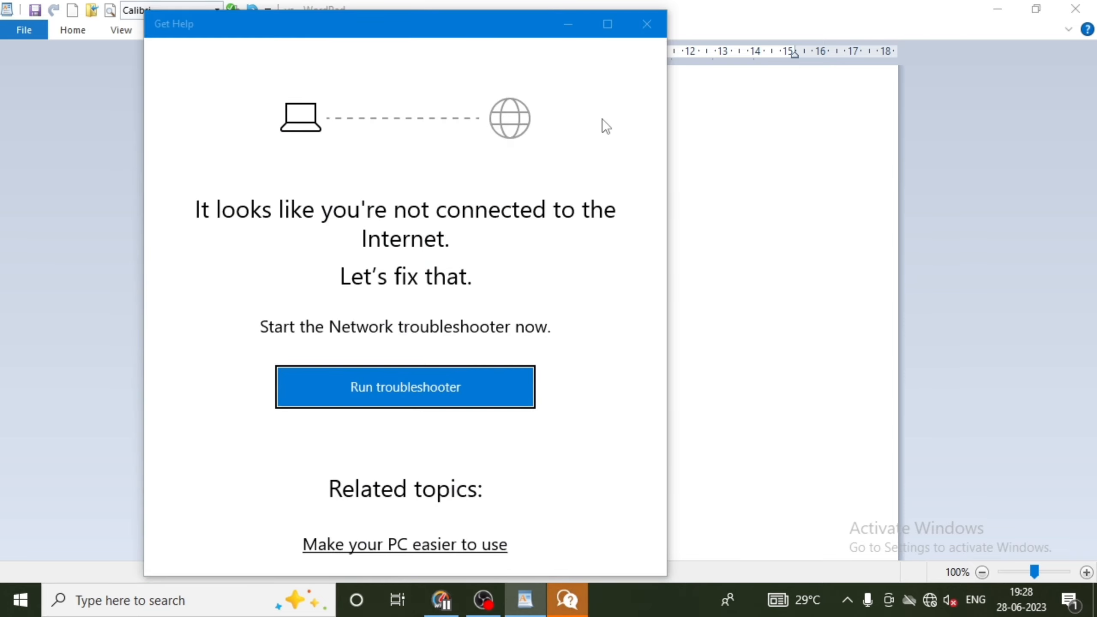
left_click(650, 28)
left_click(648, 26)
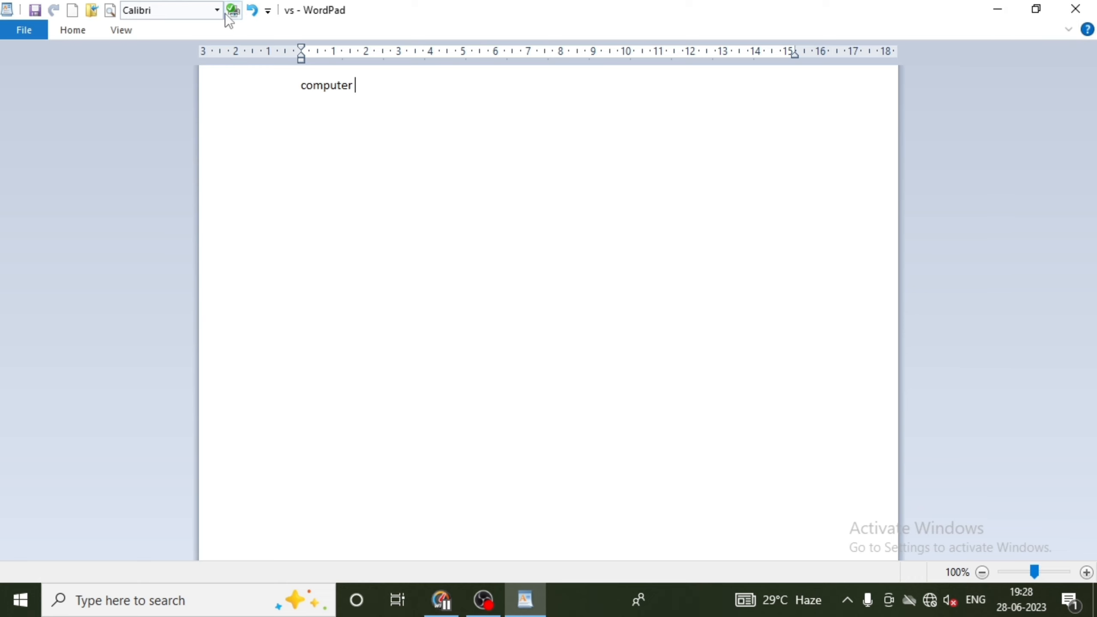
key("ctrl+F1")
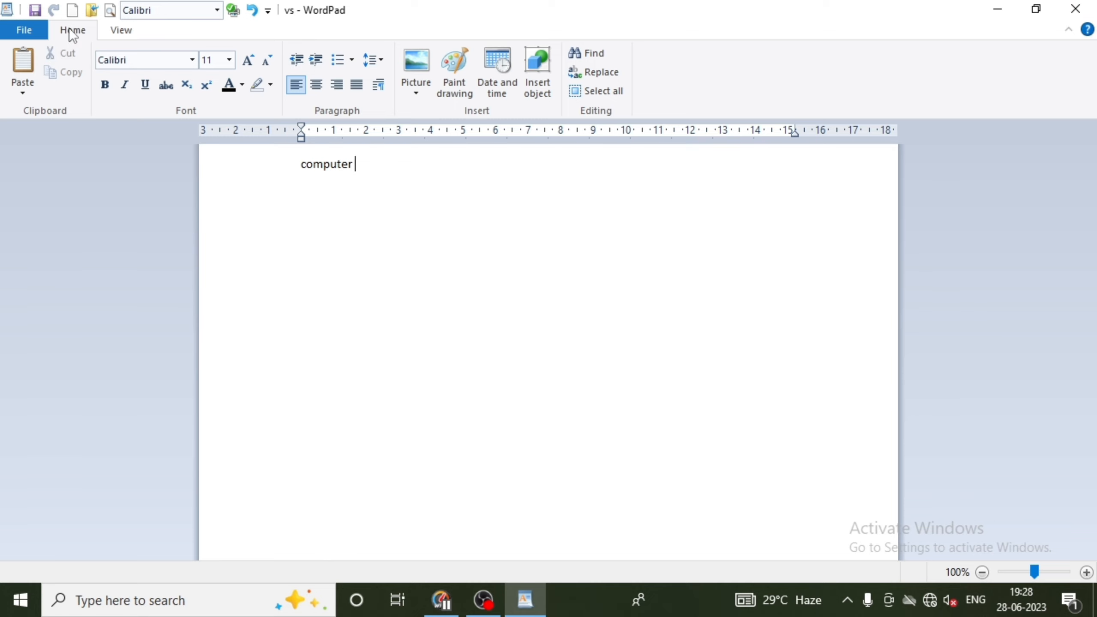
Display the View commands and zoom the document in to 212%
left_click(112, 32)
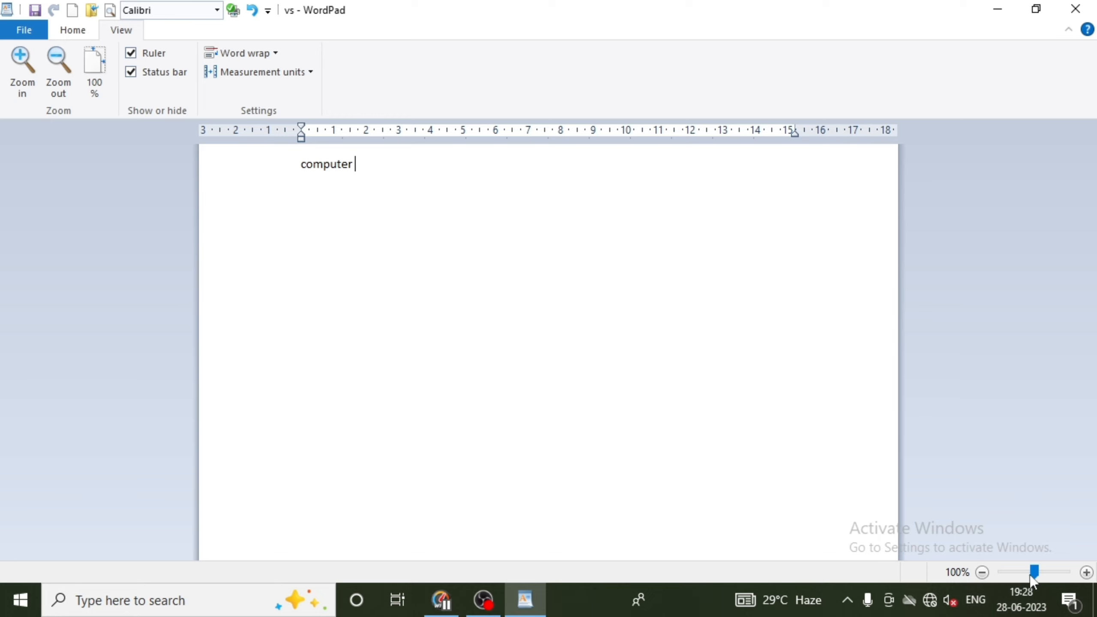
mouse_move(1034, 574)
left_mouse_down()
mouse_move(998, 574)
mouse_move(1092, 587)
mouse_move(1040, 595)
left_mouse_up()
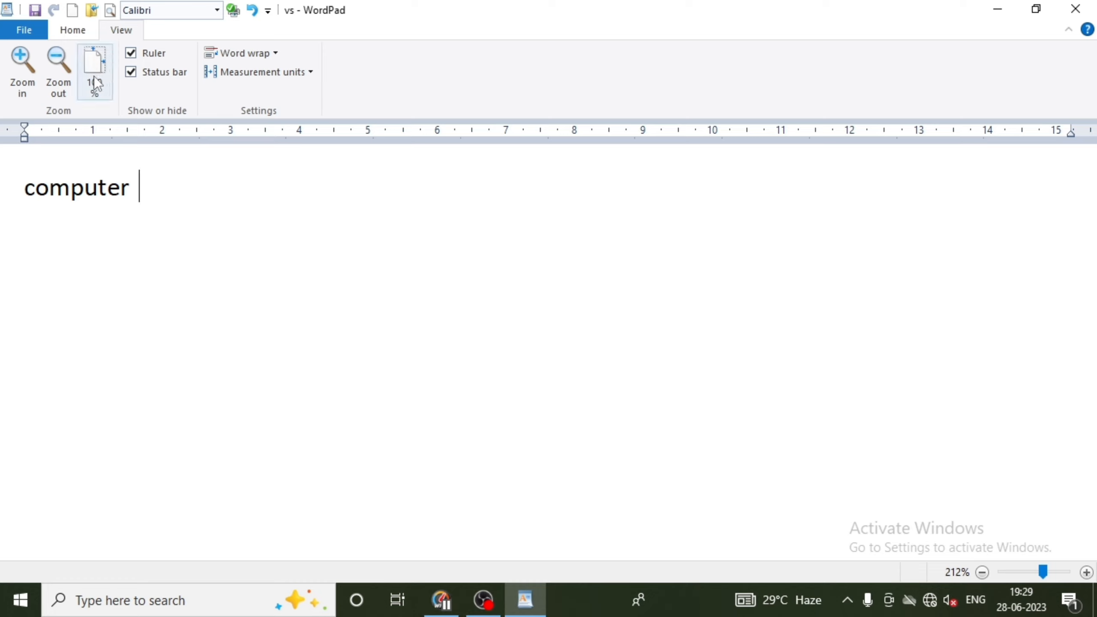
Zoom the document in step by step and raise the zoom level to 500%
left_click(26, 69)
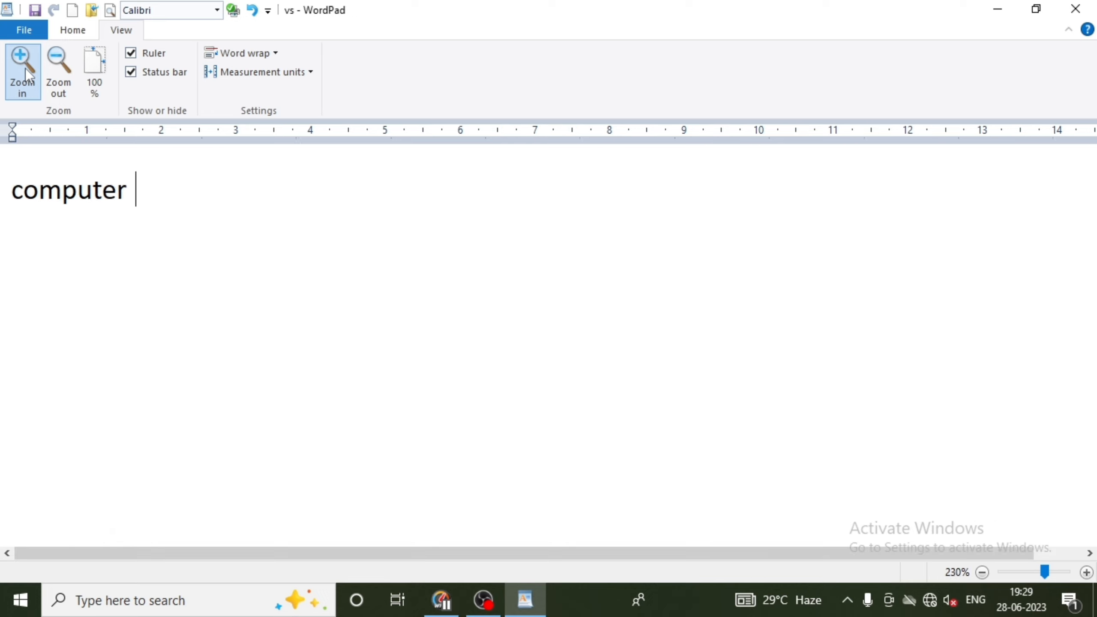
left_click(26, 69)
left_click(26, 68)
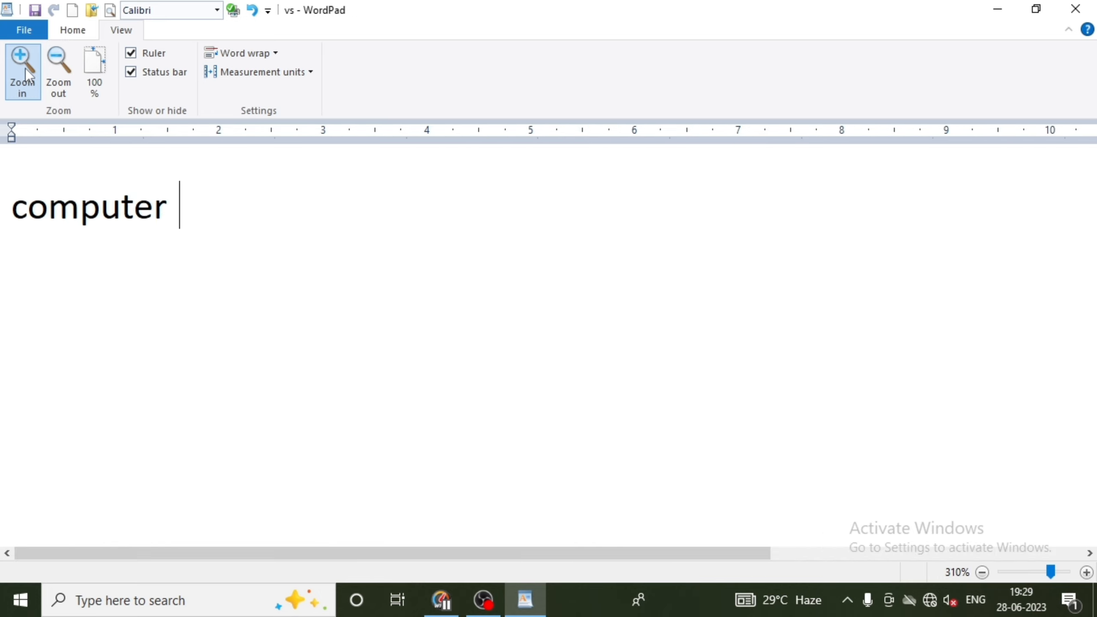
left_click(26, 68)
left_click(25, 68)
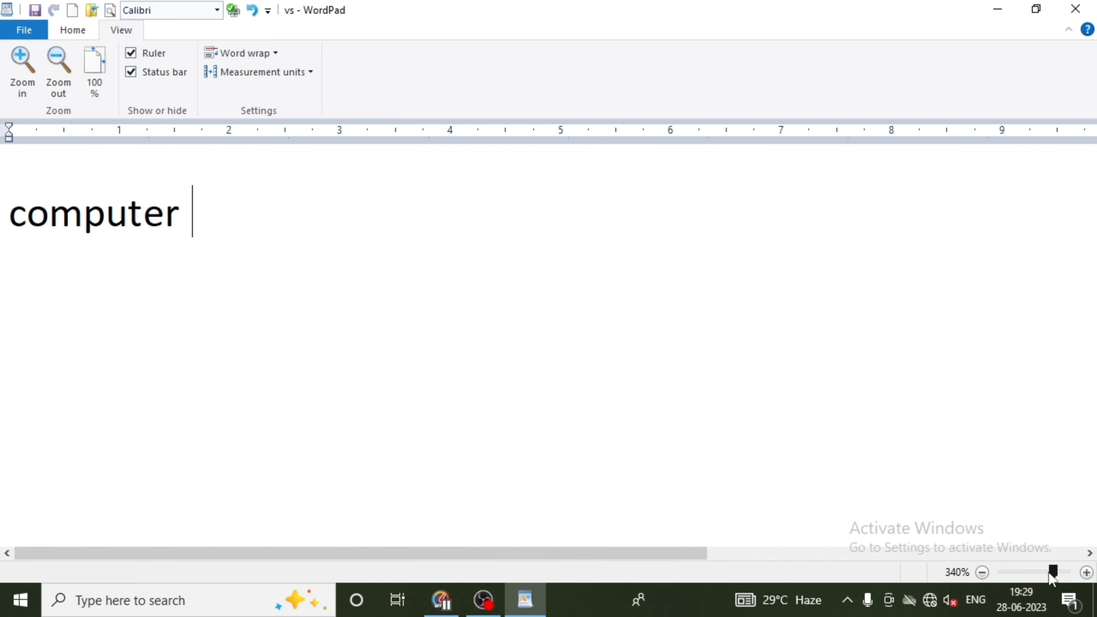
left_click_drag(1052, 573, 1040, 573)
left_click(1074, 572)
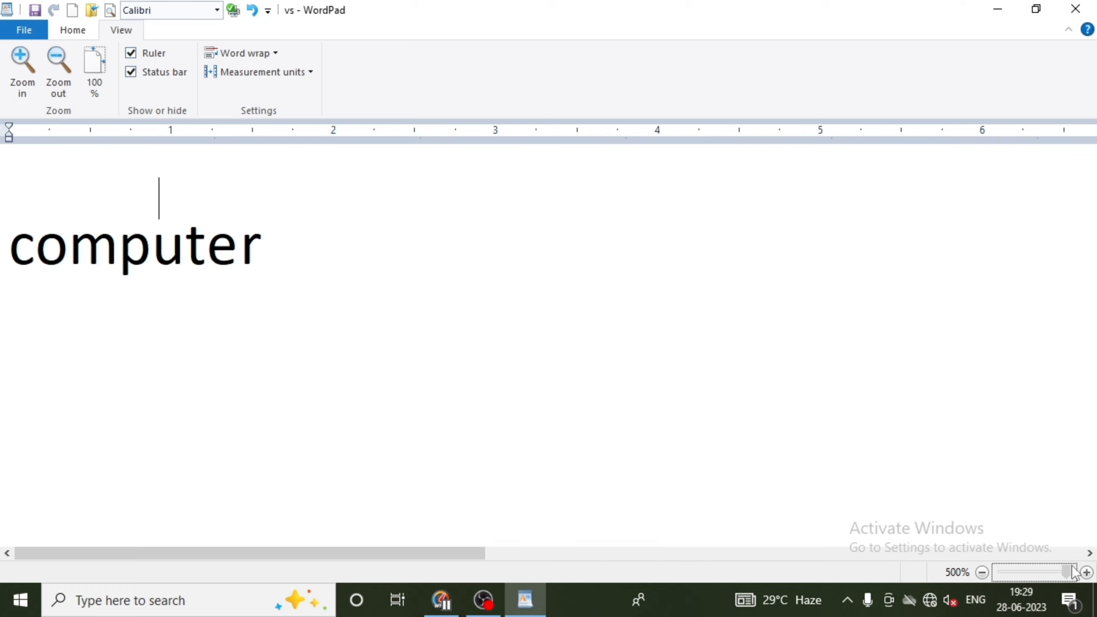
Zoom the document back out gradually and reset the zoom level to 100%
left_click(57, 67)
left_click(56, 67)
left_click(57, 67)
left_click(56, 67)
left_click(56, 66)
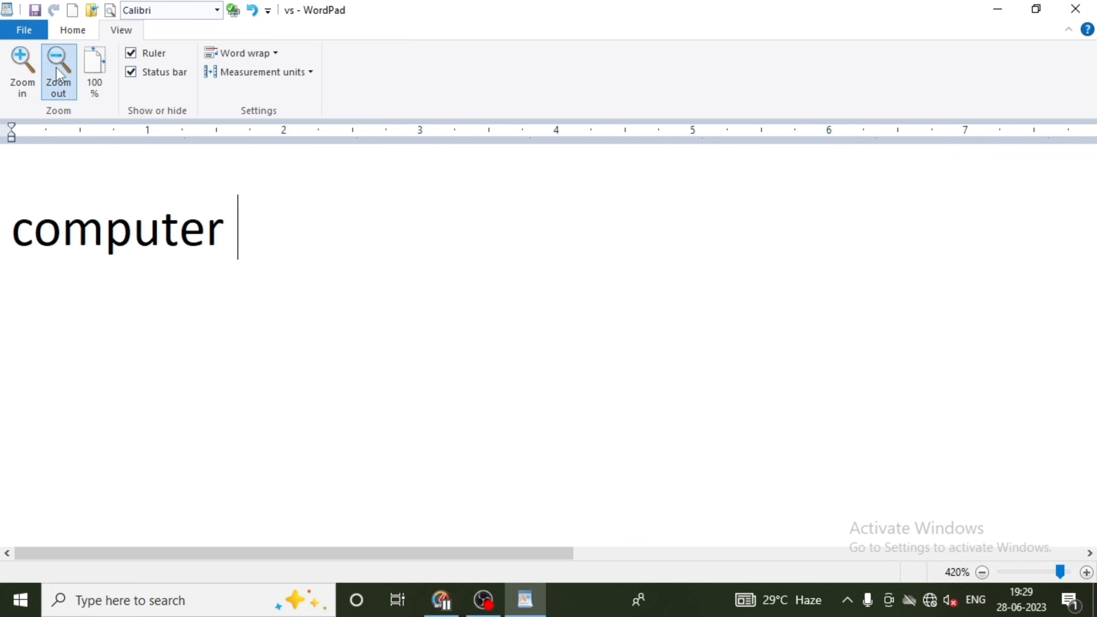
left_click(56, 67)
left_click(57, 66)
left_click(57, 67)
left_click(56, 66)
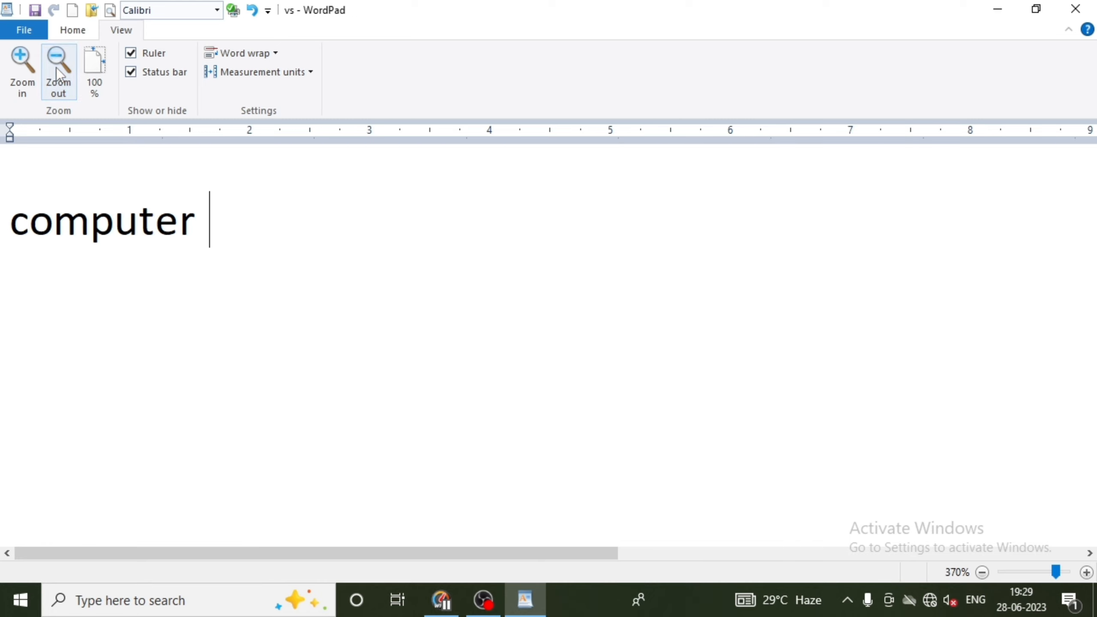
left_click(101, 84)
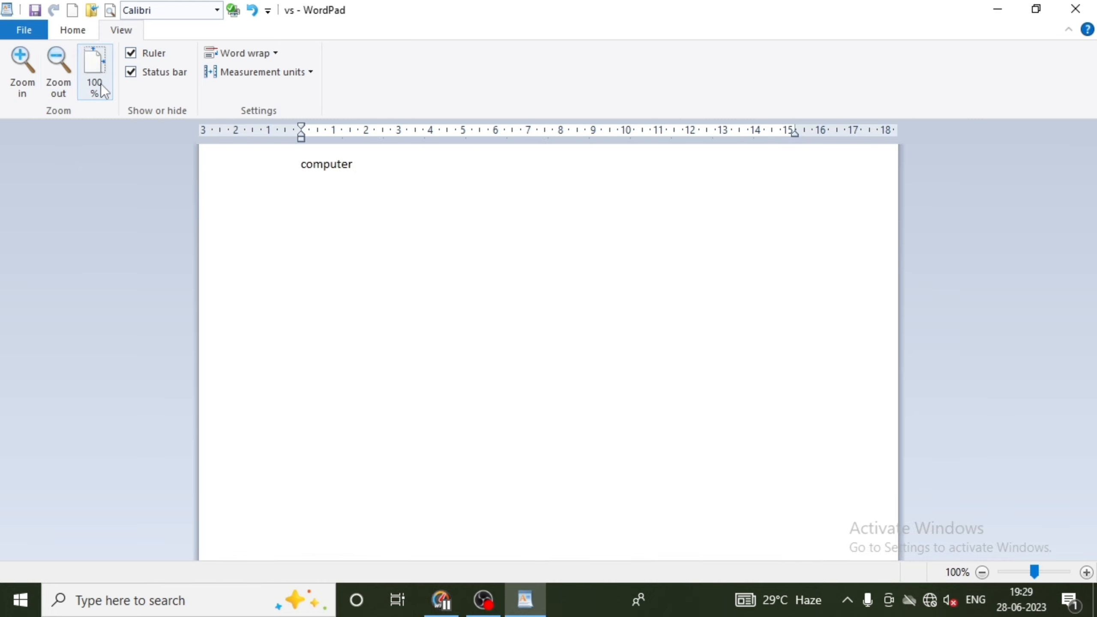
Hide the ruler and show it again, and do the same with the status bar
left_click(139, 51)
left_click(142, 58)
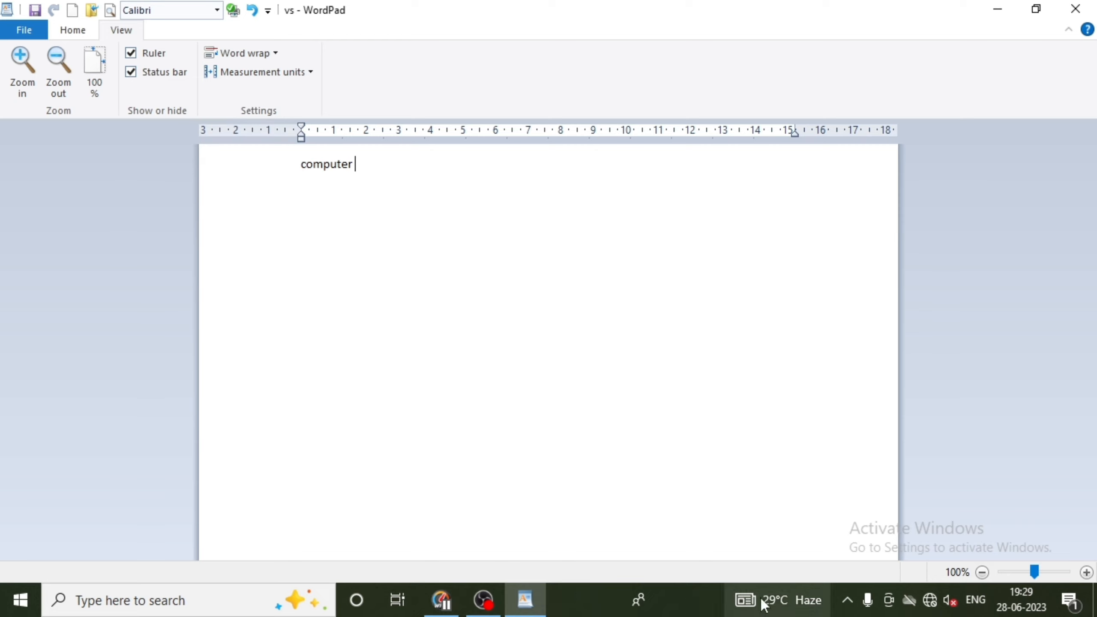
left_click(163, 75)
left_click(163, 76)
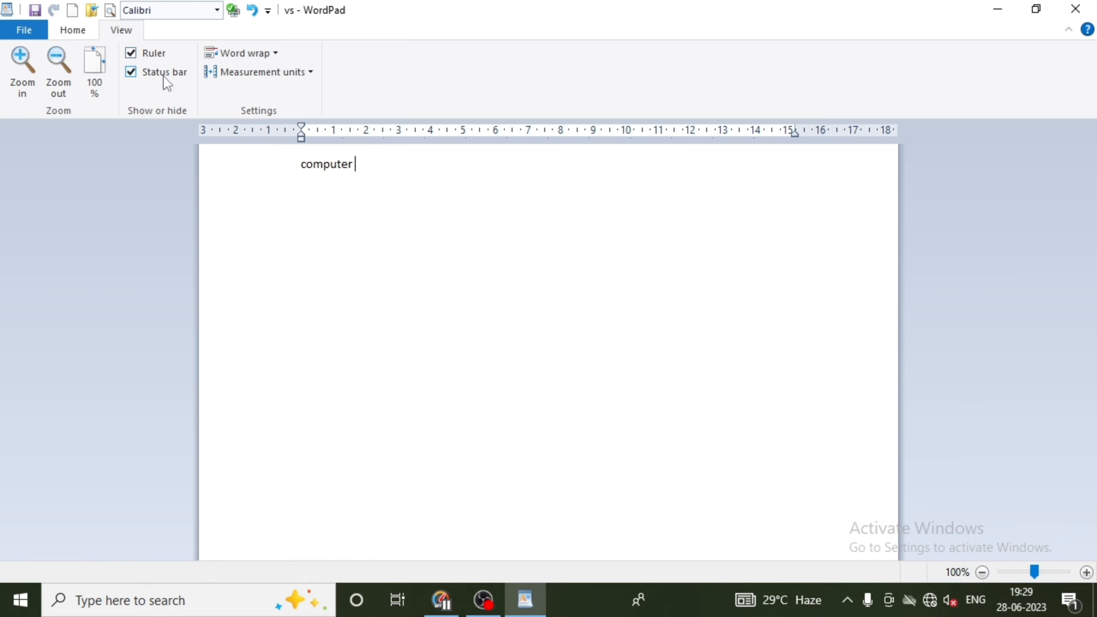
Switch the word wrap setting to No wrap, to Wrap to window, and back to Wrap to ruler
left_click(259, 59)
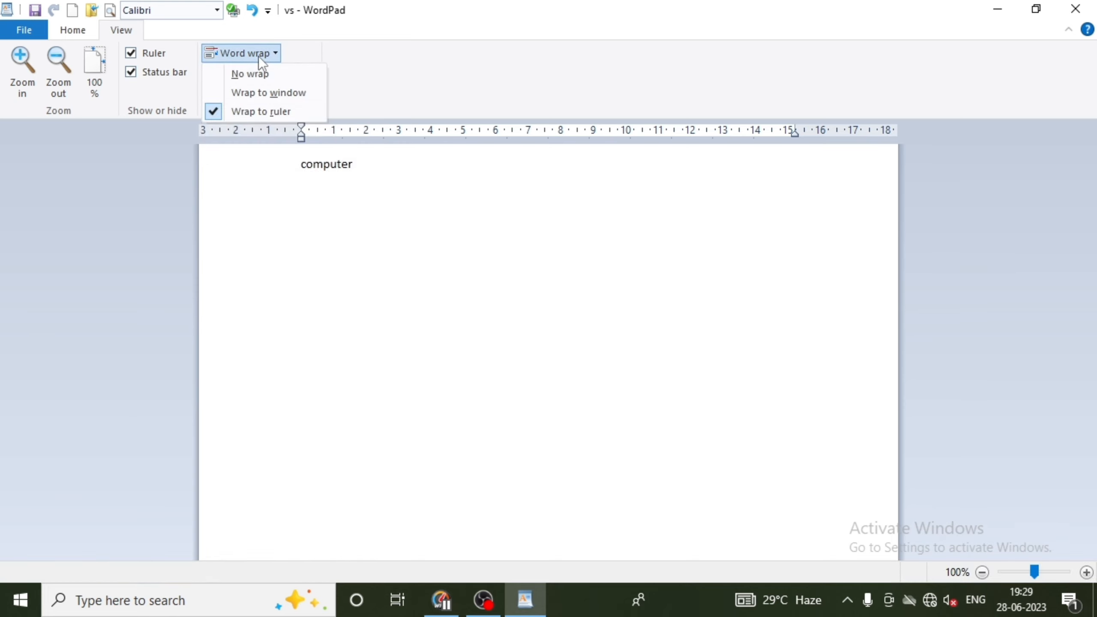
left_click(259, 74)
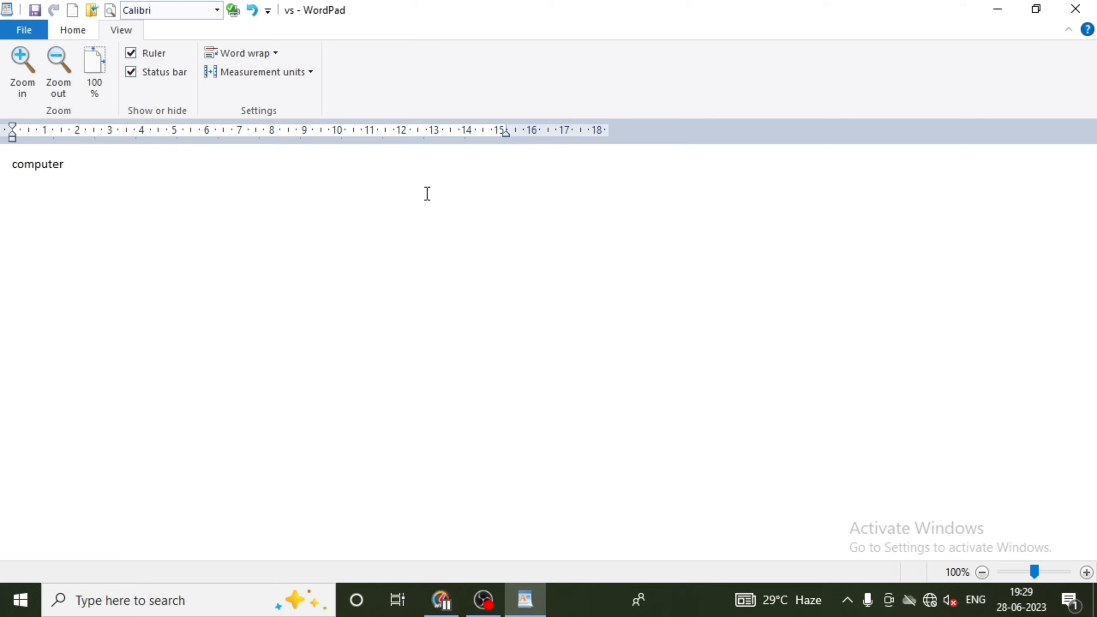
left_click(252, 52)
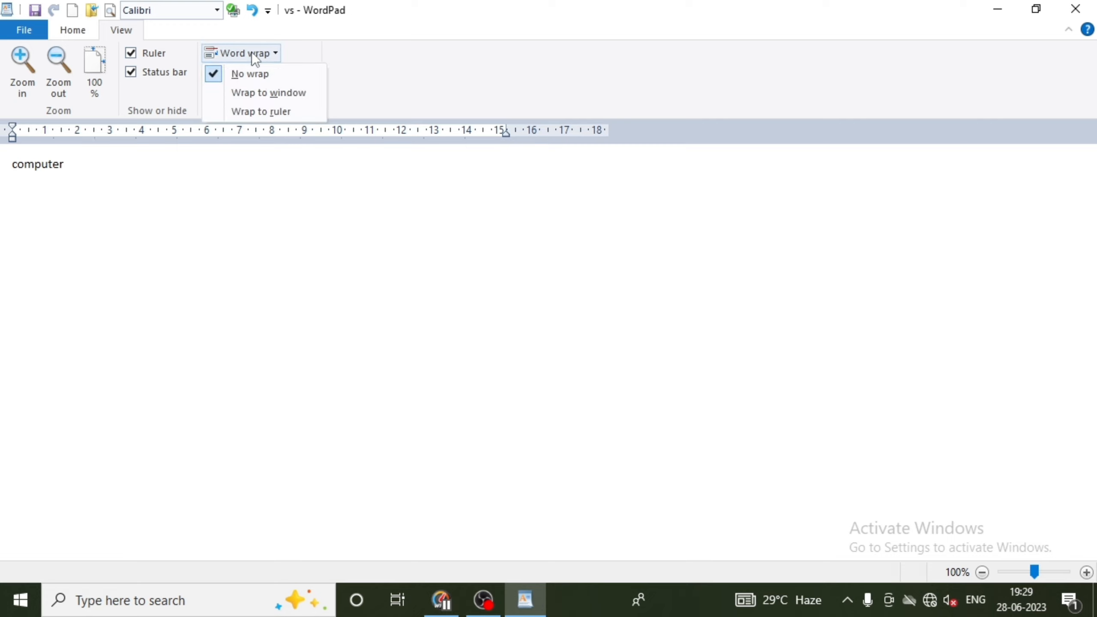
left_click(260, 95)
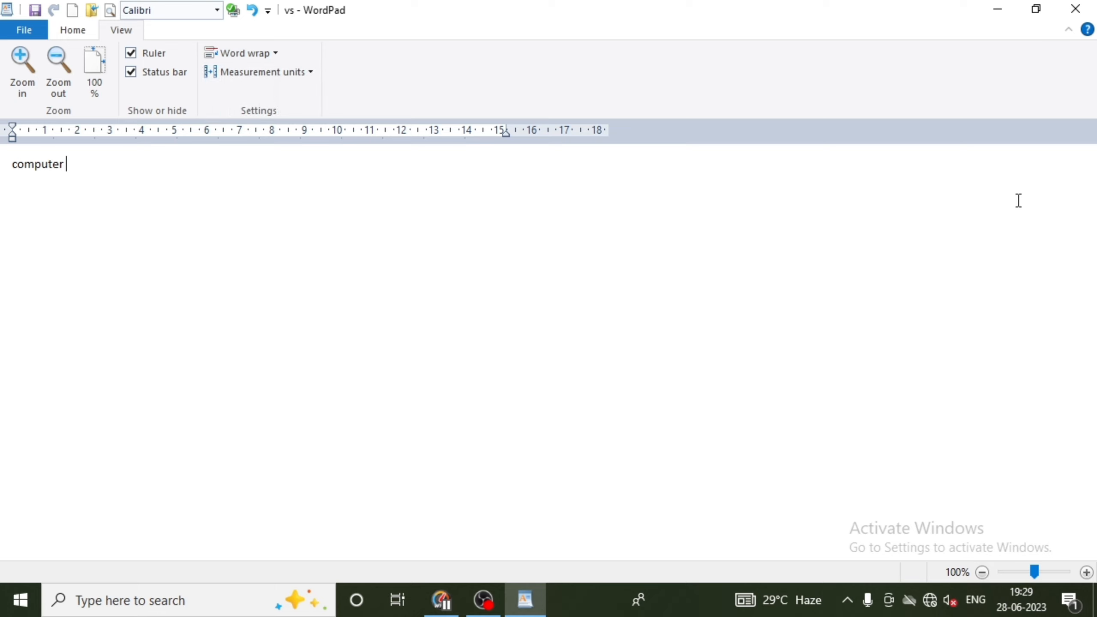
left_click(235, 56)
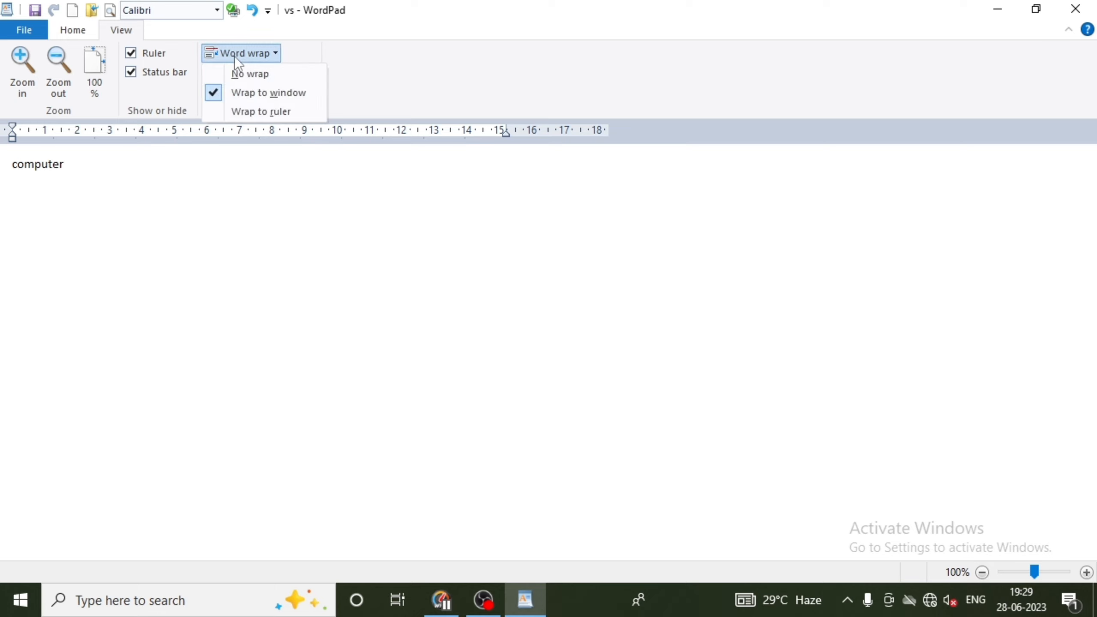
left_click(269, 111)
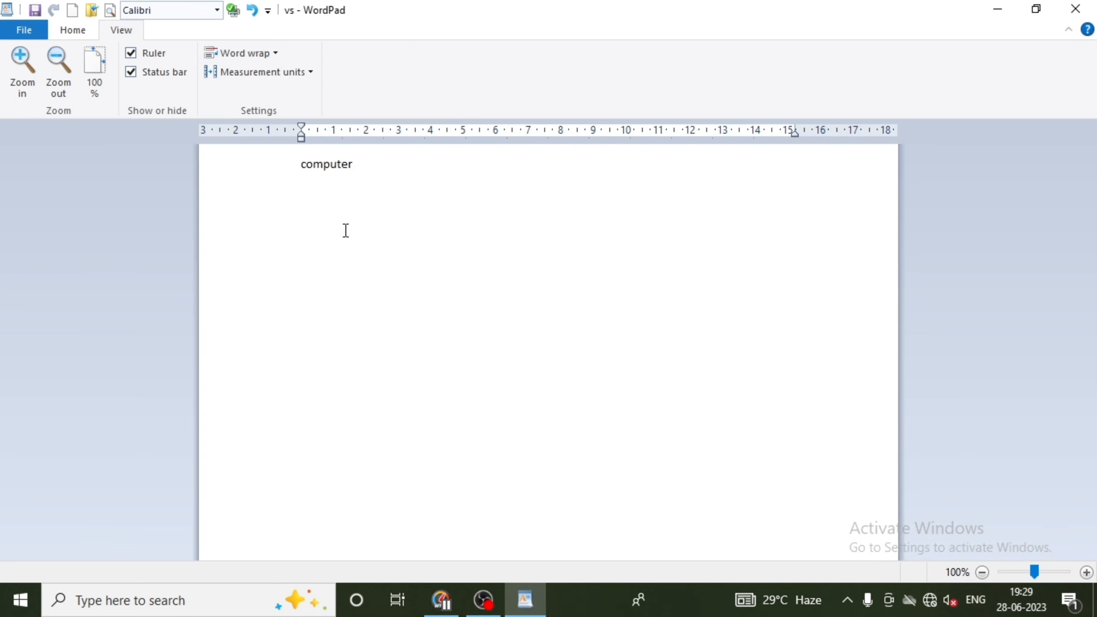
Set the ruler's measurement units to inches
left_click(272, 78)
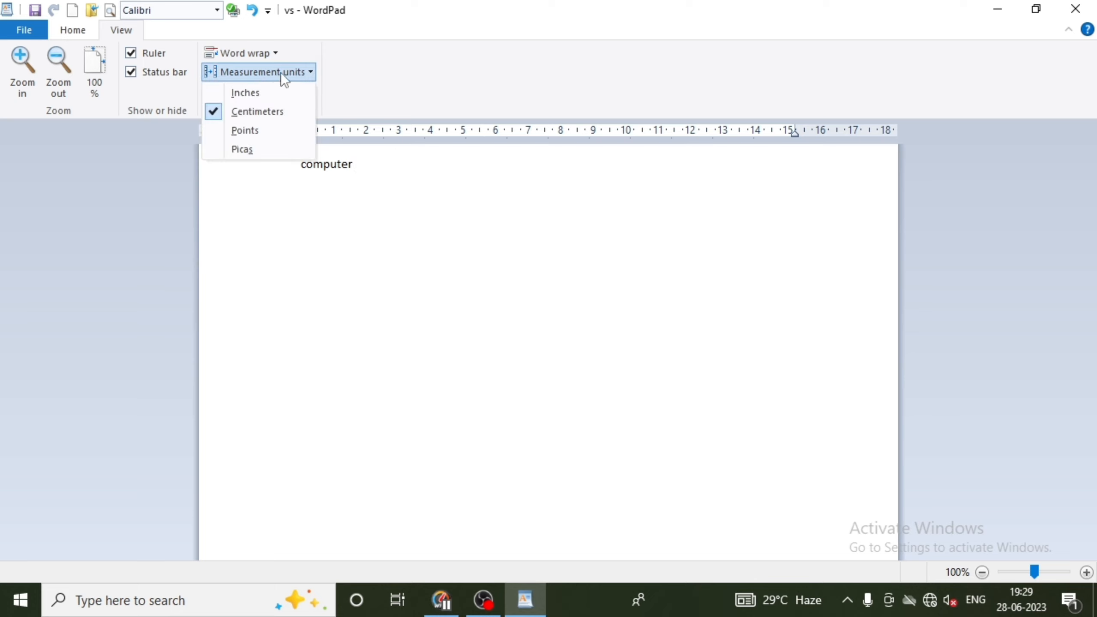
left_click(271, 94)
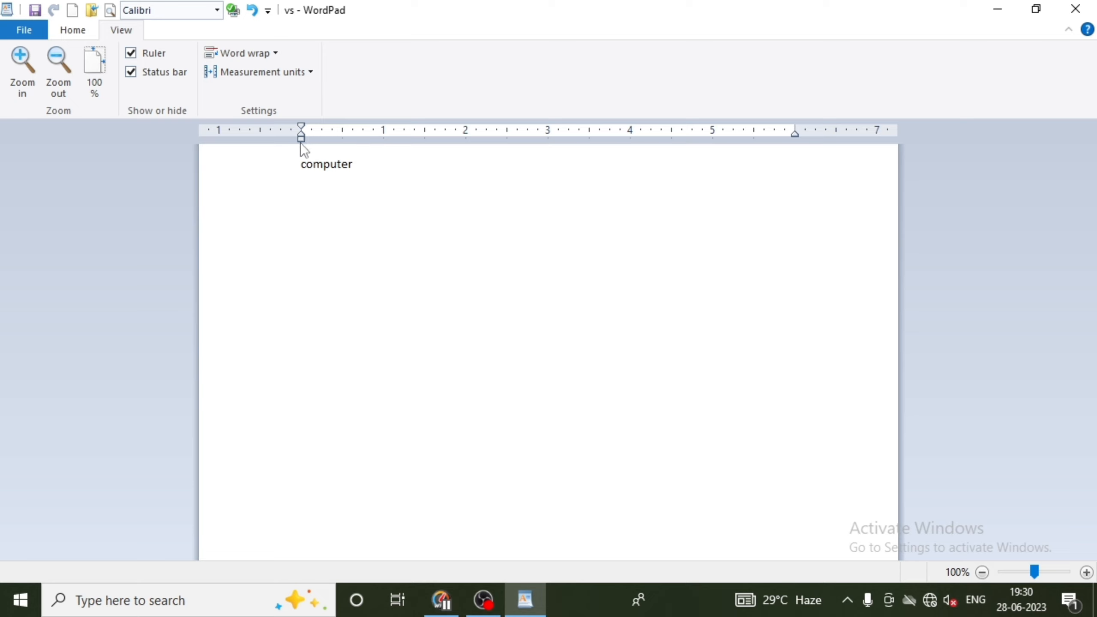
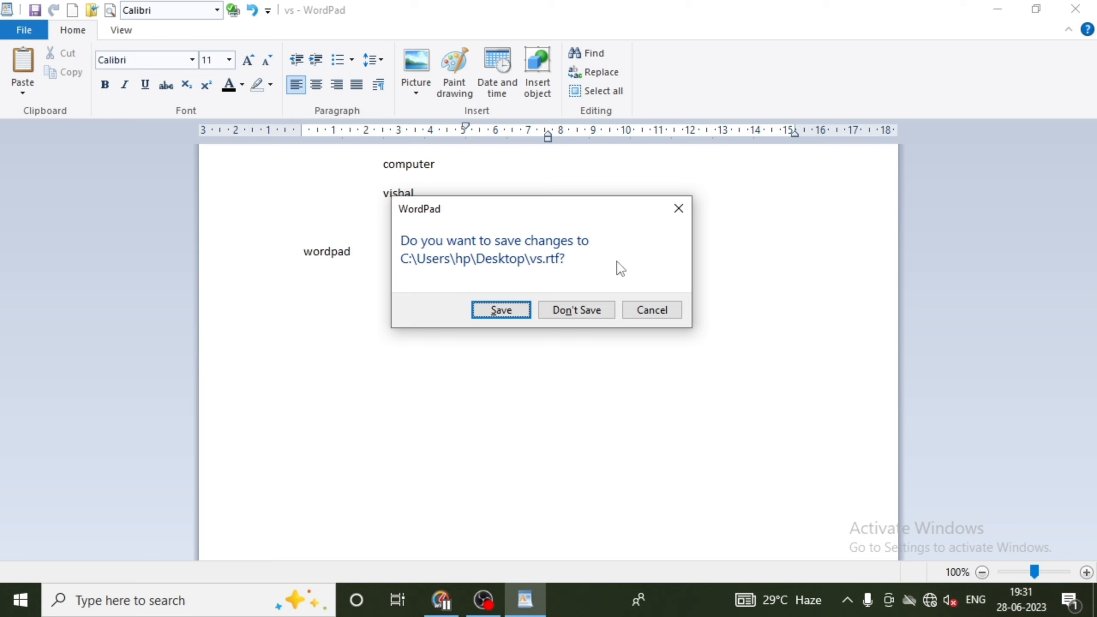
Discard the changes to vs.rtf and enter "wordpad" in a blank document
left_click(580, 313)
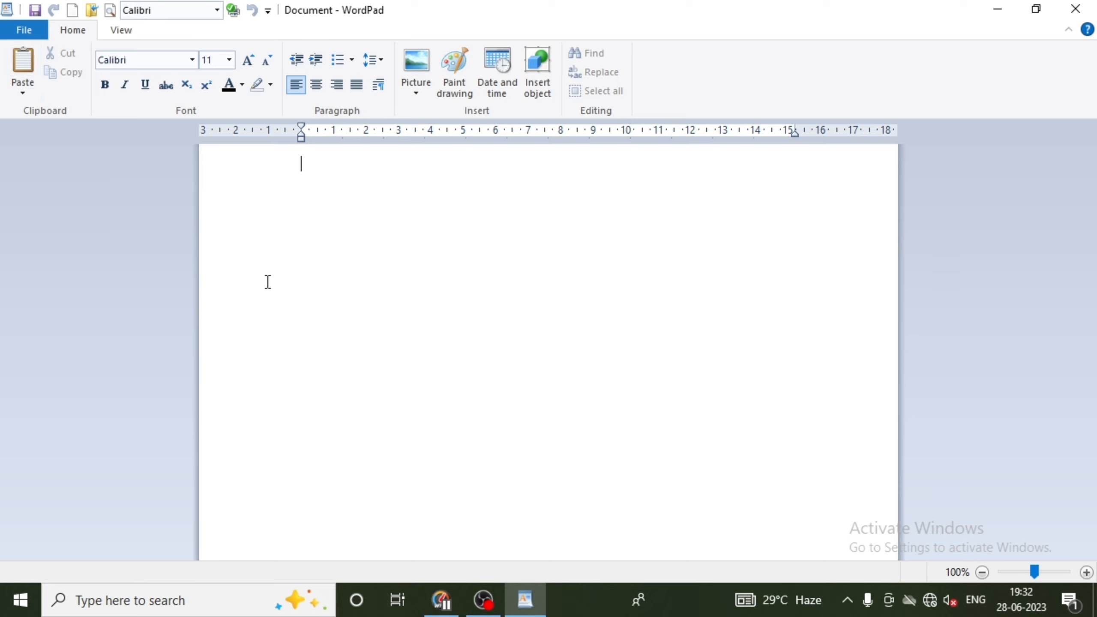
type("wor")
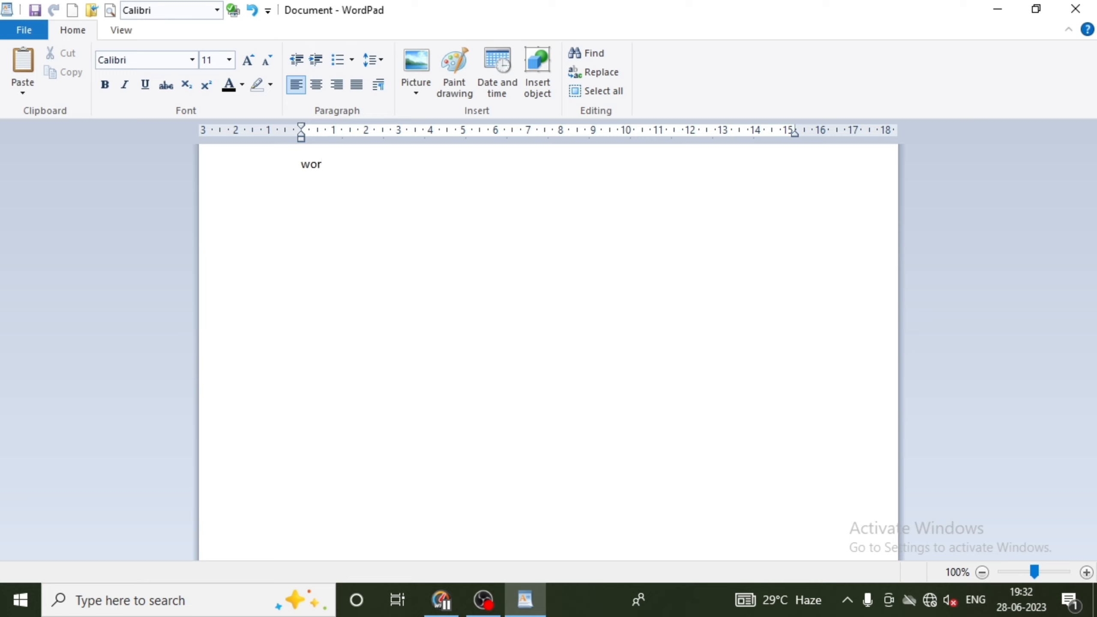
type("dpad")
Select all the text and toggle its letter case repeatedly, ending with the uppercase "WORDPAD"
key("ctrl+a")
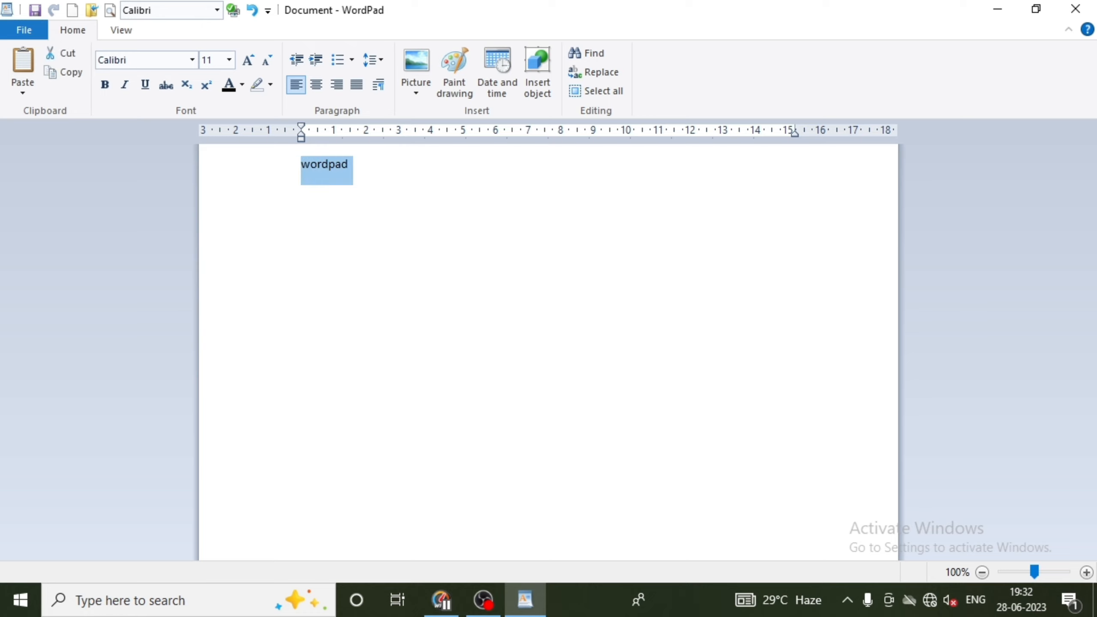
key("shift+F3")
key("shift+F3")
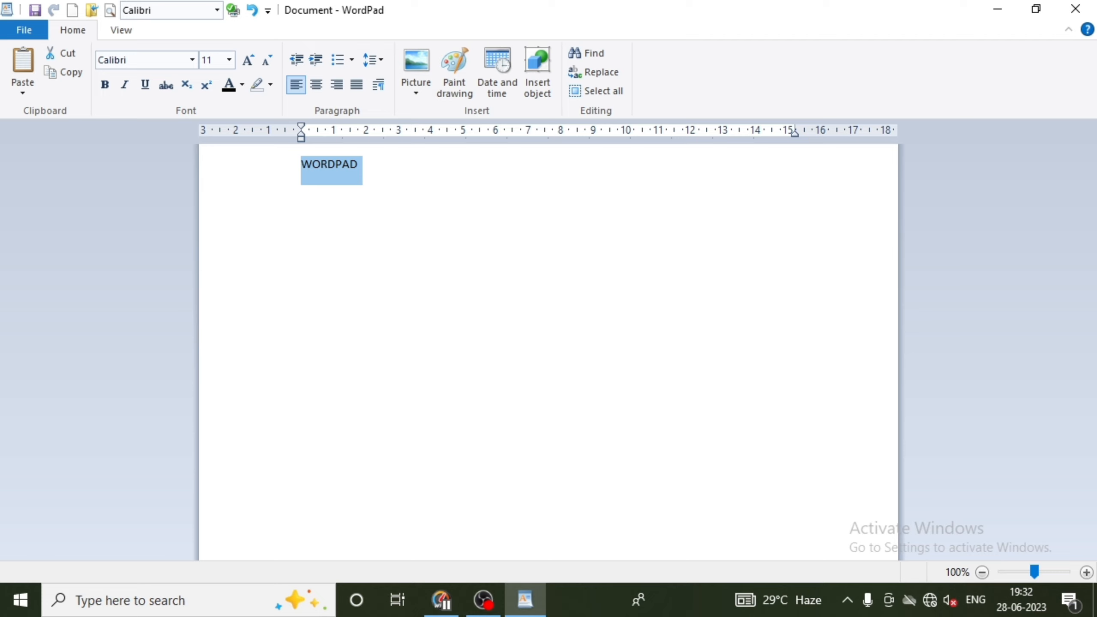
key("shift+F3")
key("shift+F3")
key("shift+F3")
key("shift+F3")
key("shift+F3")
key("shift+F3")
key("shift+F3")
key("shift+F3")
key("shift+F3")
key("shift+F3")
key("shift+F3")
key("shift+F3")
key("shift+F3")
key("shift+F3")
Enlarge the selected WORDPAD text to font size 26 and look over the available font sizes
key("ctrl+shift+period")
key("ctrl+shift+period")
key("ctrl+shift+period")
key("ctrl+shift+period")
key("ctrl+shift+period")
key("ctrl+shift+period")
key("ctrl+shift+period")
key("ctrl+shift+period")
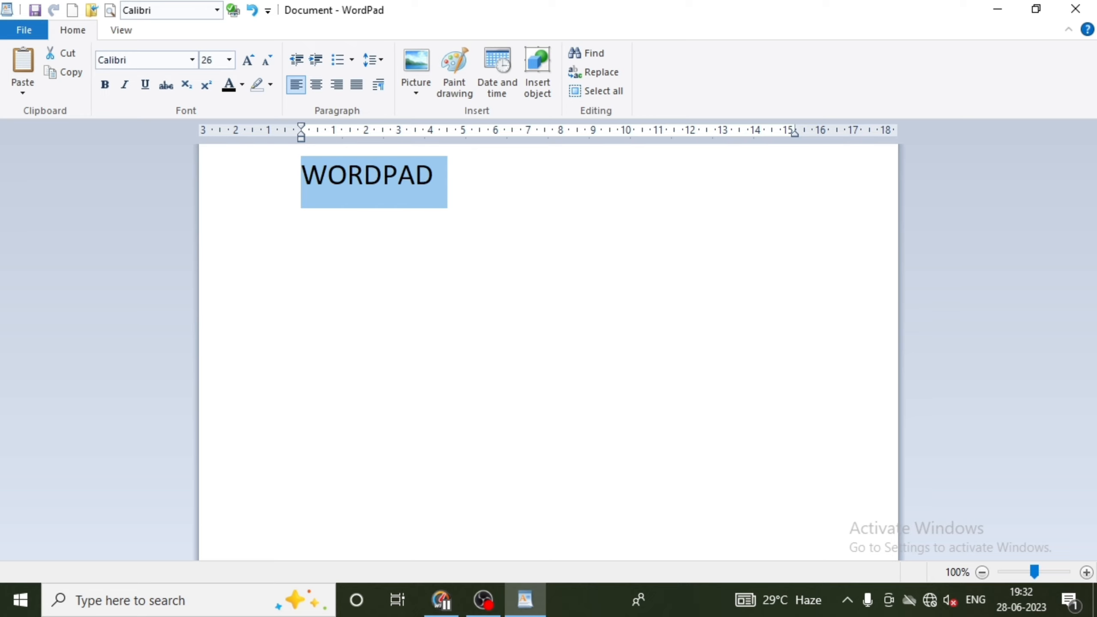
left_click(229, 59)
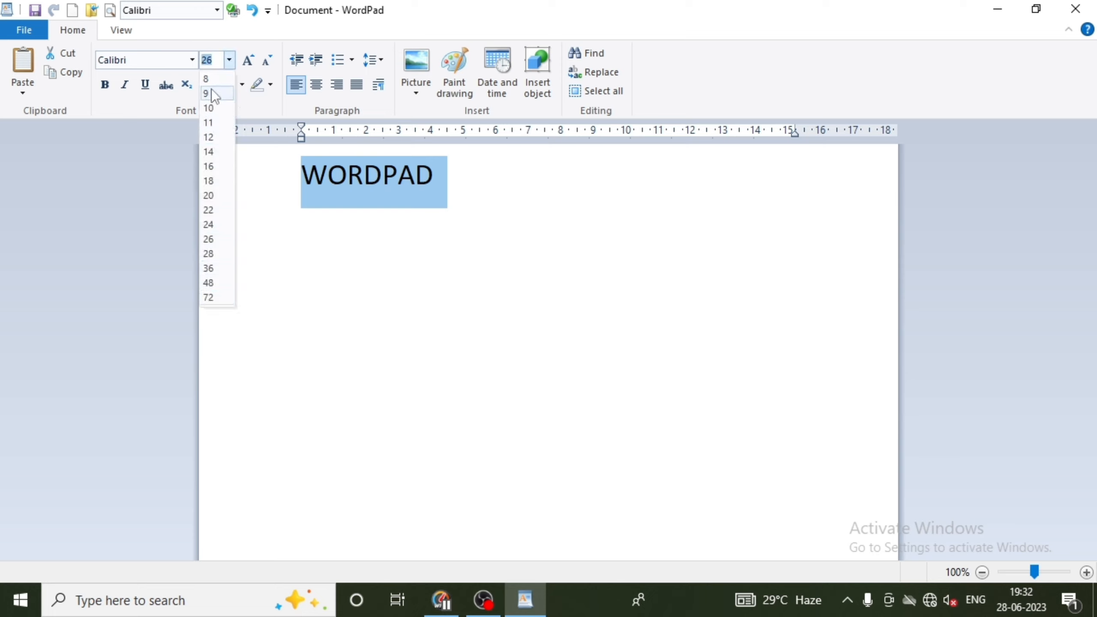
left_click(470, 169)
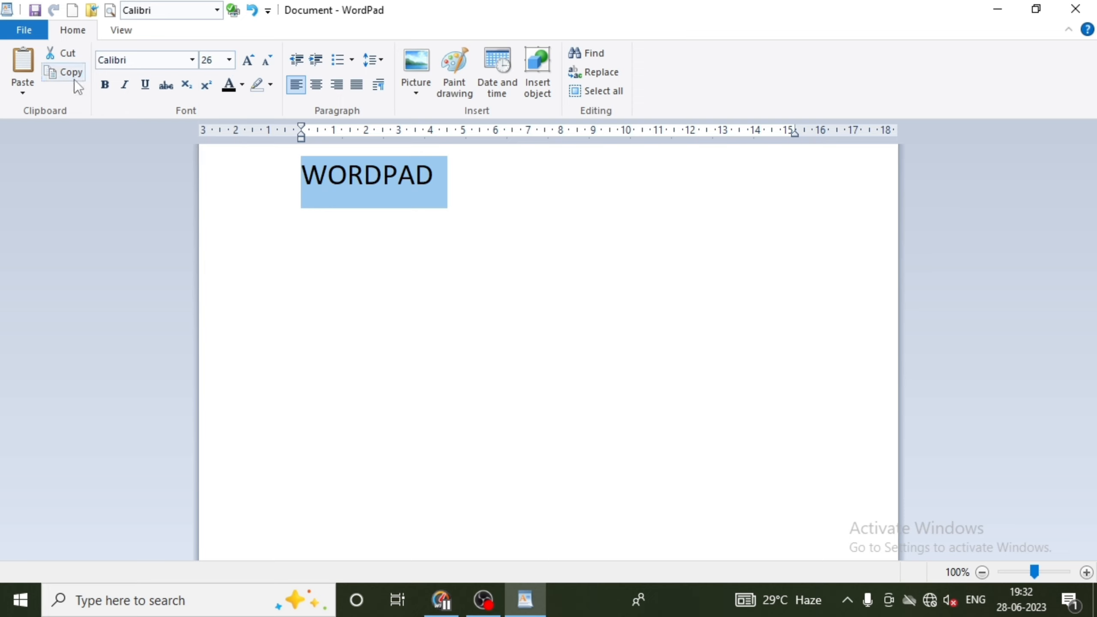
Select and deselect the whole document text, and do the same with the single word WORDPAD
left_click(463, 194)
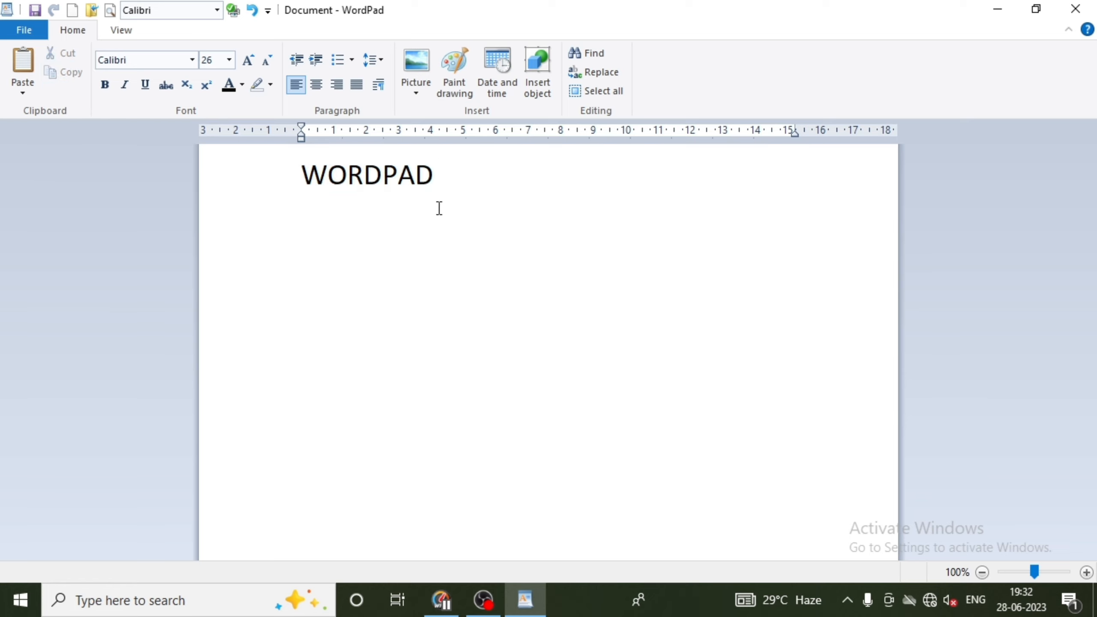
left_click(598, 90)
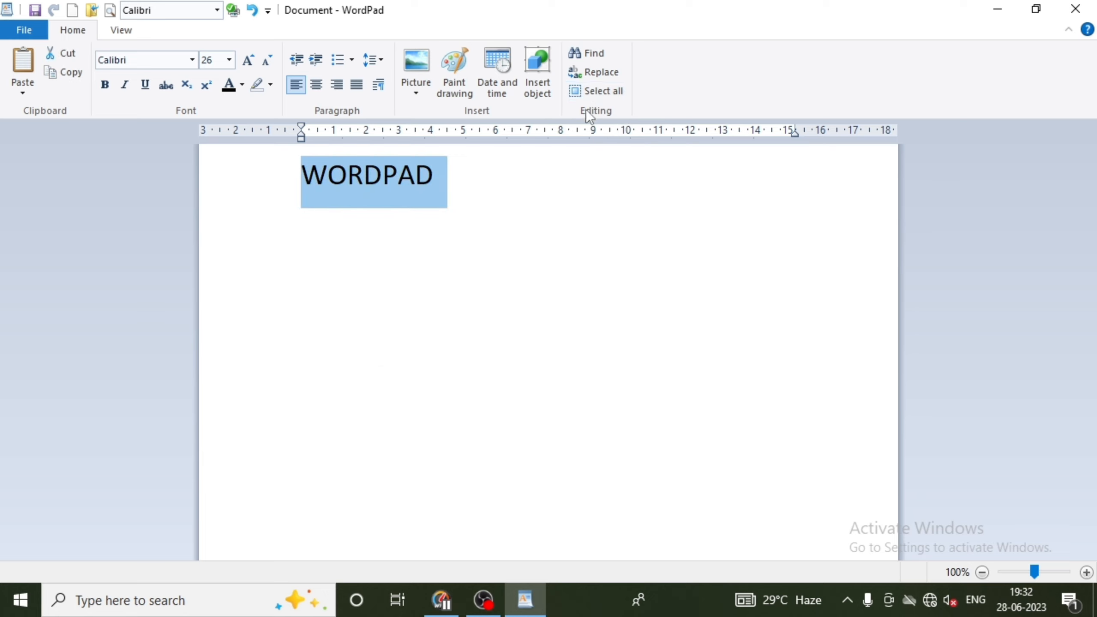
left_click(447, 194)
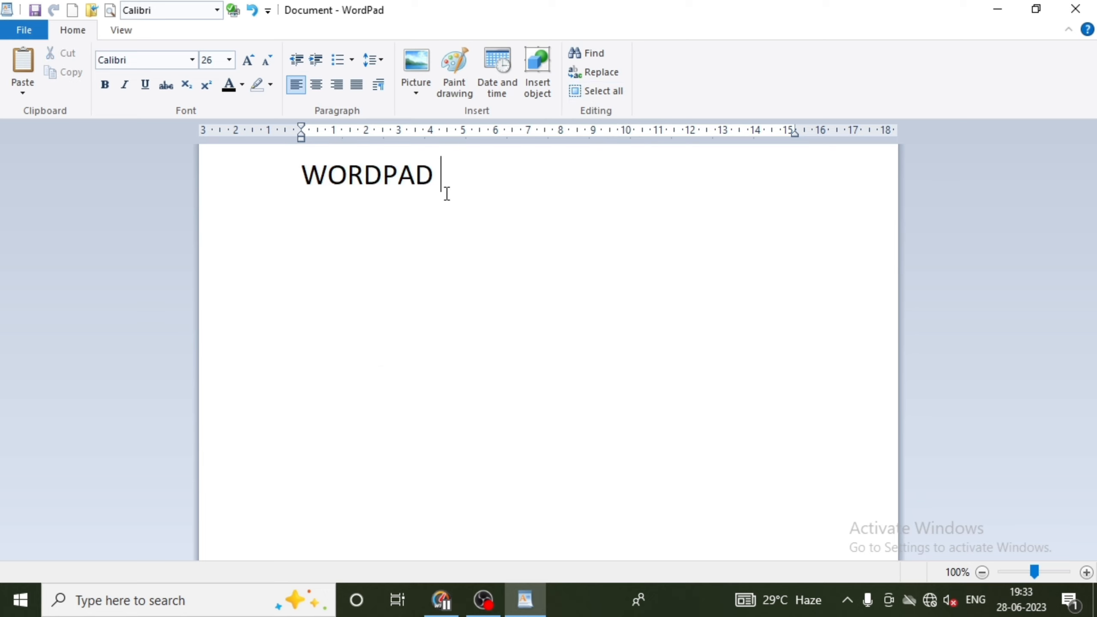
double_click(437, 183)
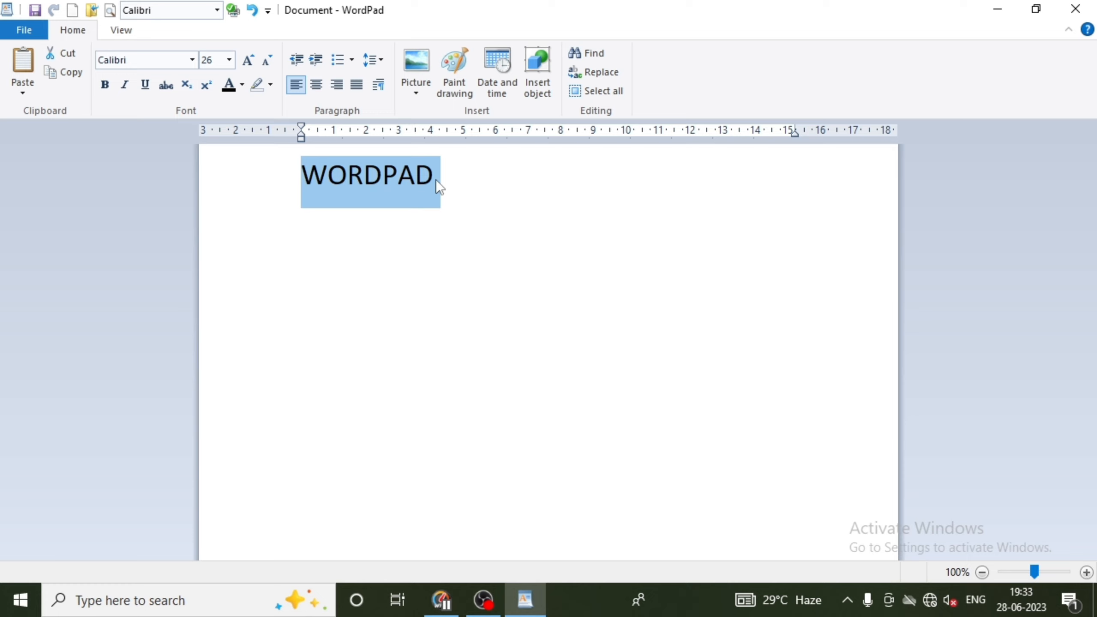
left_click(449, 180)
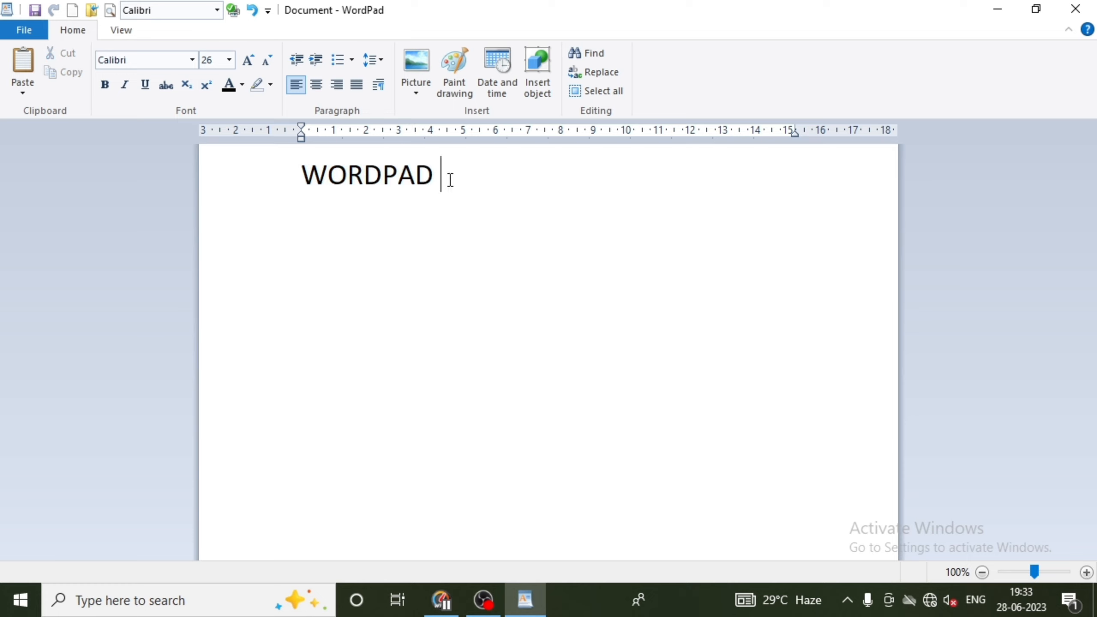
Select the word WORDPAD and copy it to the clipboard
double_click(422, 192)
key("ctrl+c")
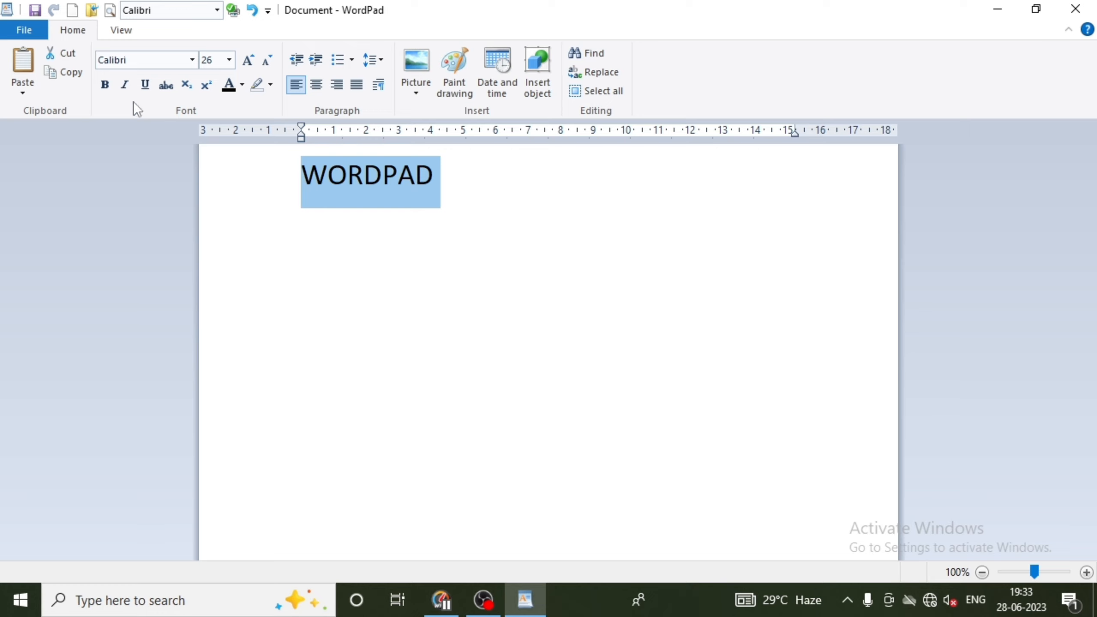
left_click(75, 76)
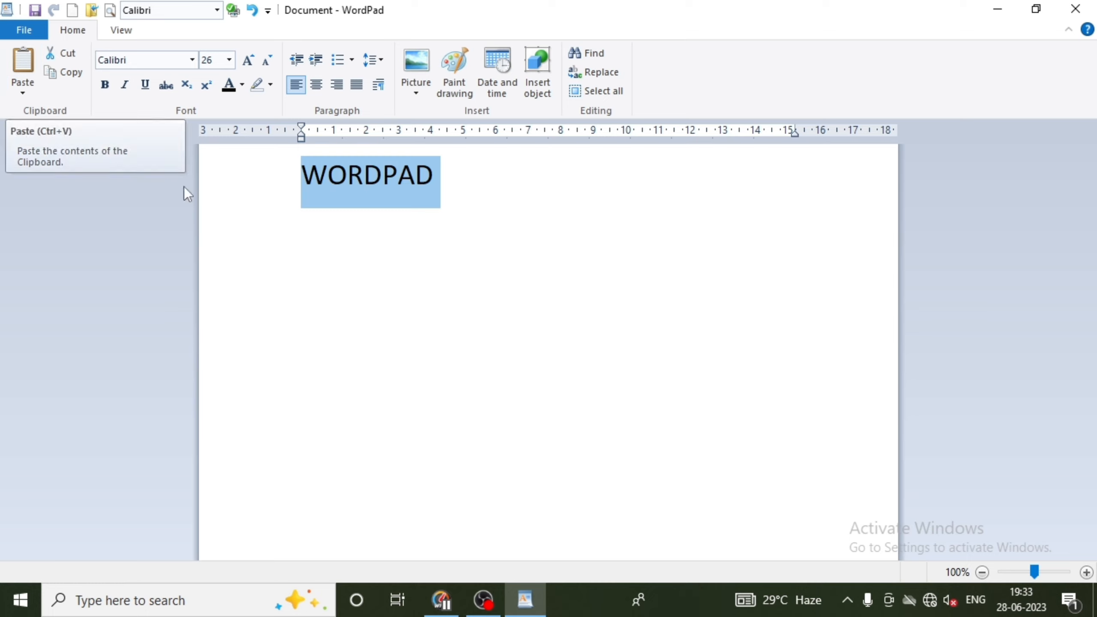
Paste the copied word three times on a second line and twice on a third line
left_click(535, 500)
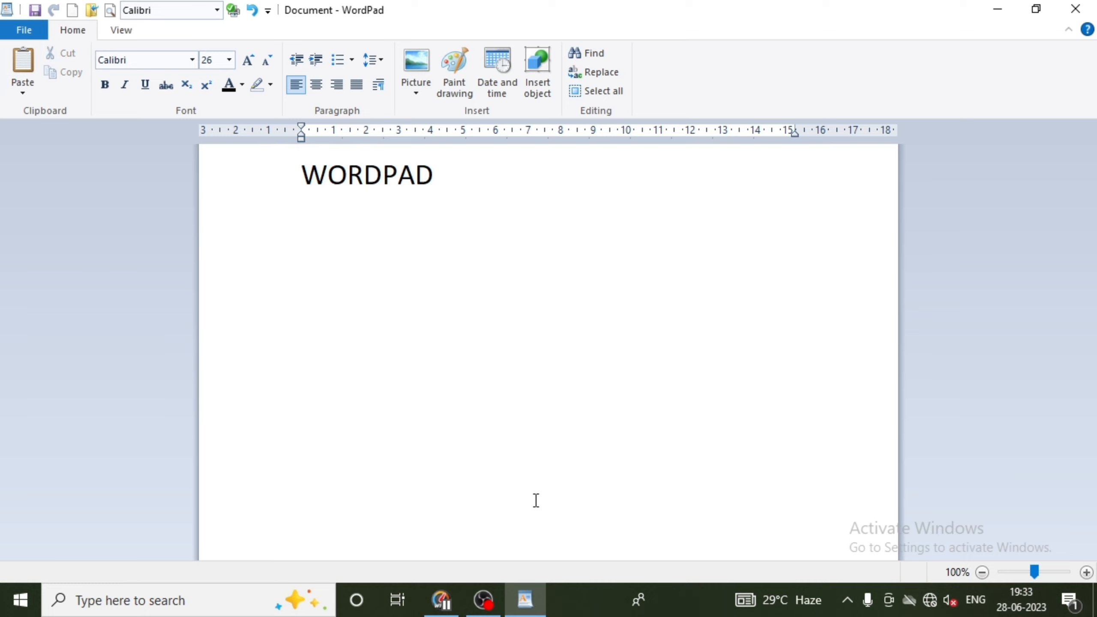
key("Return")
key("ctrl+v")
key("ctrl+v")
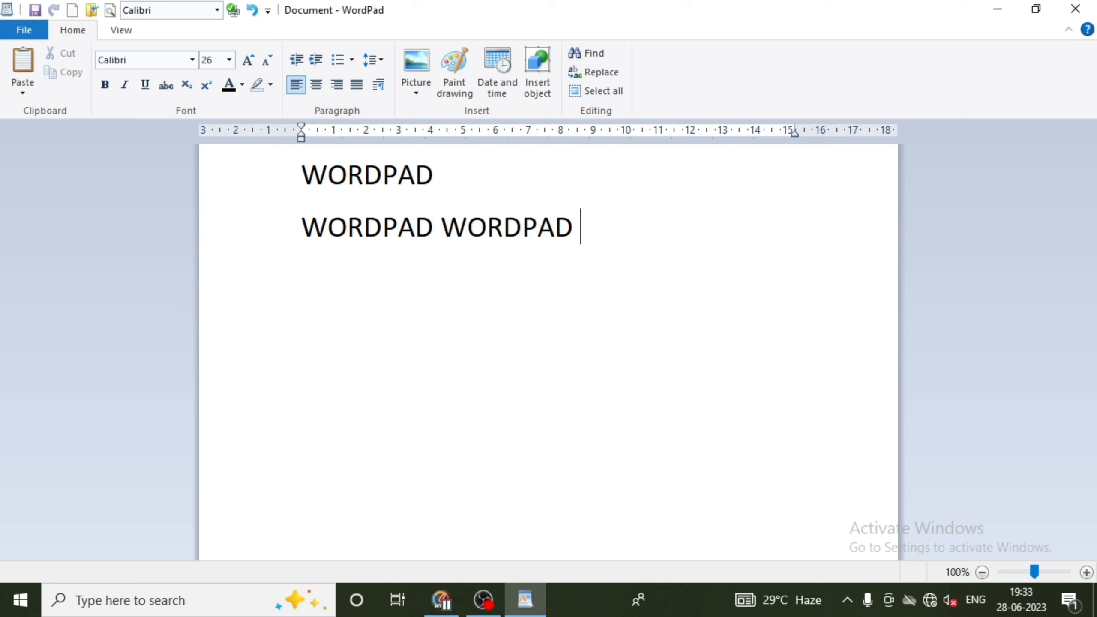
key("ctrl+v")
key("Return")
key("ctrl+v")
key("ctrl+v")
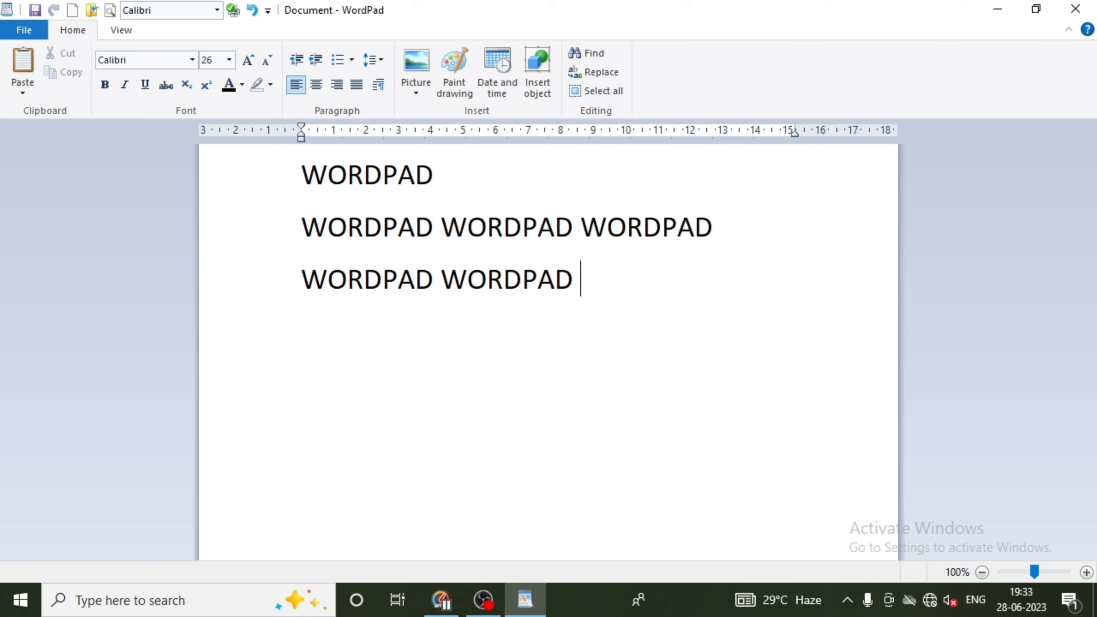
Paste the copied word on a fourth line, add it again with Paste Special as an embedded WordPad Document, and reselect the embedded object
key("Return")
key("ctrl+v")
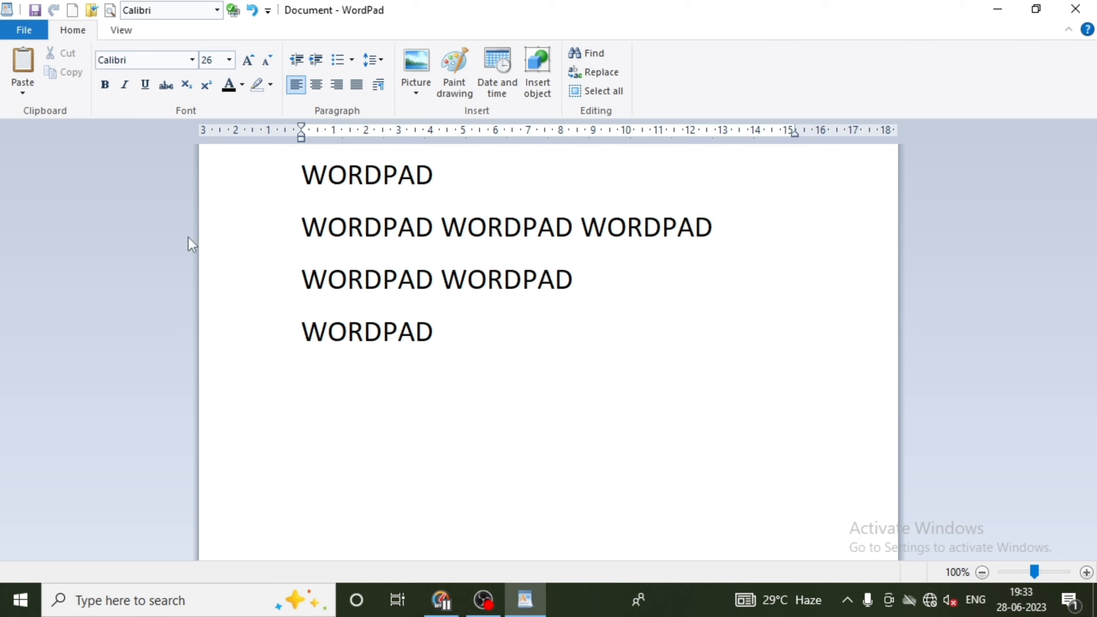
left_click(22, 93)
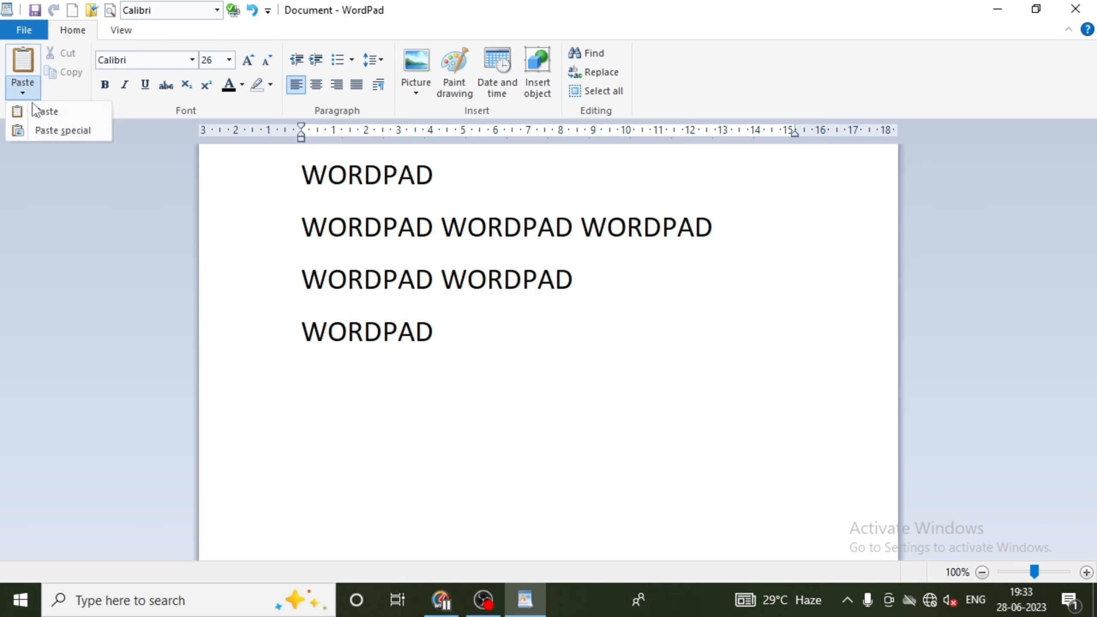
left_click(51, 131)
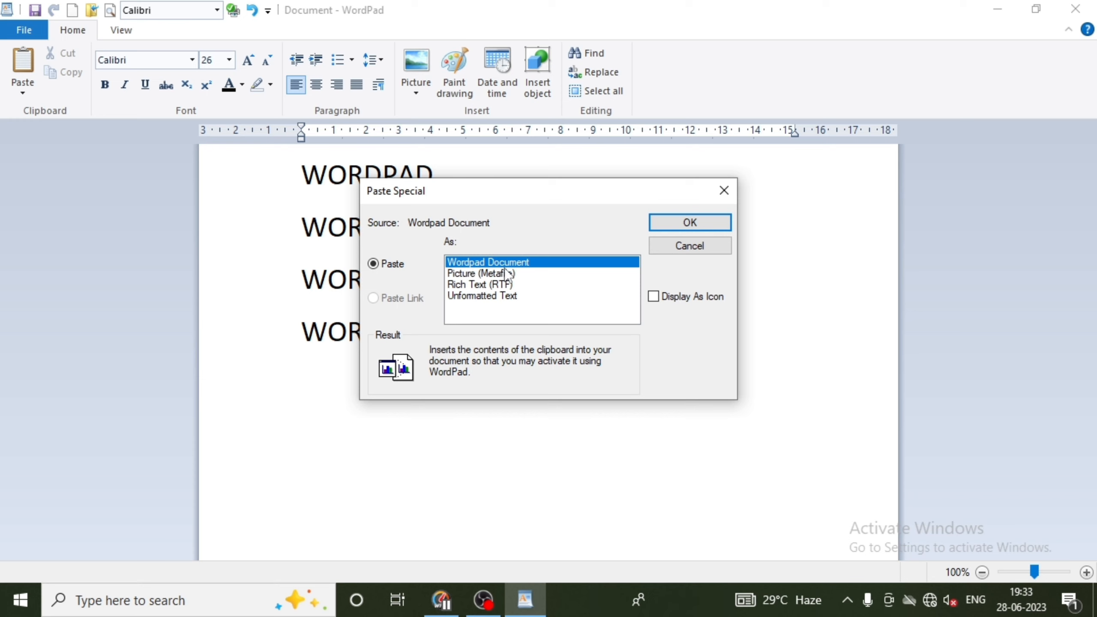
left_click(683, 223)
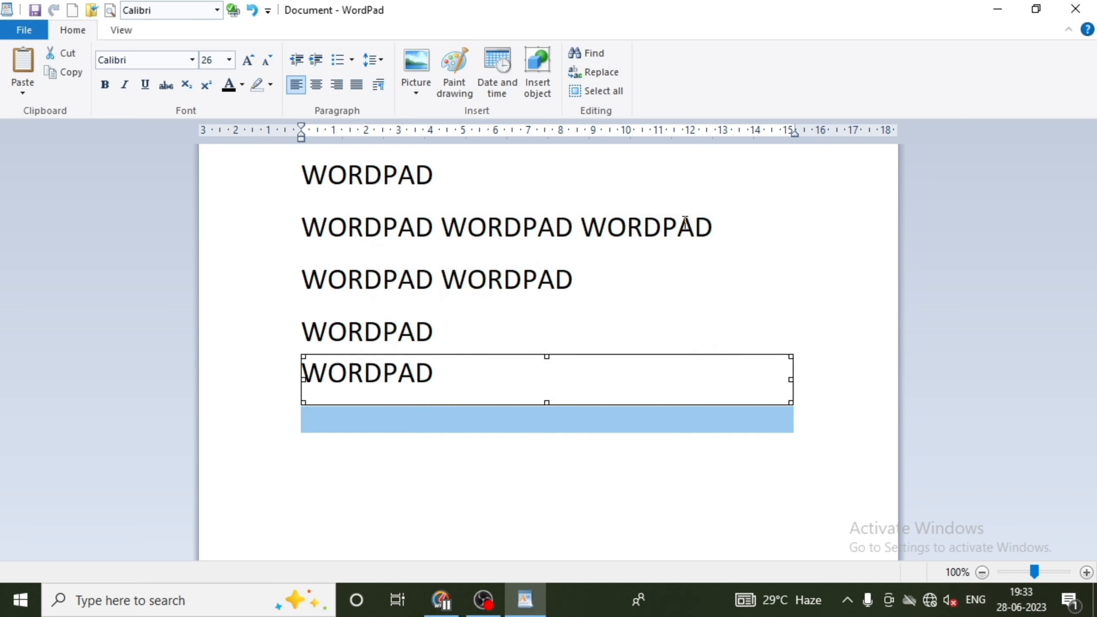
left_click(418, 330)
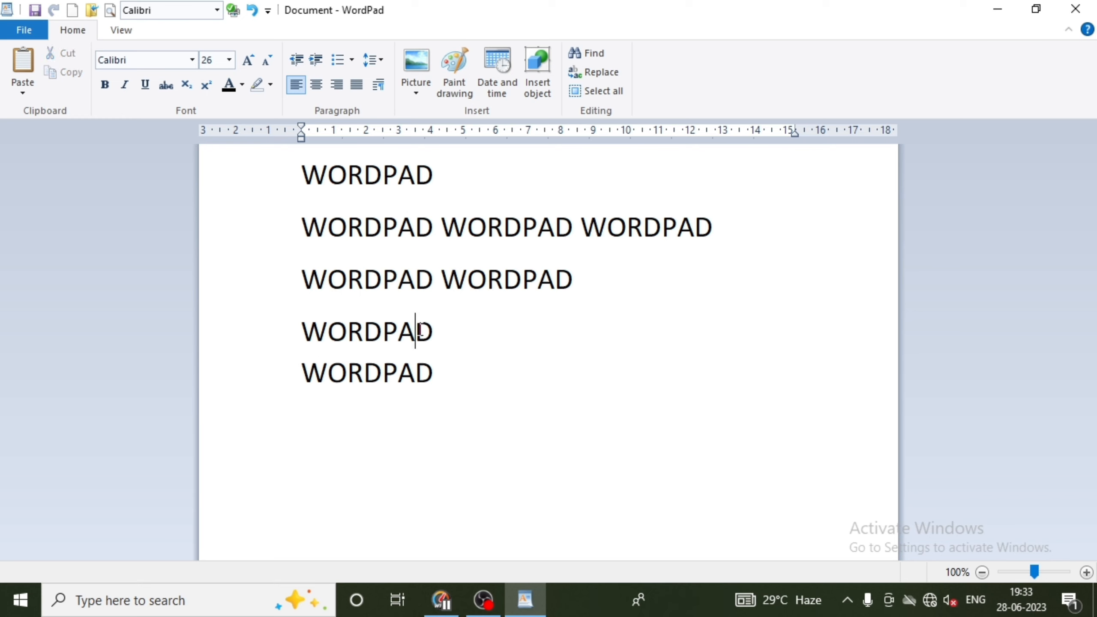
left_click(420, 363)
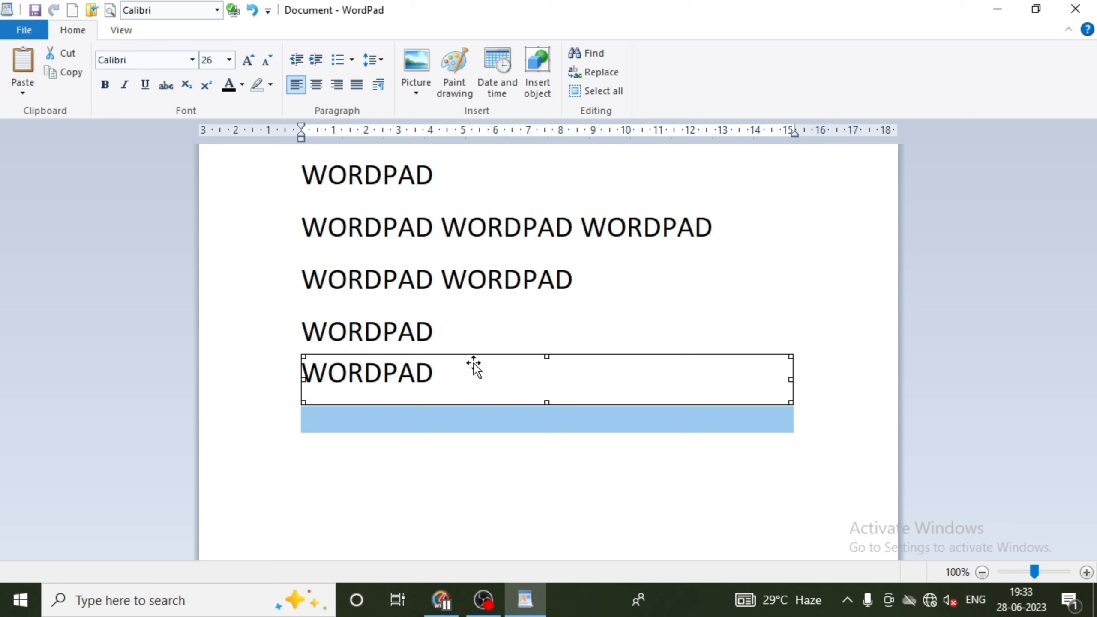
Discard the current document without saving and enter the word "document" in a new blank document
key("alt+F4")
left_click(563, 297)
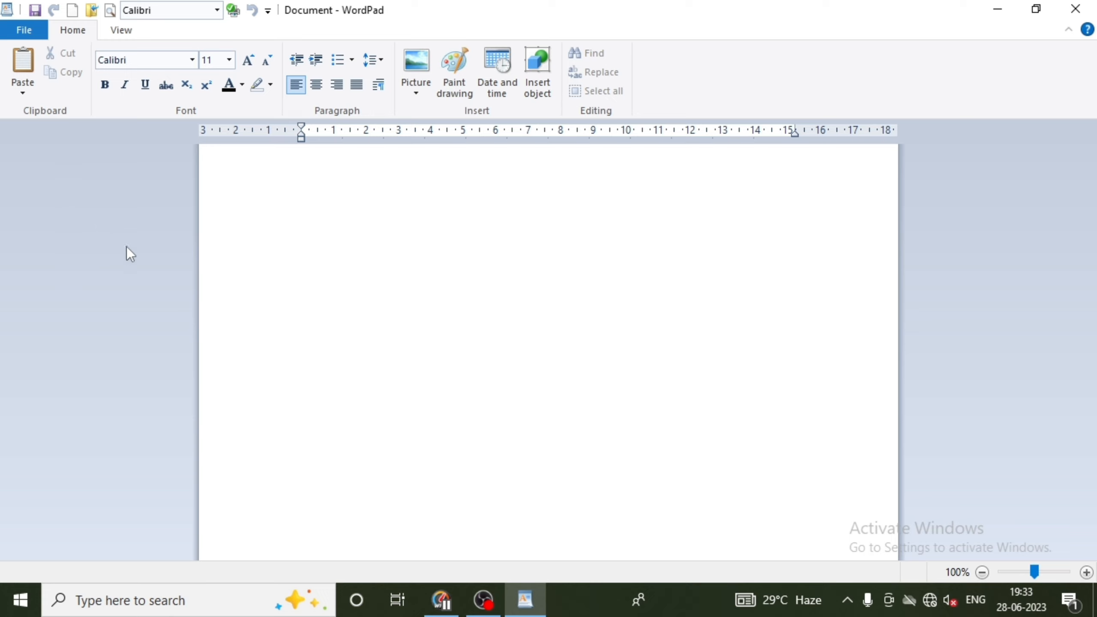
type("document")
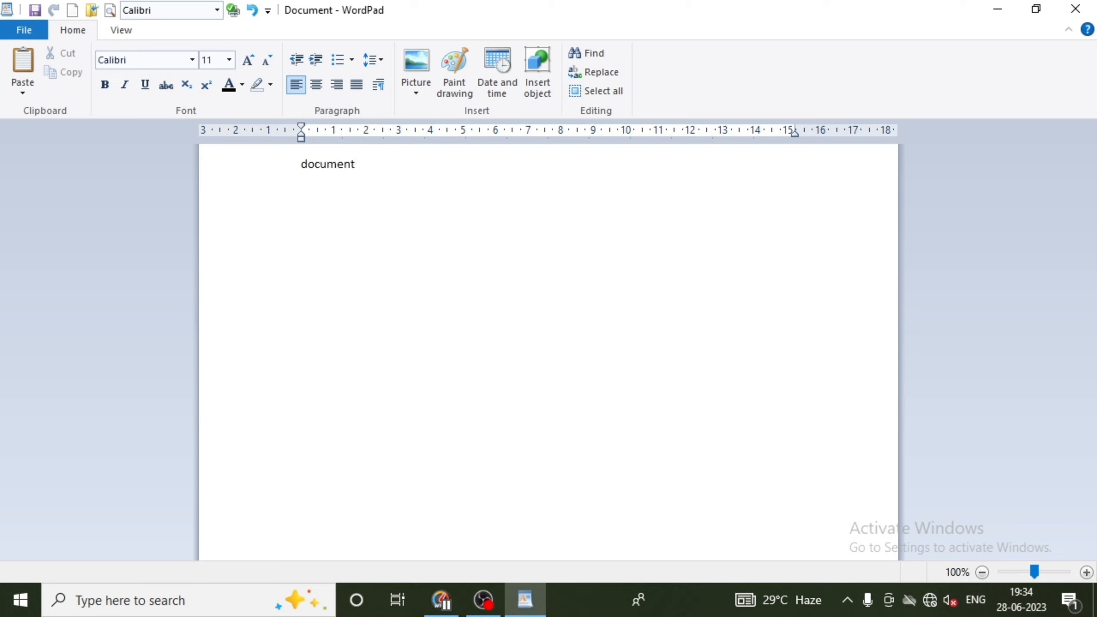
Select all the text and change the word "document" to all capitals
key("ctrl+a")
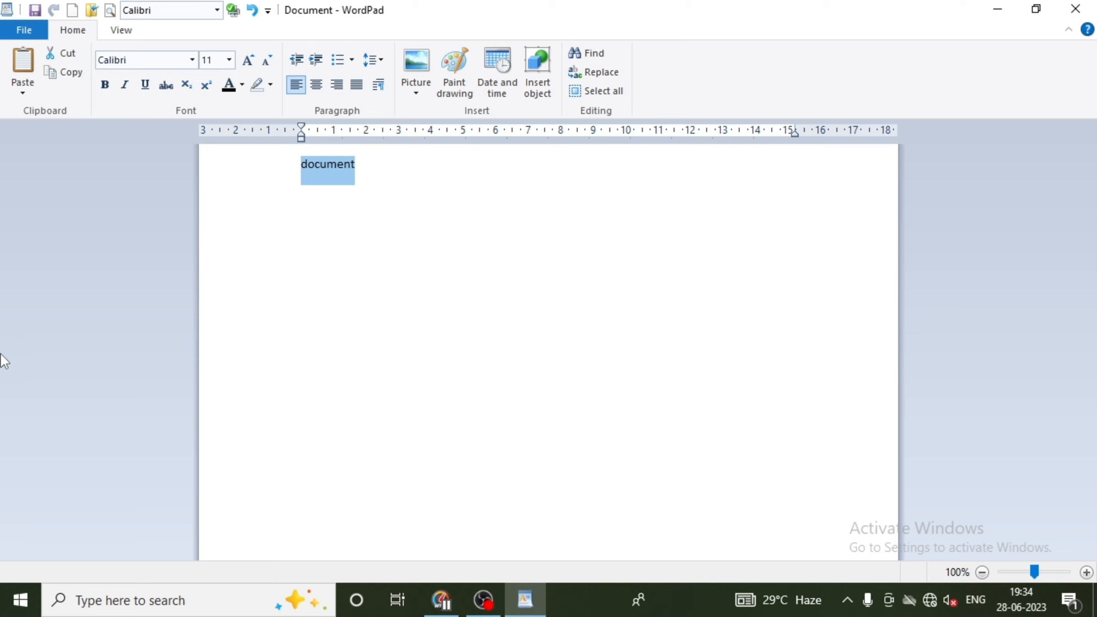
key("shift+F3")
key("shift+F3")
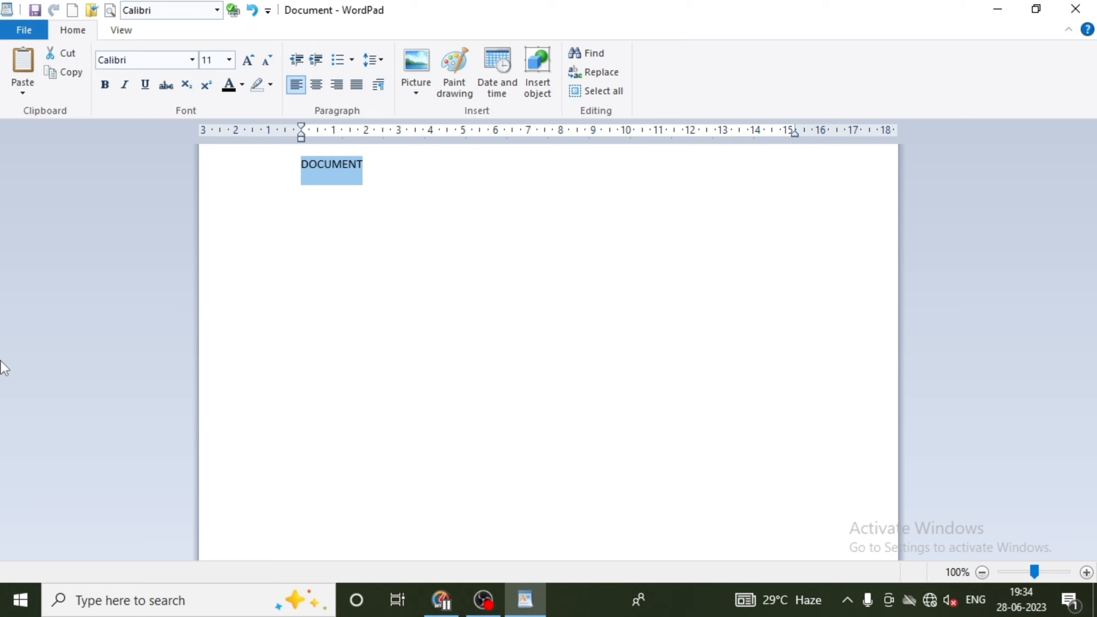
Enlarge the selected word DOCUMENT to font size 24
key("ctrl+shift+period")
key("ctrl+shift+period")
key("ctrl+shift+period")
key("ctrl+shift+period")
key("ctrl+shift+period")
key("ctrl+shift+period")
key("ctrl+shift+period")
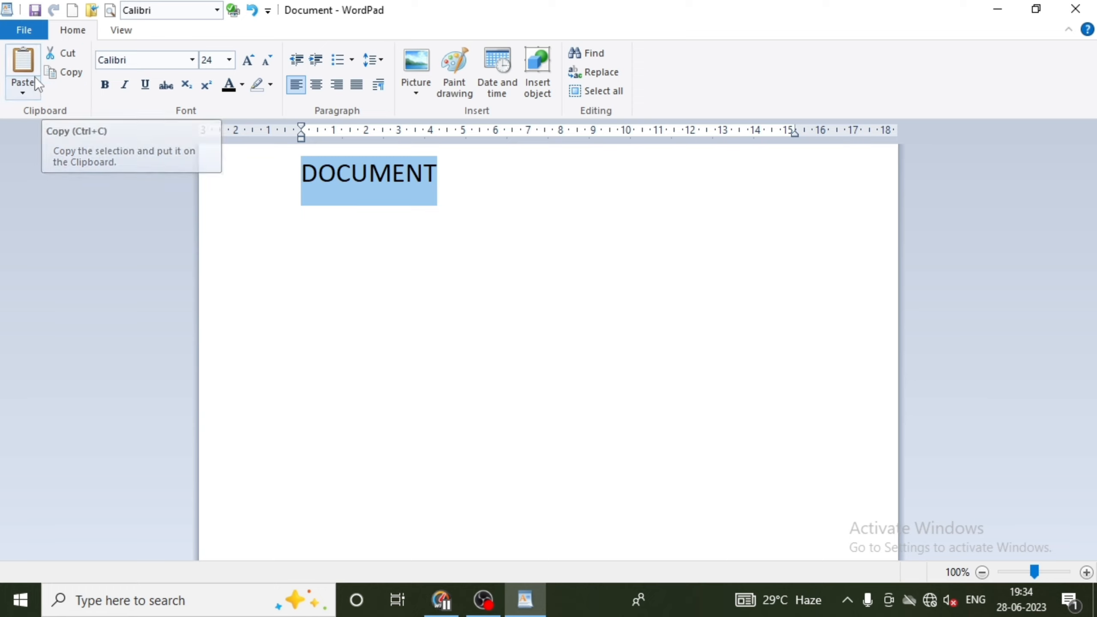
Cut the word DOCUMENT and reinsert it four lines lower with a three-tab indent, and look at the paste options
left_click(69, 54)
key("Return")
key("Return")
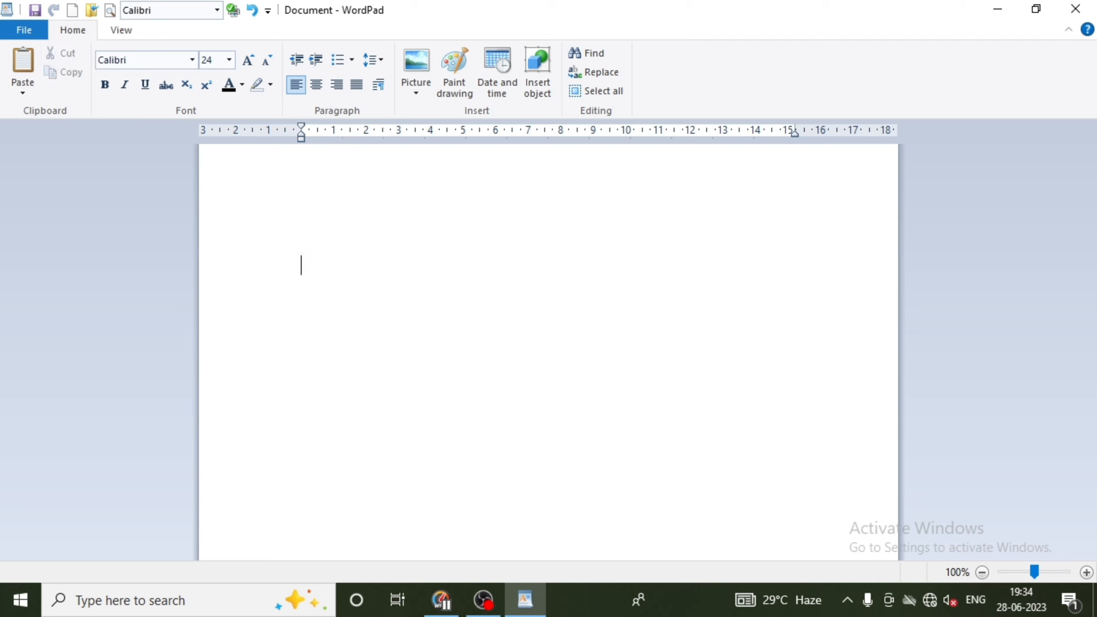
key("Return")
key("Return")
key("Tab")
key("Tab")
key("Tab")
type("DOCUMENT")
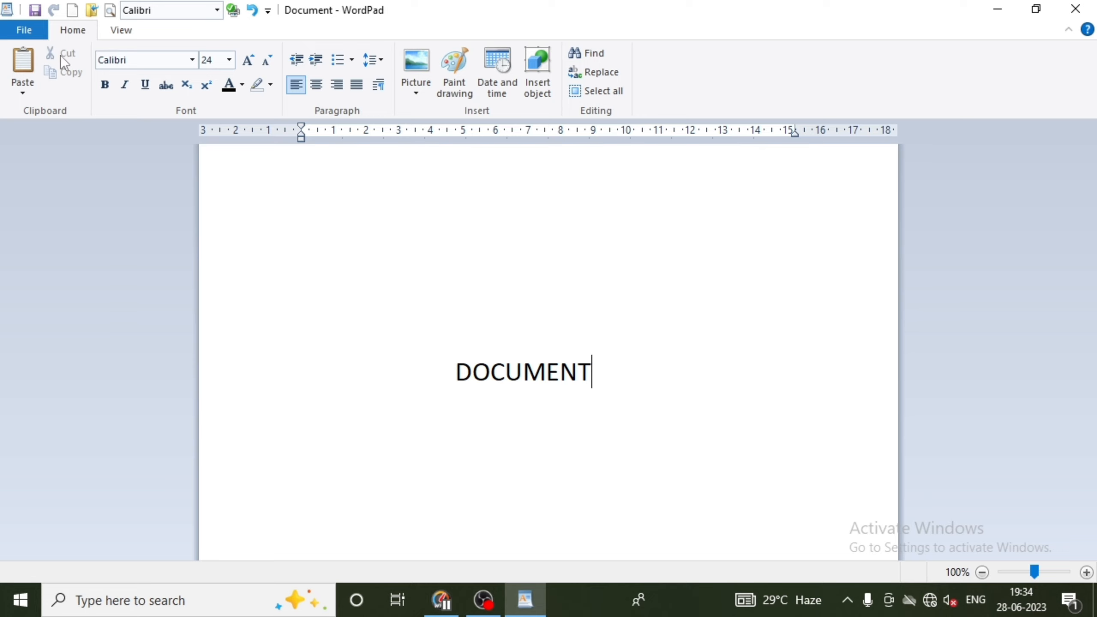
left_click(29, 95)
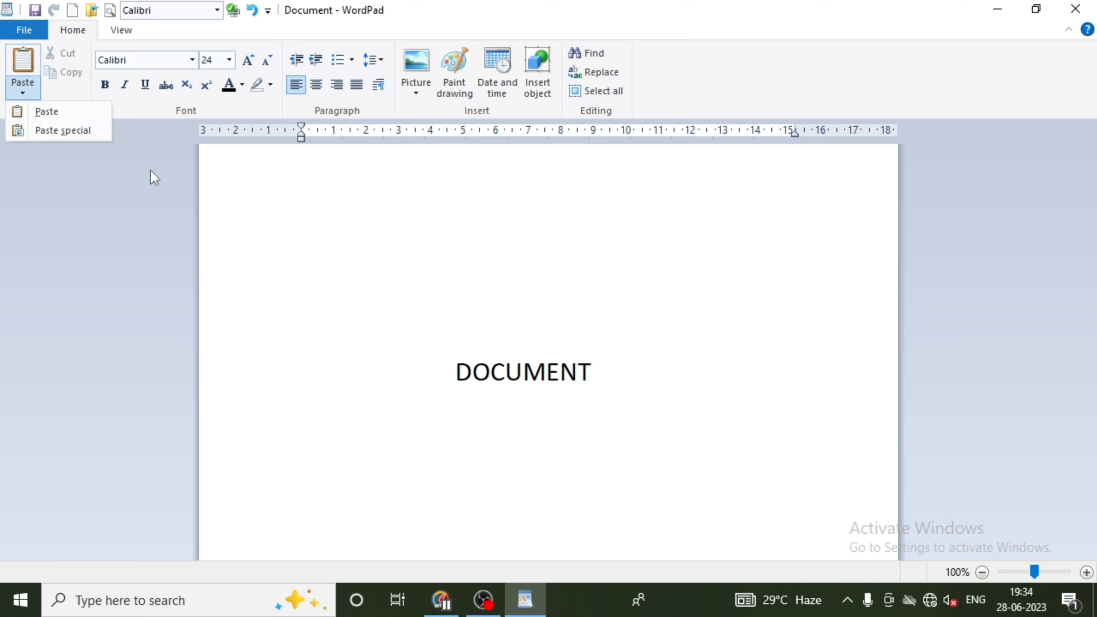
left_click(603, 373)
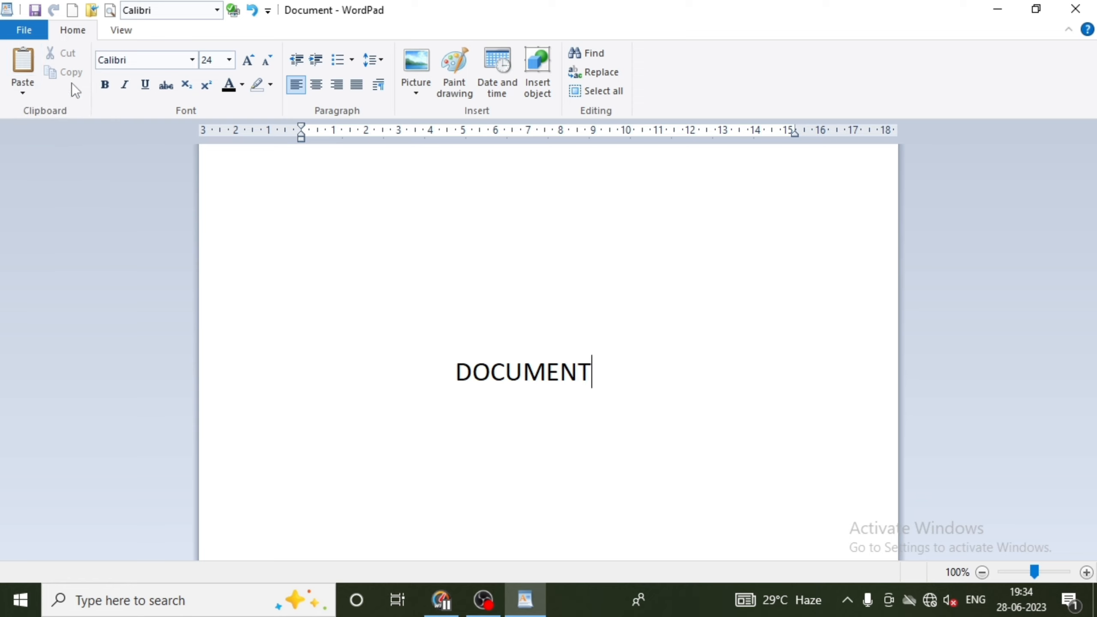
Delete the indents and empty lines before DOCUMENT to bring the word back to the first line
left_click(451, 372)
key("BackSpace")
key("BackSpace")
key("BackSpace")
key("BackSpace")
key("BackSpace")
key("BackSpace")
key("BackSpace")
key("BackSpace")
key("BackSpace")
key("BackSpace")
key("BackSpace")
key("BackSpace")
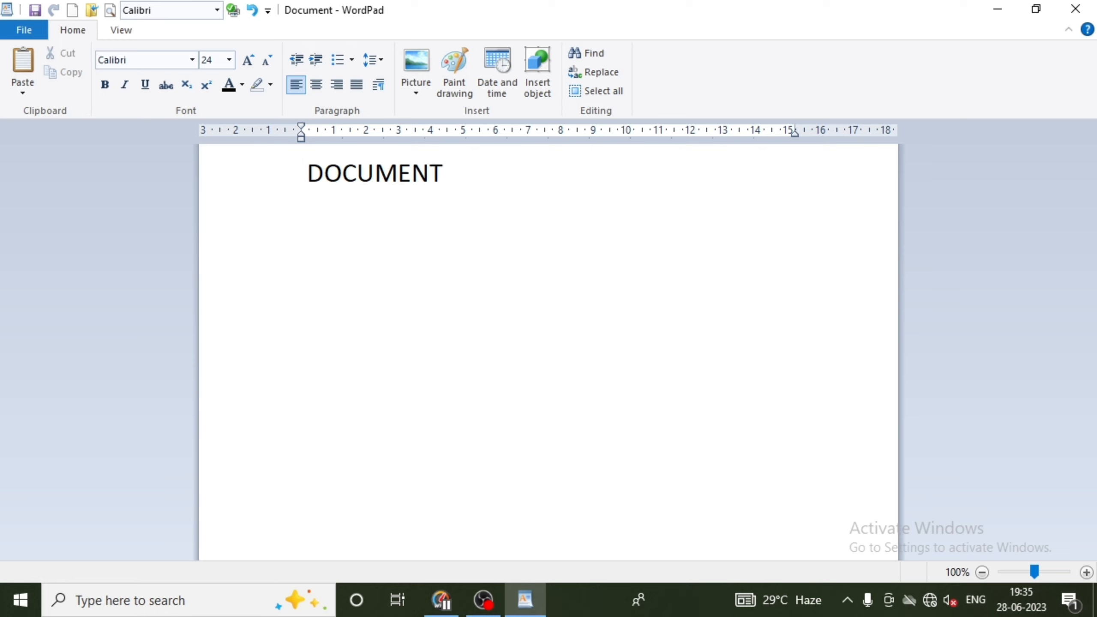
Select the word DOCUMENT, browse the available fonts and apply Arial Black
double_click(399, 174)
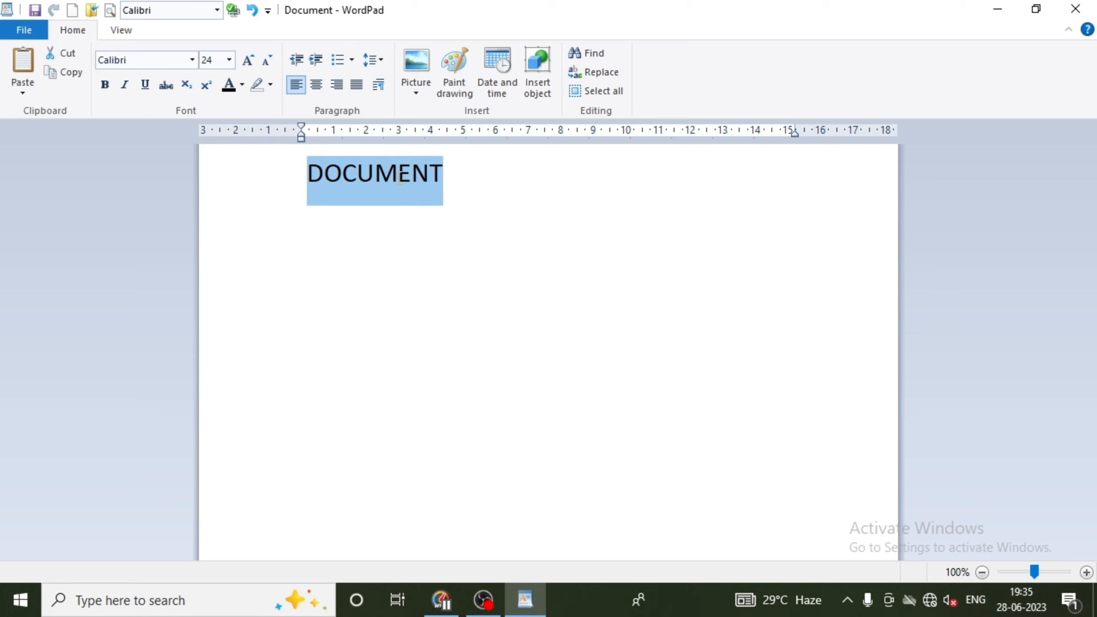
left_click(193, 60)
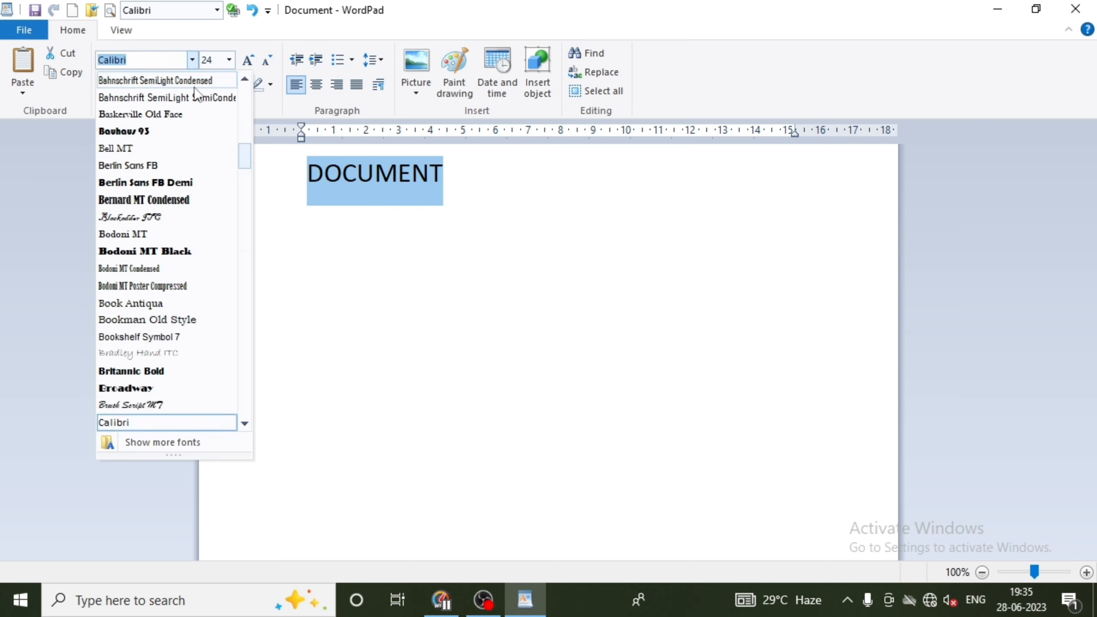
left_click_drag(245, 160, 244, 265)
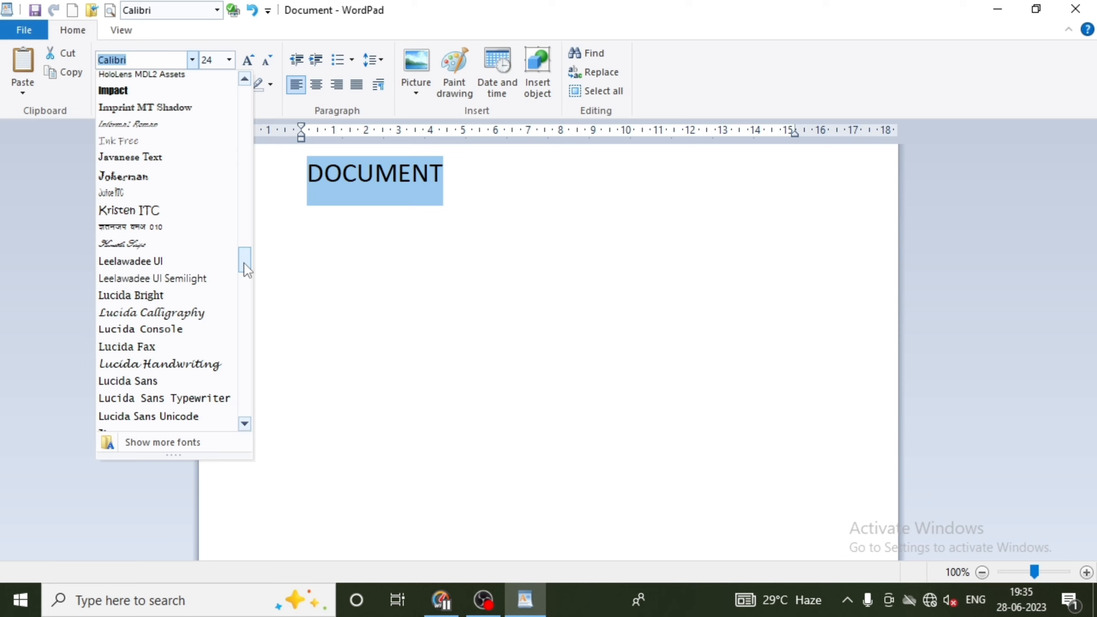
left_click_drag(243, 263, 230, 221)
scroll(216, 182, "up", 4)
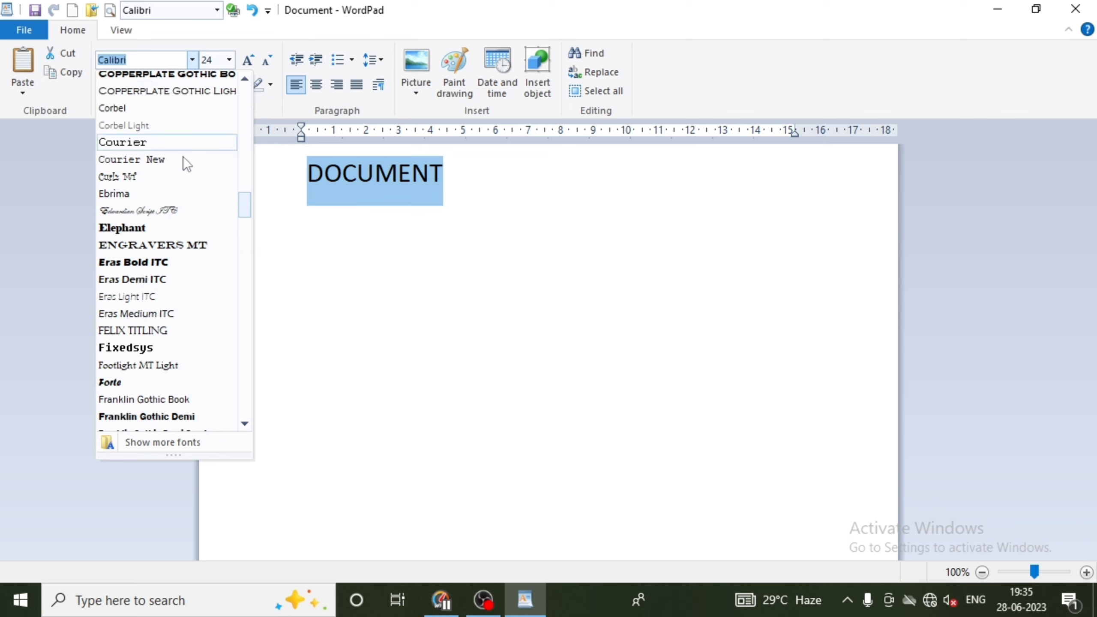
left_click_drag(239, 204, 241, 123)
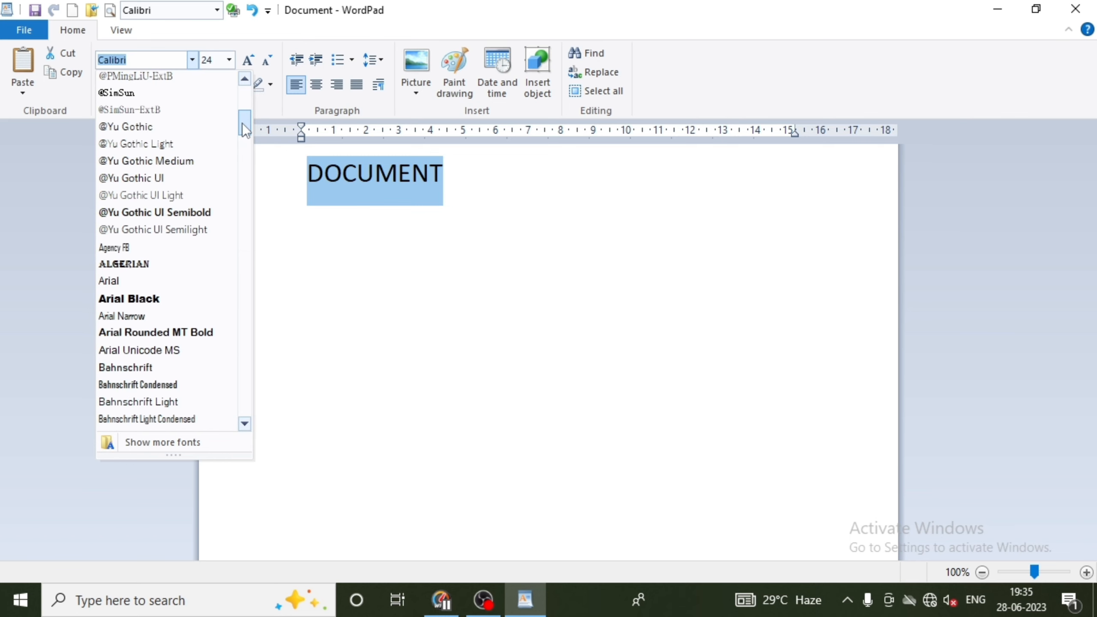
left_click(163, 298)
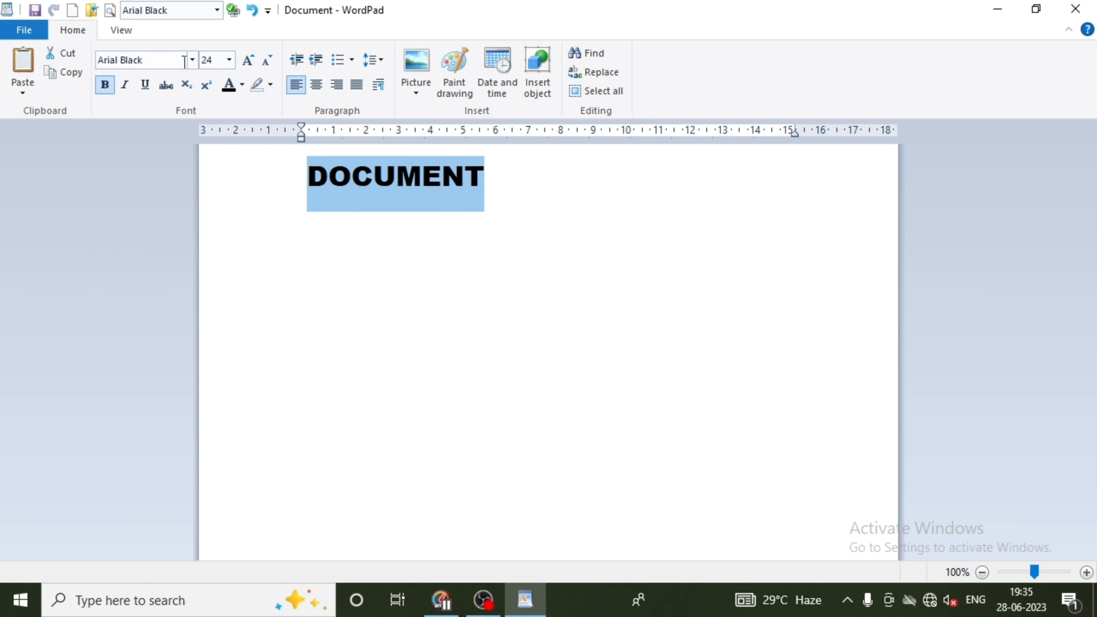
Set the selected word's font size to 72 and shrink it stepwise to 36
left_click(227, 62)
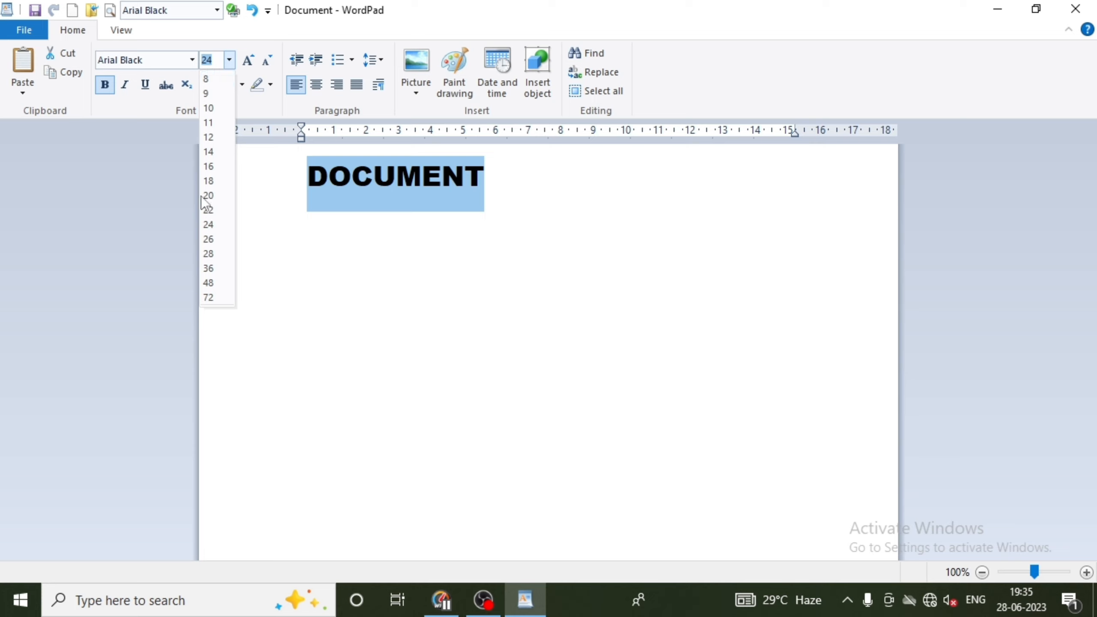
left_click(225, 301)
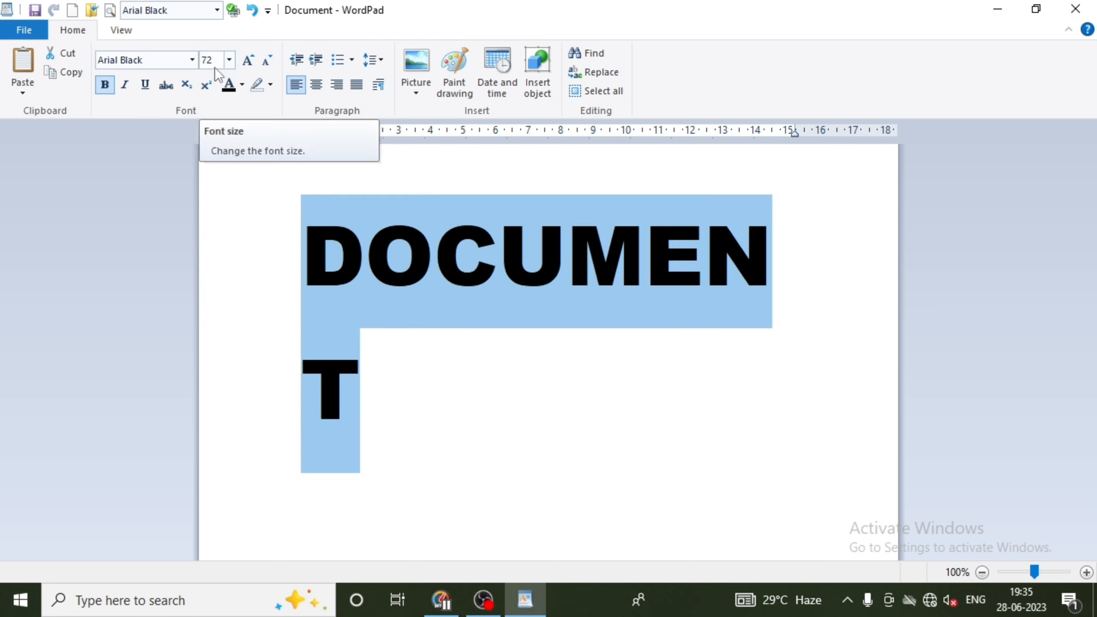
left_click(264, 60)
left_click(264, 60)
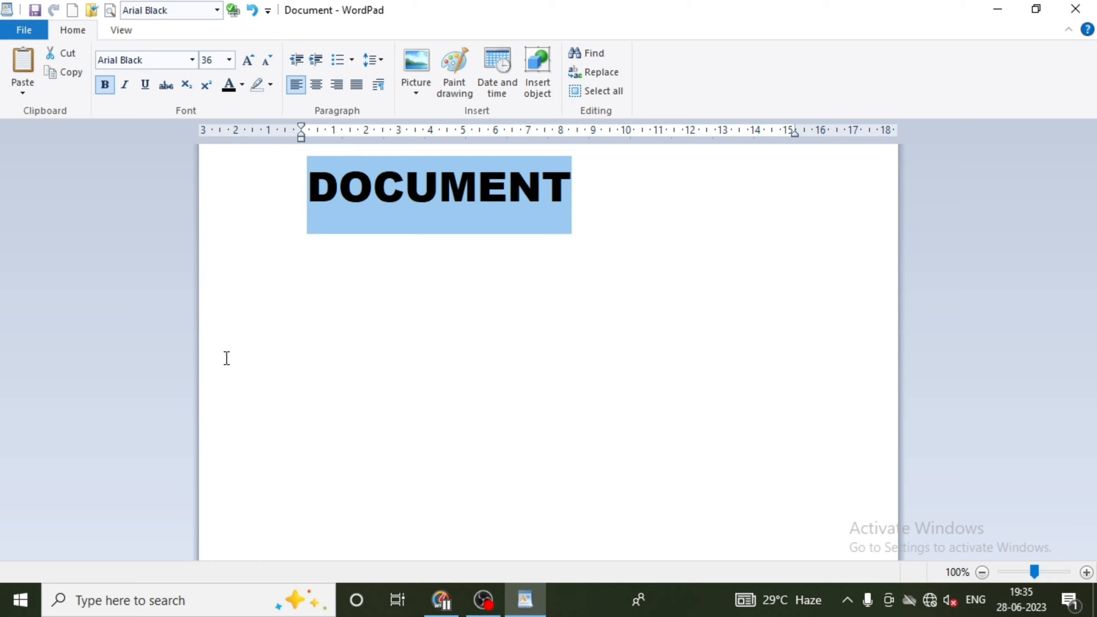
Grow the selected word from font size 36 to 72 and shrink it back to 36, twice in a row
key("ctrl+shift+period")
key("ctrl+shift+period")
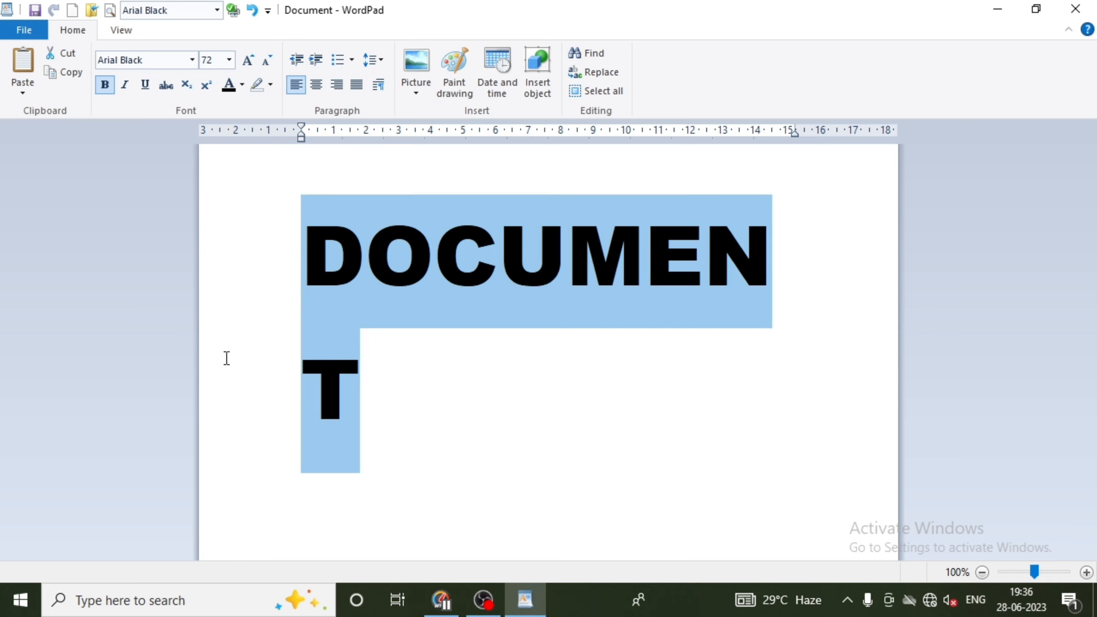
key("ctrl+shift+comma")
key("ctrl+shift+comma")
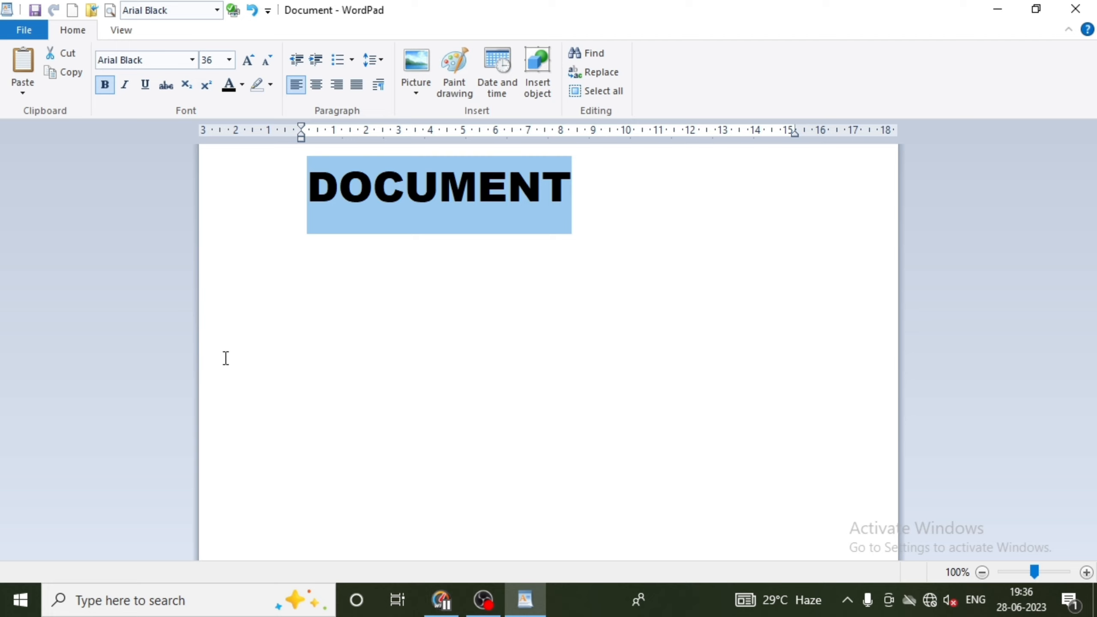
left_click(246, 62)
left_click(246, 63)
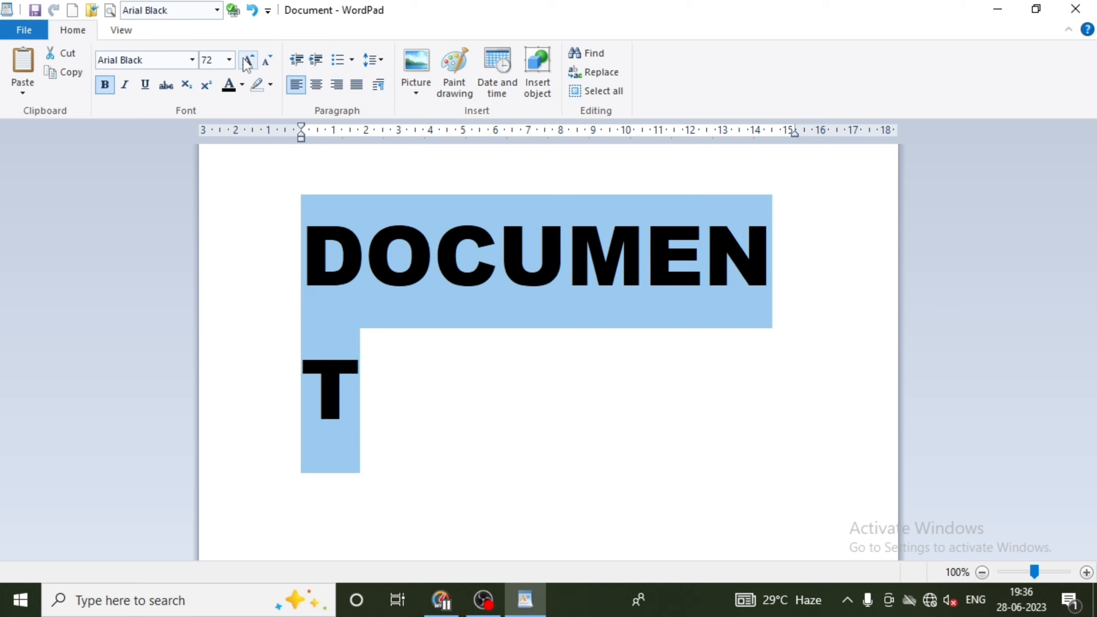
left_click(264, 63)
left_click(265, 63)
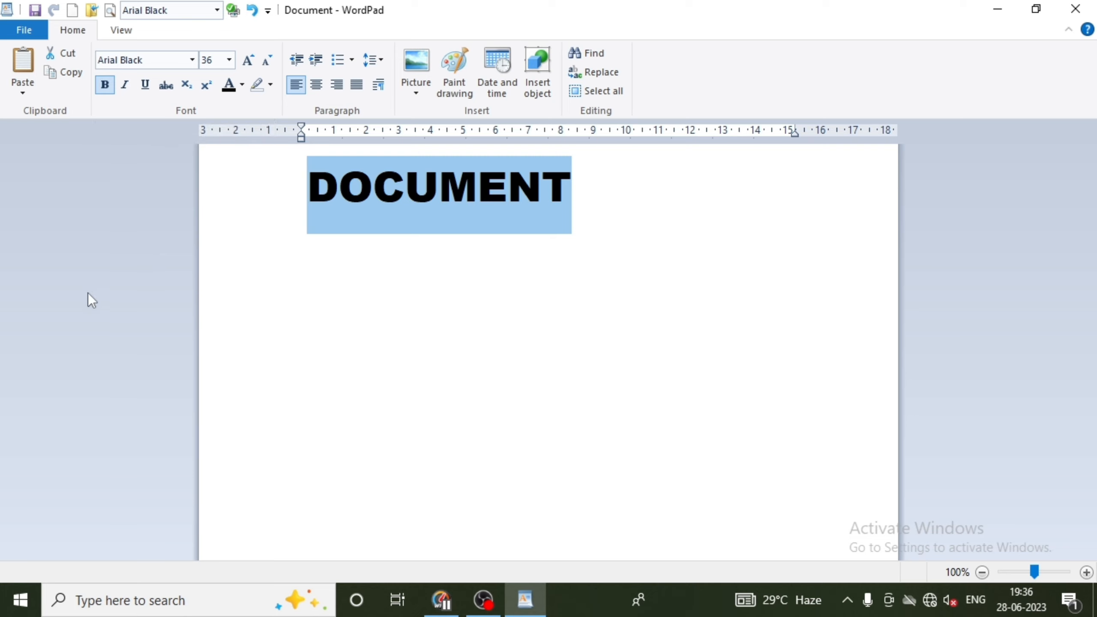
key("ctrl+b")
key("ctrl+b")
key("ctrl+b")
left_click(192, 59)
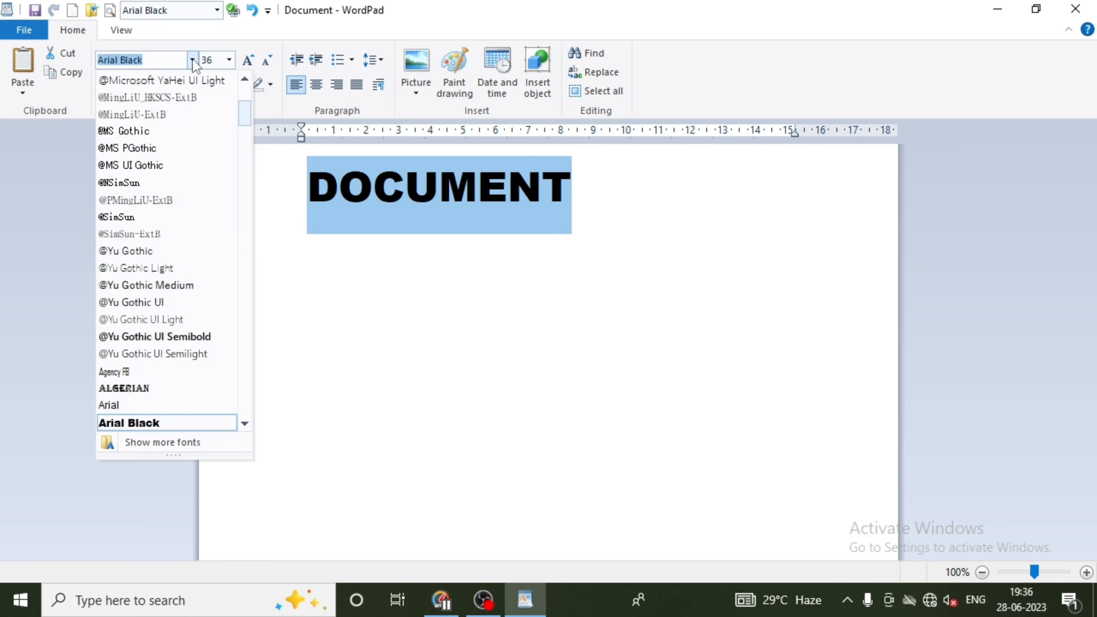
left_click(177, 293)
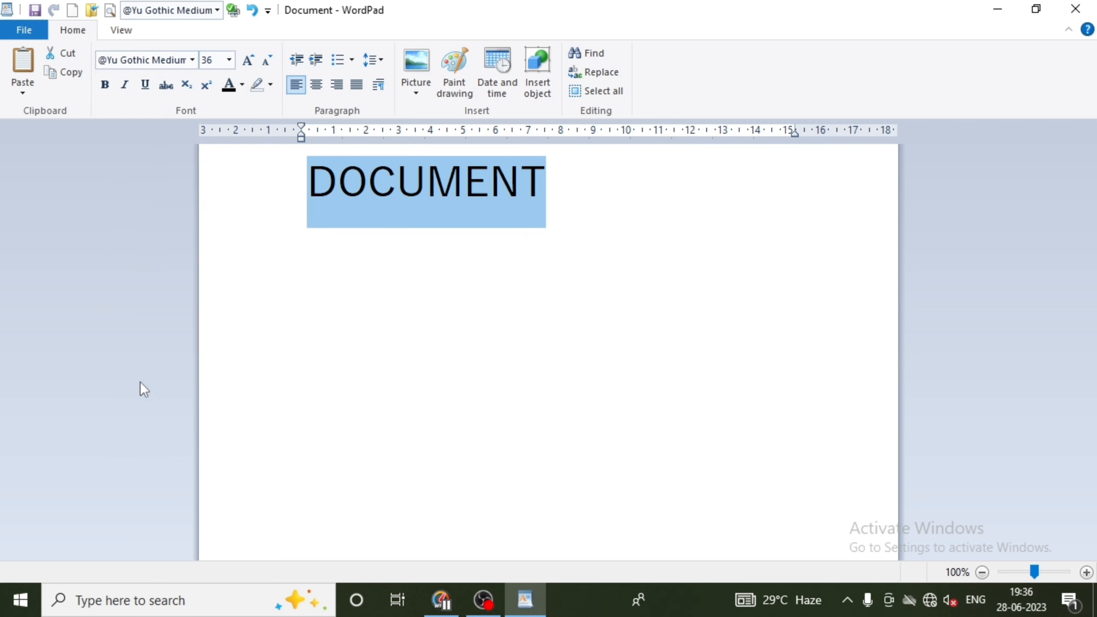
Toggle bold on and off for the selected word several times, leave it bold, and italicize it
key("ctrl+b")
key("ctrl+b")
key("ctrl+b")
key("ctrl+b")
key("ctrl+b")
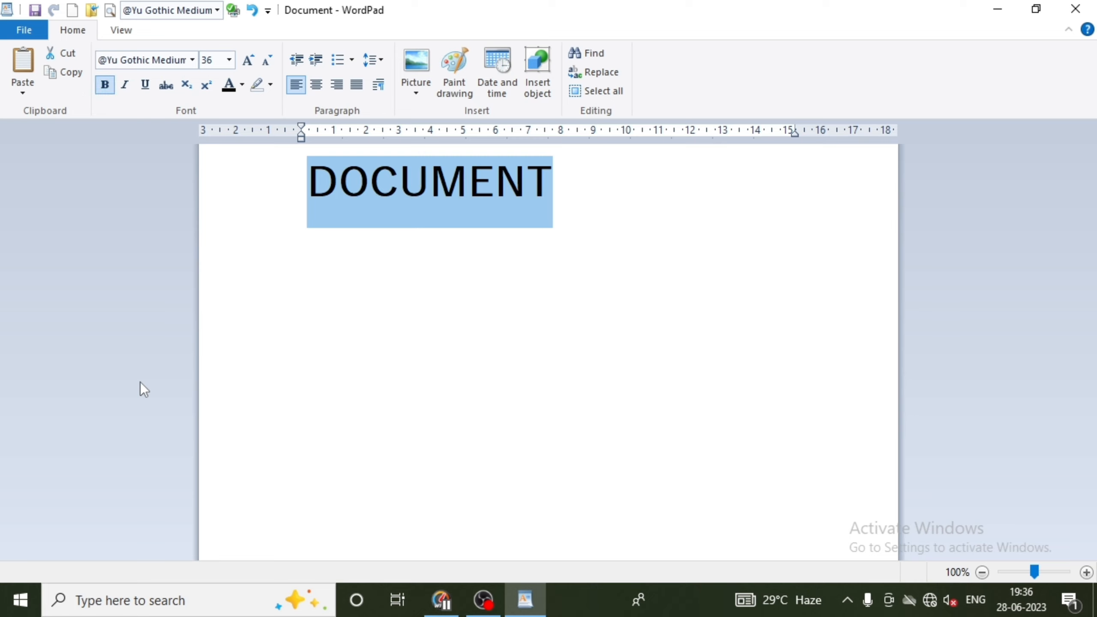
key("ctrl+b")
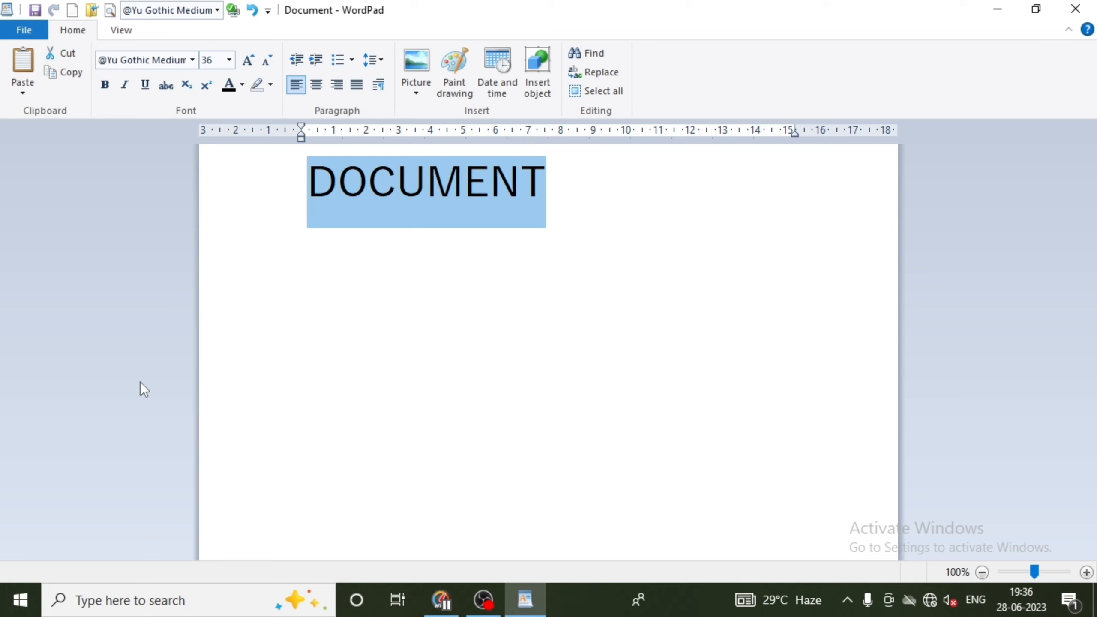
key("ctrl+b")
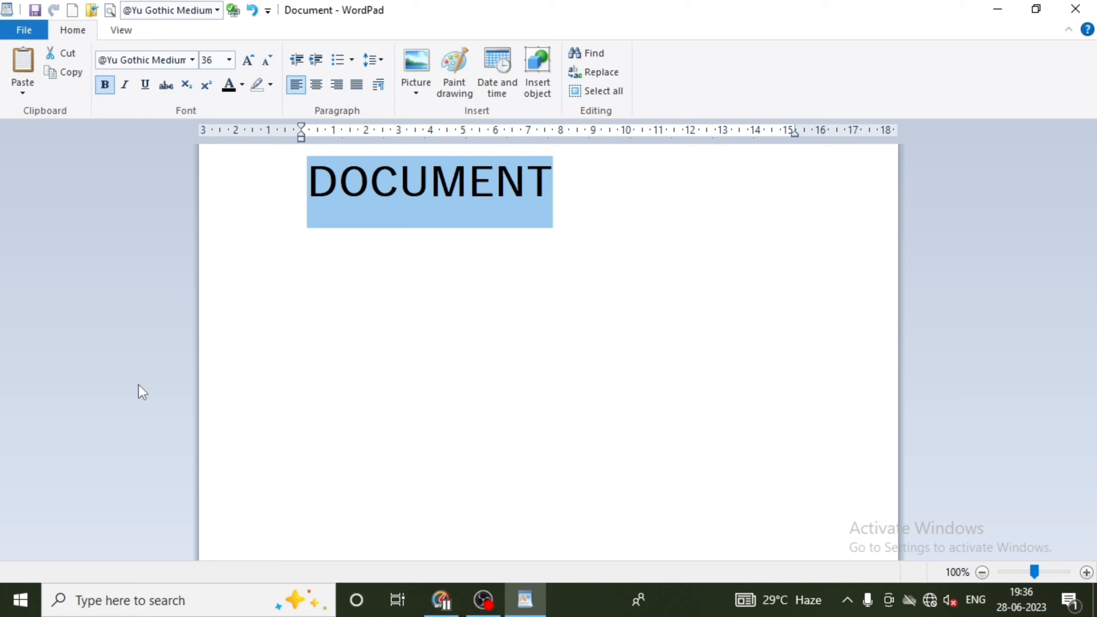
key("ctrl+i")
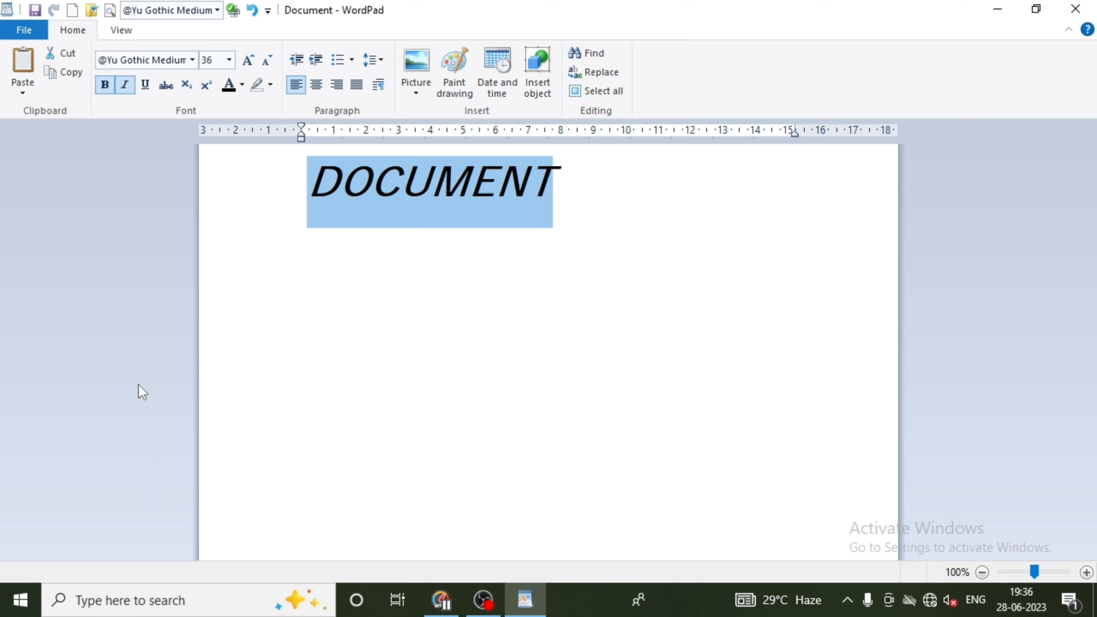
Underline the selected word DOCUMENT and delete its last letter
key("ctrl+u")
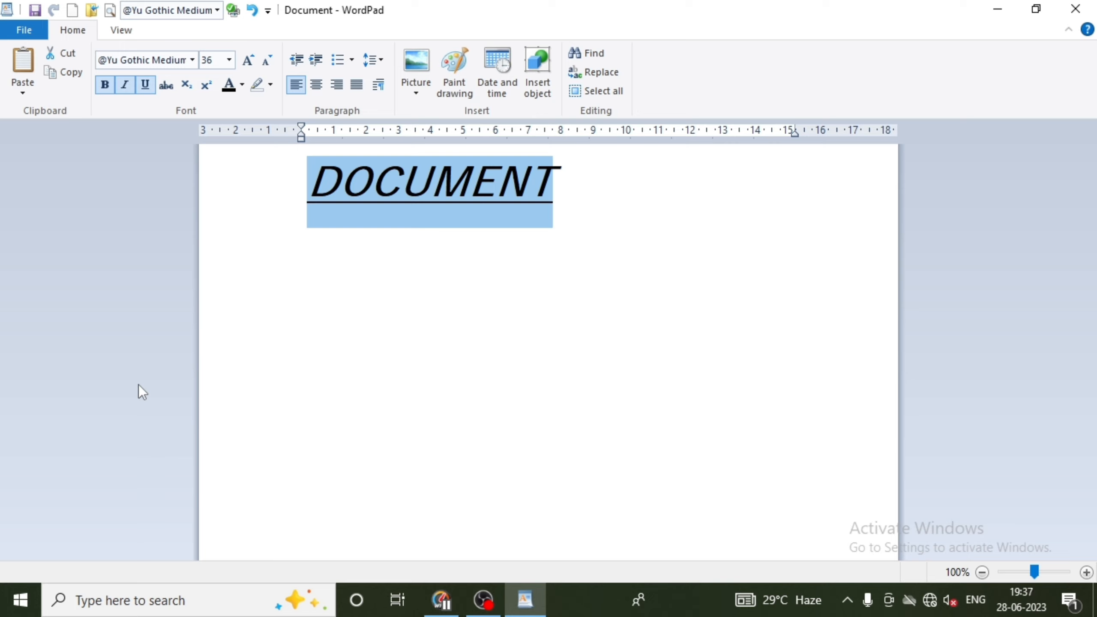
left_click(575, 202)
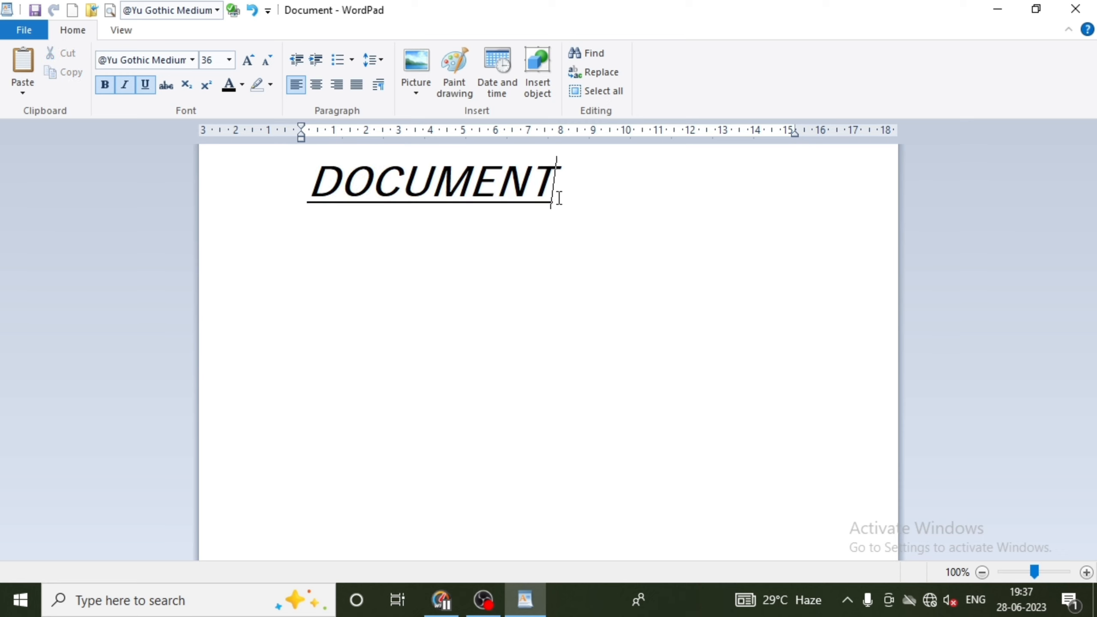
key("BackSpace")
Strike through the shortened word DOCUMEN and discard the document without saving
double_click(365, 203)
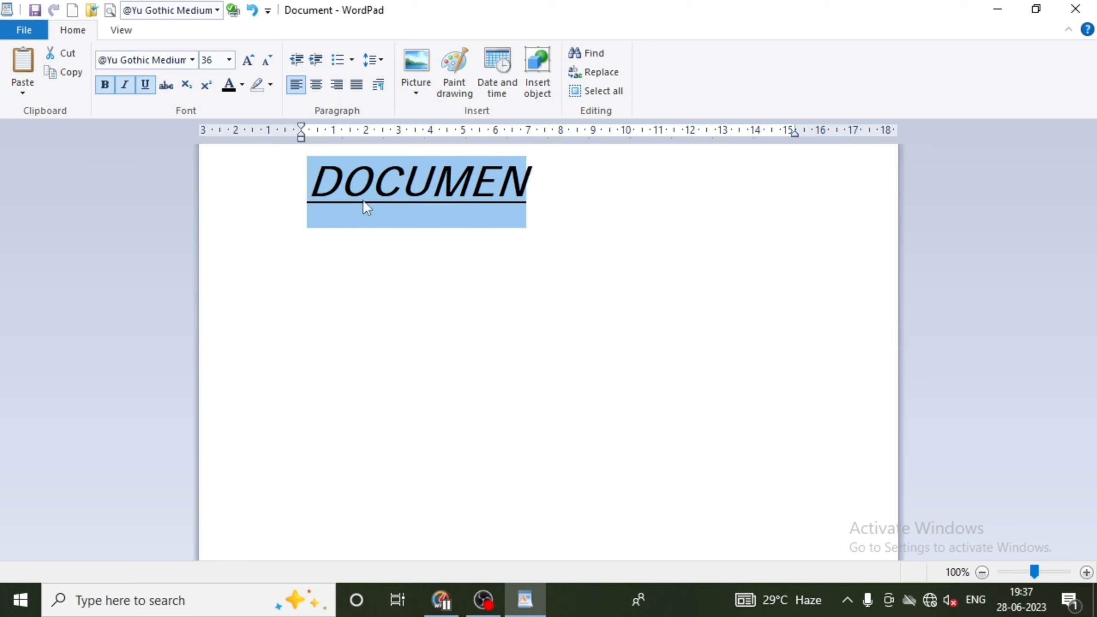
left_click(163, 86)
key("alt+F4")
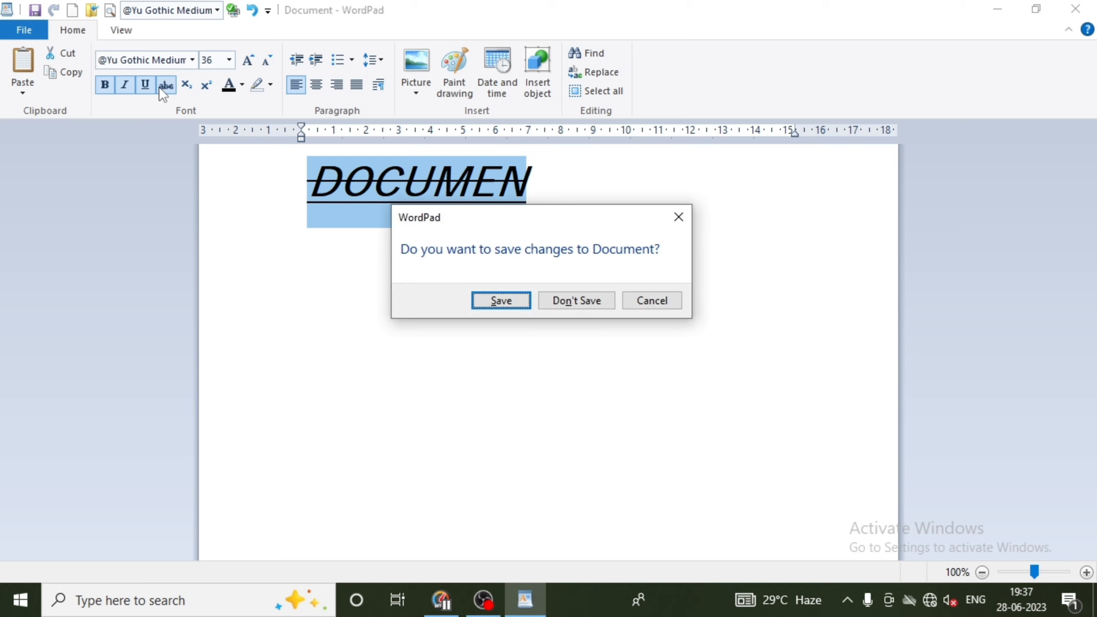
left_click(588, 302)
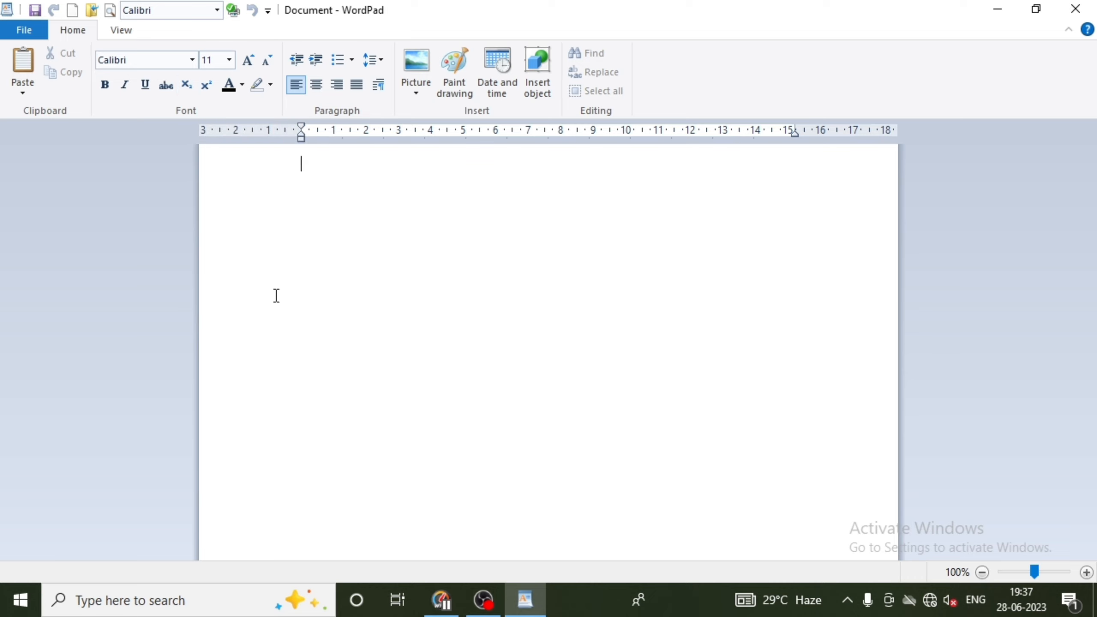
Set the font size to 300 and enter the text co2 in the blank document
type("300")
key("Return")
type("CO")
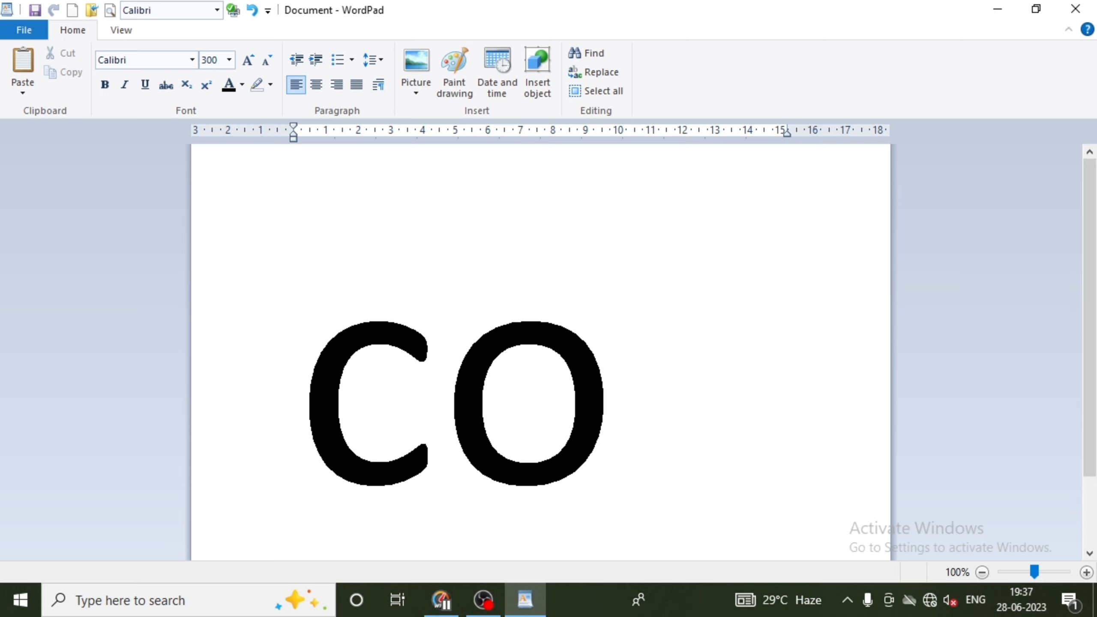
key("Return")
type("2")
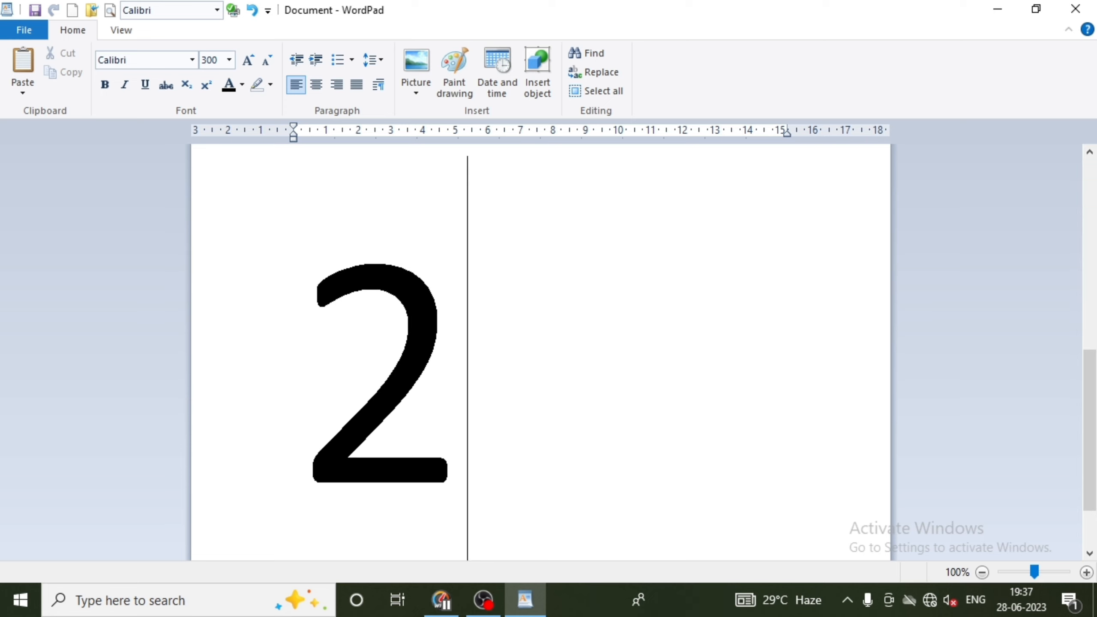
Select all of the co2 text and shrink its font size stepwise to 170
key("ctrl+a")
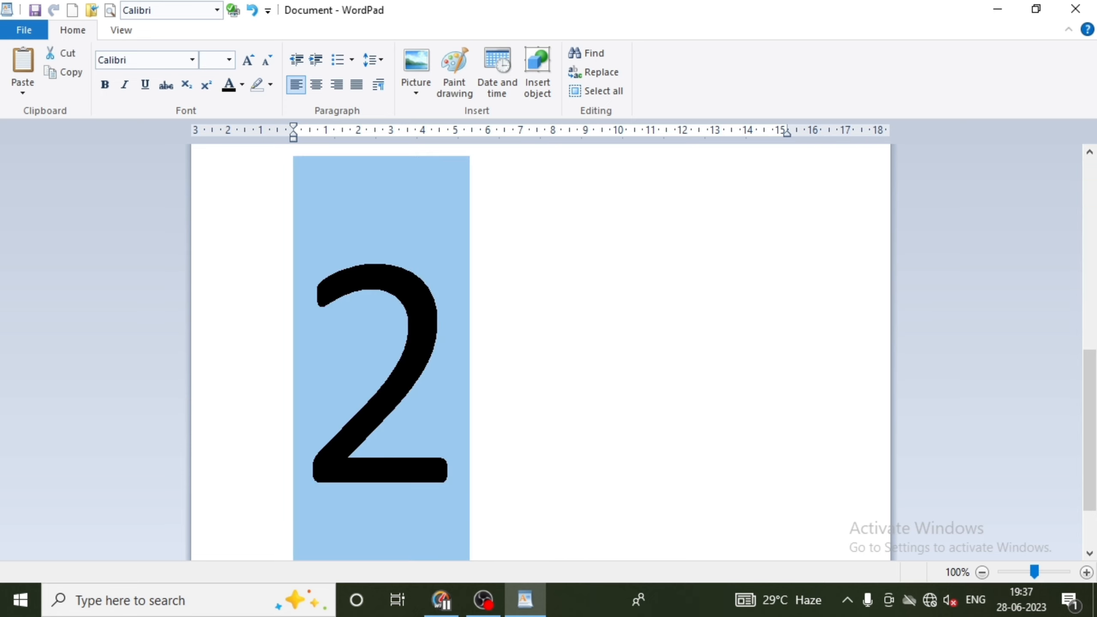
key("ctrl+shift+comma")
key("ctrl+shift+comma")
key("ctrl+shift+comma")
key("ctrl+shift+comma")
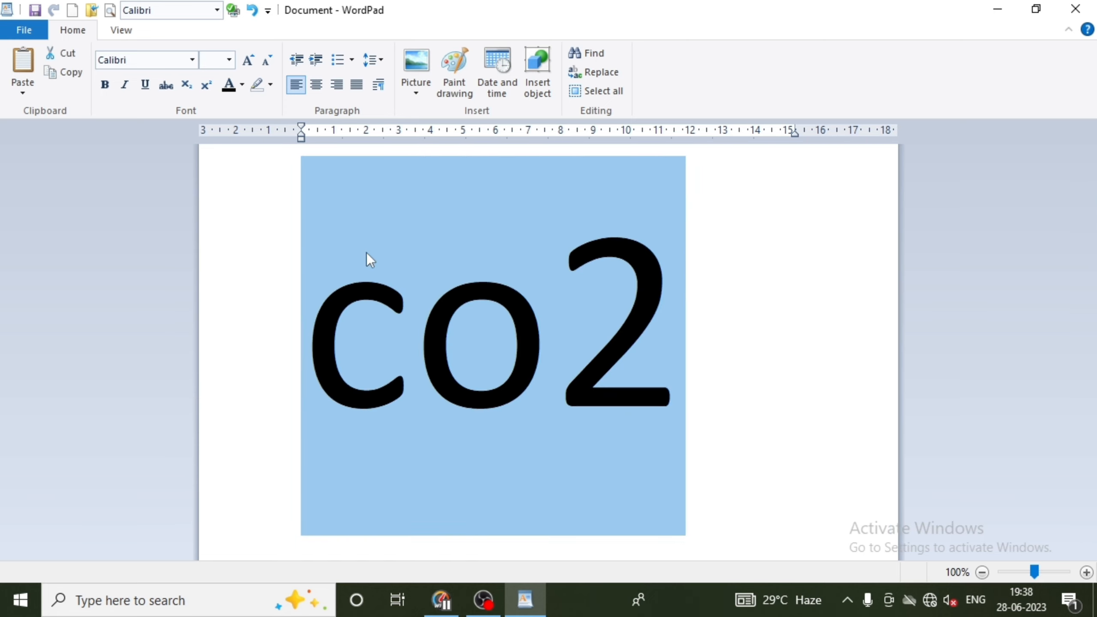
key("ctrl+shift+comma")
key("ctrl+shift+comma")
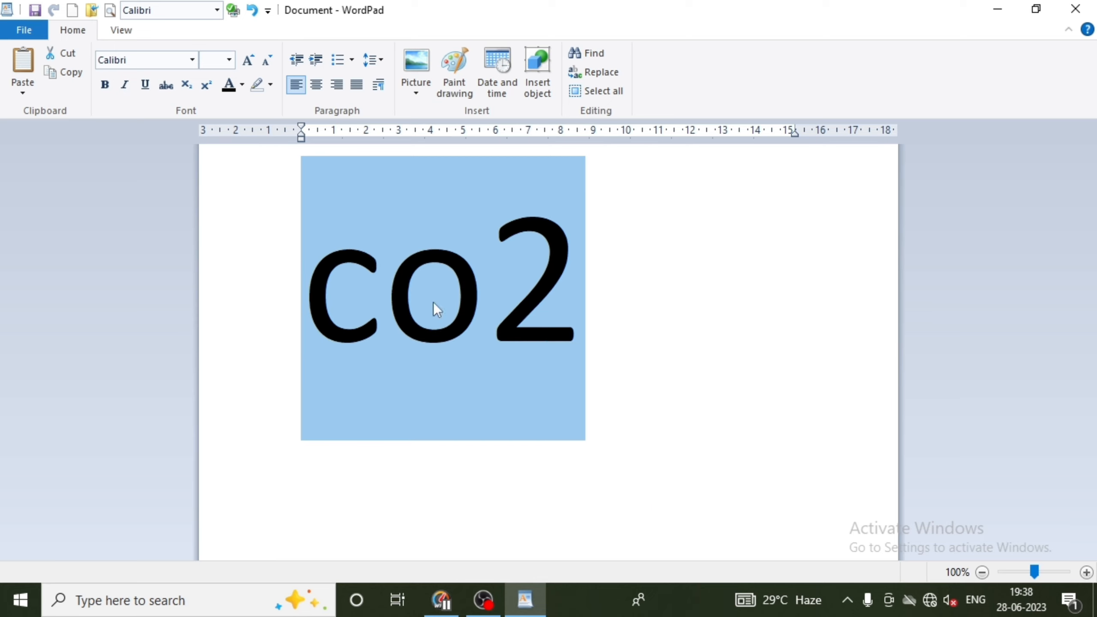
Format the digit 2 in co2 as subscript
left_click(489, 334)
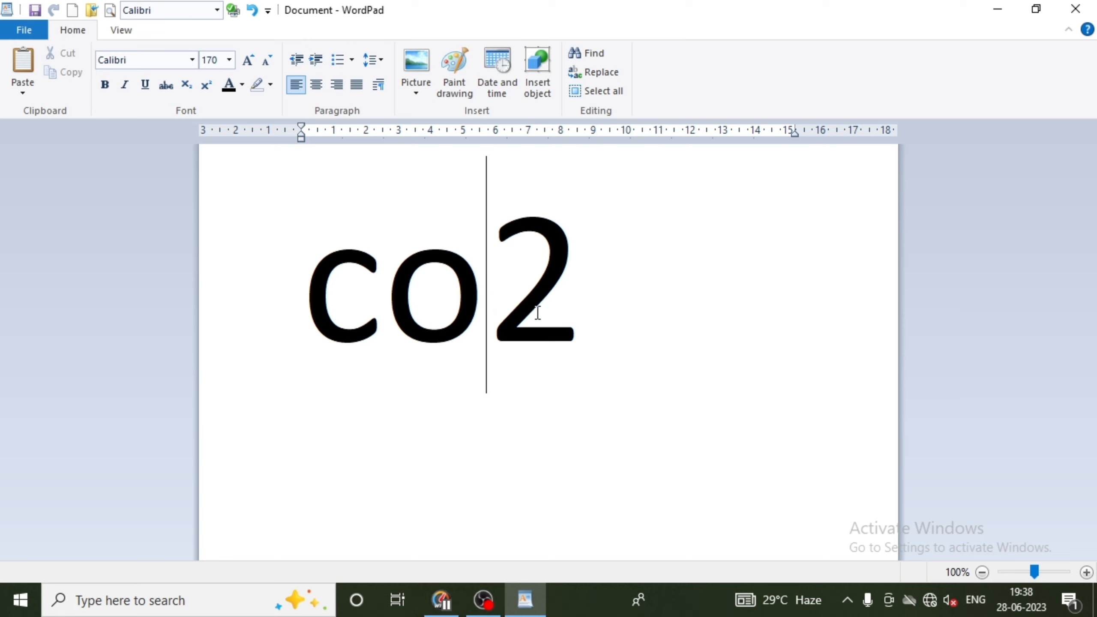
key("shift+Right")
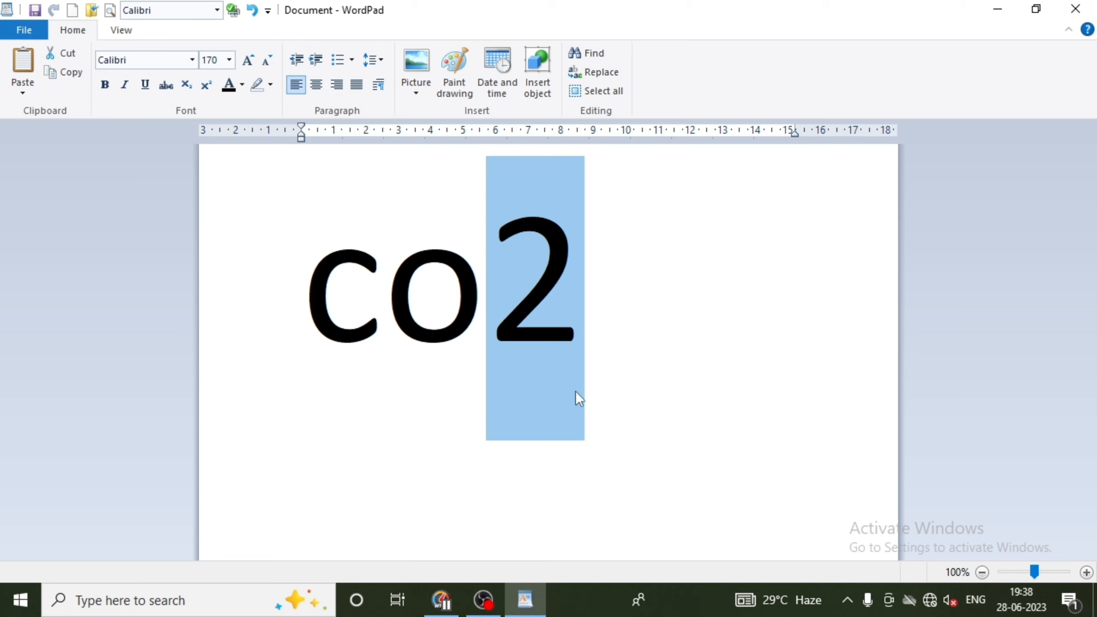
left_click(186, 84)
left_click(574, 317)
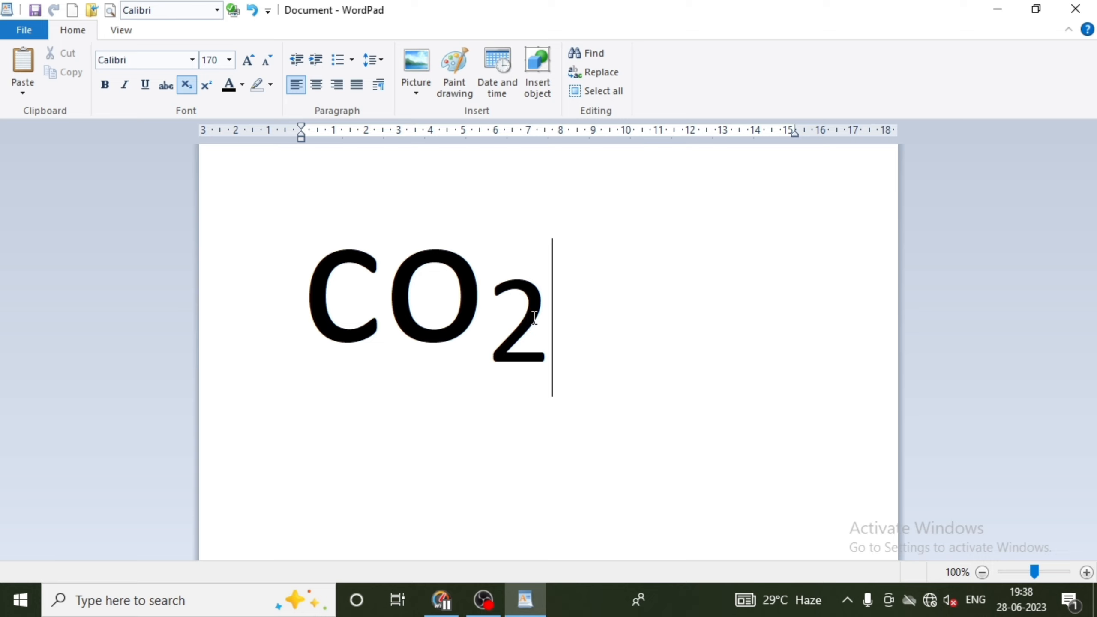
Start a new line below co2, turn subscript off and enter 10th
key("Return")
left_click(187, 85)
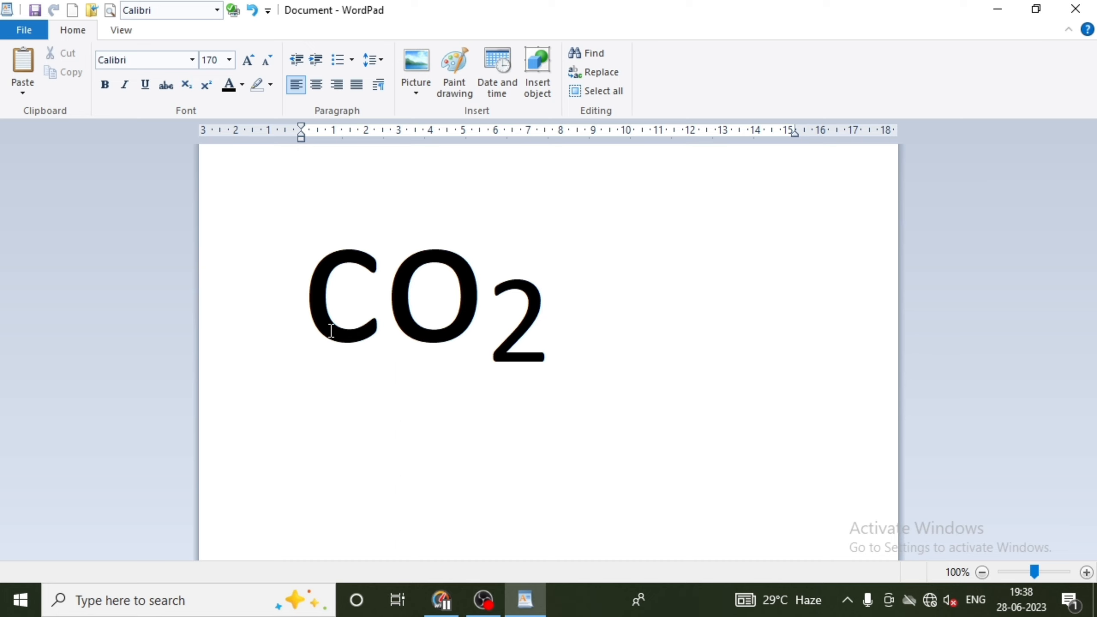
type("10")
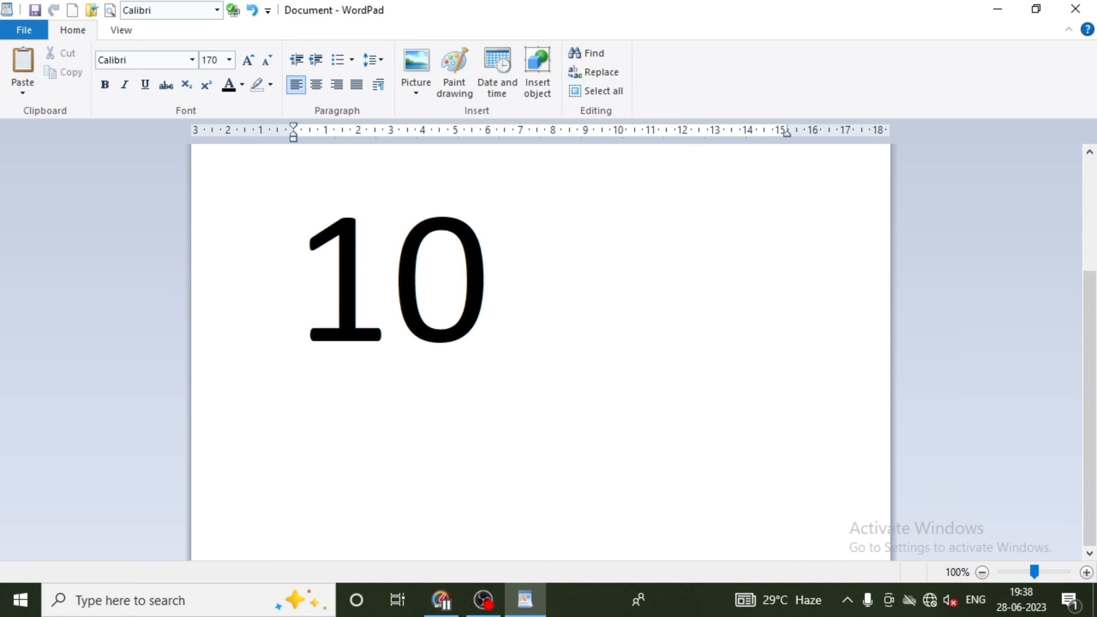
type("th")
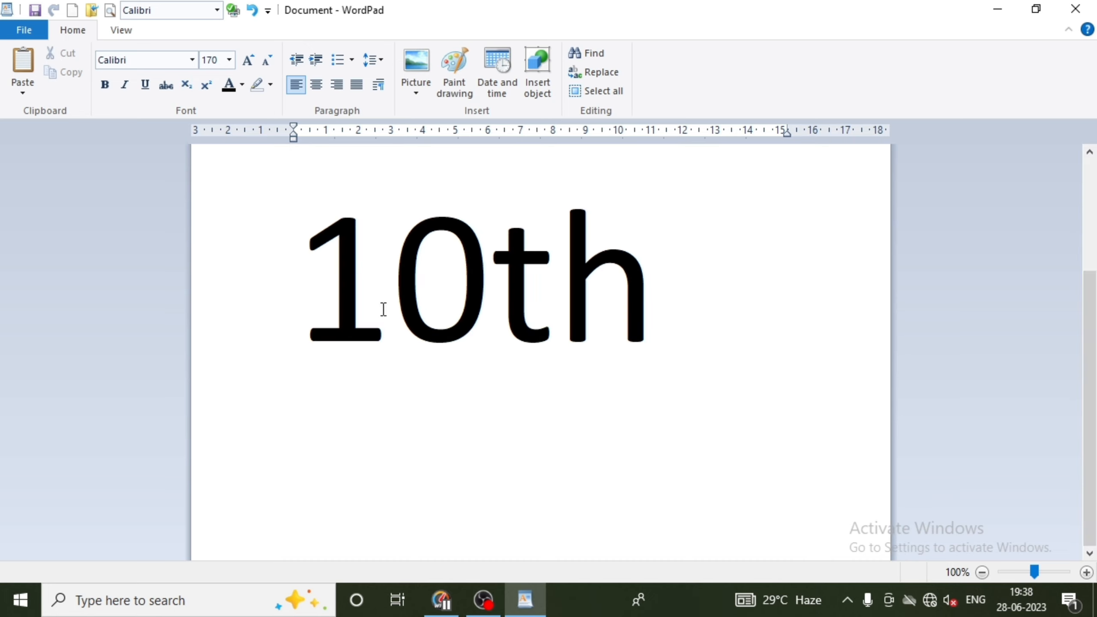
Format the letters th in 10th as superscript
left_click_drag(513, 314, 639, 312)
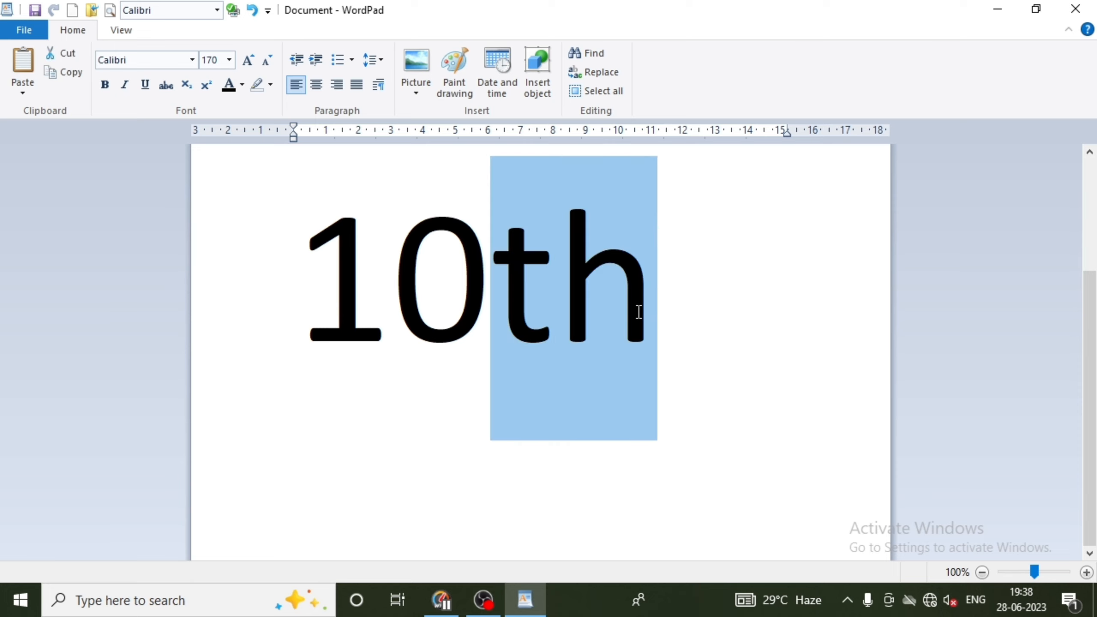
left_click(210, 87)
left_click(615, 263)
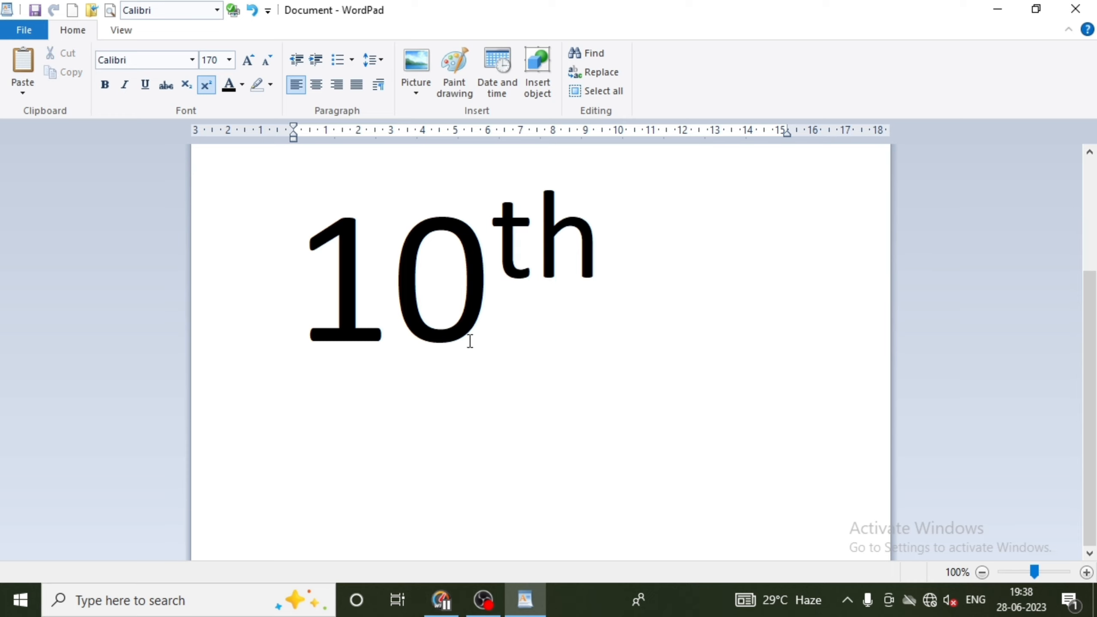
left_click(192, 85)
left_click(210, 92)
Change the font colour of the co2 text to red
left_click_drag(1085, 301, 1064, 212)
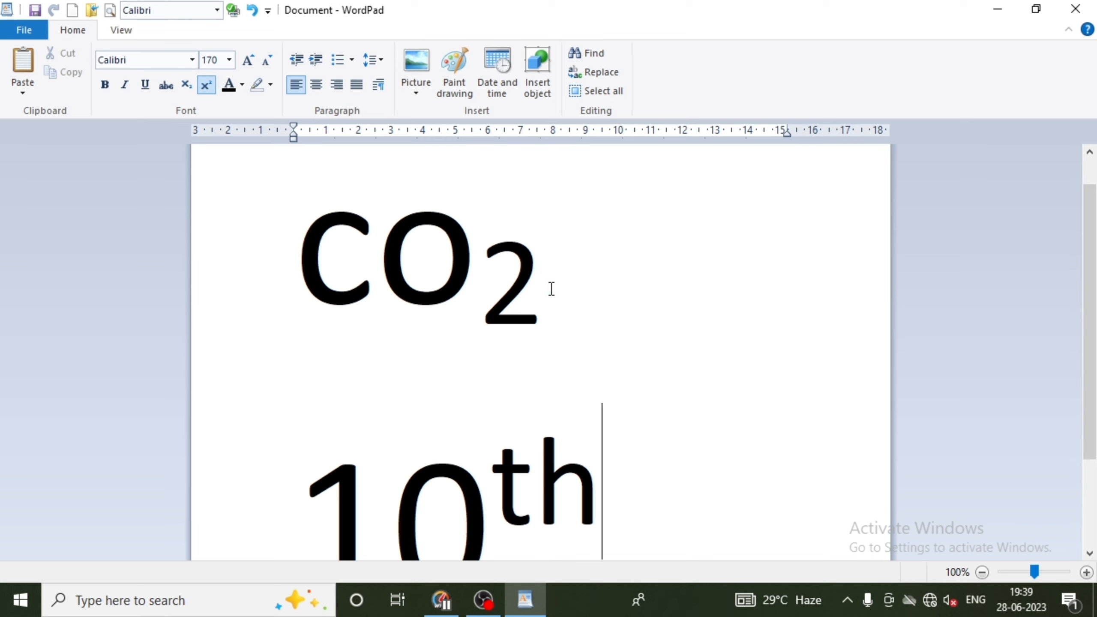
scroll(551, 289, "up", 1)
double_click(441, 260)
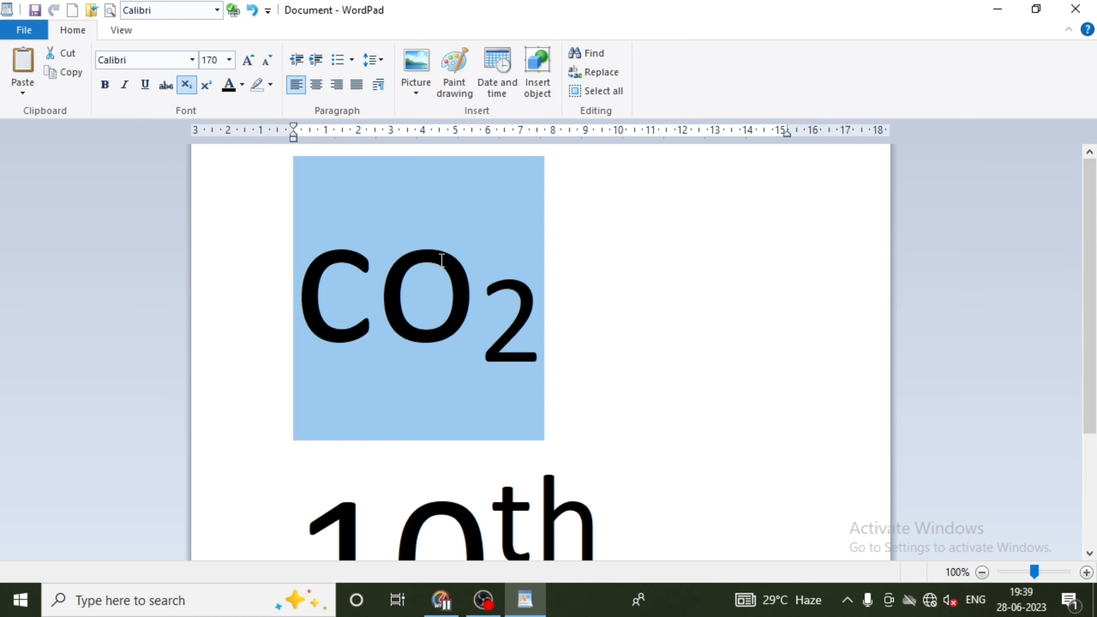
left_click(240, 86)
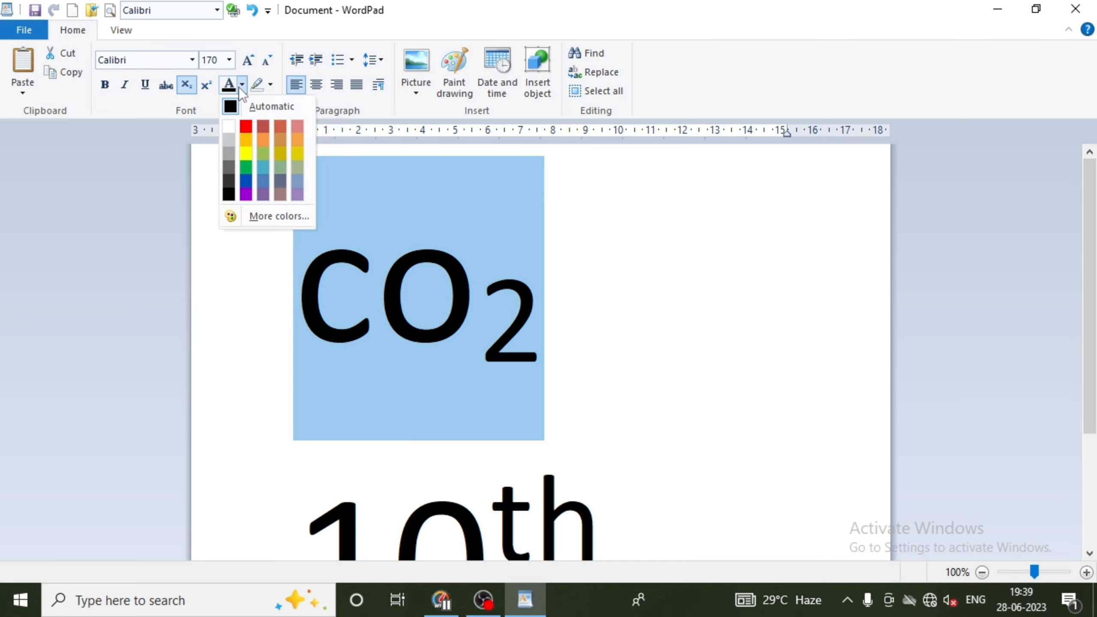
left_click(246, 125)
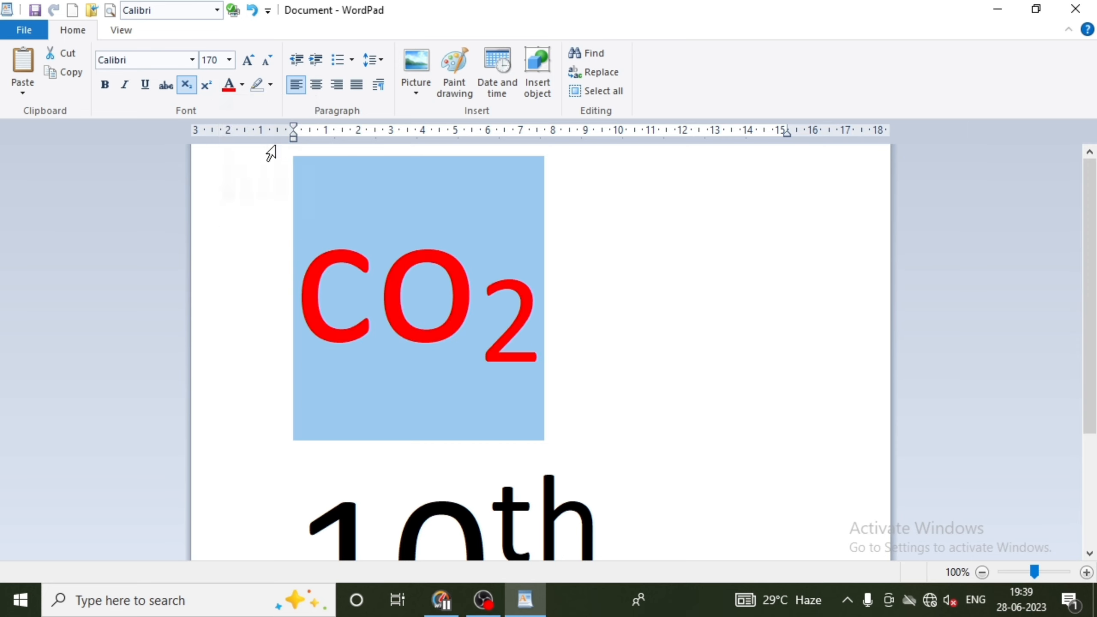
left_click(588, 274)
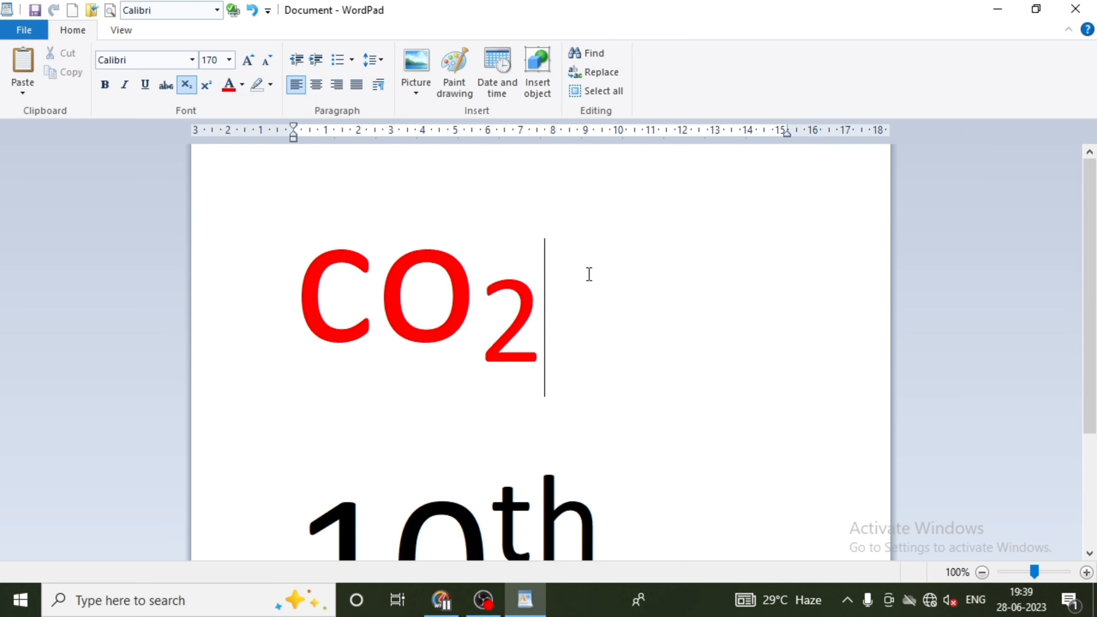
Apply a red text highlight to 10th
left_click_drag(1086, 245, 1086, 363)
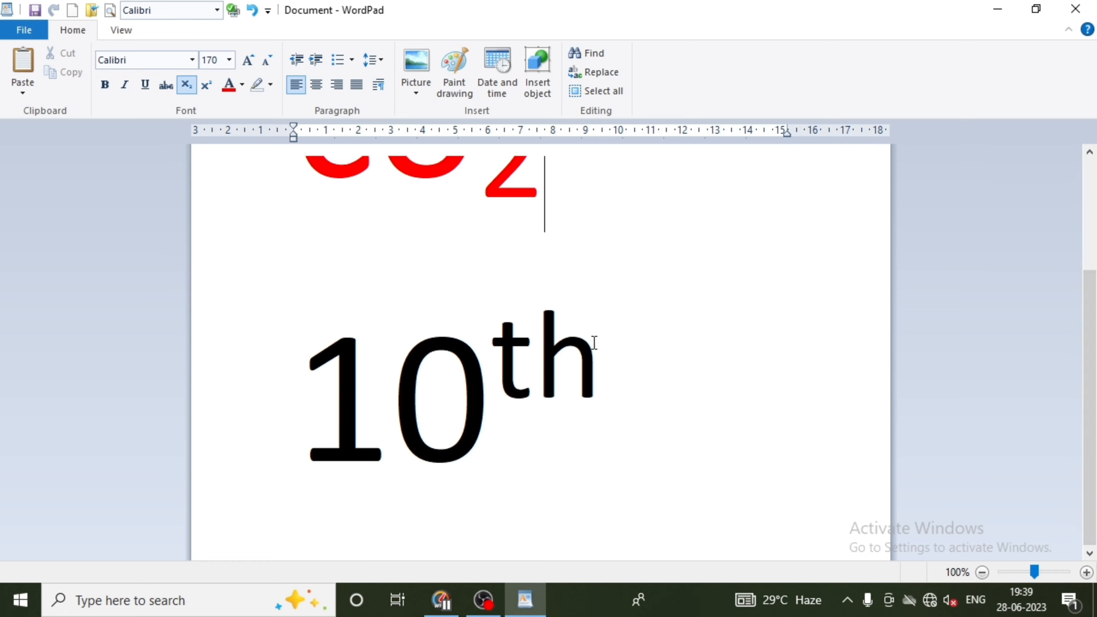
double_click(442, 344)
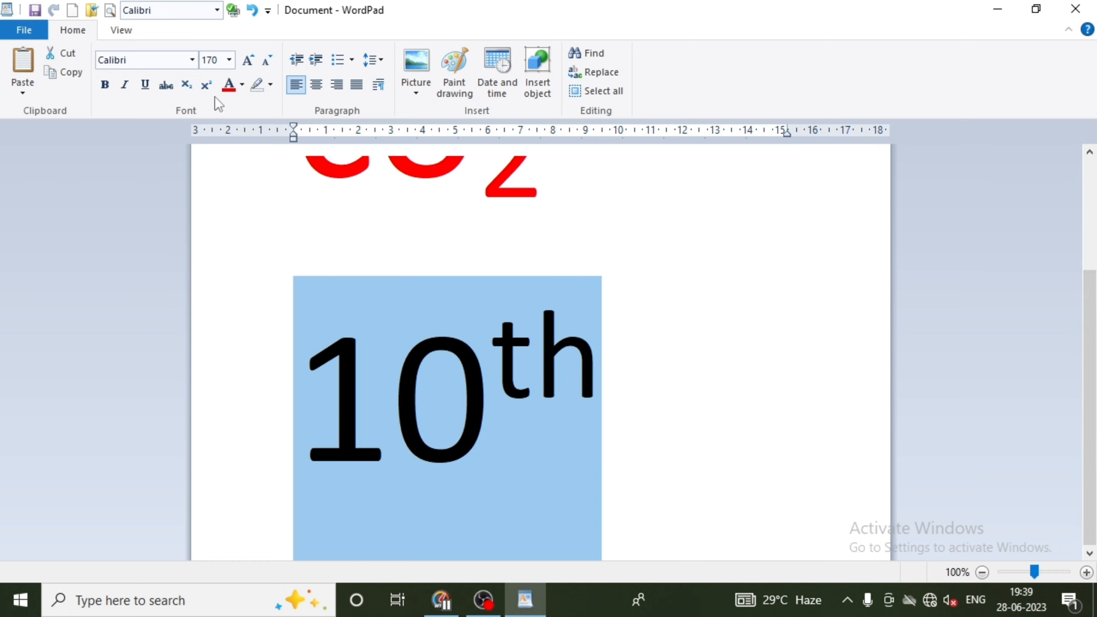
left_click(270, 86)
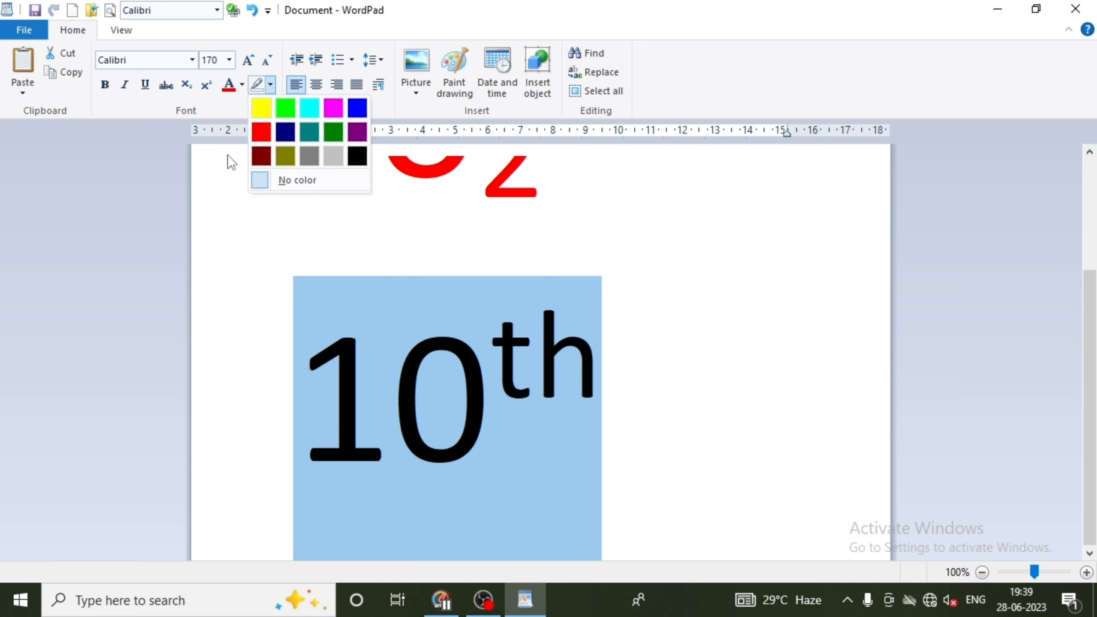
left_click(266, 101)
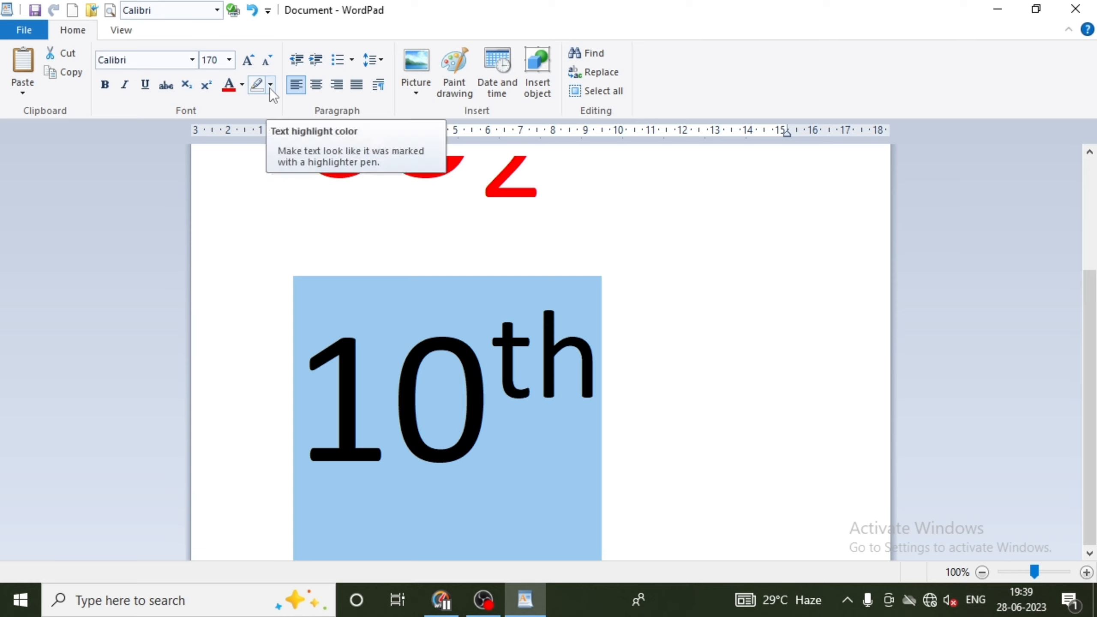
left_click(270, 86)
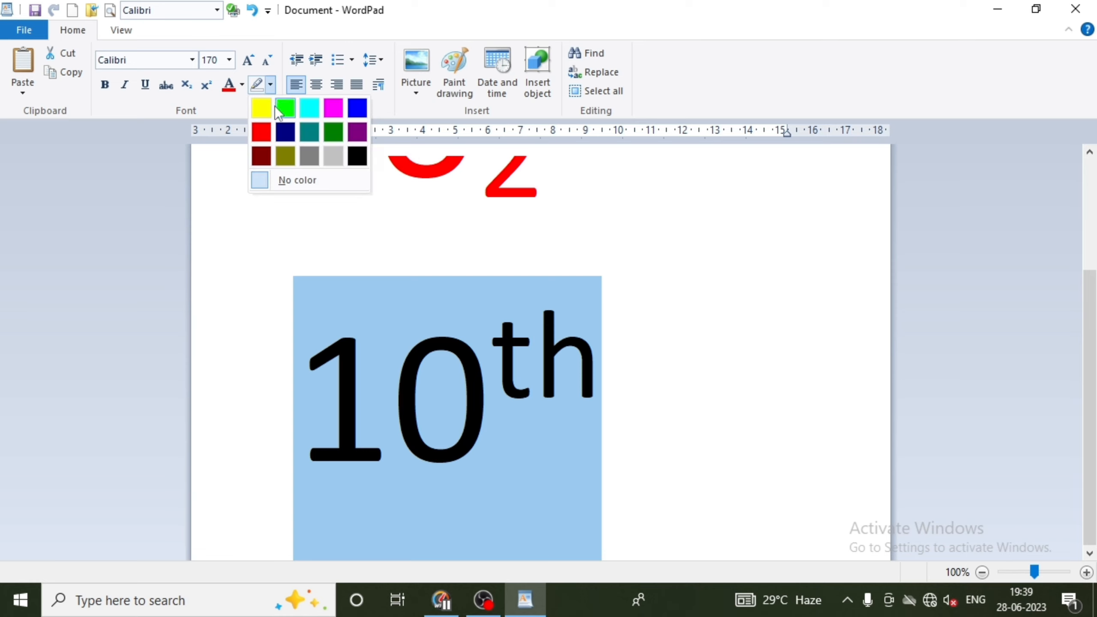
left_click(262, 131)
left_click(641, 339)
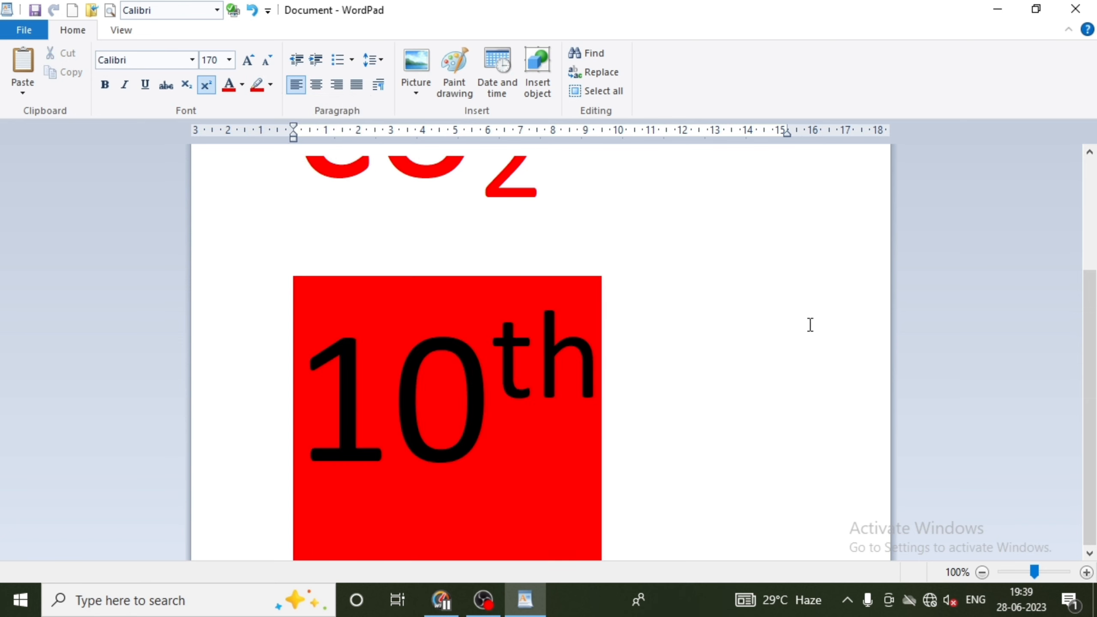
Discard the current document with co2 and 10th without saving it
left_click_drag(1093, 339, 1029, 211)
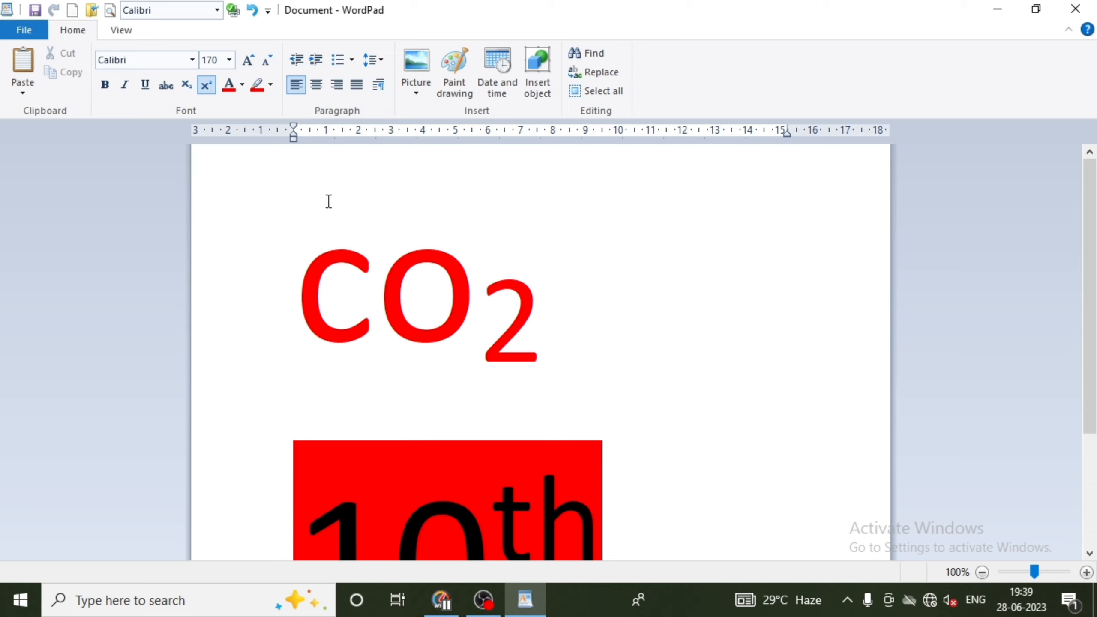
key("alt+F4")
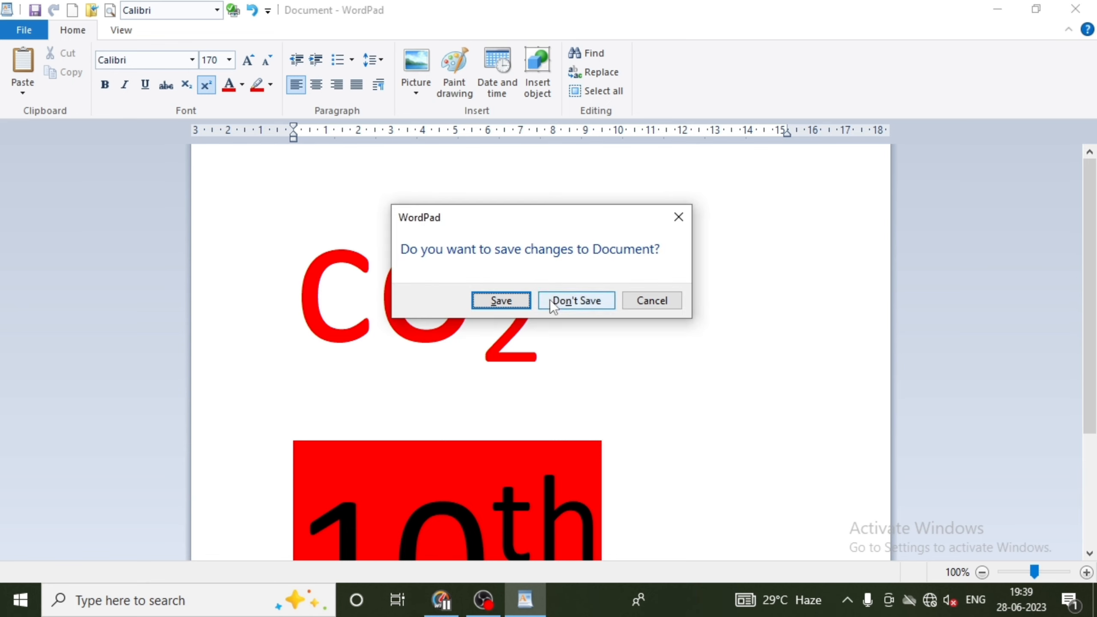
left_click(550, 300)
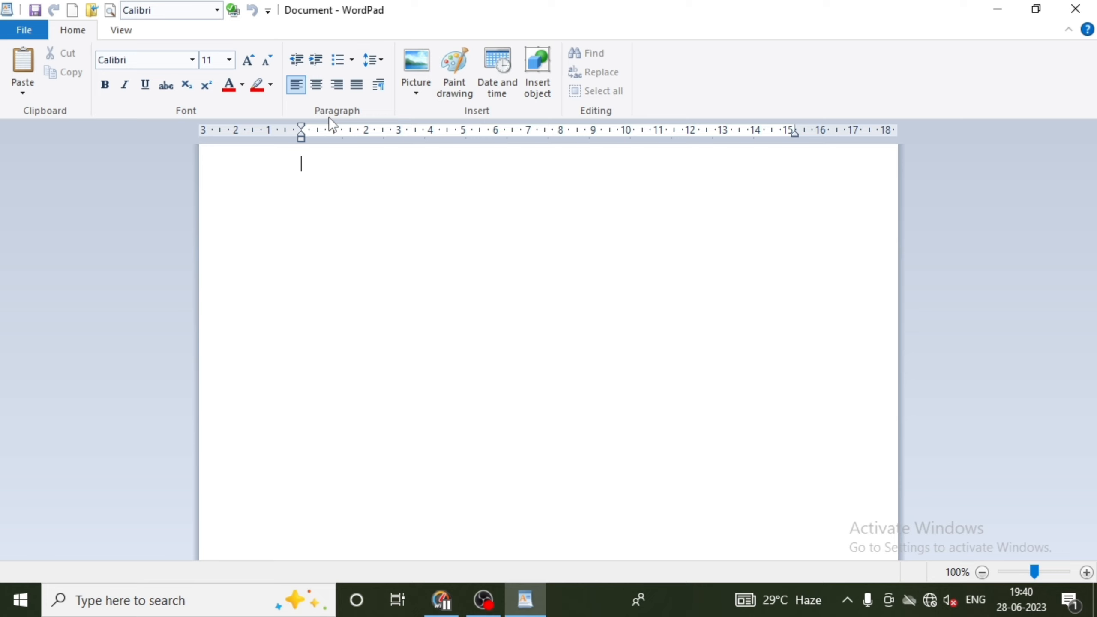
Enter "1. cpu full form" in the blank document and capitalize the first letter of each word
type("1.")
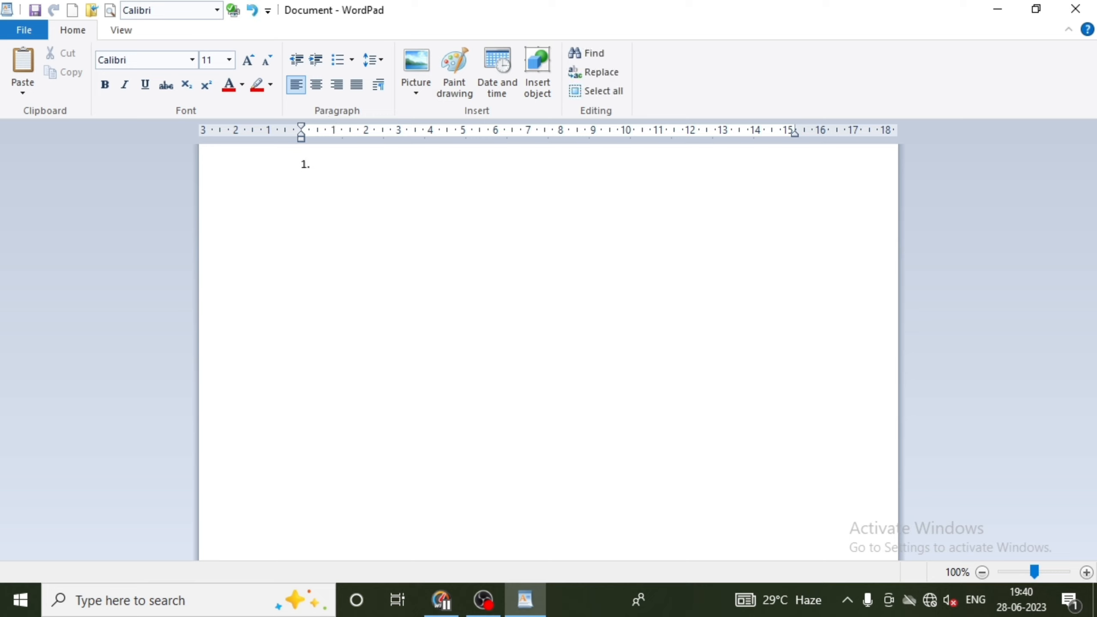
type(" cpu full form")
key("ctrl+a")
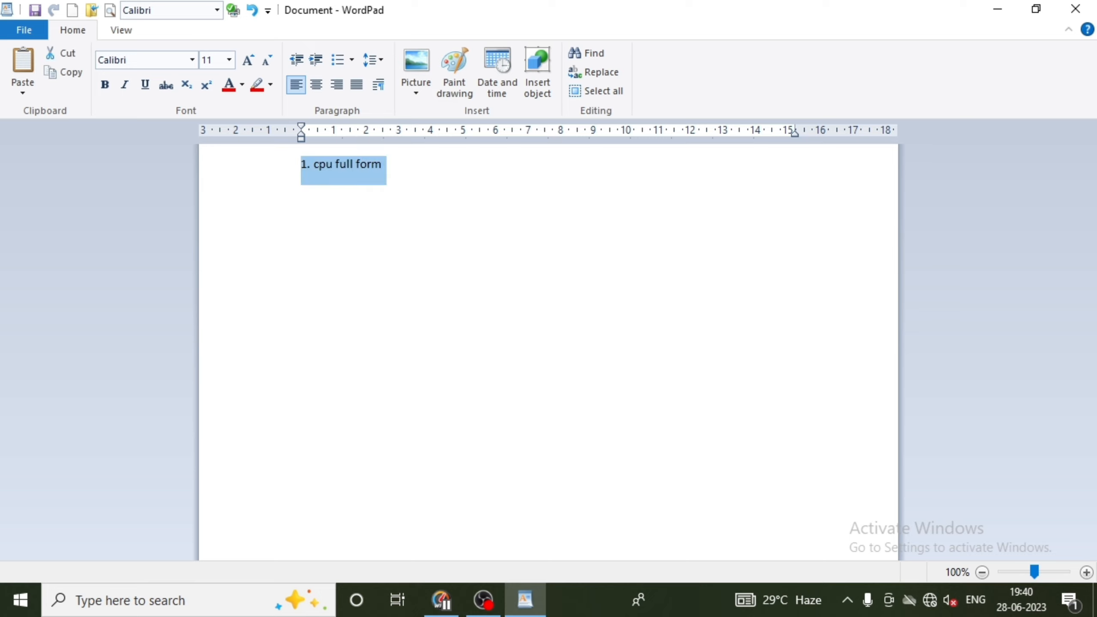
key("shift+F3")
left_click(357, 178)
left_click(409, 173)
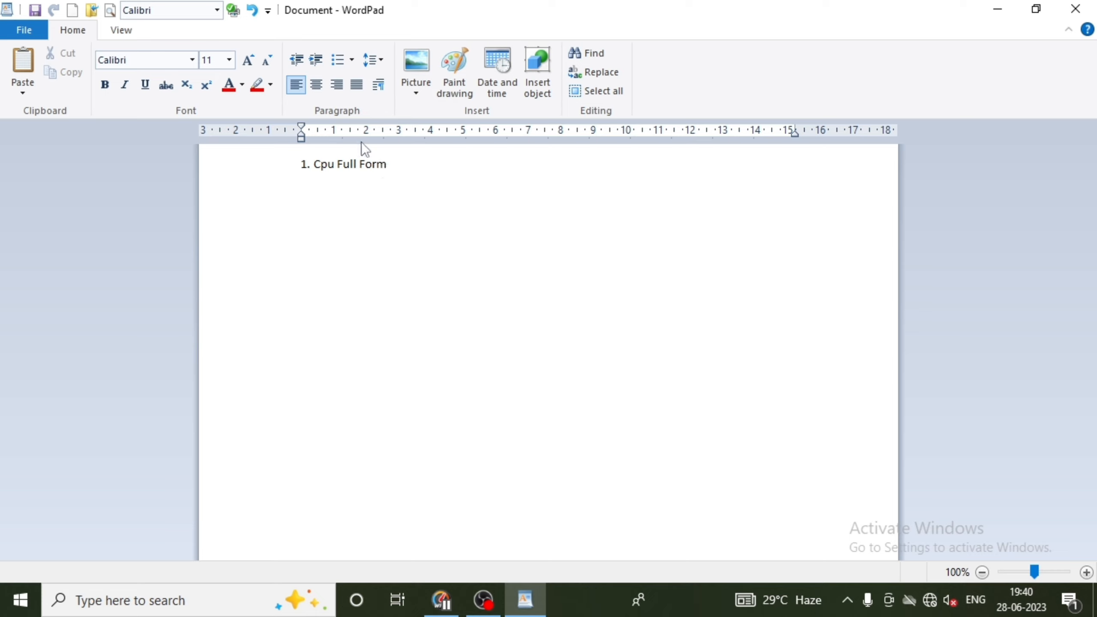
Increase the indent of the "1. Cpu Full Form" line by five levels
left_click(269, 157)
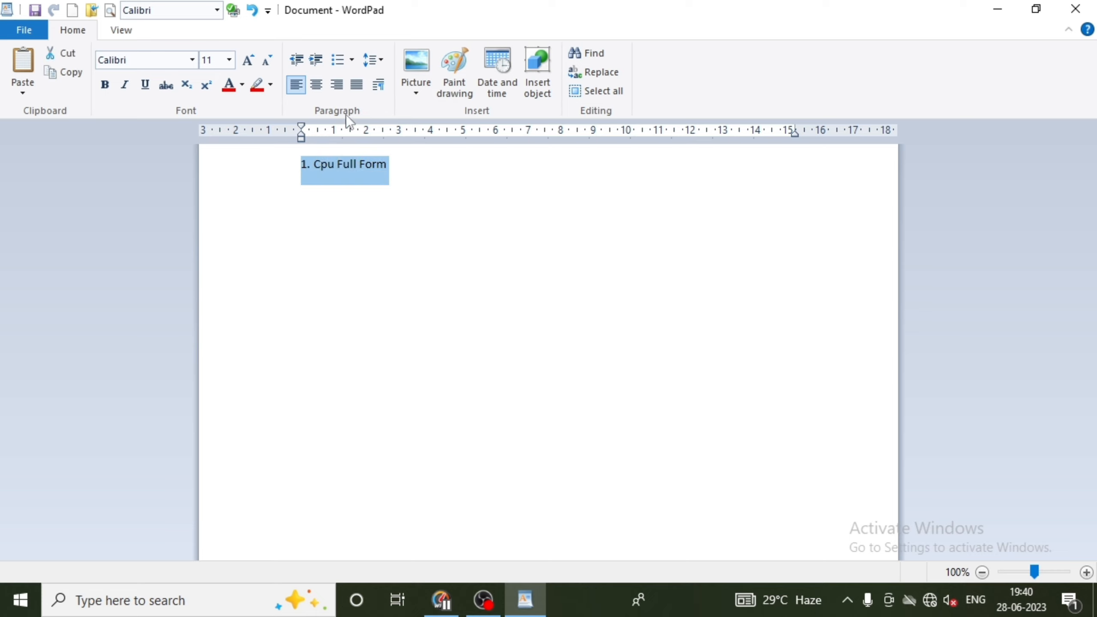
left_click(323, 65)
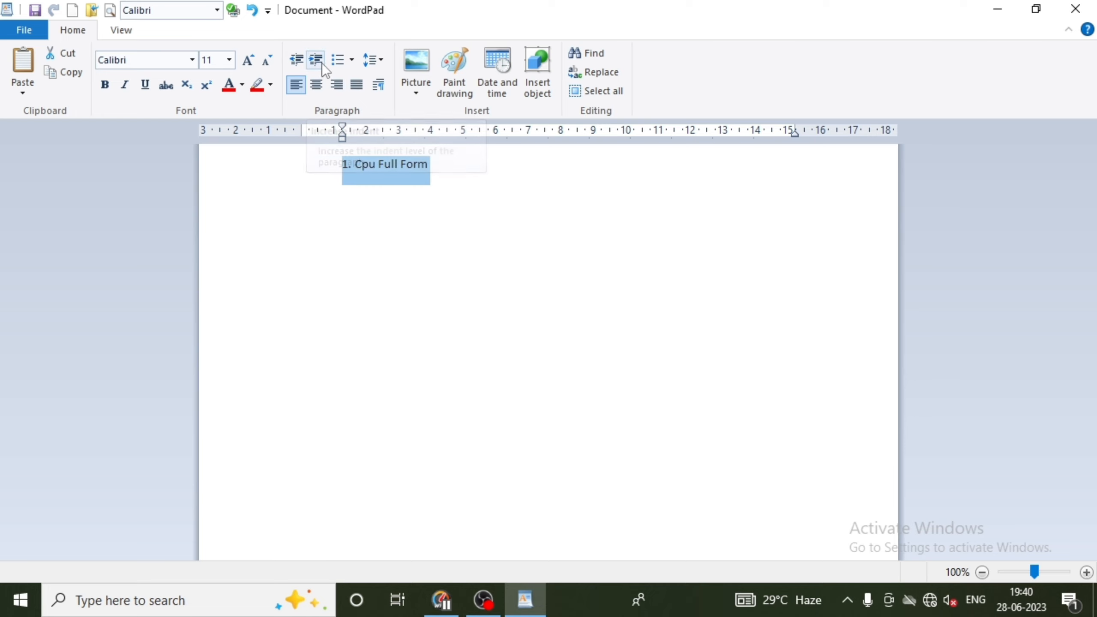
left_click(323, 65)
left_click(323, 66)
left_click(323, 65)
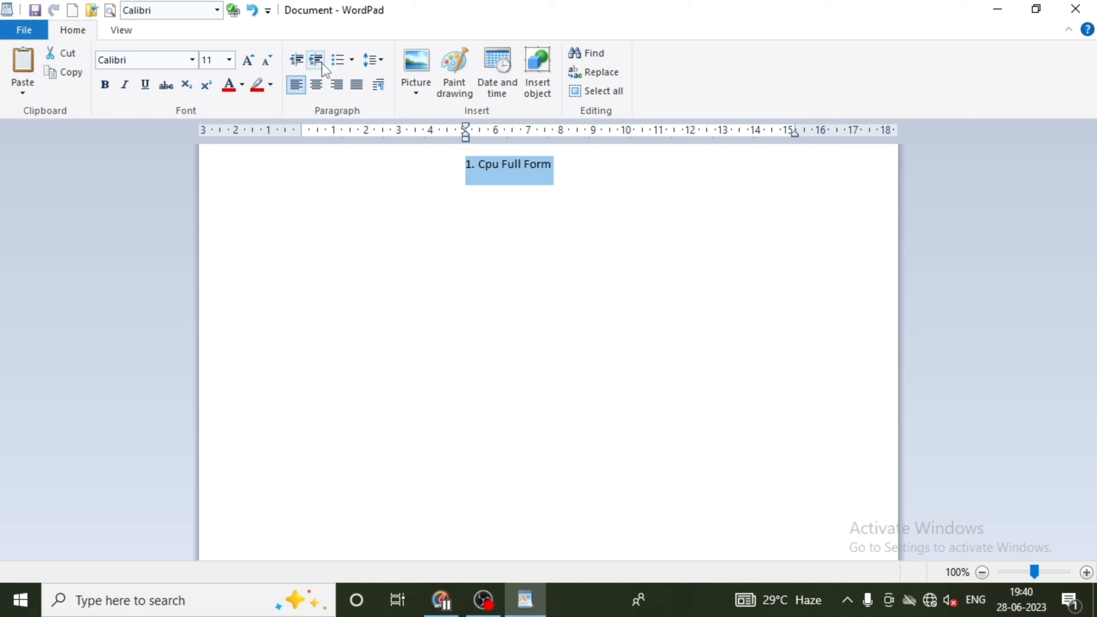
left_click(323, 65)
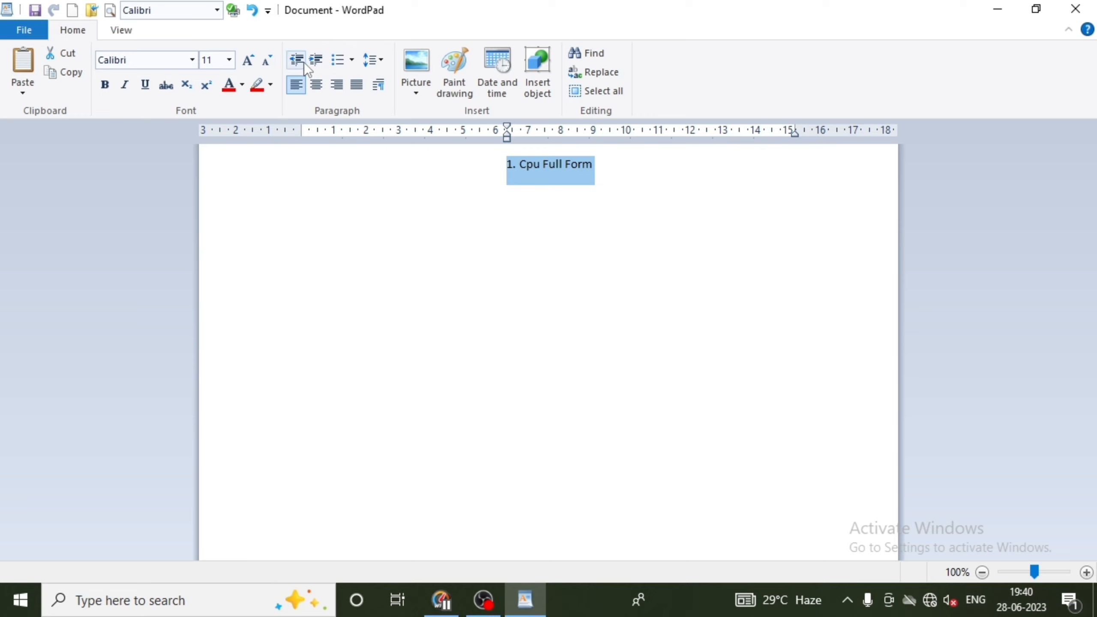
Decrease the indent of the "1. Cpu Full Form" line by five levels, back to the margin
left_click(304, 62)
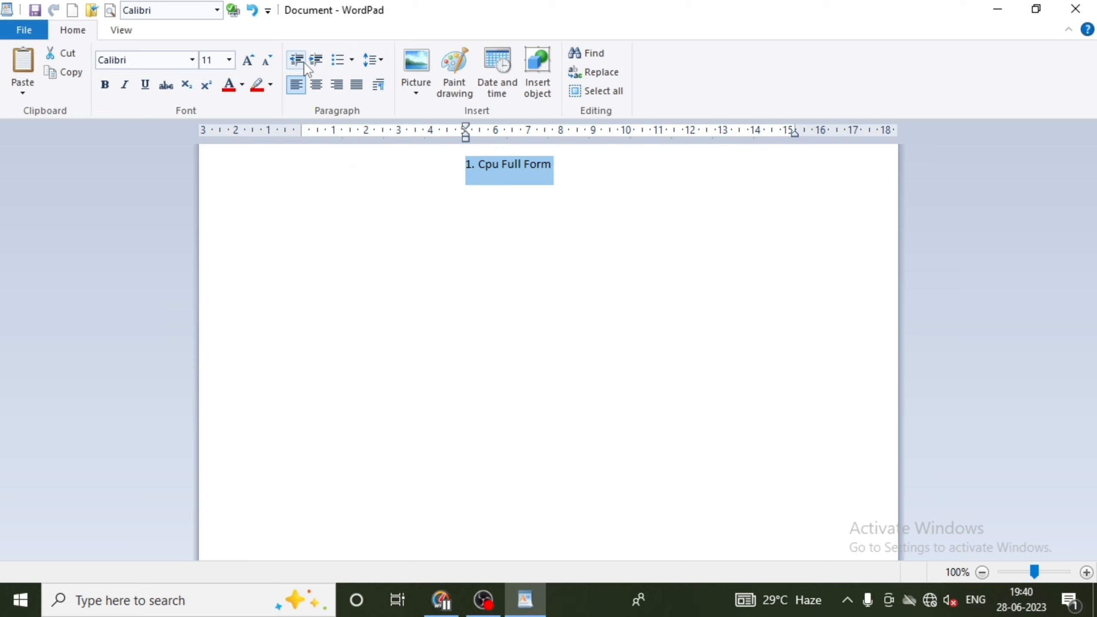
left_click(304, 61)
left_click(303, 61)
left_click(303, 62)
left_click(303, 62)
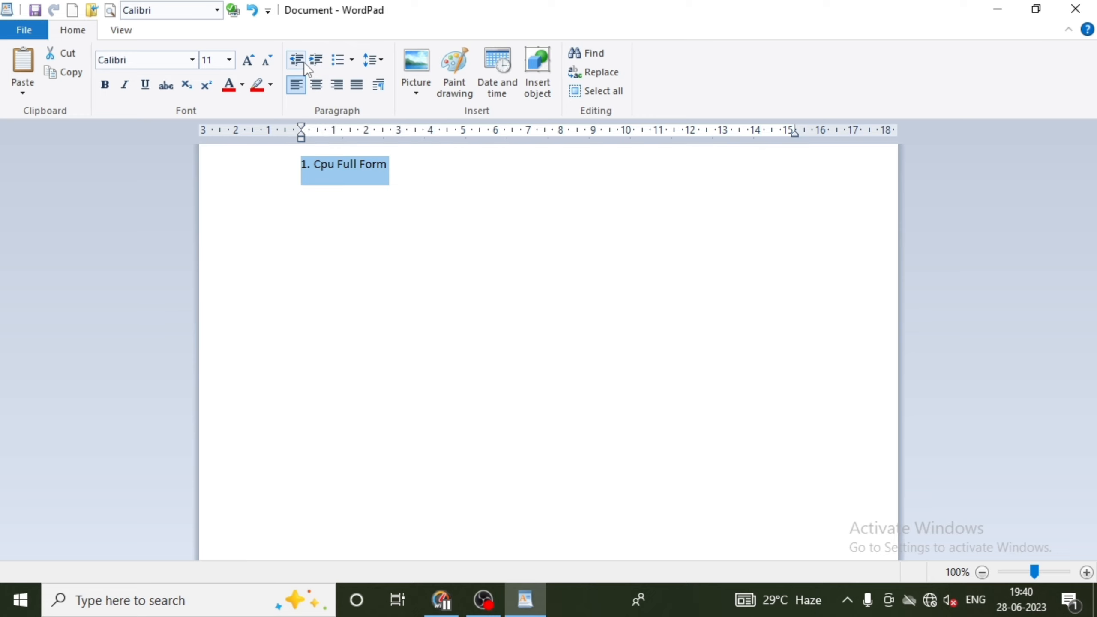
Indent the "1. Cpu Full Form" line five levels again
key("ctrl+m")
key("ctrl+m")
key("ctrl+m")
key("ctrl+m")
key("ctrl+m")
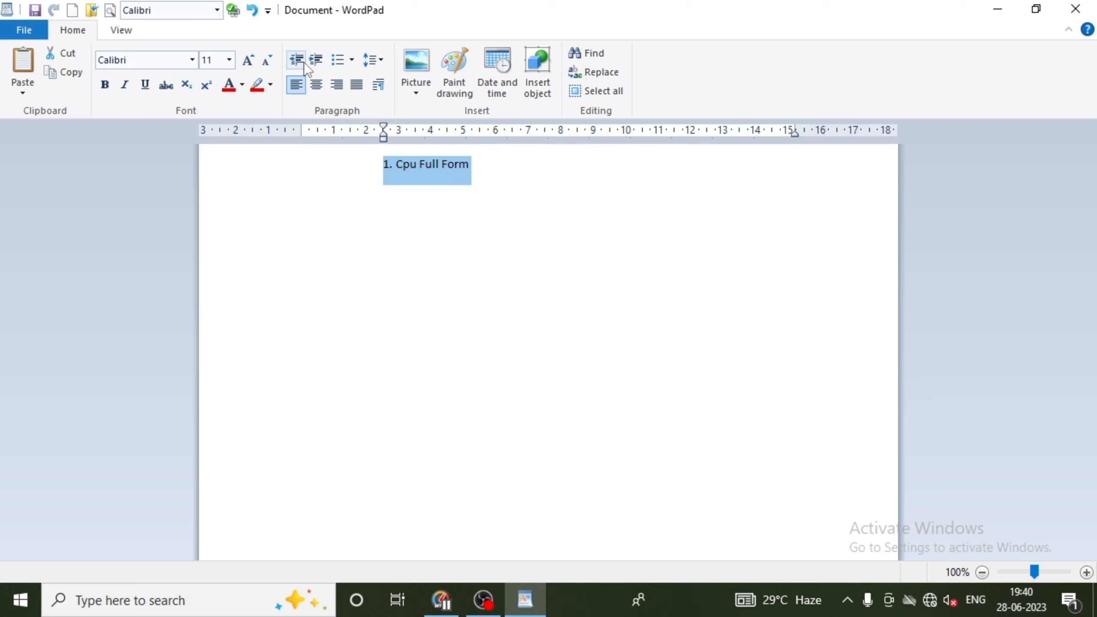
Delete the "1. Cpu Full Form" line and undo the deletion, twice
key("Delete")
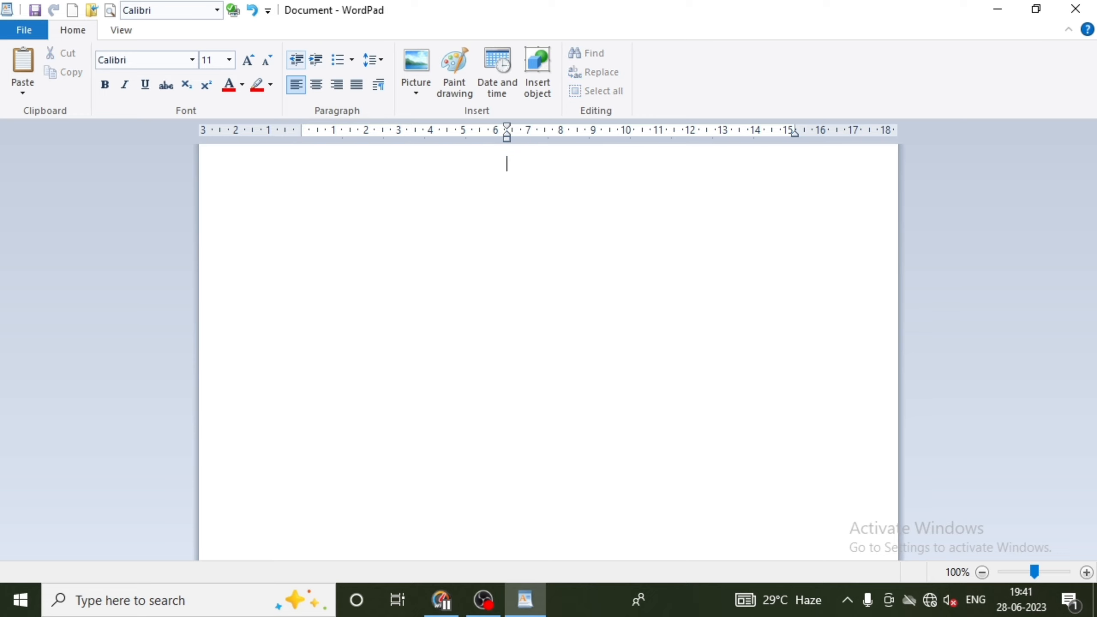
key("ctrl+z")
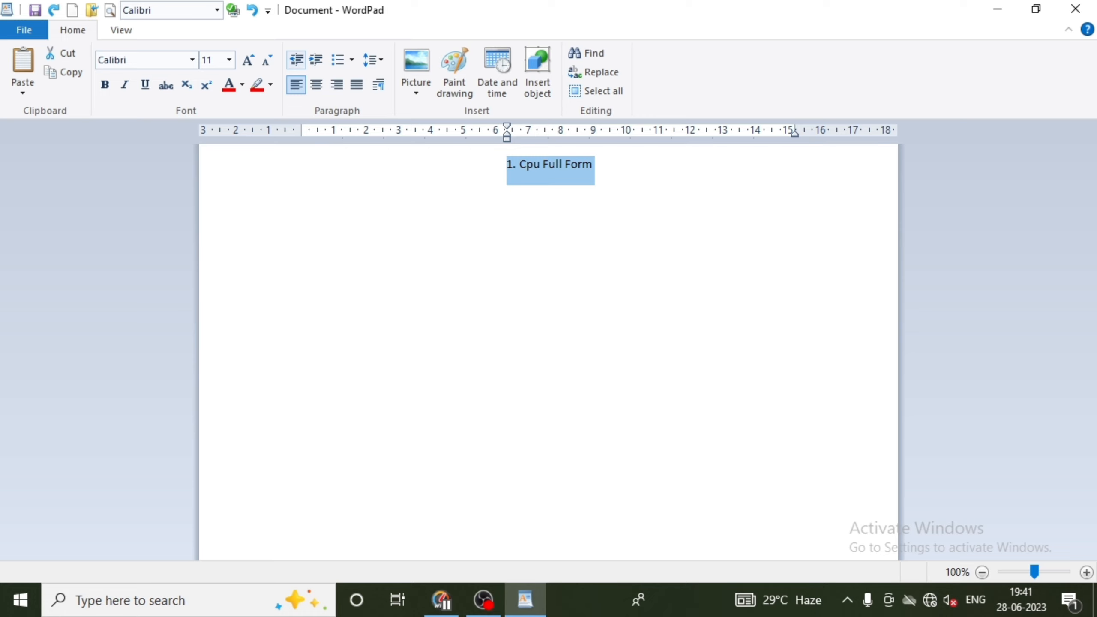
key("Delete")
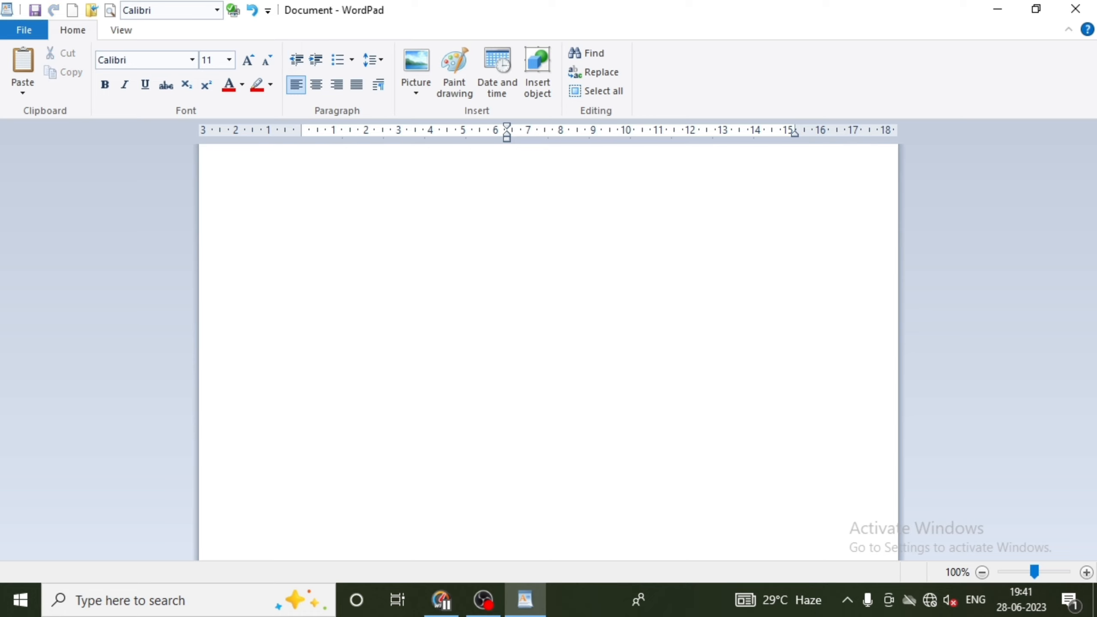
key("ctrl+z")
Indent the "1. Cpu Full Form" line two more levels and bring it all the way back to the margin
left_click(315, 60)
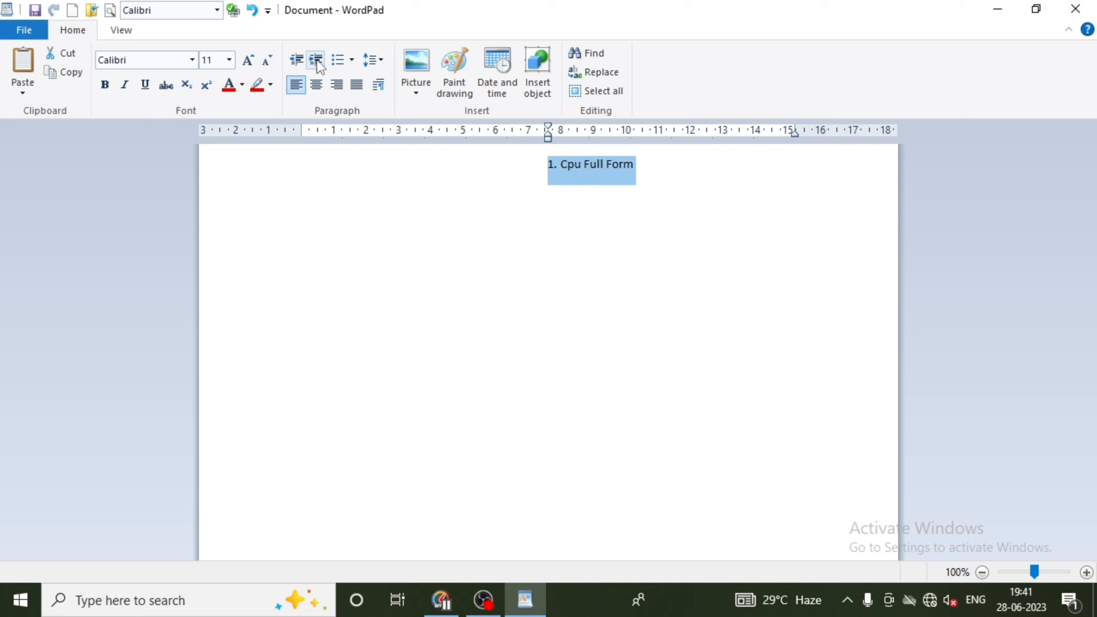
left_click(317, 60)
left_click(305, 62)
left_click(305, 61)
double_click(305, 61)
left_click(305, 62)
double_click(305, 62)
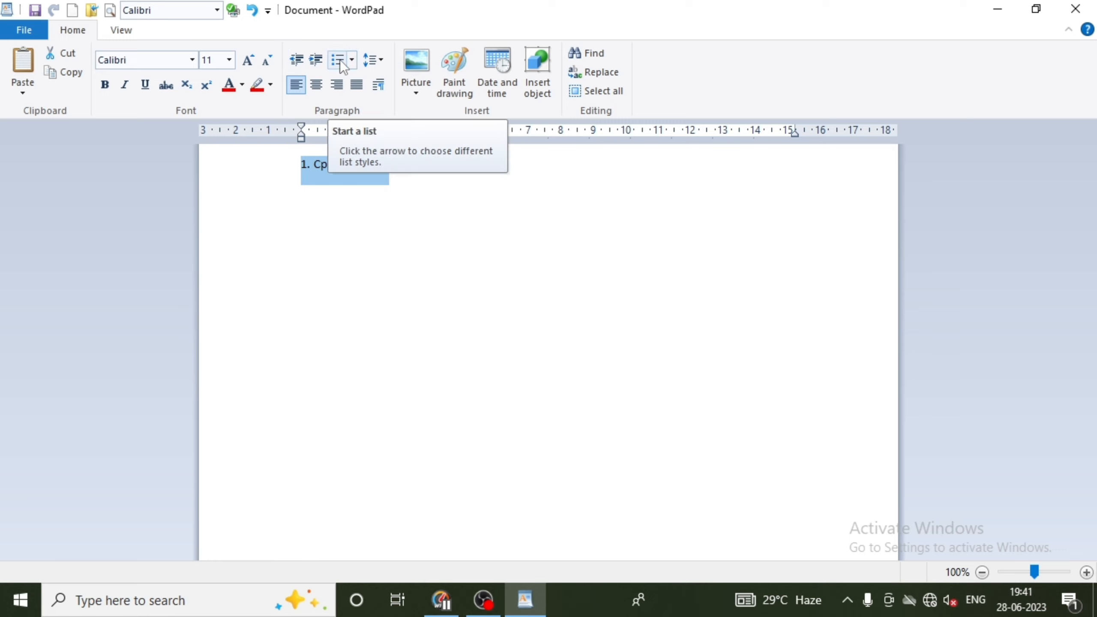
Try the A. B. C. list style and the bullet list style on the "1. Cpu Full Form" line
left_click(353, 60)
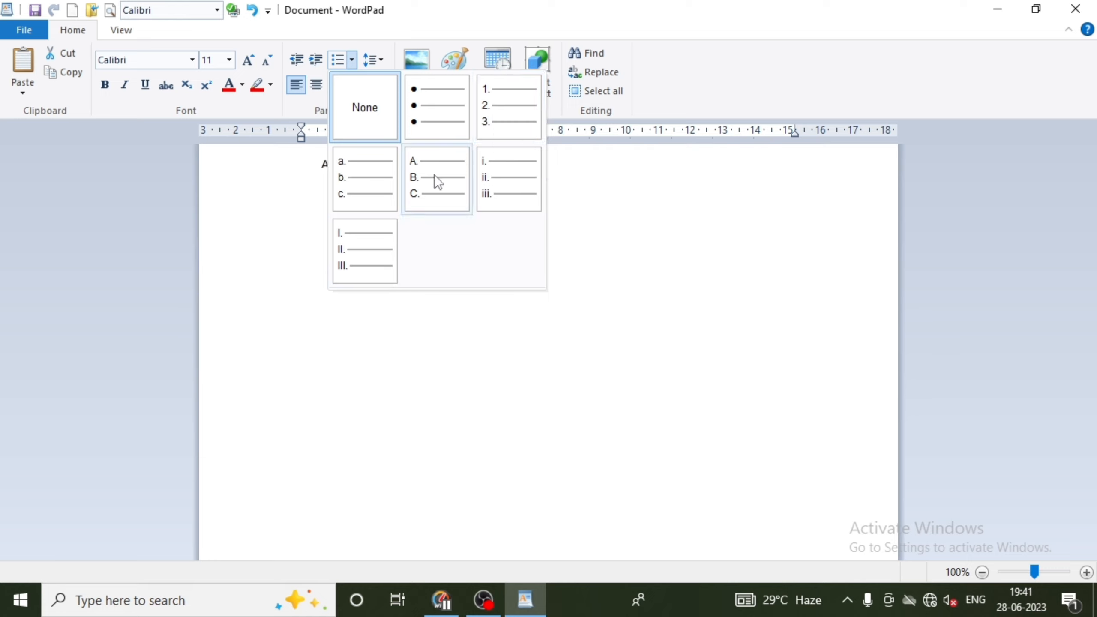
left_click(435, 187)
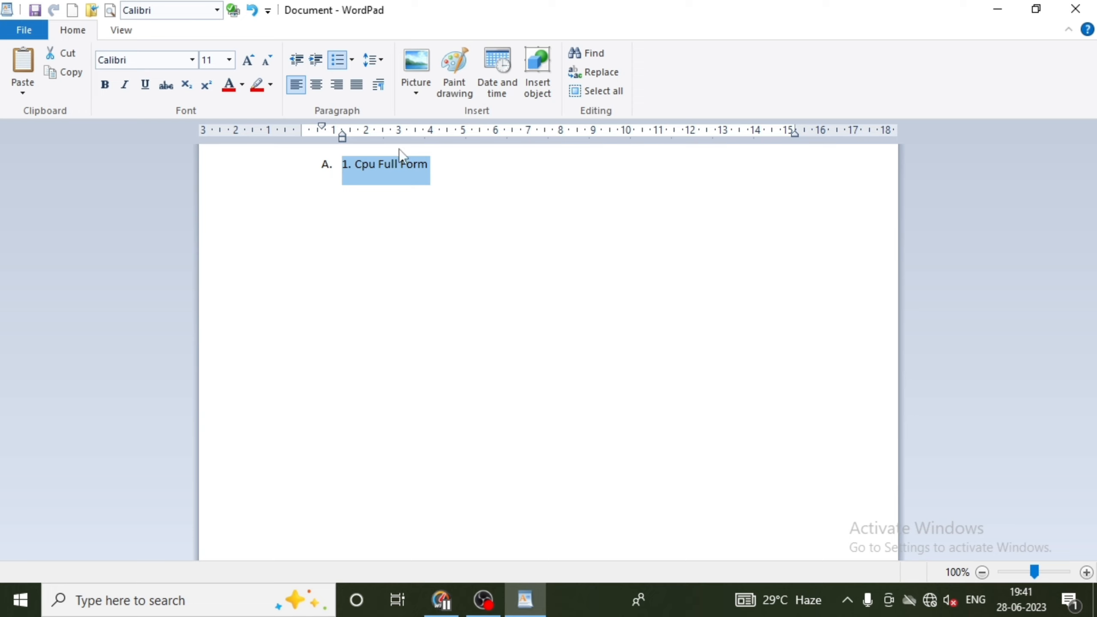
left_click(351, 61)
left_click(434, 113)
Apply the 1. 2. 3. numbered list style to the "1. Cpu Full Form" line
left_click(352, 60)
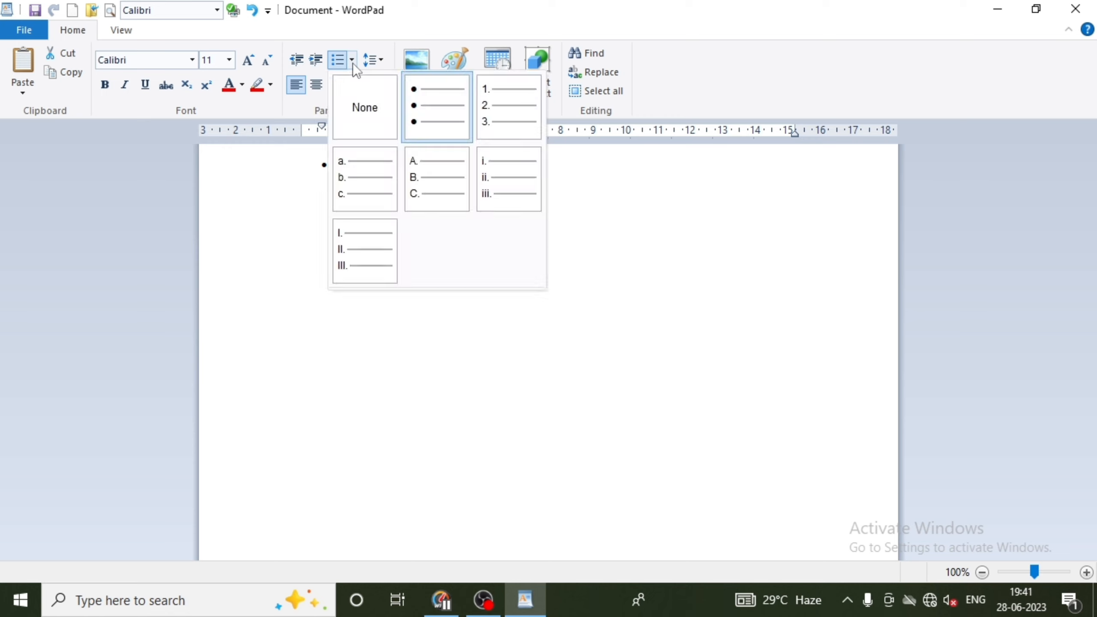
left_click(493, 121)
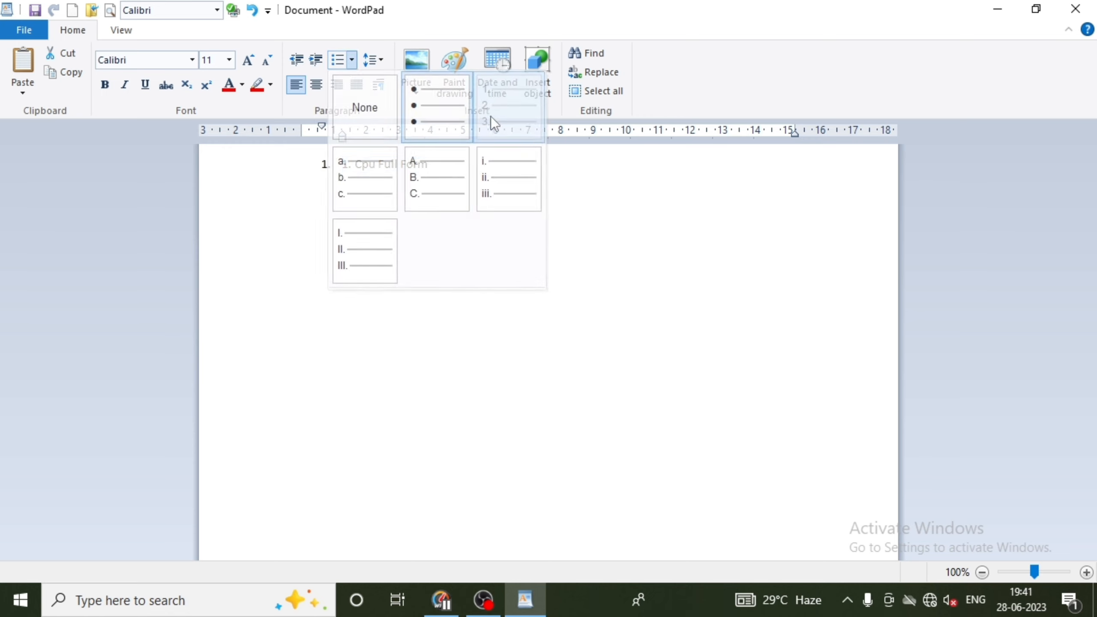
left_click(353, 65)
left_click(583, 235)
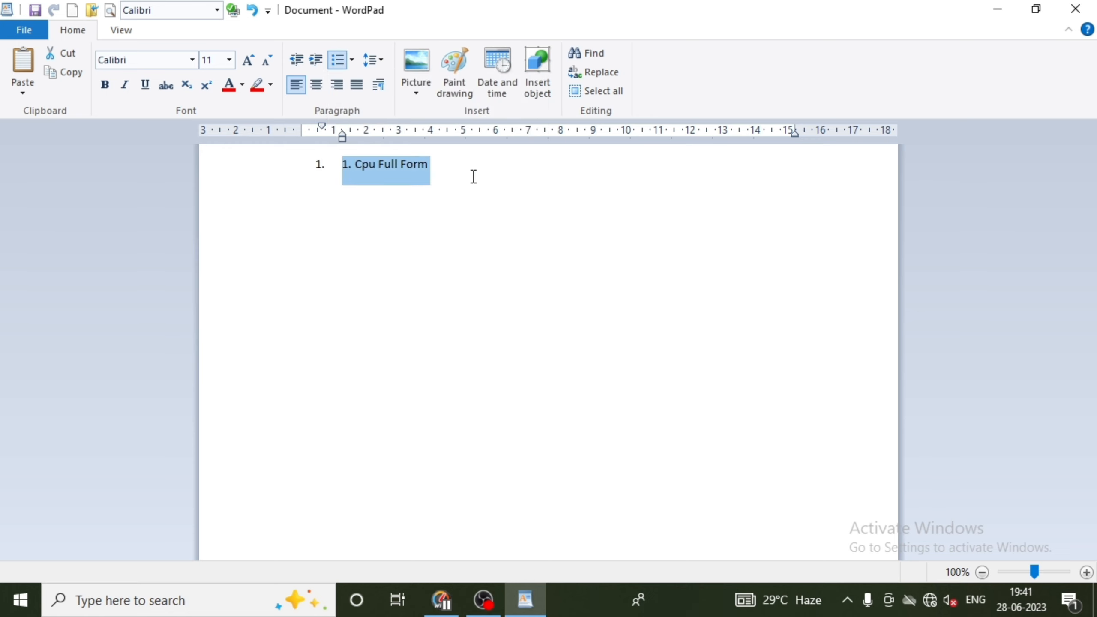
Add a second item reading "GPU FULL FORM" in capitals below the first line
left_click(473, 176)
key("Return")
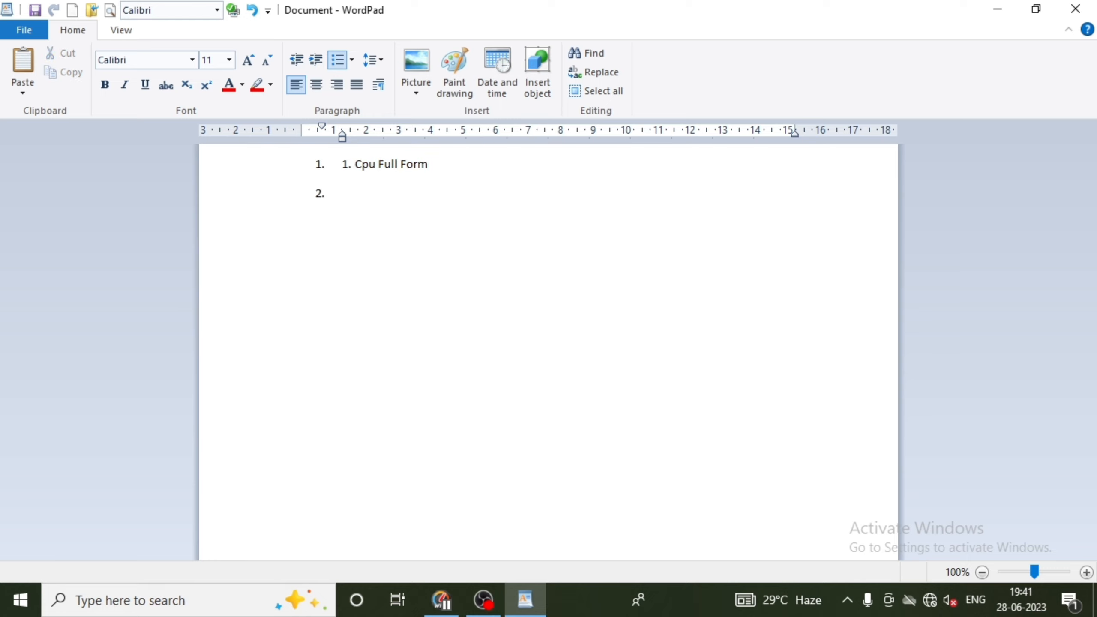
type("cpu")
key("BackSpace")
key("BackSpace")
key("BackSpace")
type("gpu")
key("BackSpace")
key("BackSpace")
key("BackSpace")
key("Caps_Lock")
type("GPU")
type("FULL FORM")
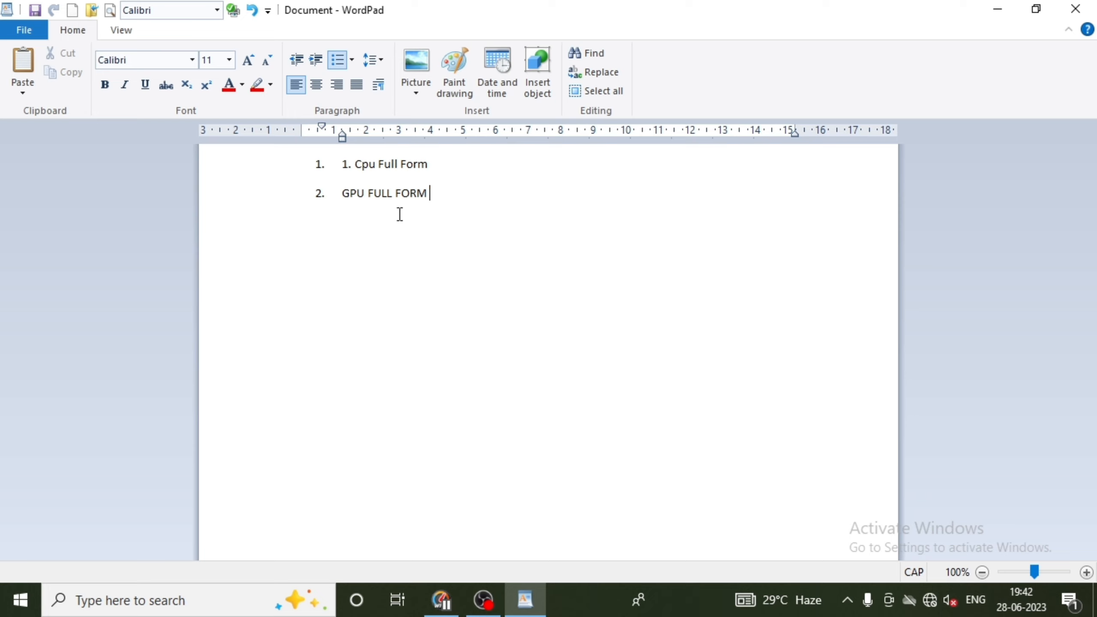
Enlarge the text of both lines to font size 26
left_click_drag(452, 196, 247, 147)
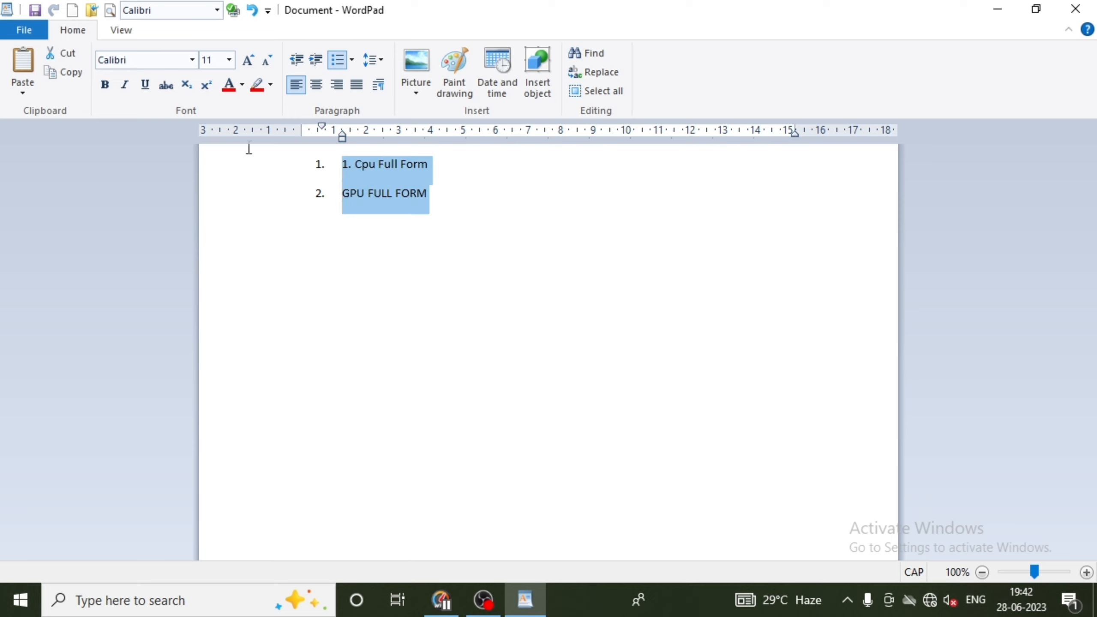
left_click(256, 60)
left_click(256, 60)
left_click(256, 60)
left_click(255, 60)
left_click(255, 60)
left_click(255, 60)
left_click(256, 60)
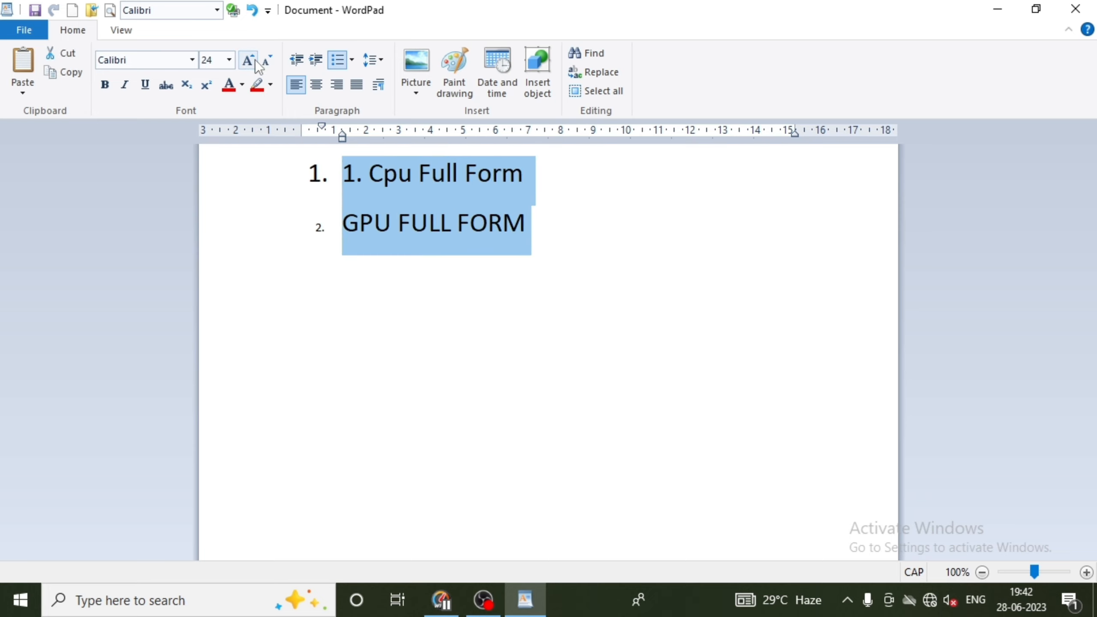
left_click(255, 60)
Change "Cpu Full Form" in the first line to all capitals
left_click(562, 176)
left_click_drag(563, 176, 409, 167)
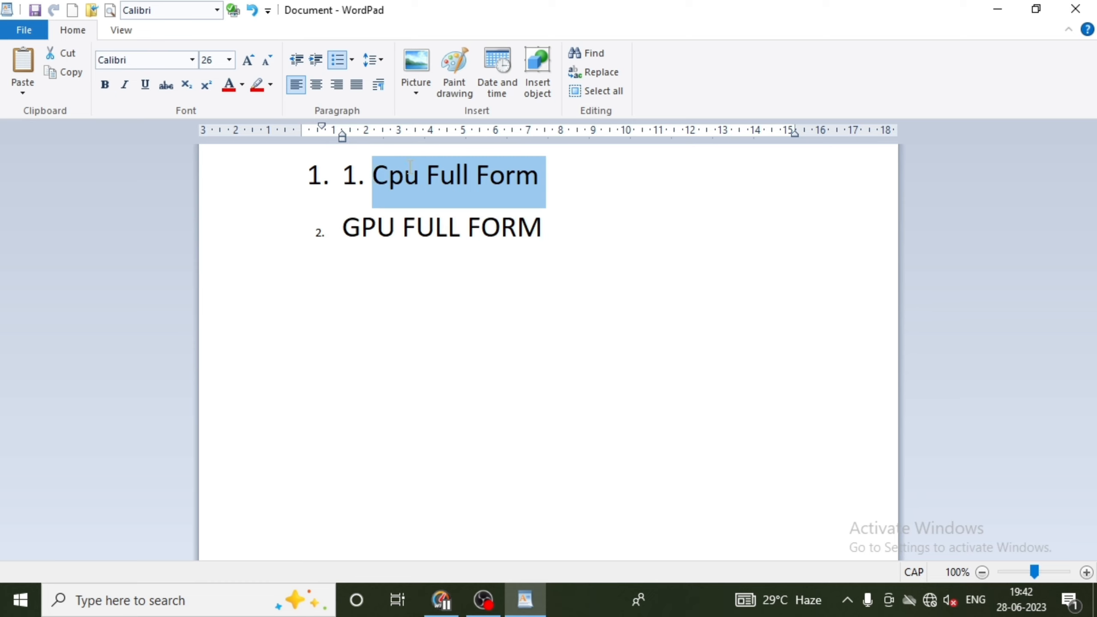
key("shift+F3")
key("shift+F3")
key("shift+F3")
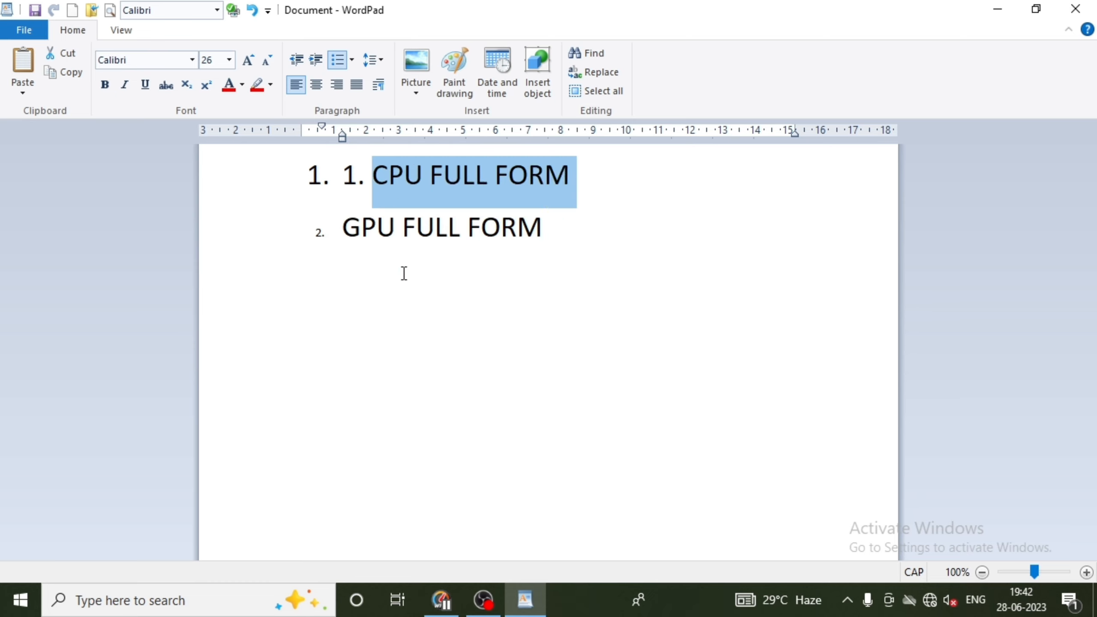
Remove the list numbering from both lines and enter "2." in front of GPU FULL FORM
left_click(542, 233)
left_click_drag(577, 227, 292, 232)
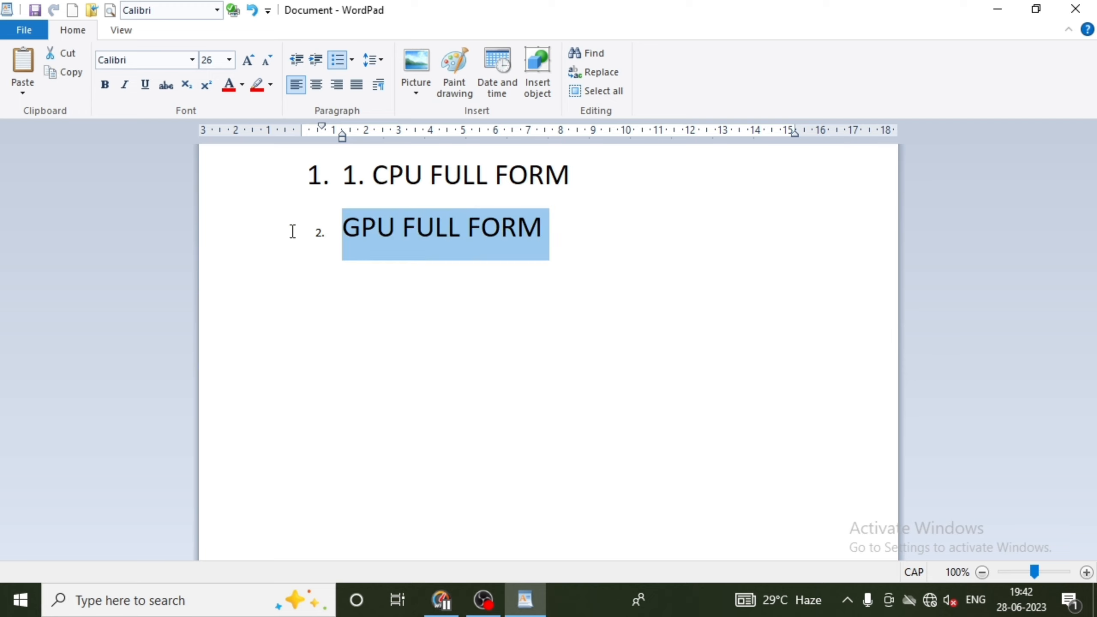
left_click(552, 216)
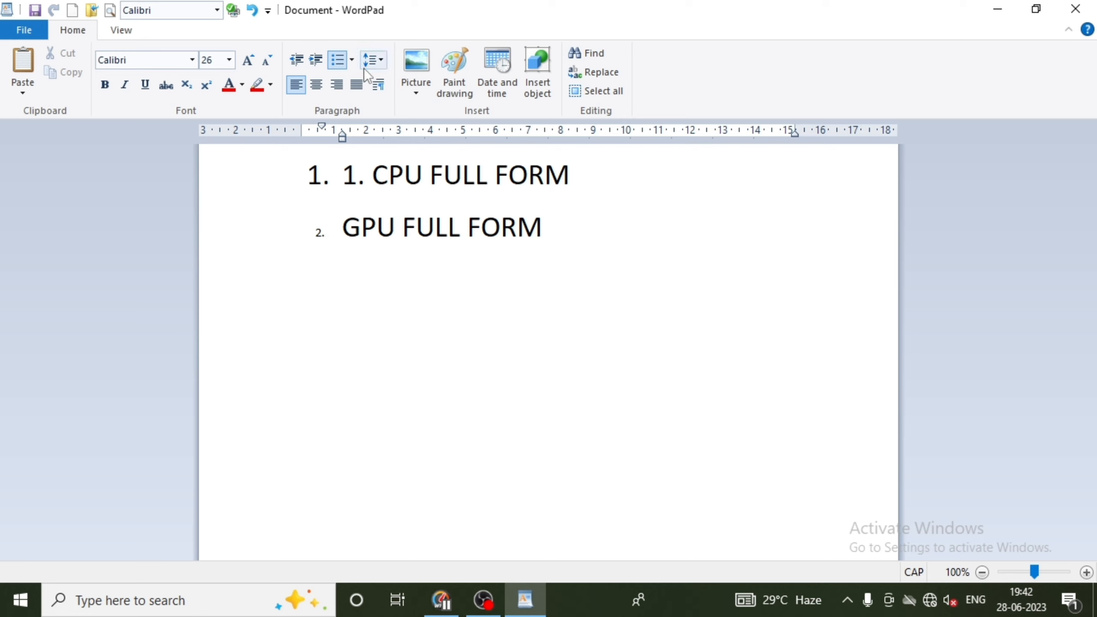
left_click_drag(560, 225, 339, 173)
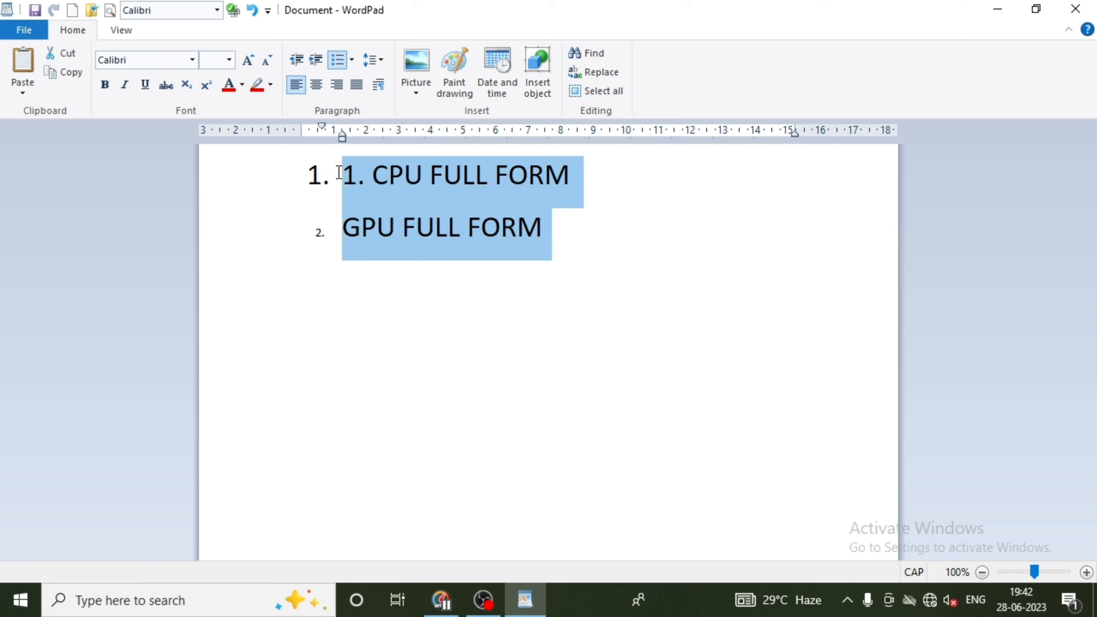
left_click(351, 60)
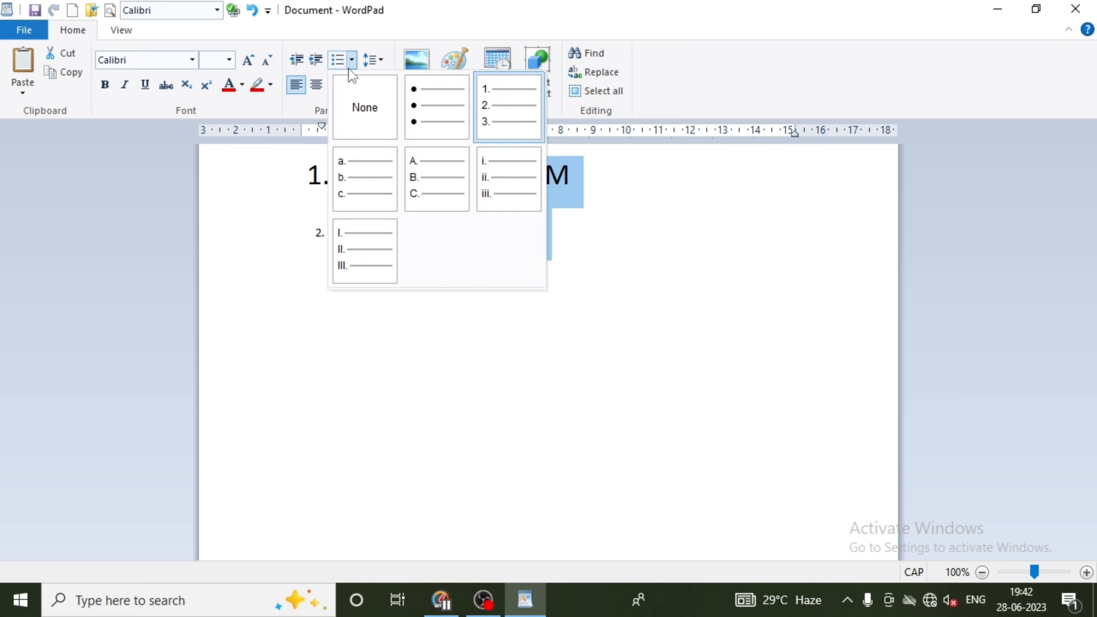
left_click(358, 109)
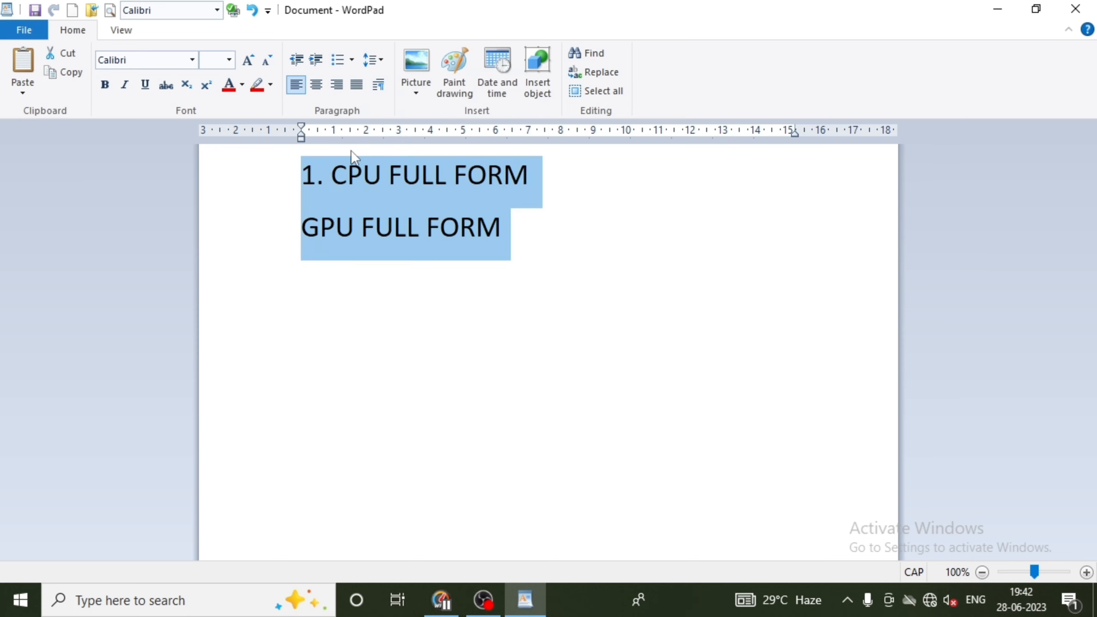
left_click(306, 224)
type("2. G")
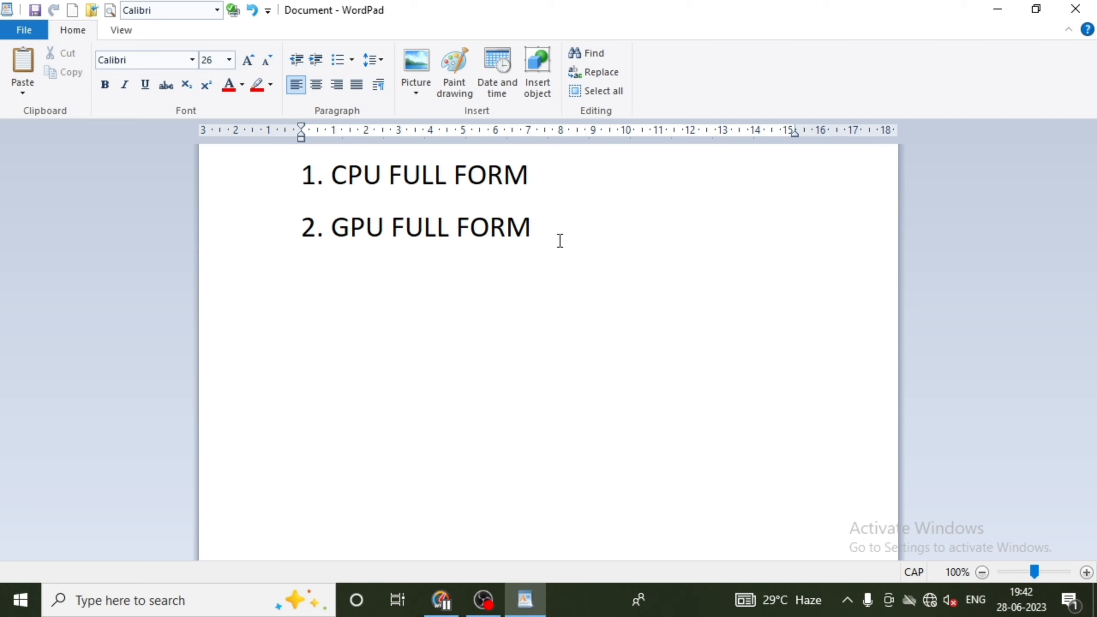
Set the line spacing of both lines to 2
left_click_drag(558, 240, 305, 196)
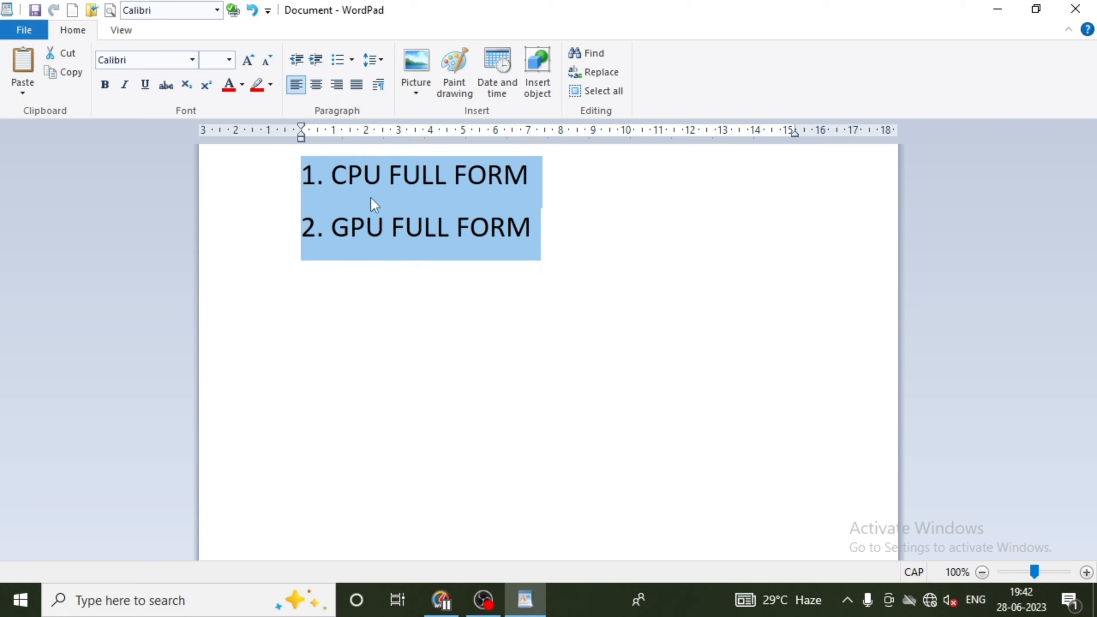
left_click(372, 66)
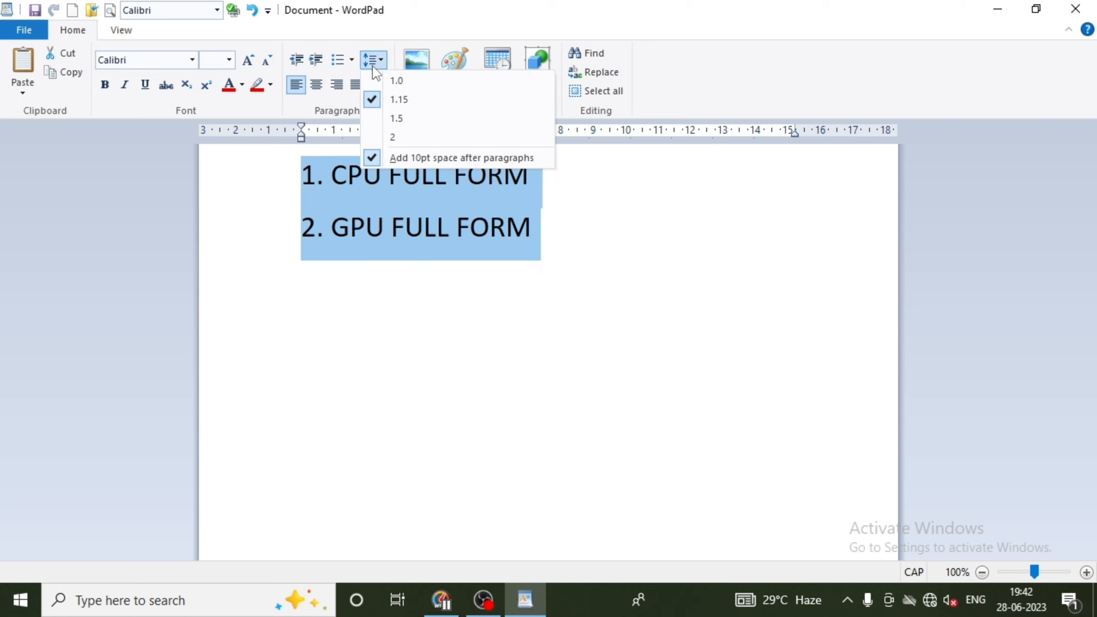
left_click(397, 138)
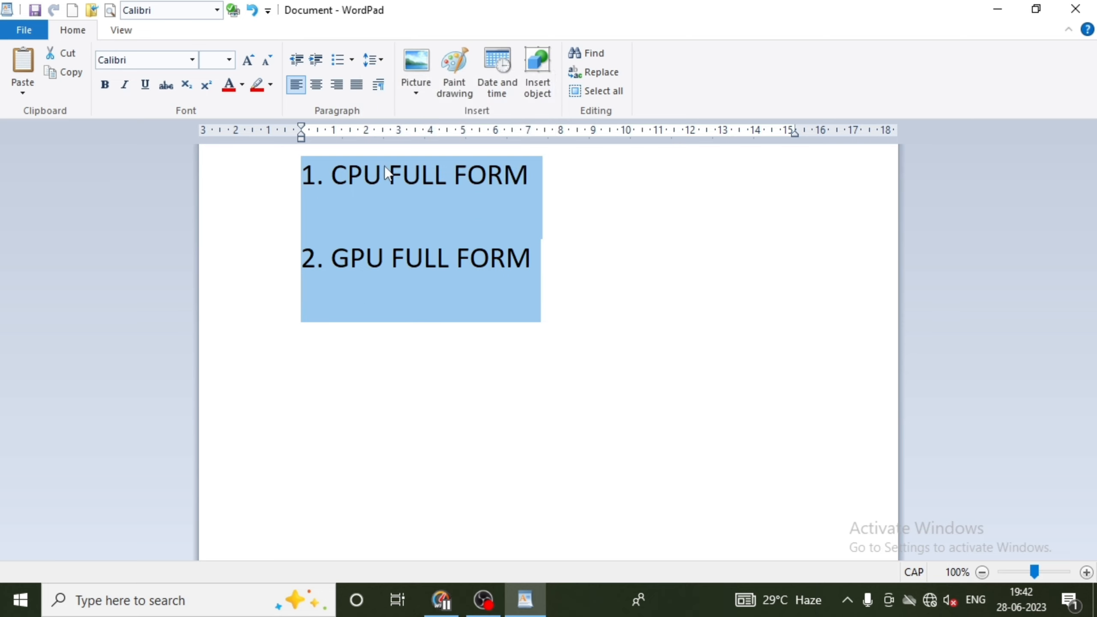
Set the line spacing of both lines to 1.0 and clear the selection at the end of the first line
left_click(372, 65)
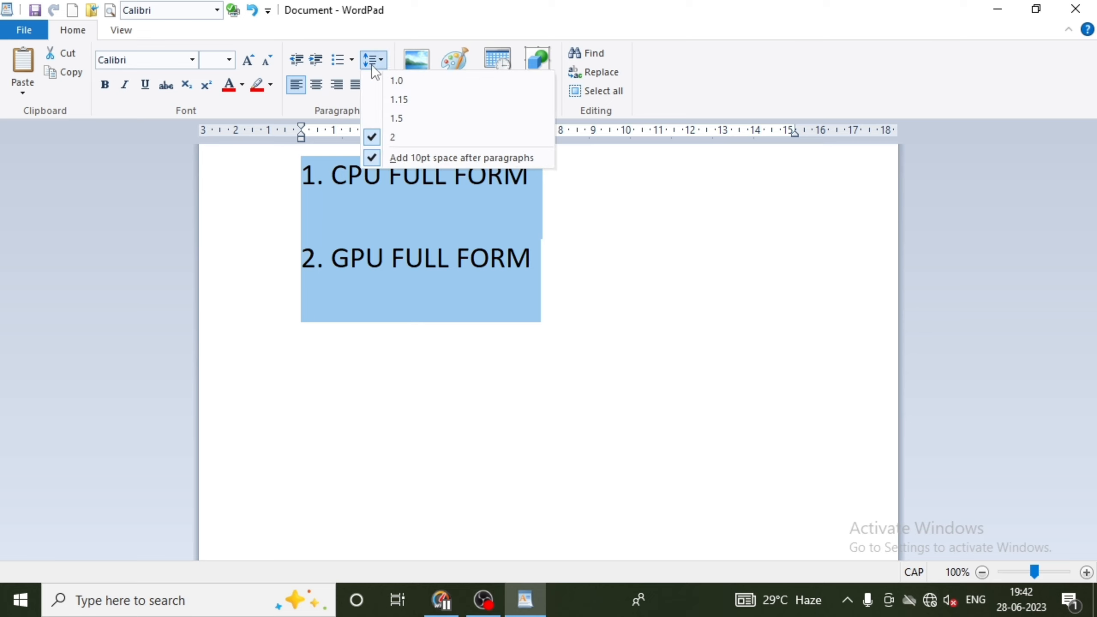
left_click(387, 87)
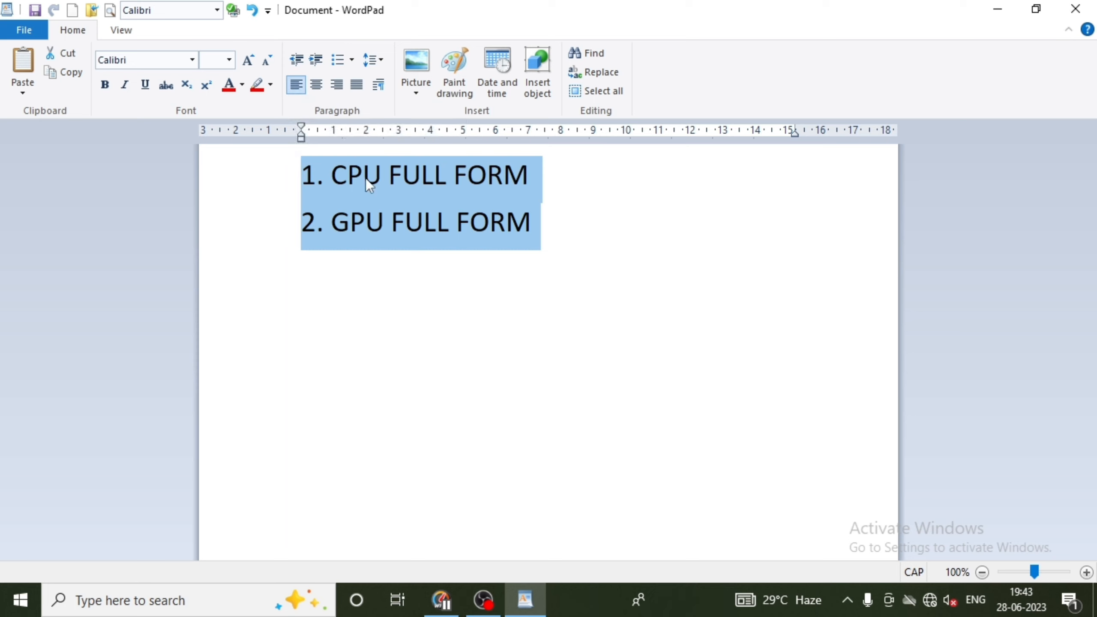
left_click(548, 169)
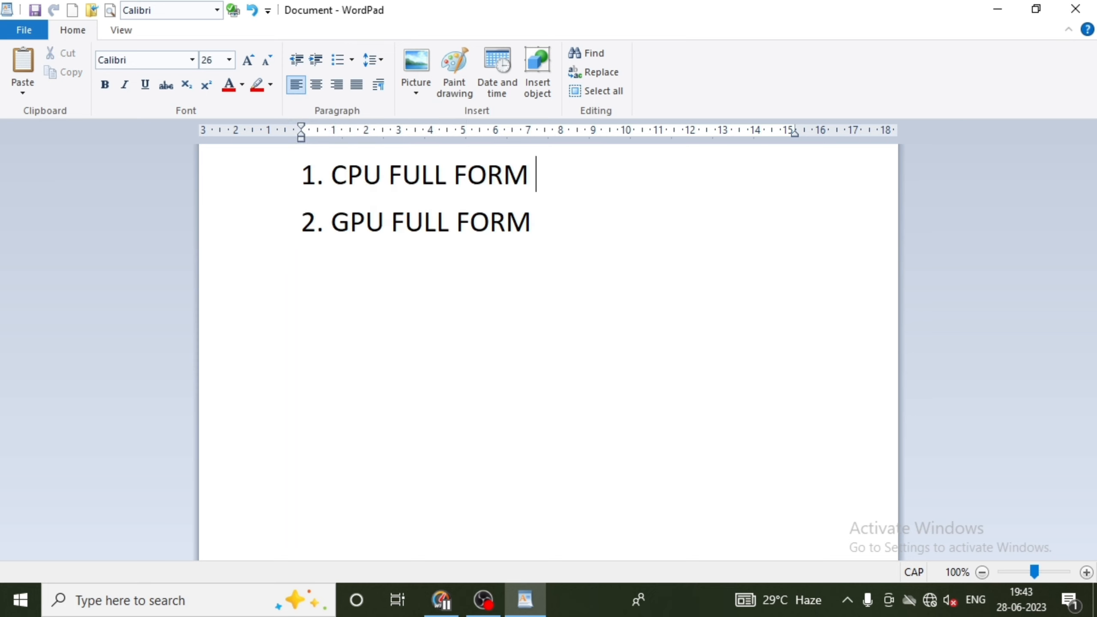
Add a new line above the numbered list and enter the heading "COMPUTER FULL FORM"
key("Return")
key("BackSpace")
key("Home")
key("End")
key("Home")
key("End")
key("Return")
key("Up")
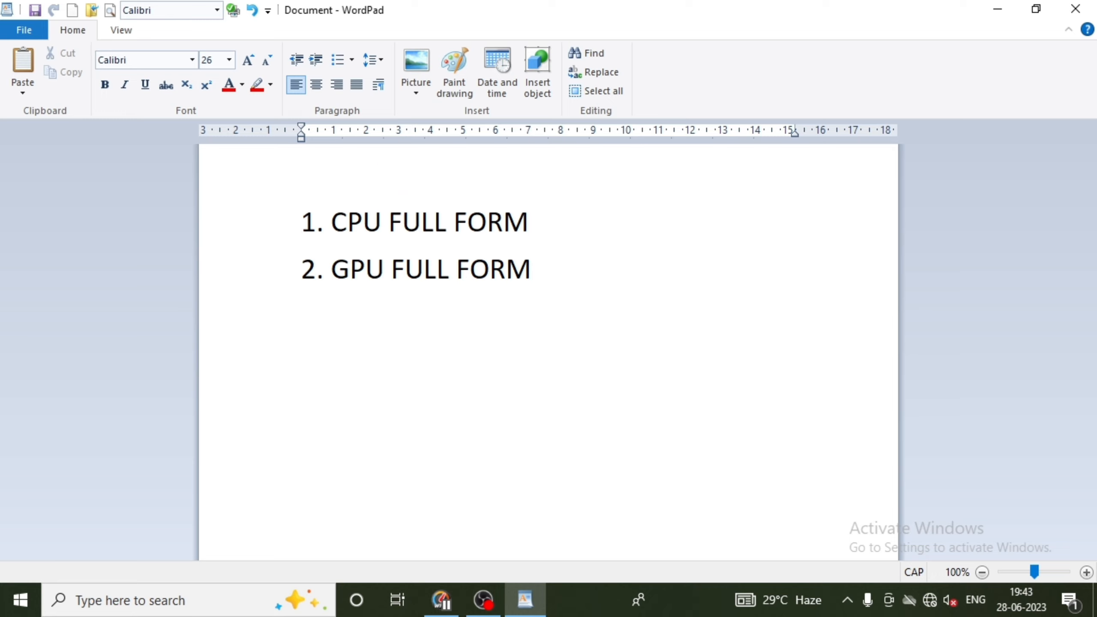
type("COM")
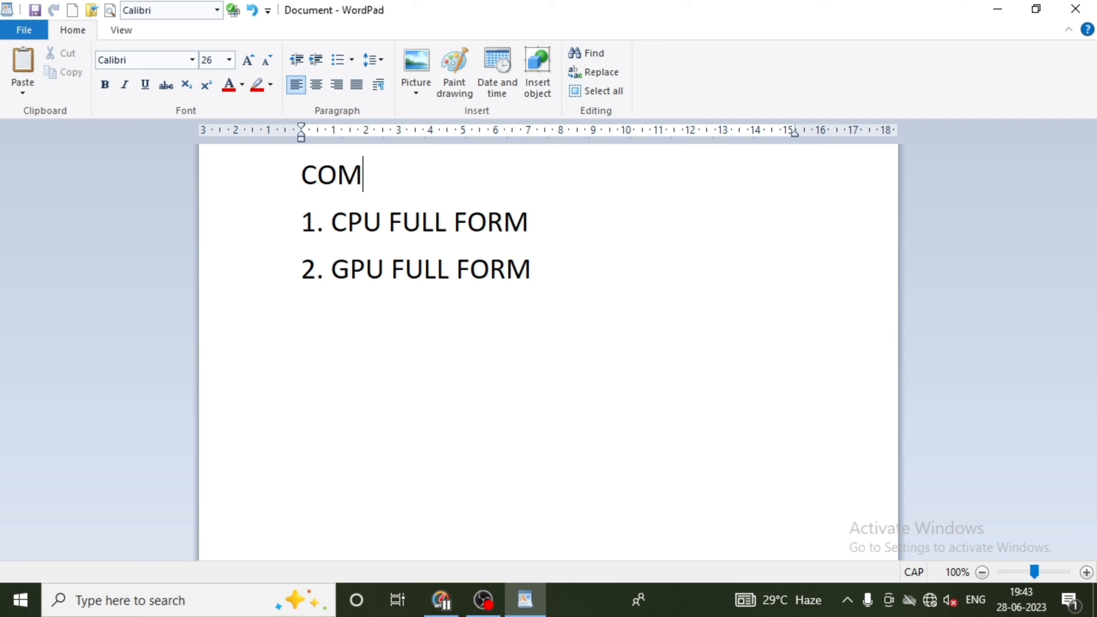
type("PUTER ")
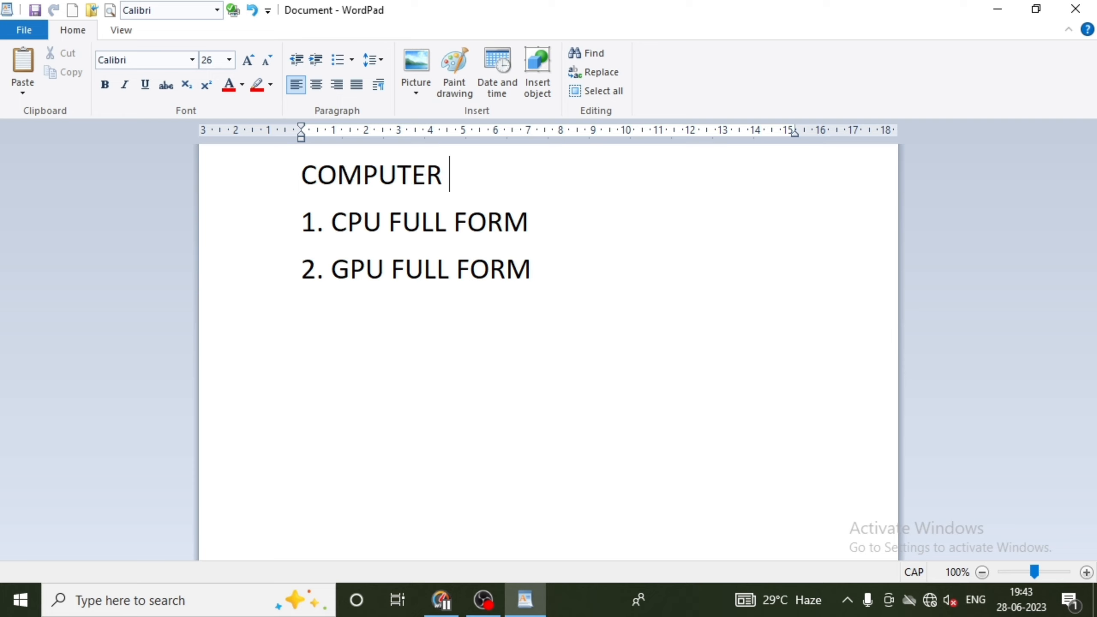
type("FULL ")
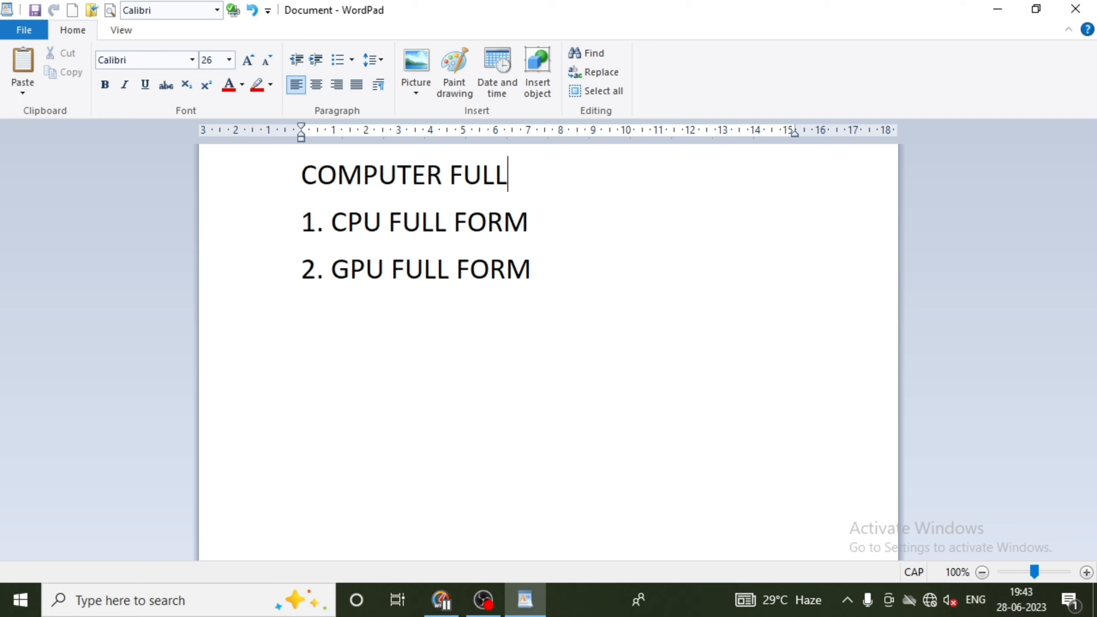
type("FORM")
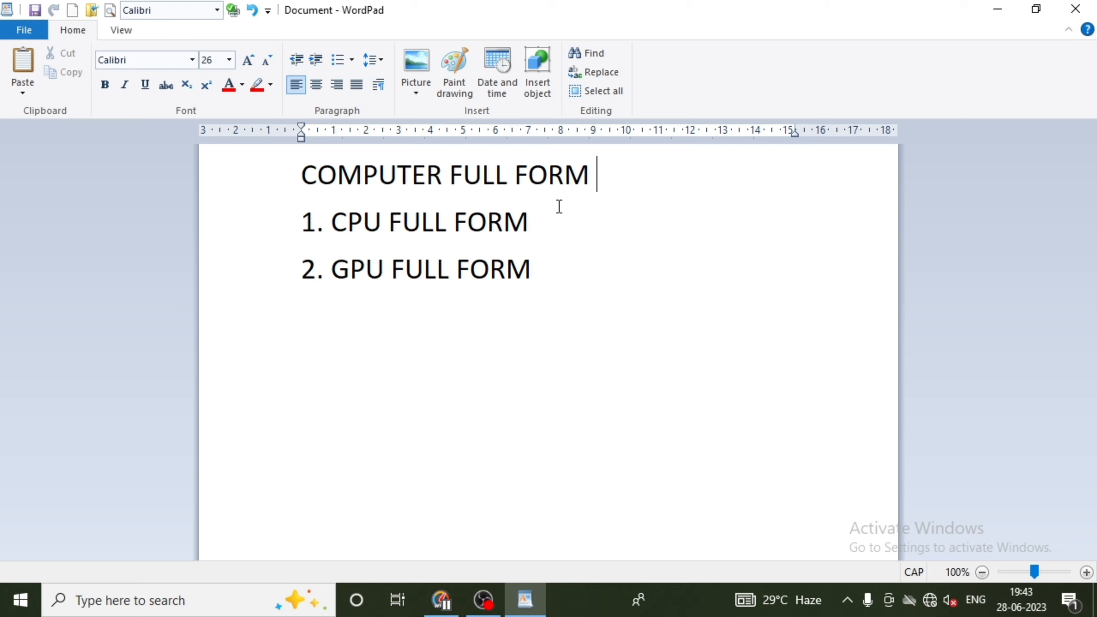
Center the COMPUTER FULL FORM heading and make it bold
left_click_drag(303, 175, 598, 177)
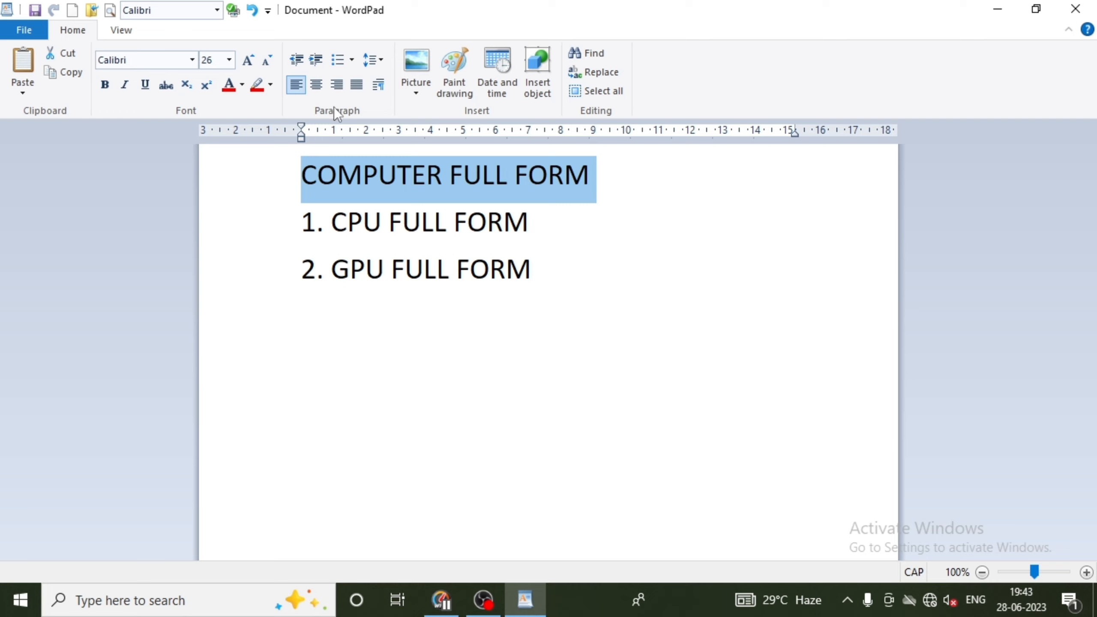
left_click(318, 89)
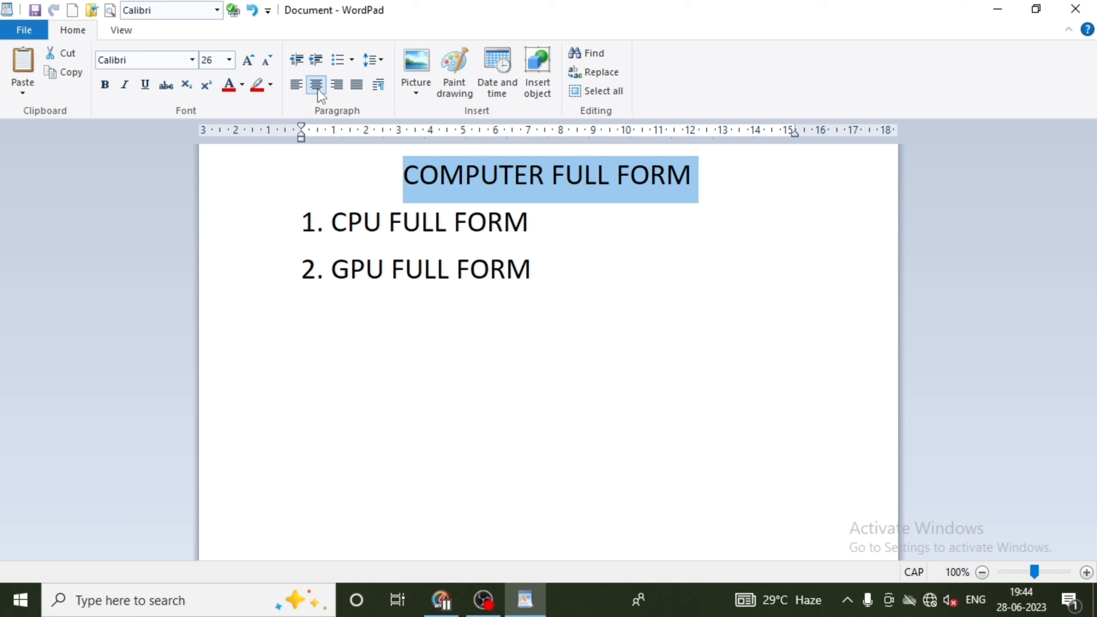
left_click(105, 85)
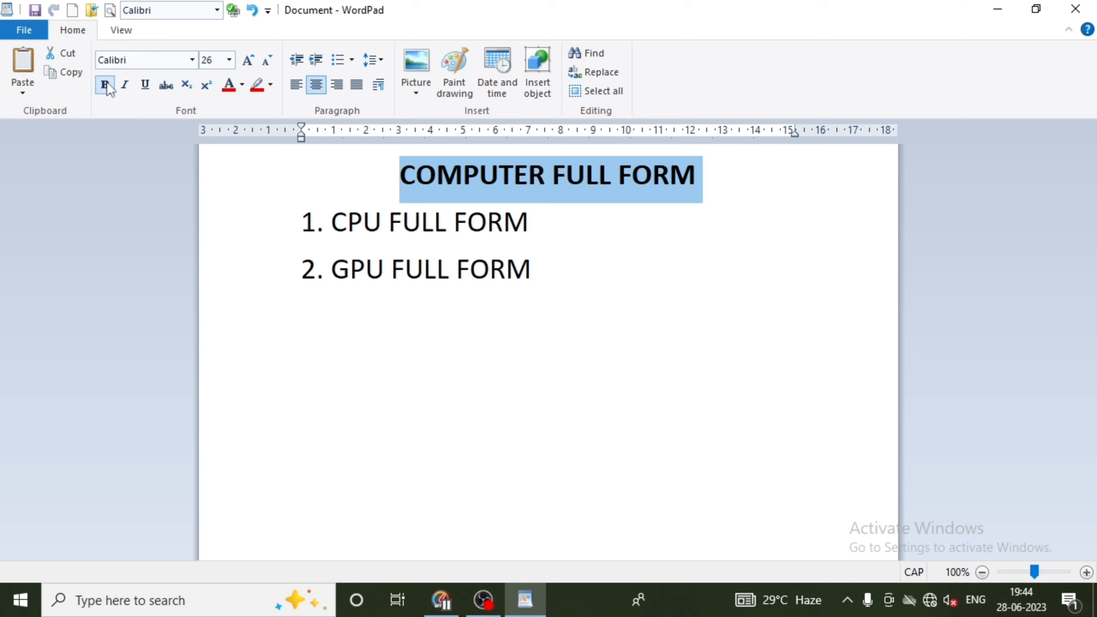
Align the heading left, center and right in turn, ending with justified alignment
left_click(303, 87)
left_click(318, 89)
left_click(338, 87)
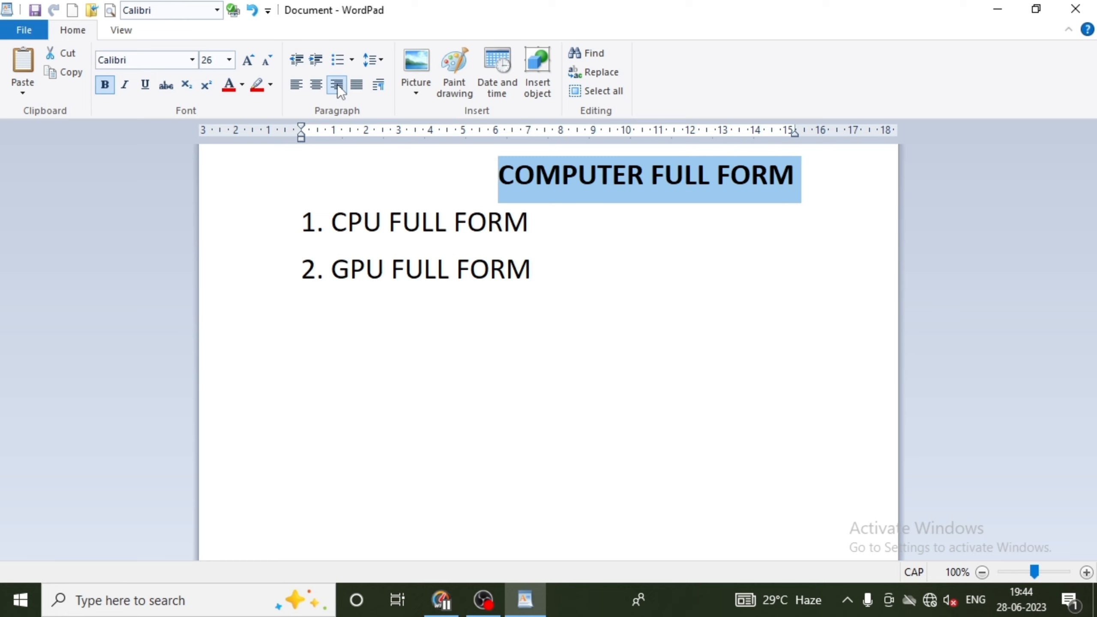
left_click(356, 86)
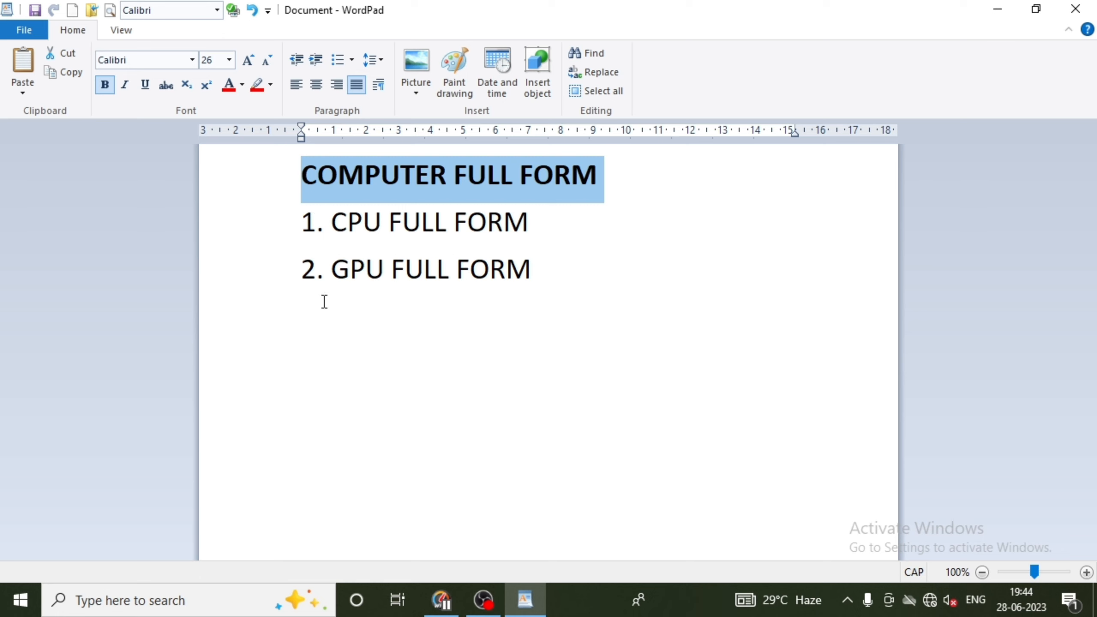
Set the heading's left indentation to 2 cm in the paragraph settings
left_click(379, 86)
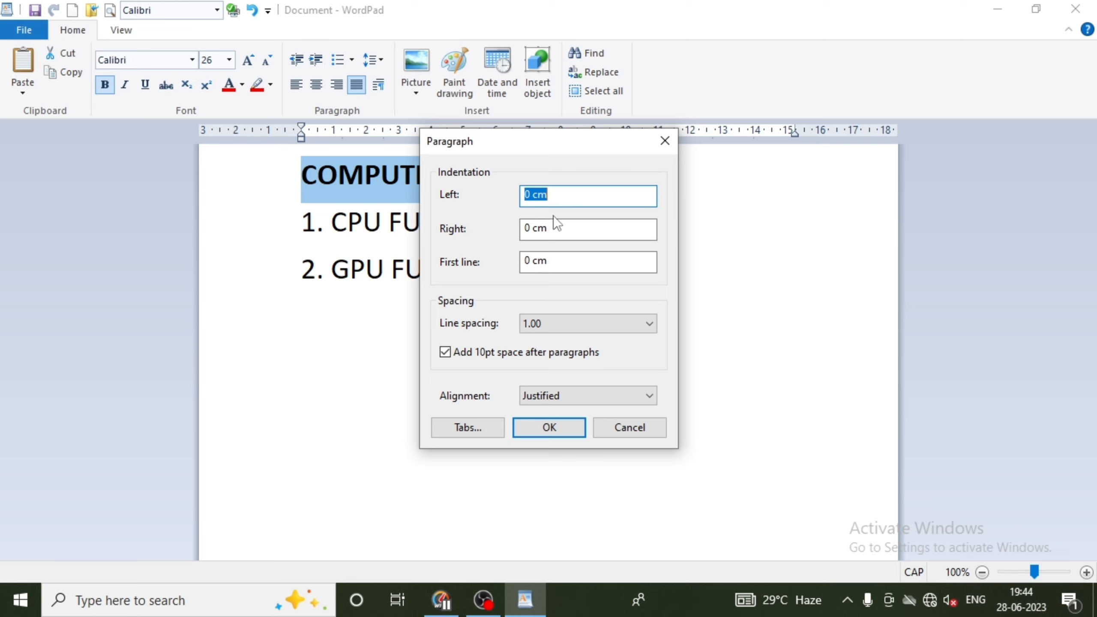
type("2")
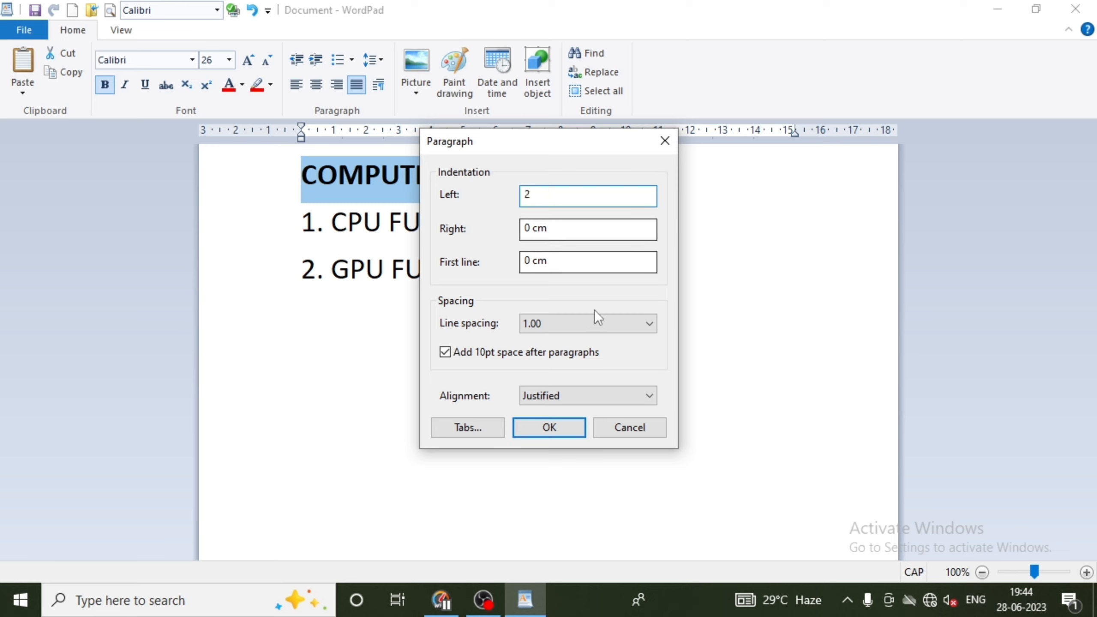
left_click(540, 430)
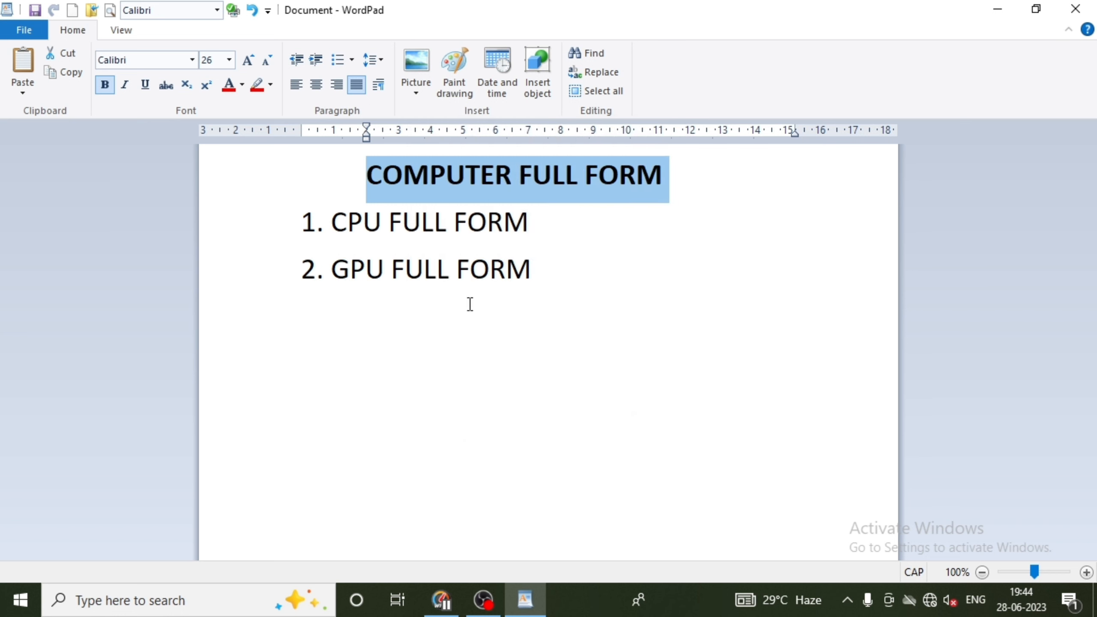
Set the heading's left indentation back to 0 cm
left_click(378, 86)
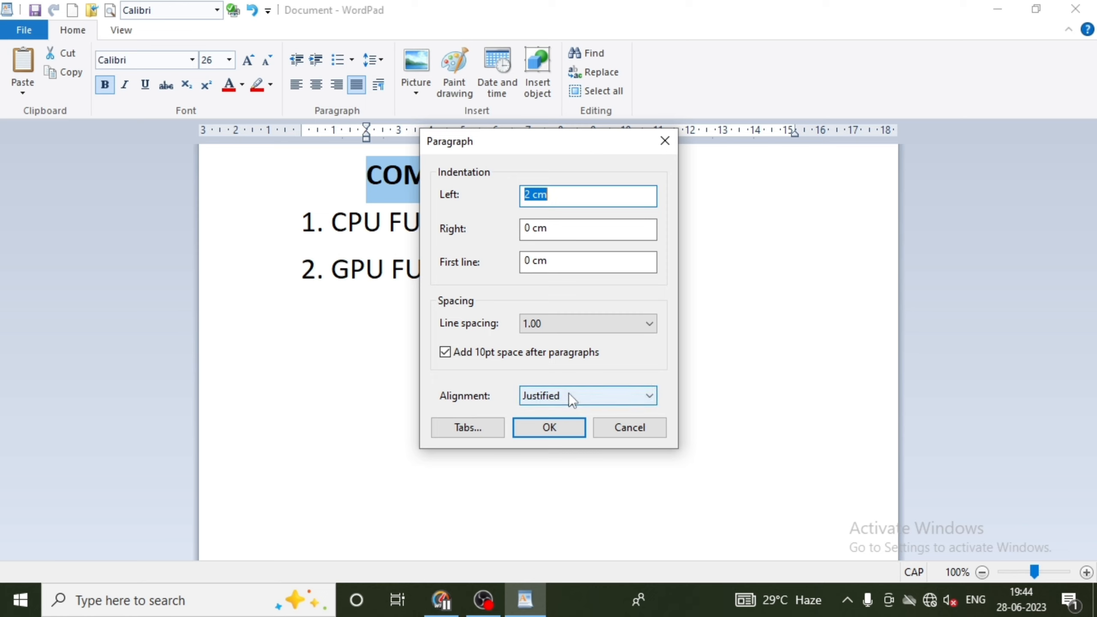
type("0")
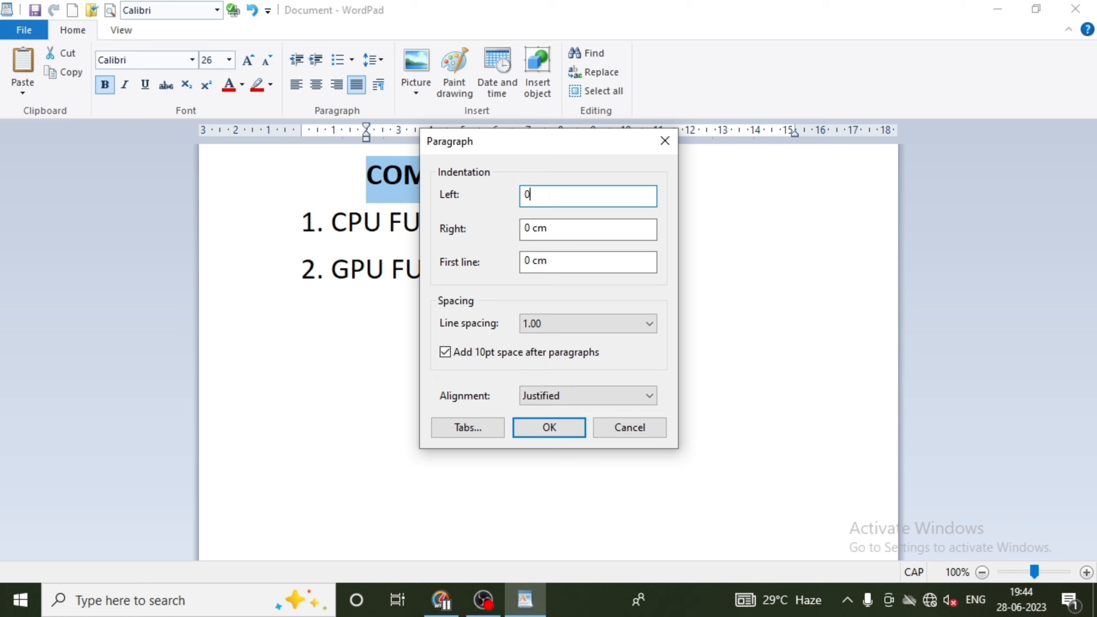
left_click(548, 427)
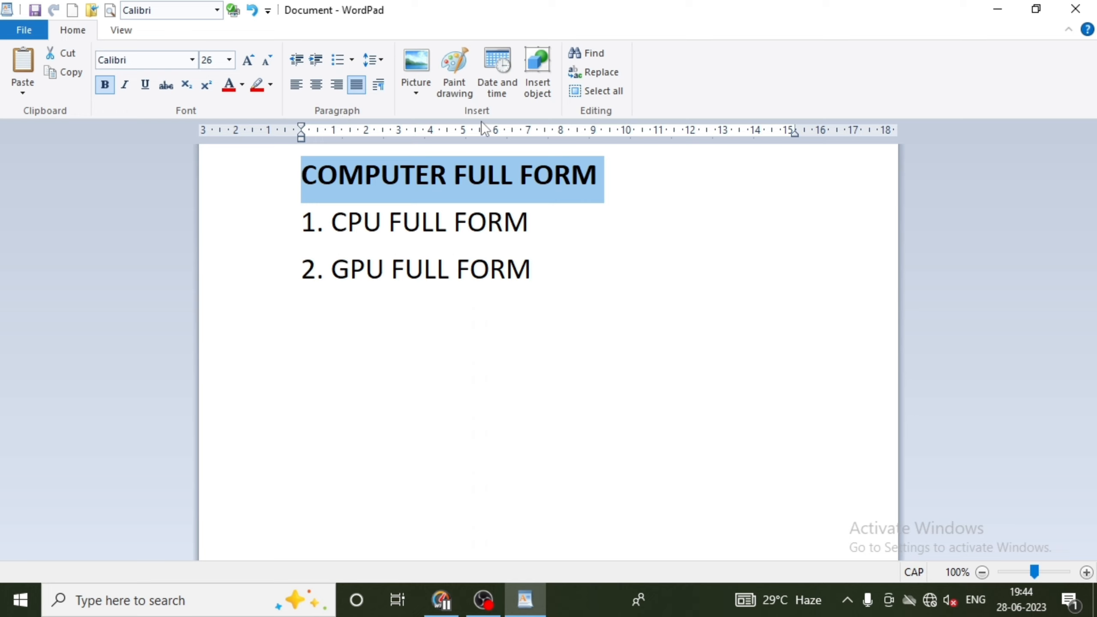
Insert the picture AAA from the Pictures folder on a new line below GPU FULL FORM
left_click(553, 265)
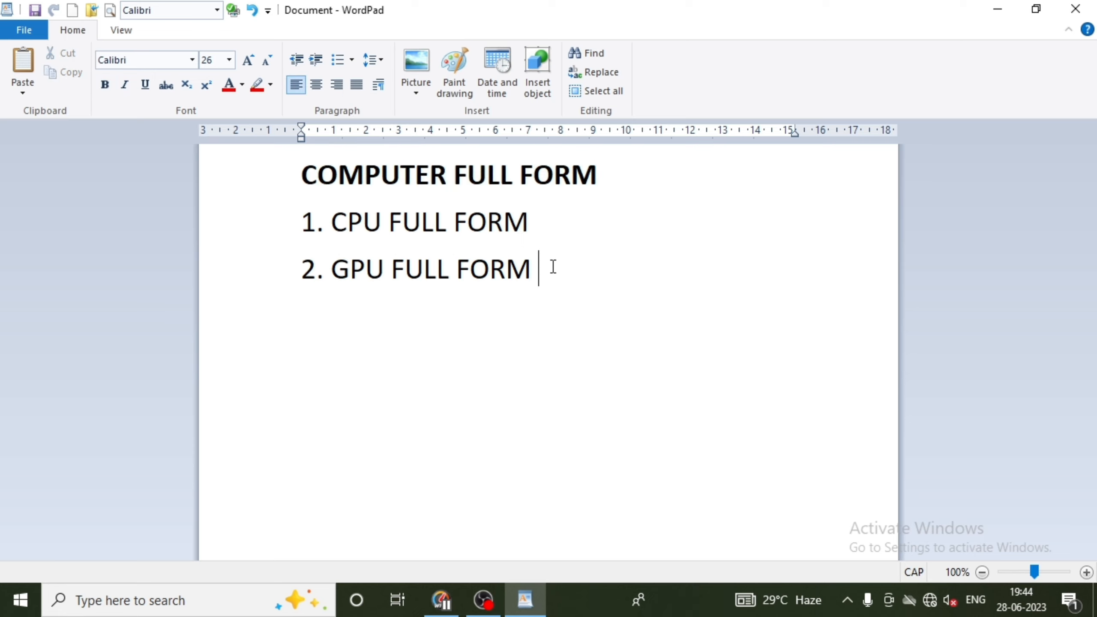
key("Return")
left_click(419, 96)
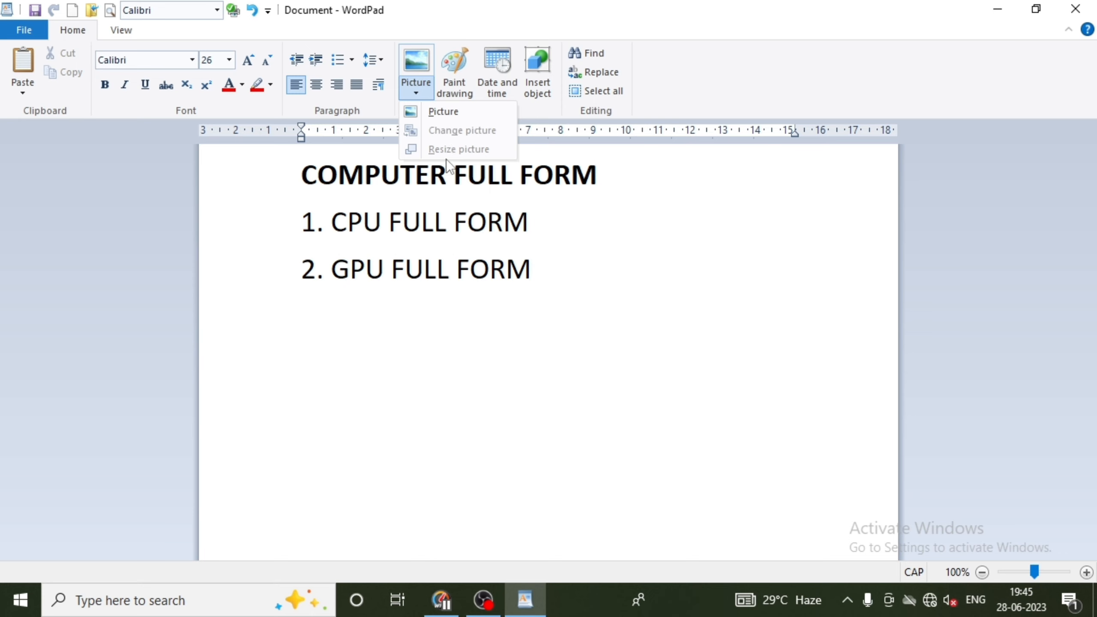
left_click(438, 118)
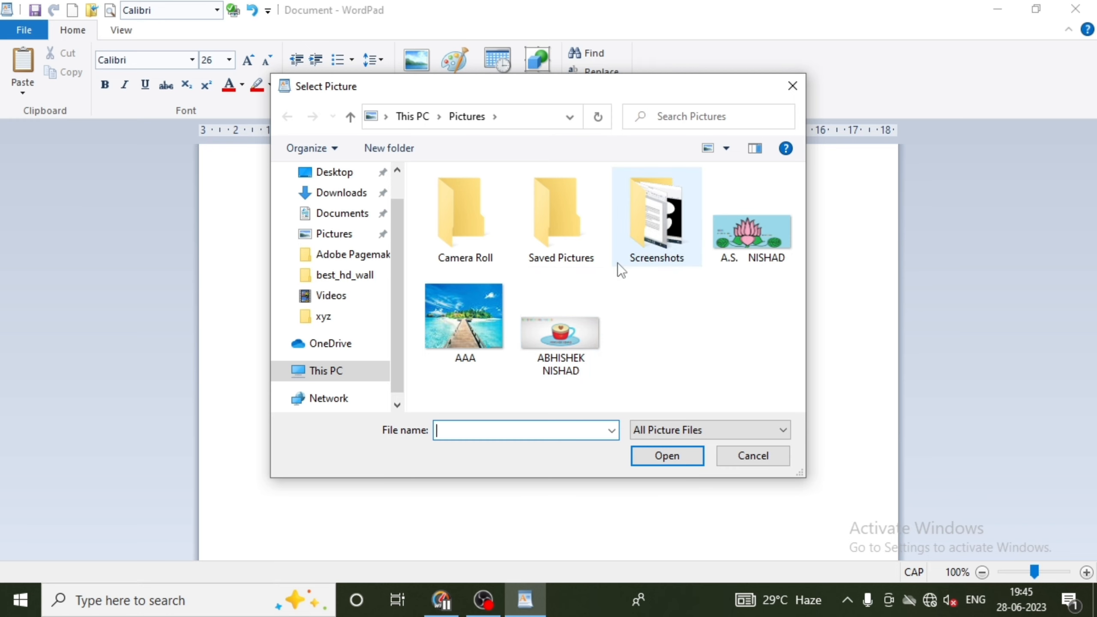
left_click(470, 338)
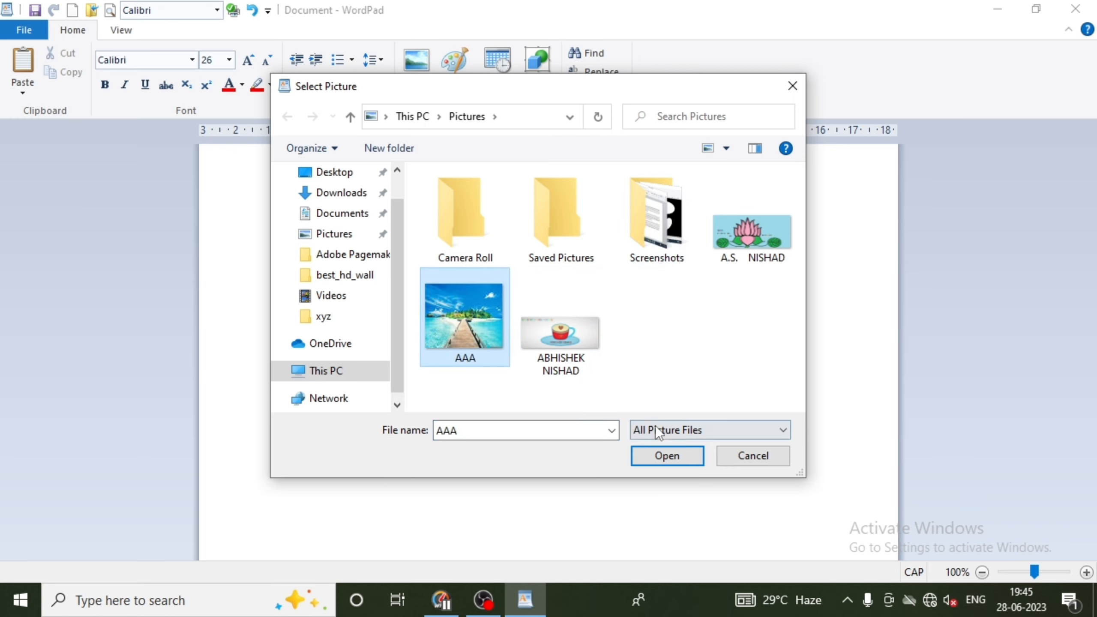
left_click(660, 456)
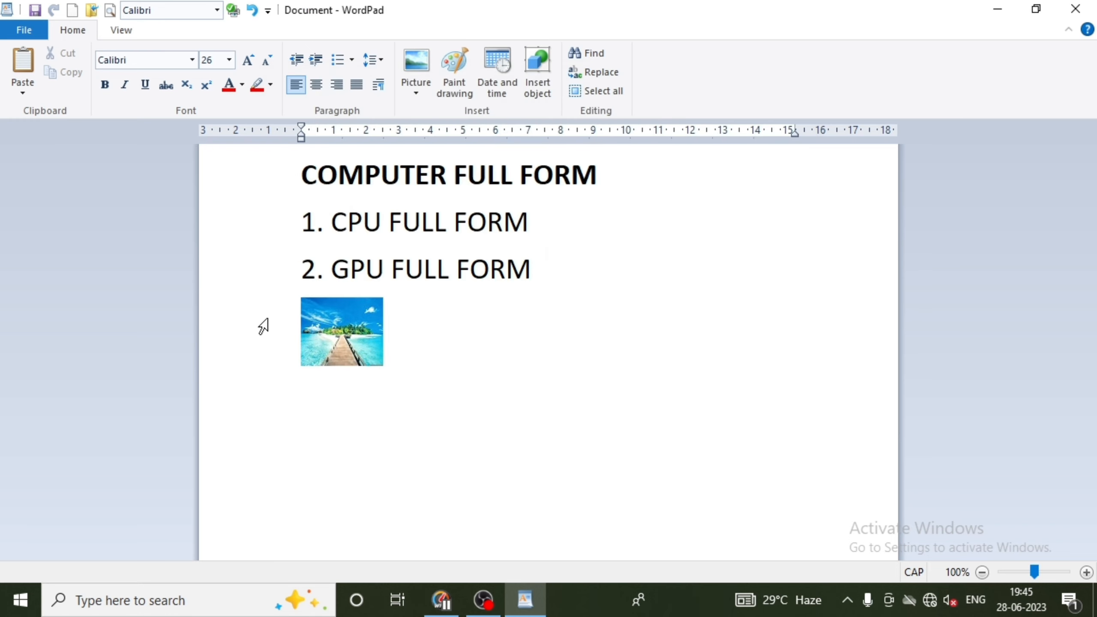
Try right, center and left alignment on the inserted beach picture, ending with it centered
left_click(321, 335)
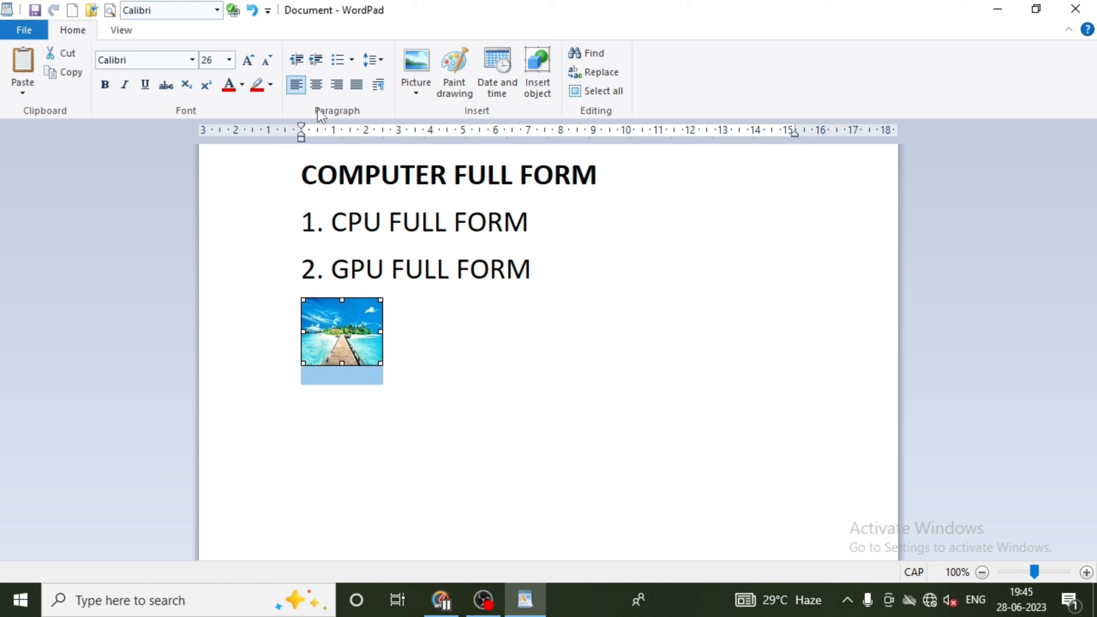
left_click(335, 86)
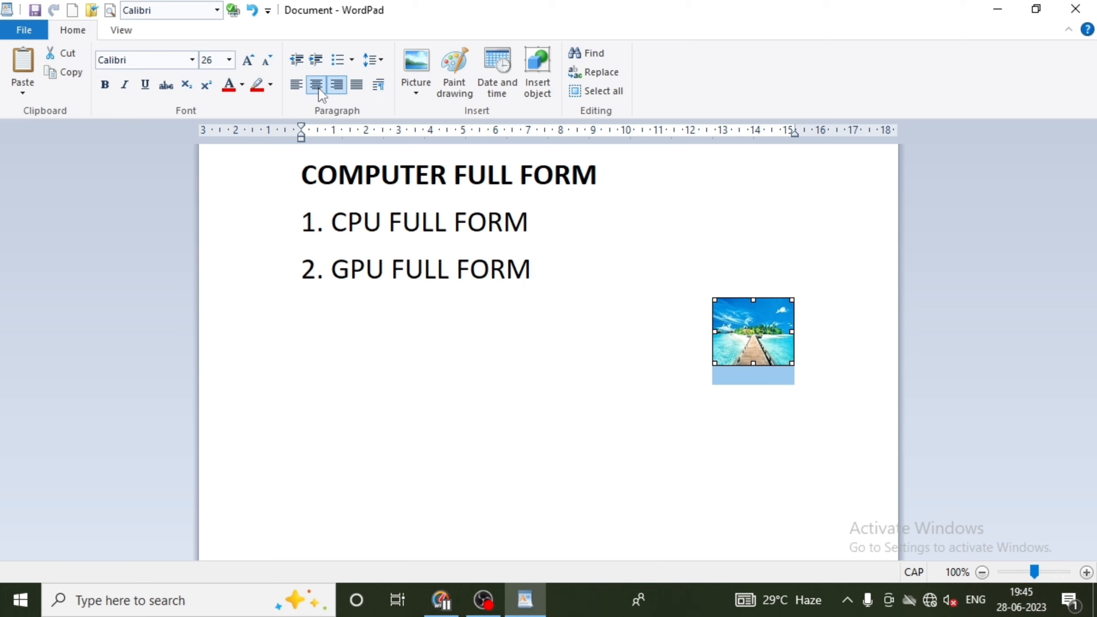
left_click(318, 87)
left_click(297, 86)
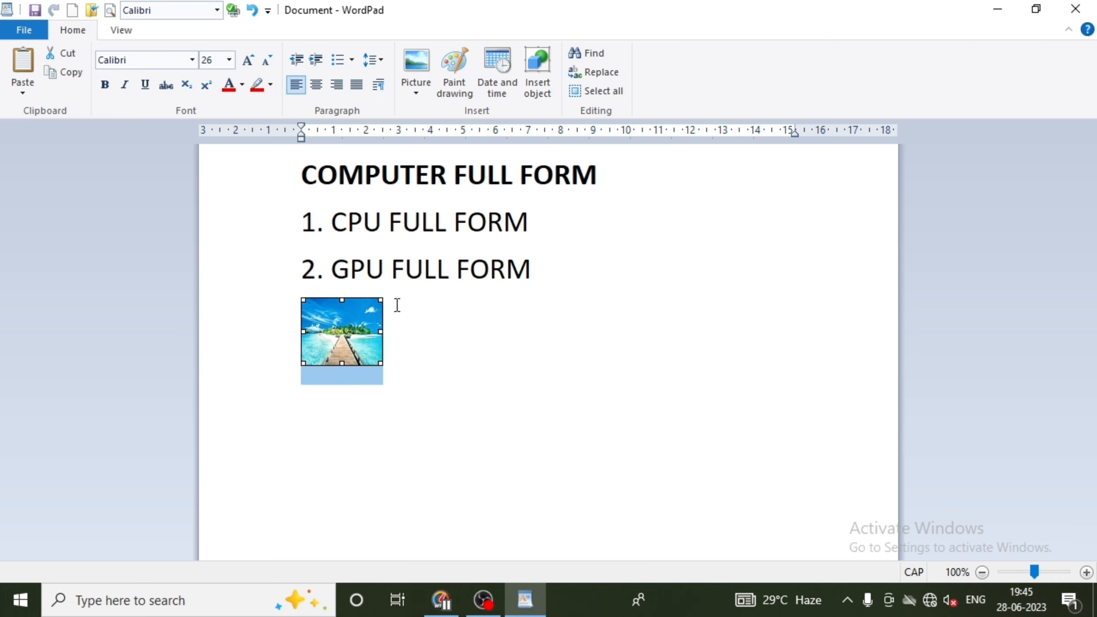
left_click(318, 89)
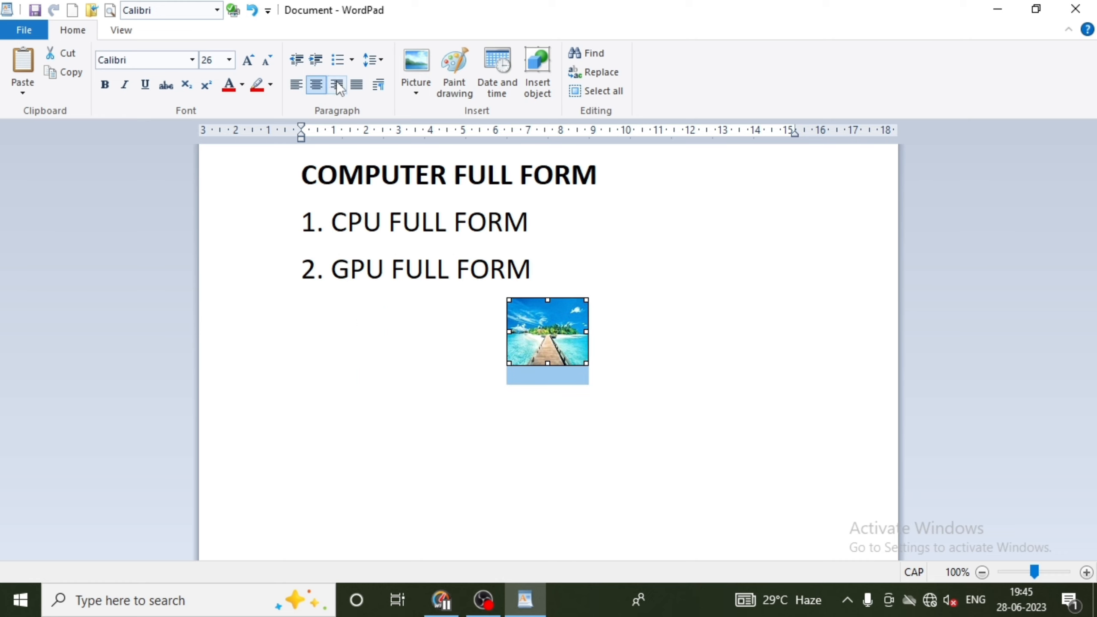
left_click(337, 89)
left_click(295, 86)
left_click(315, 87)
Change the beach picture to the red teacup picture from the Pictures folder
left_click(416, 87)
left_click(440, 132)
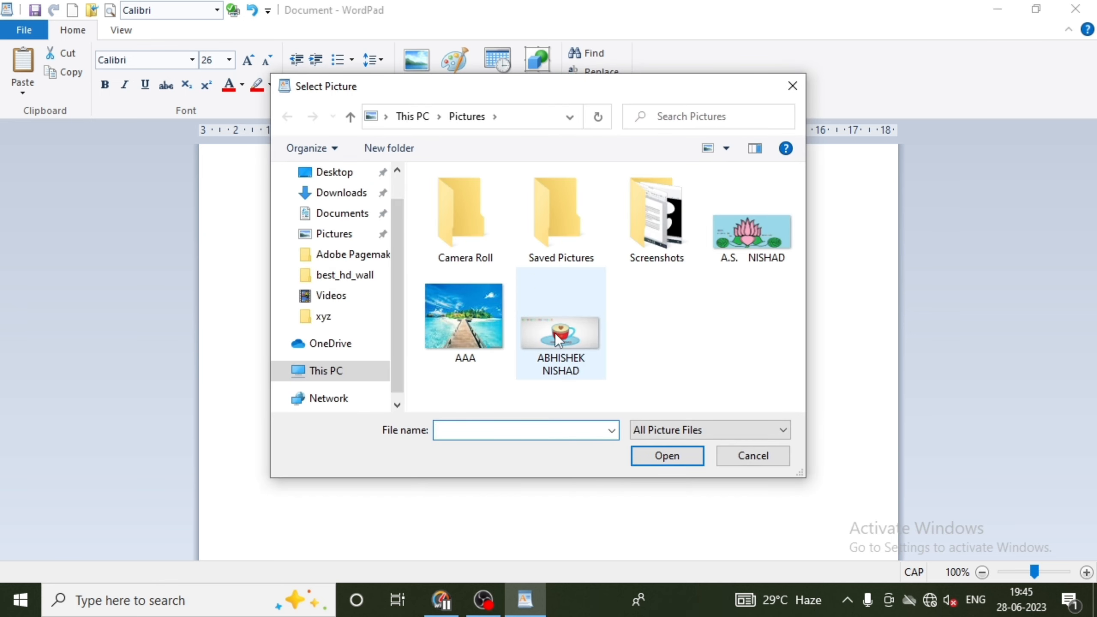
left_click(562, 333)
left_click(664, 458)
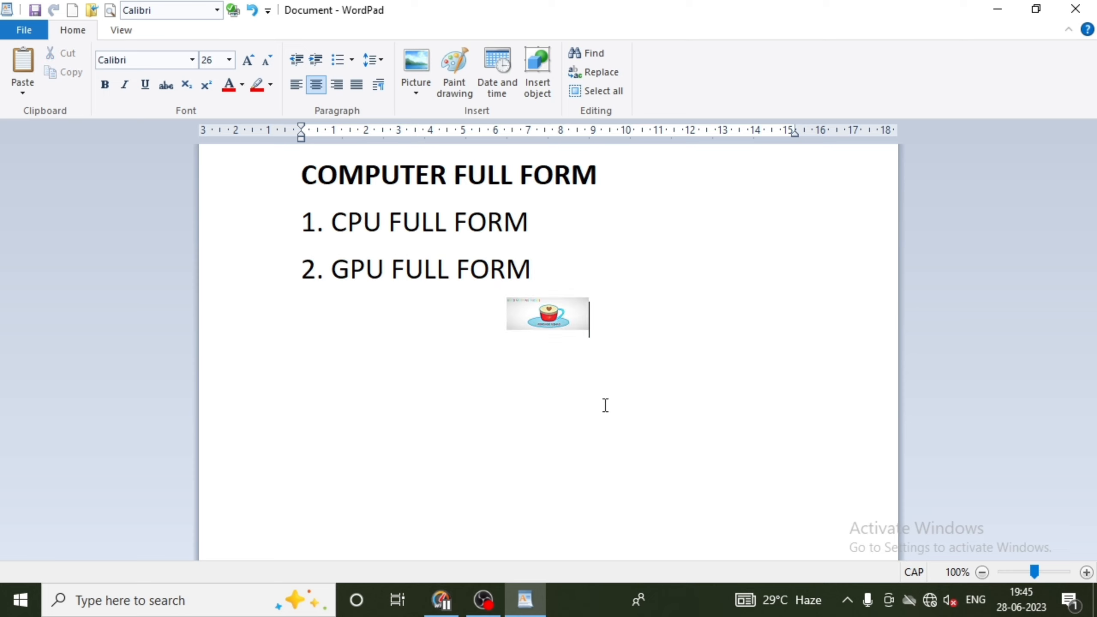
Resize the teacup picture to 10% horizontally and vertically with the aspect ratio locked
left_click(422, 86)
left_click(521, 303)
left_click(533, 323)
left_click(416, 93)
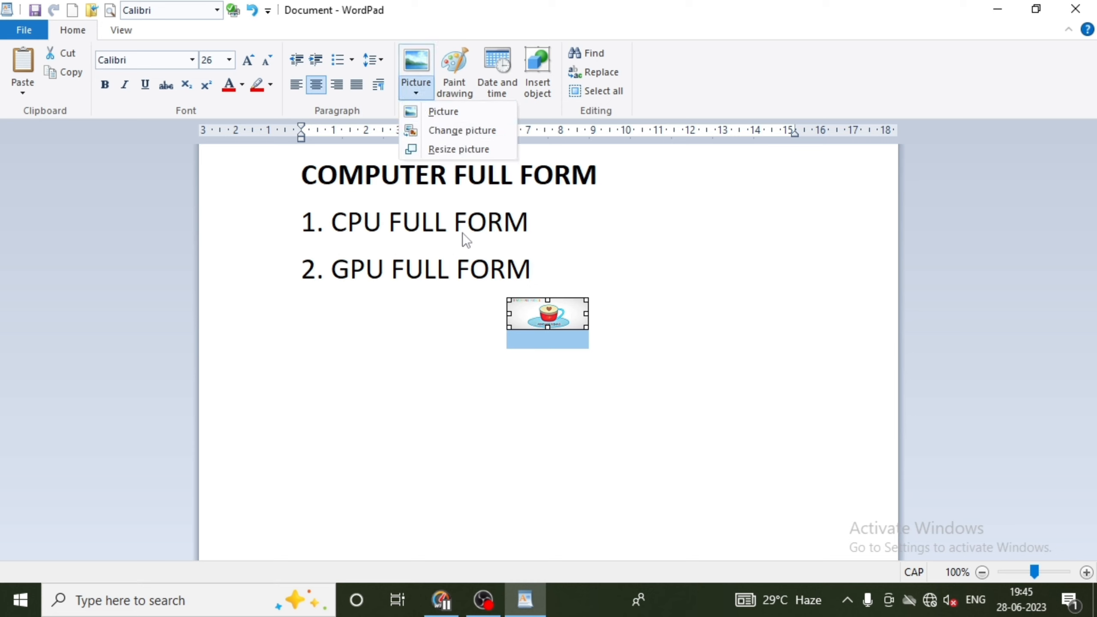
left_click(441, 151)
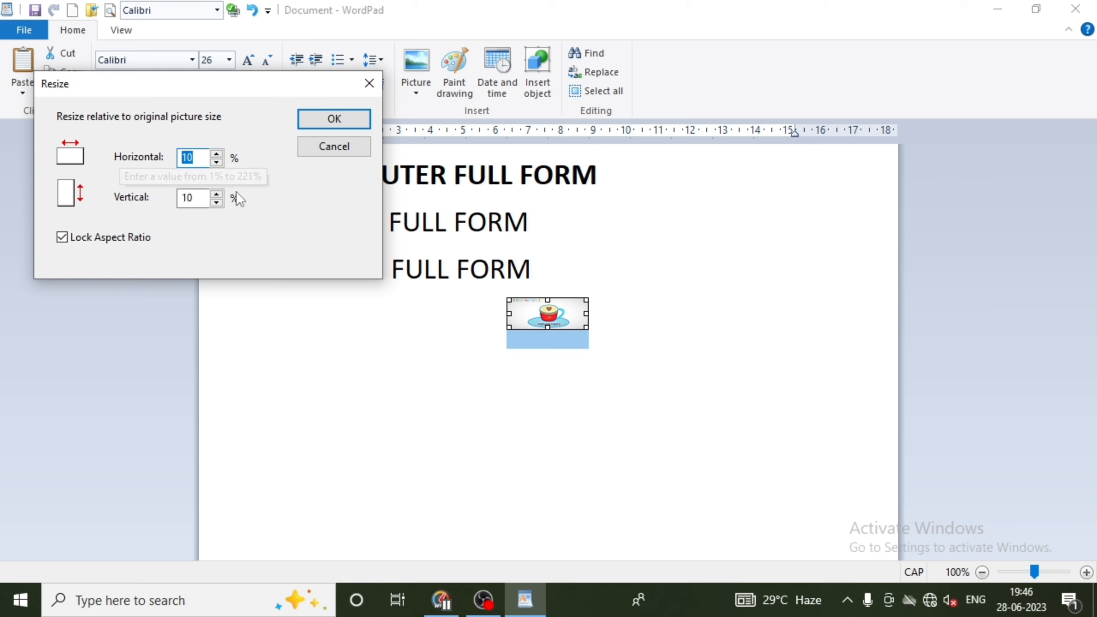
left_click(328, 120)
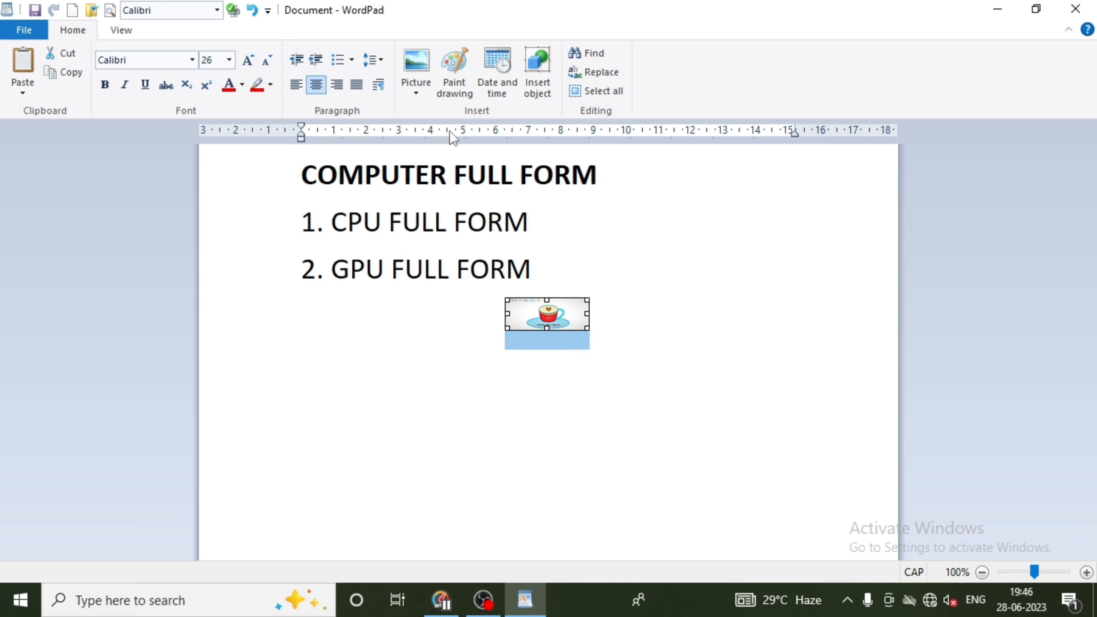
Insert a Paint drawing into the document and enlarge its canvas to a wide rectangle
left_click(471, 93)
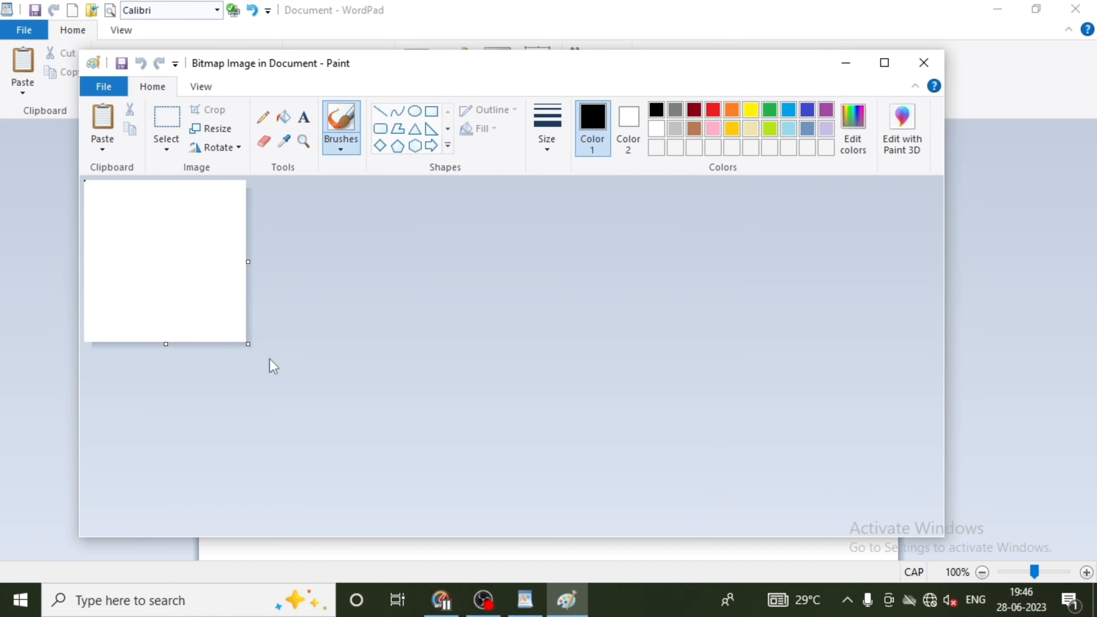
mouse_move(248, 344)
left_mouse_down()
mouse_move(825, 392)
mouse_move(782, 468)
left_mouse_up()
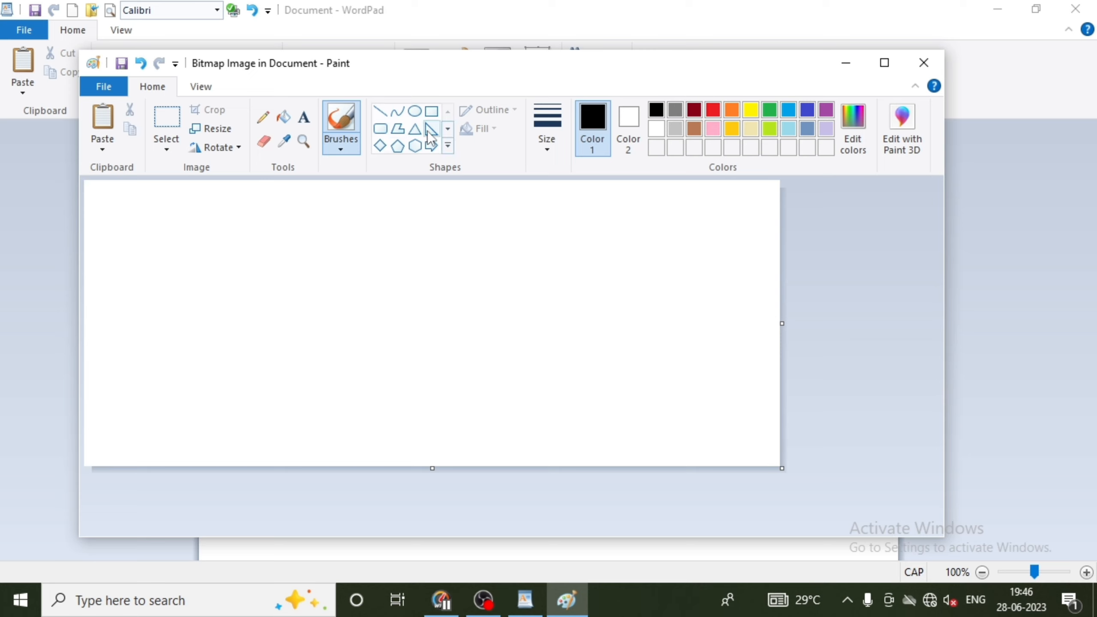
Draw a large heart with a black outline in the upper middle of the canvas
left_click(448, 146)
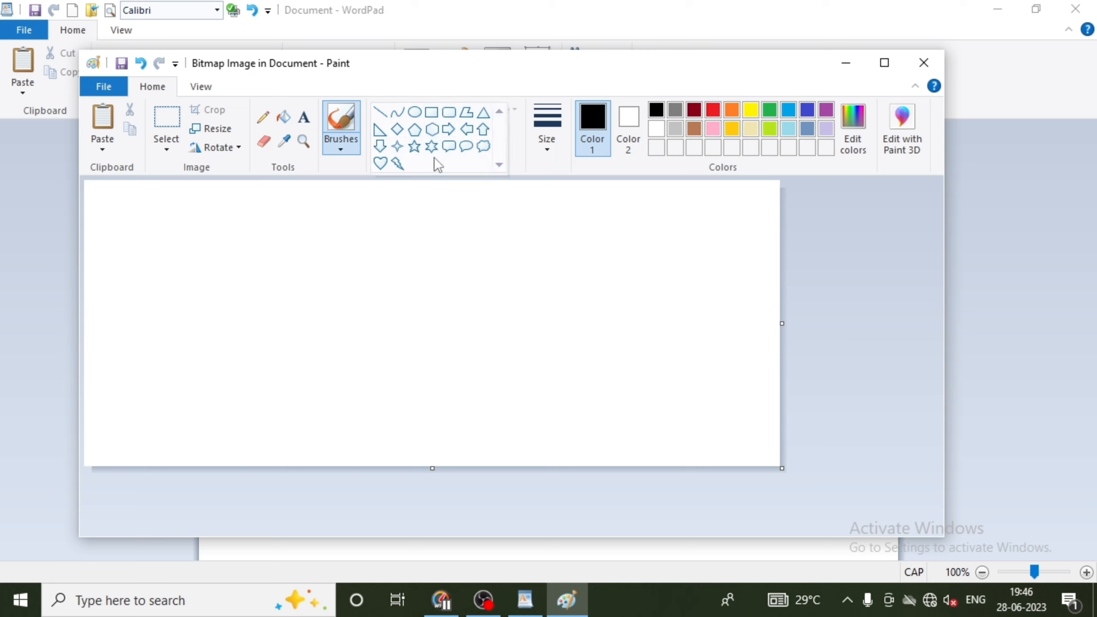
left_click(379, 163)
left_click_drag(273, 193, 477, 365)
Fill the heart with red and return to the WordPad document
left_click(283, 116)
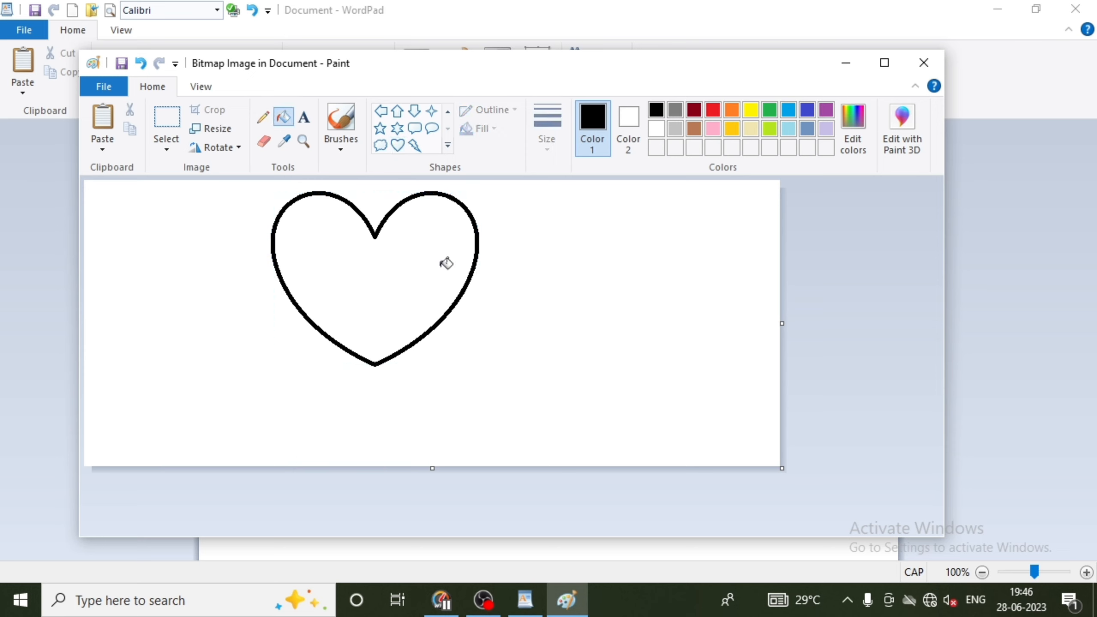
left_click(712, 111)
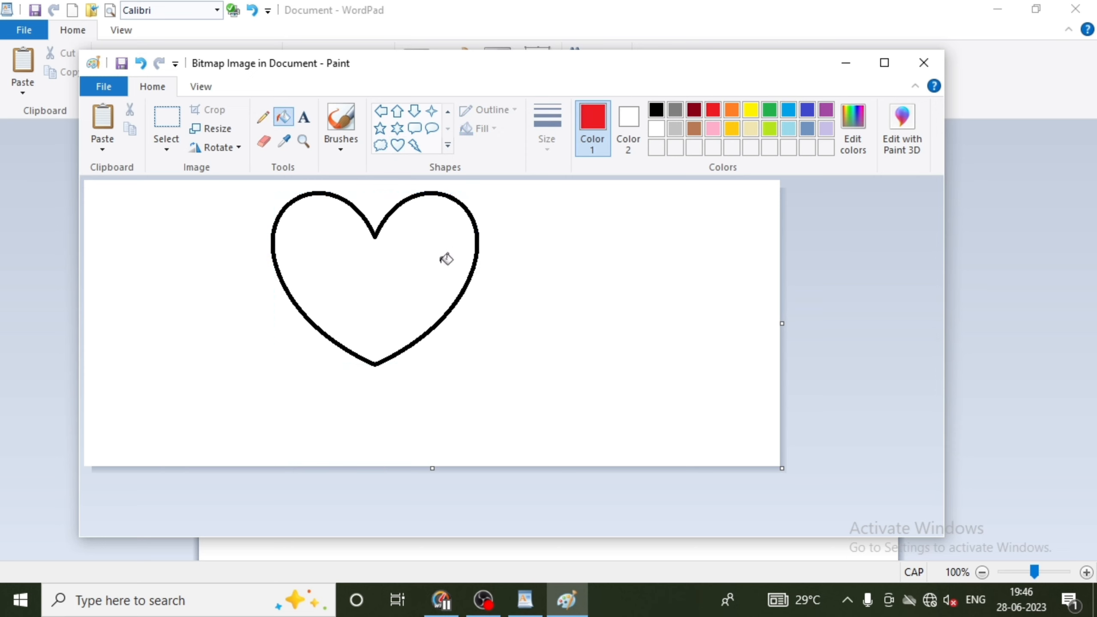
left_click(446, 259)
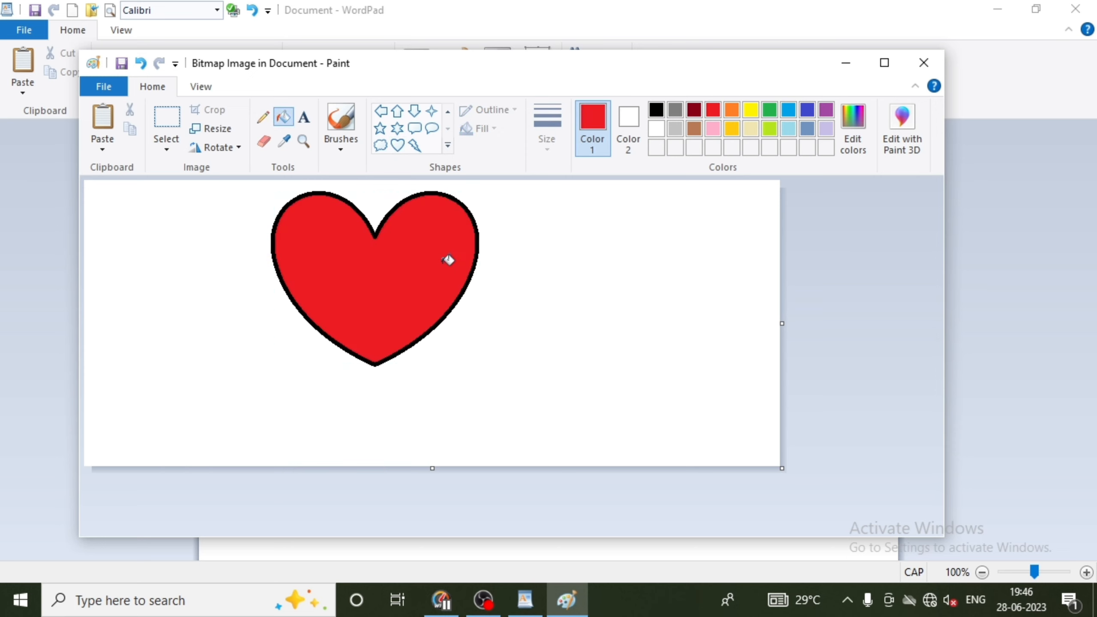
left_click(845, 64)
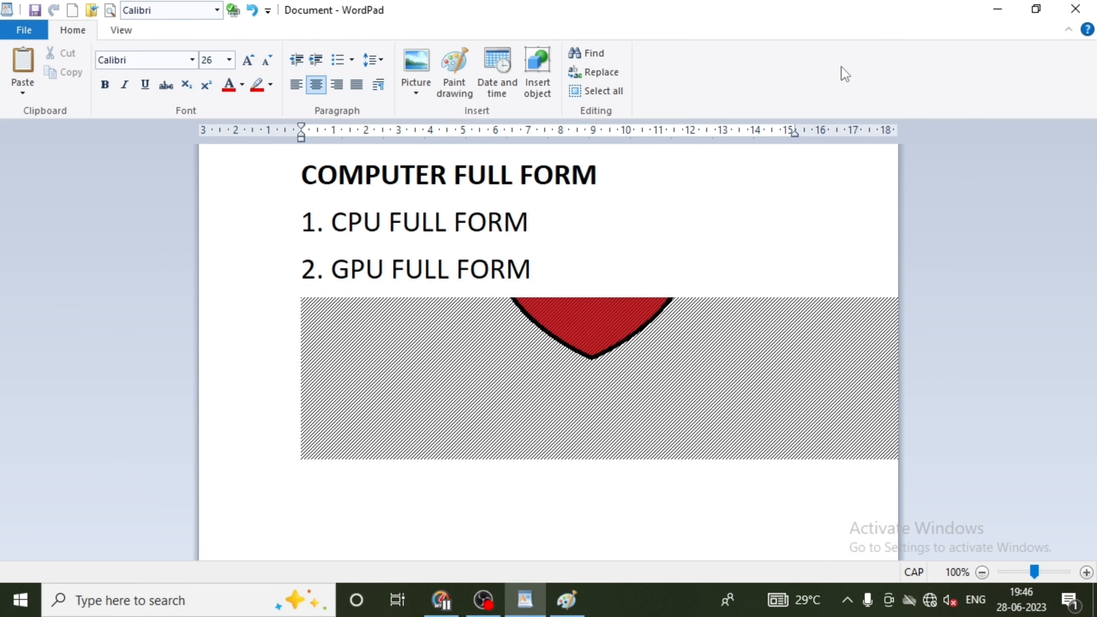
Shrink the embedded heart drawing below the GPU FULL FORM line to about 3.7 cm wide and 2.5 cm high
left_click(568, 343)
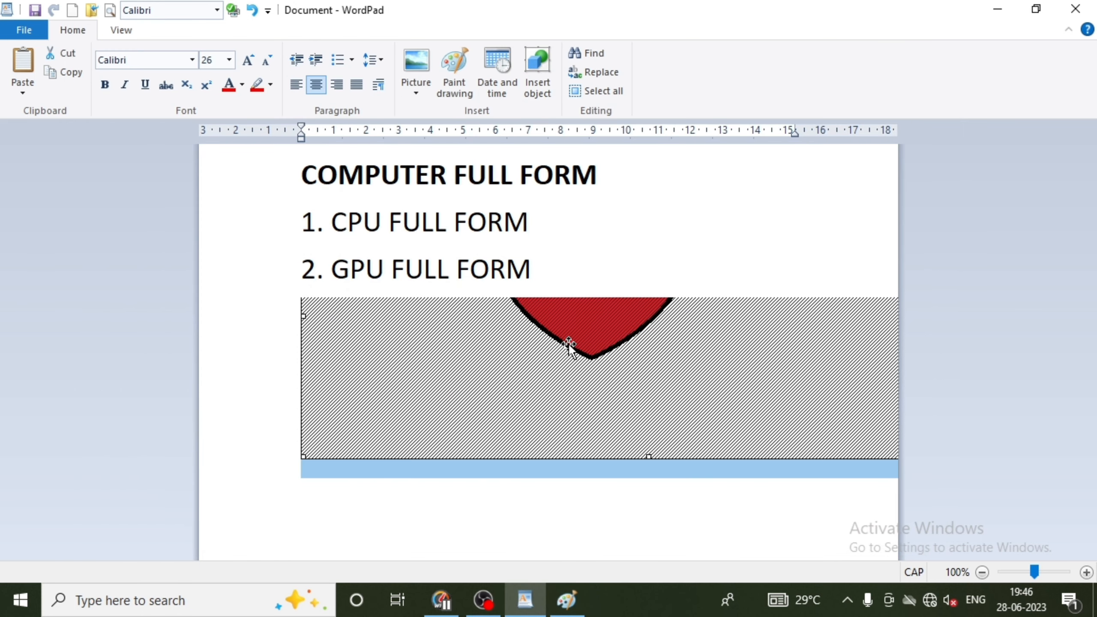
left_click(297, 324)
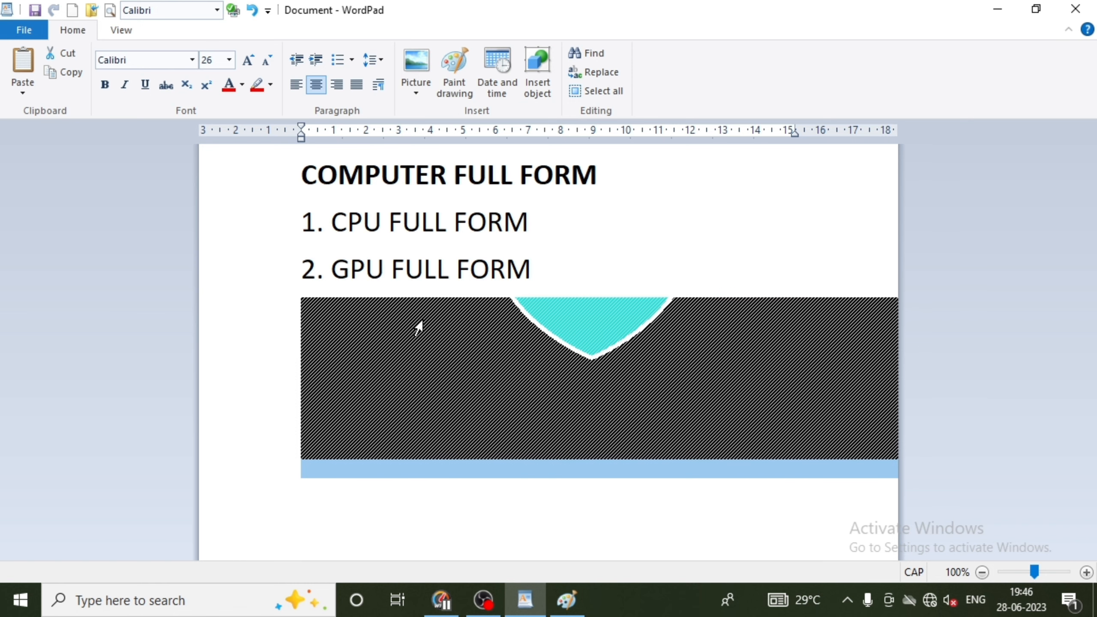
left_click(623, 382)
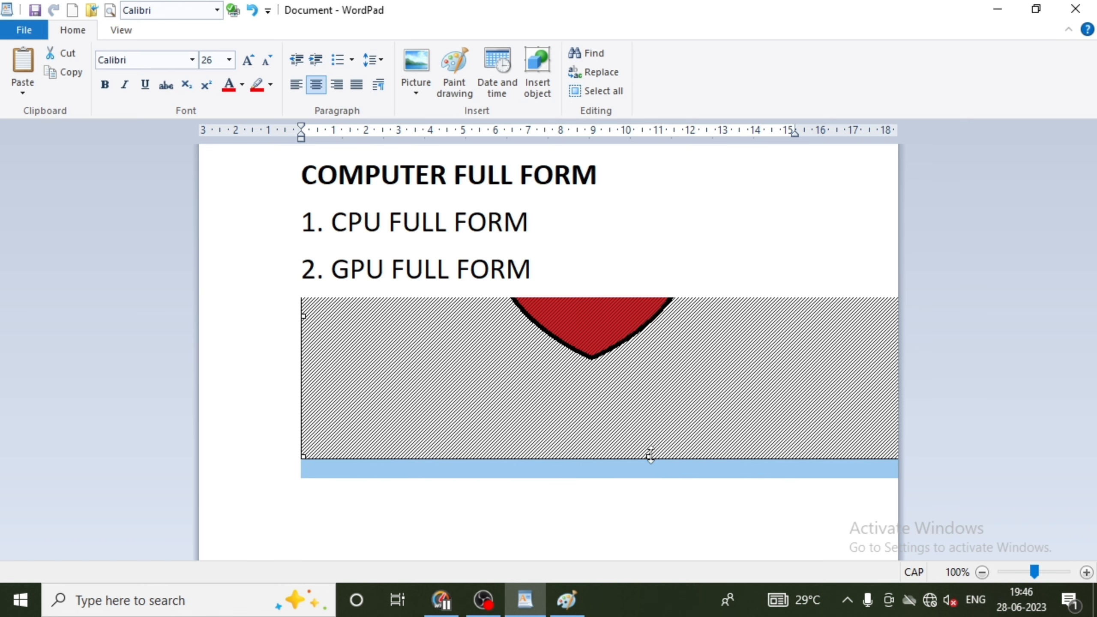
left_click_drag(650, 456, 642, 386)
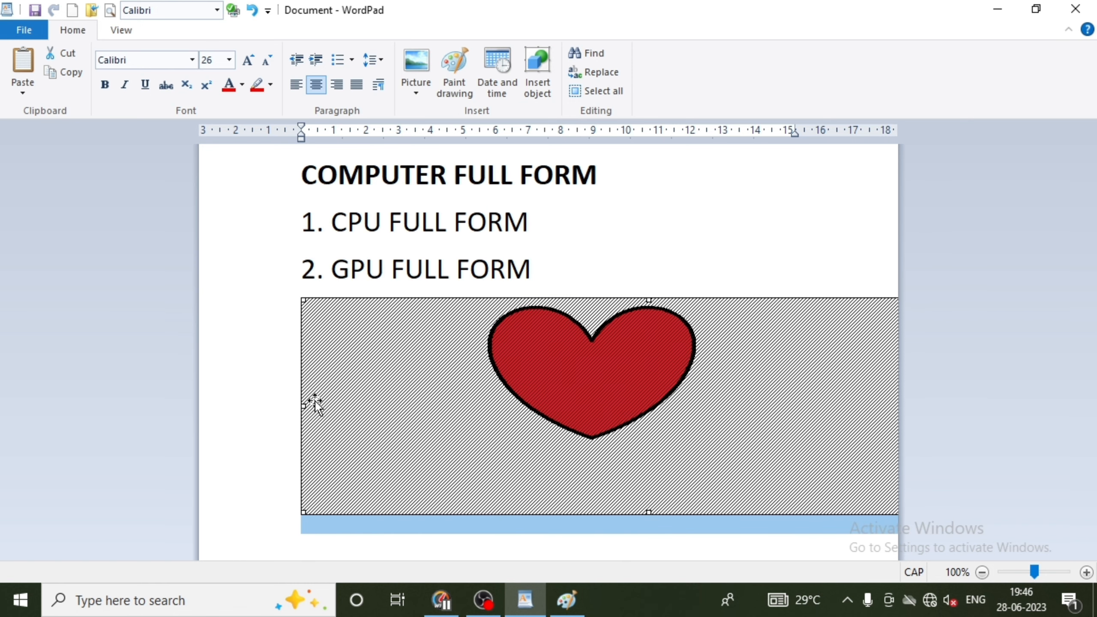
left_click_drag(303, 406, 489, 380)
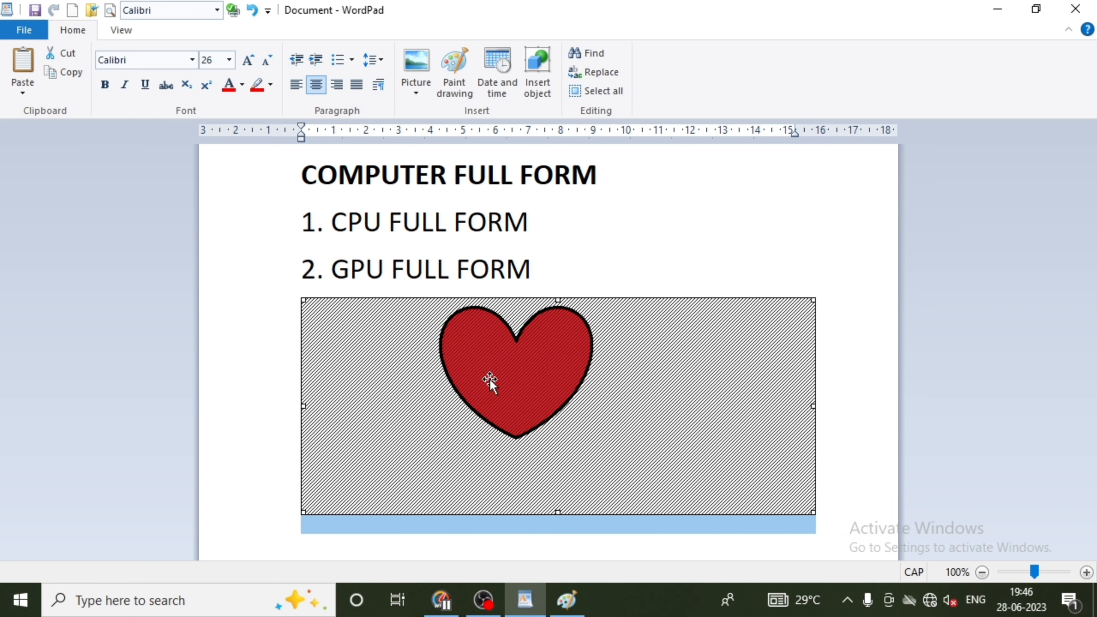
left_click_drag(815, 407, 596, 389)
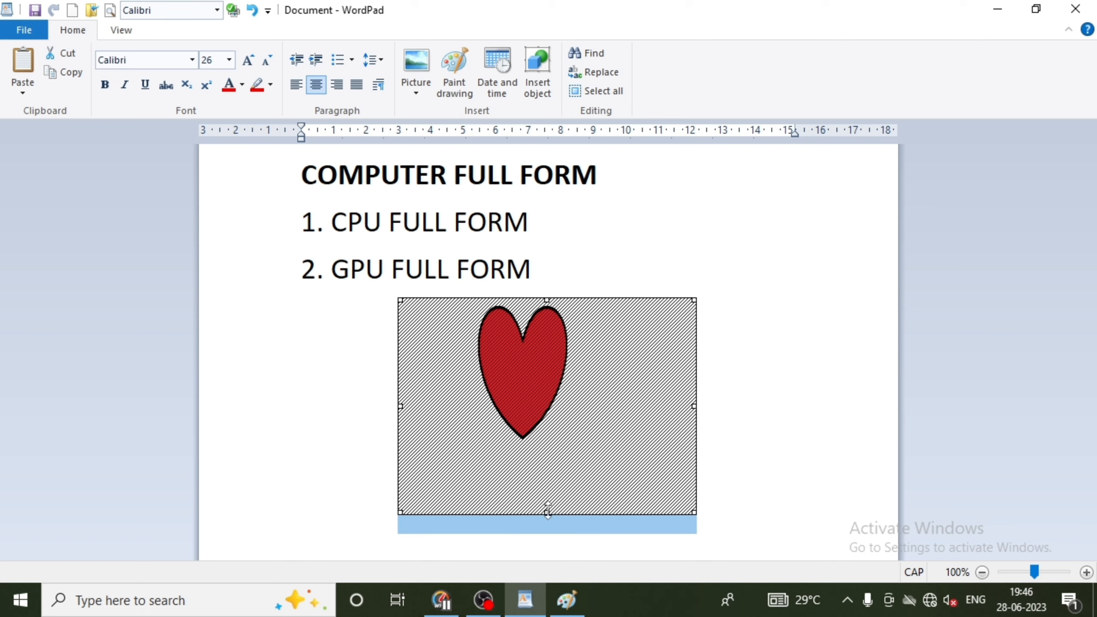
left_click_drag(548, 511, 539, 412)
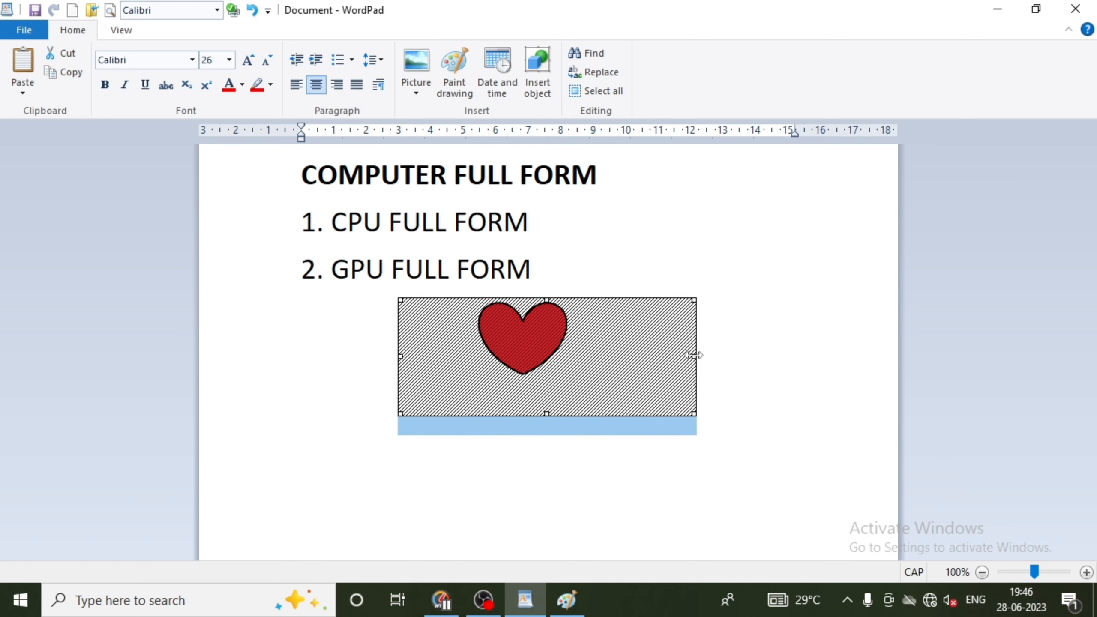
left_click_drag(693, 355, 579, 351)
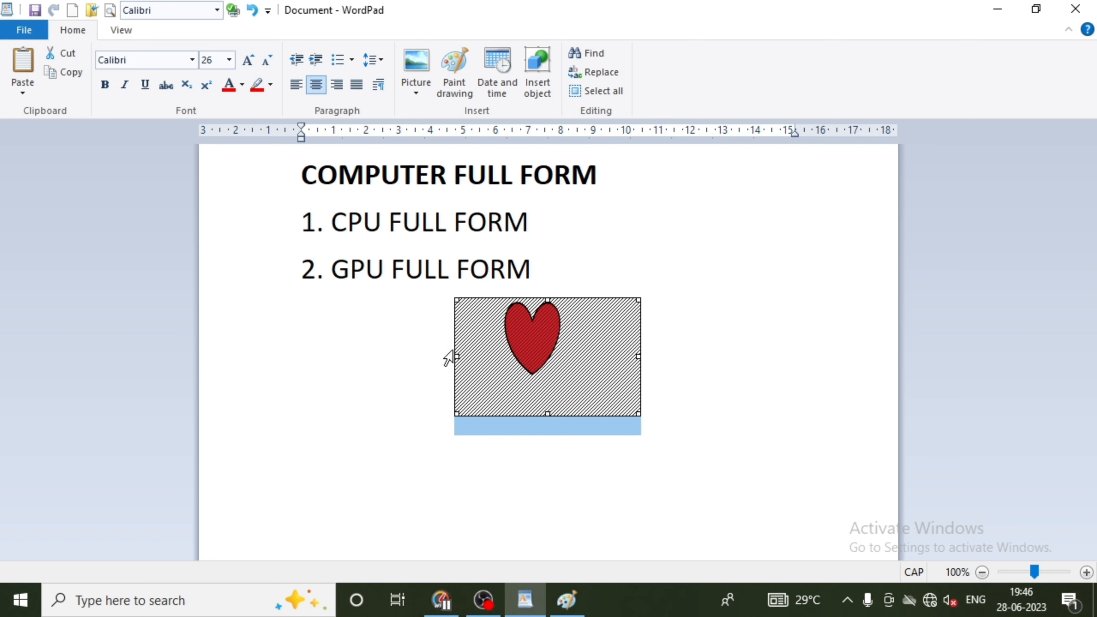
left_click_drag(448, 357, 466, 357)
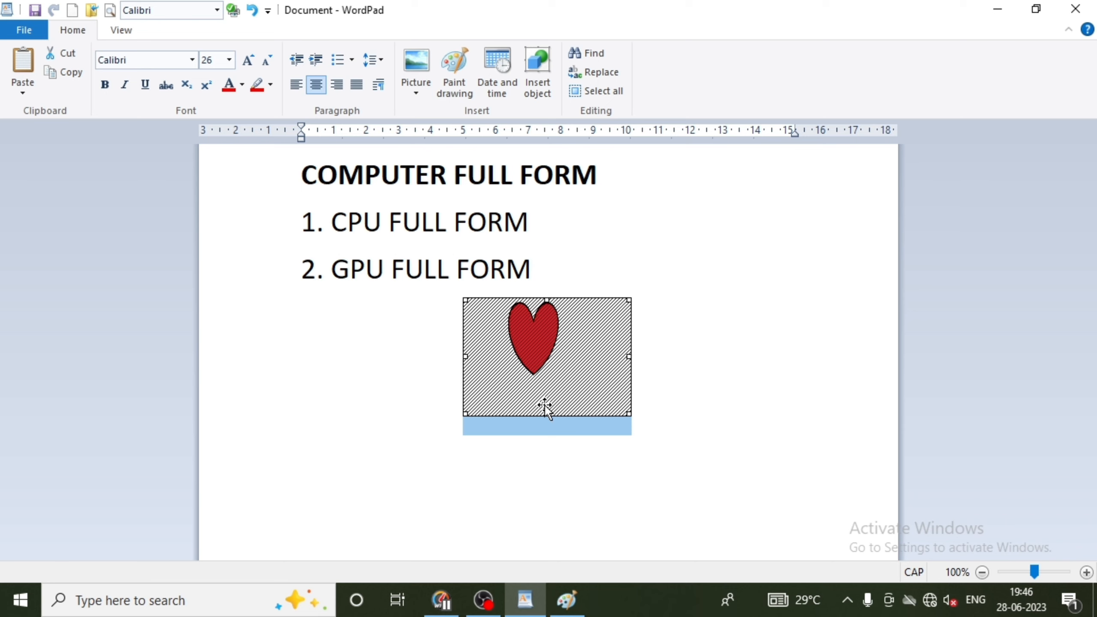
left_click_drag(545, 412, 545, 392)
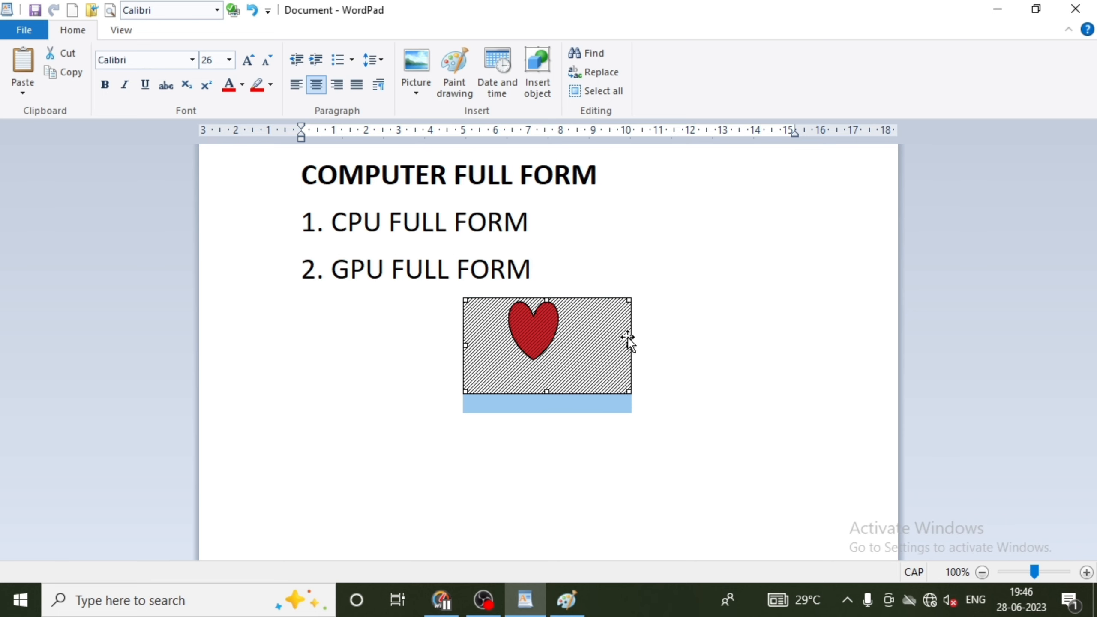
left_click_drag(627, 351, 579, 339)
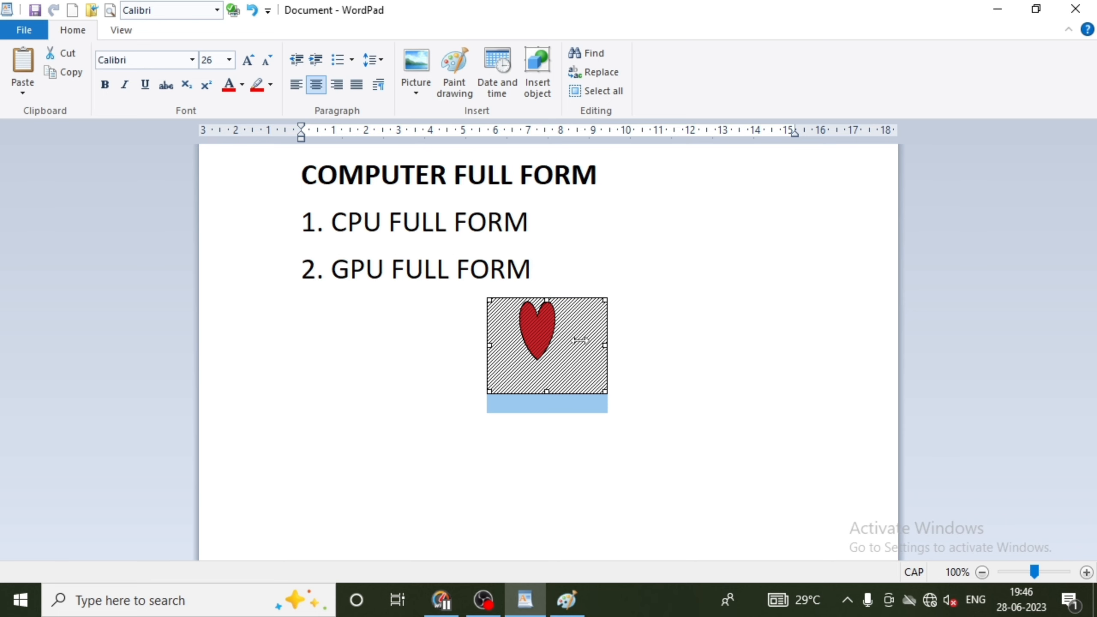
left_click_drag(547, 392, 550, 377)
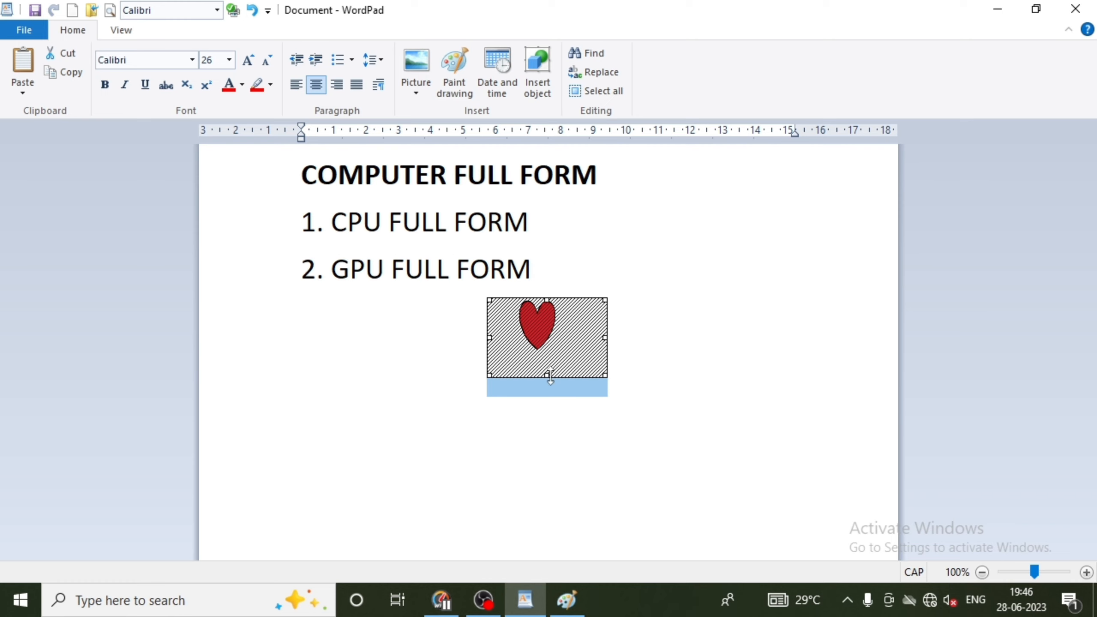
left_click(749, 295)
left_click(545, 346)
left_click(625, 260)
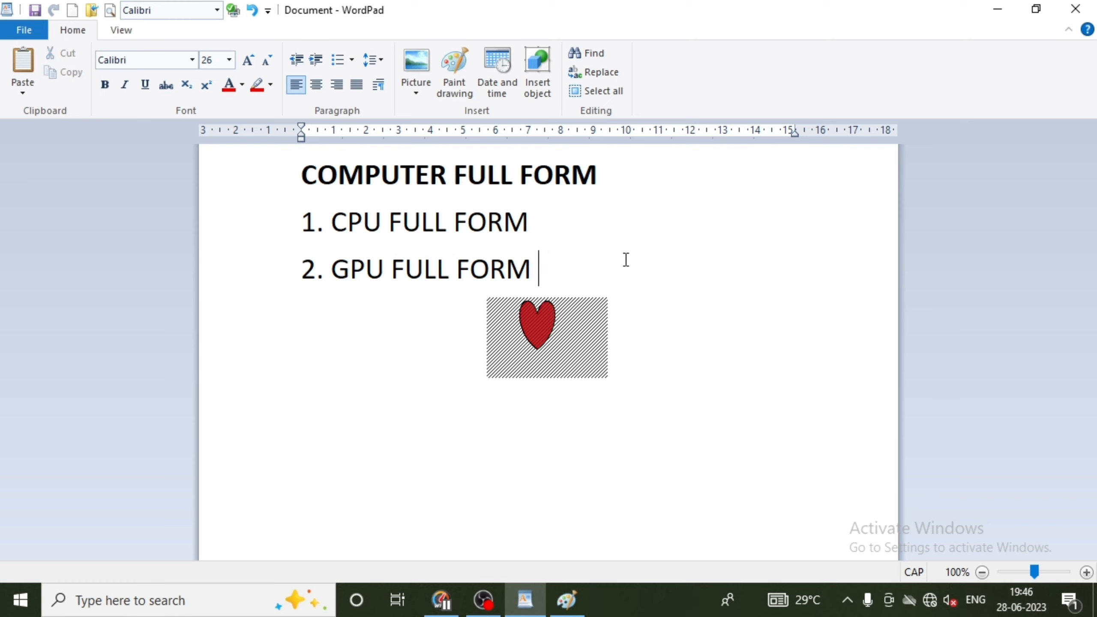
Insert an empty Paint drawing at the GPU FULL FORM line, and start a new blank document without saving the current one
left_click(456, 88)
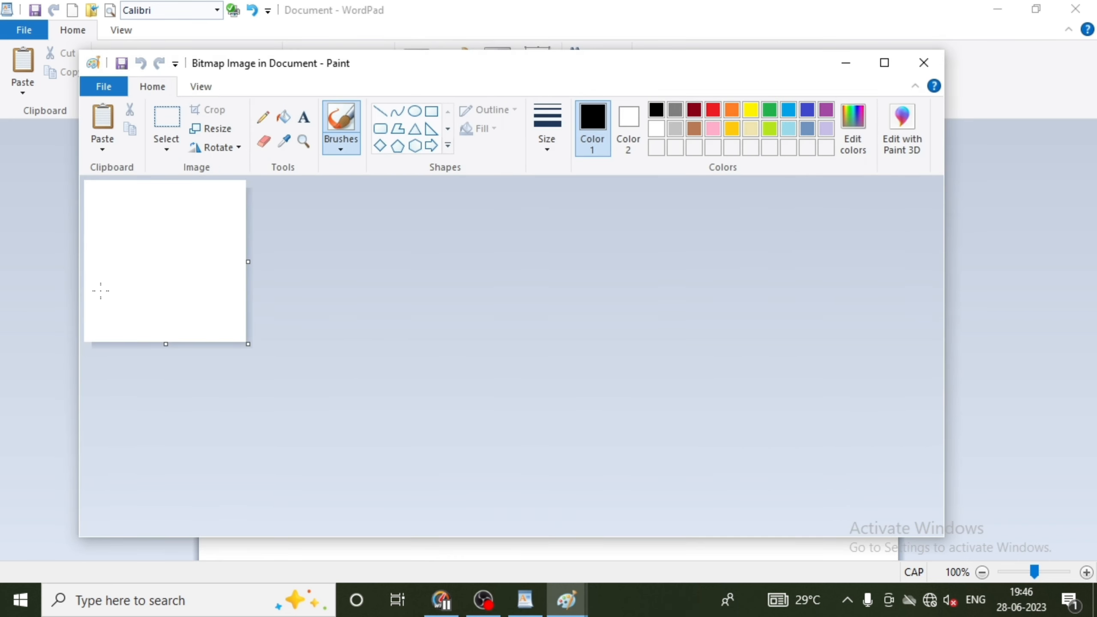
left_click(923, 61)
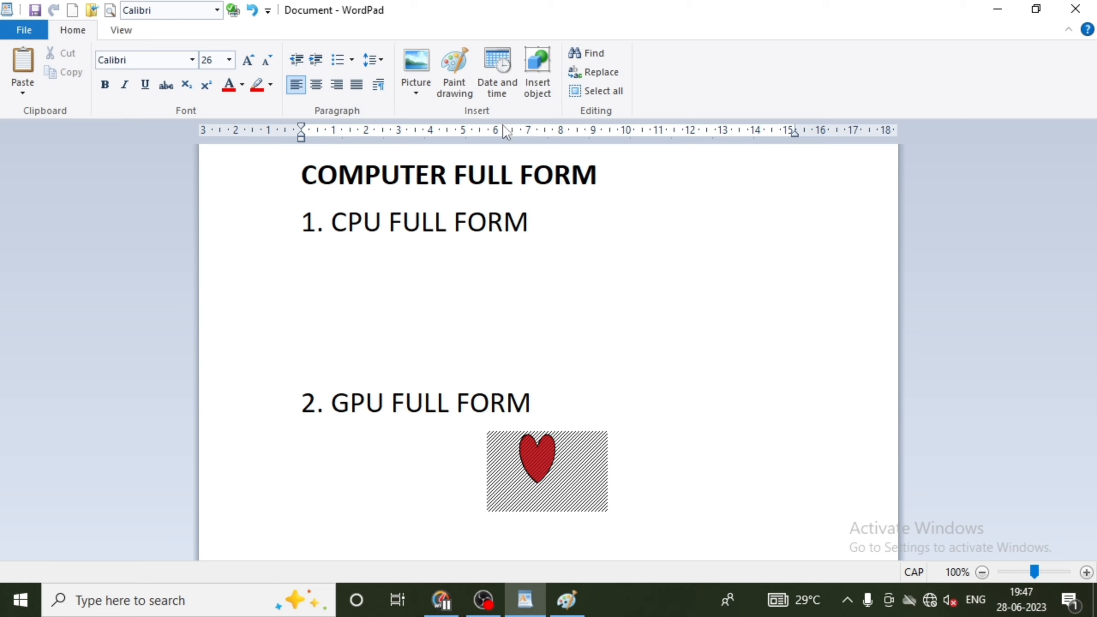
key("alt+F4")
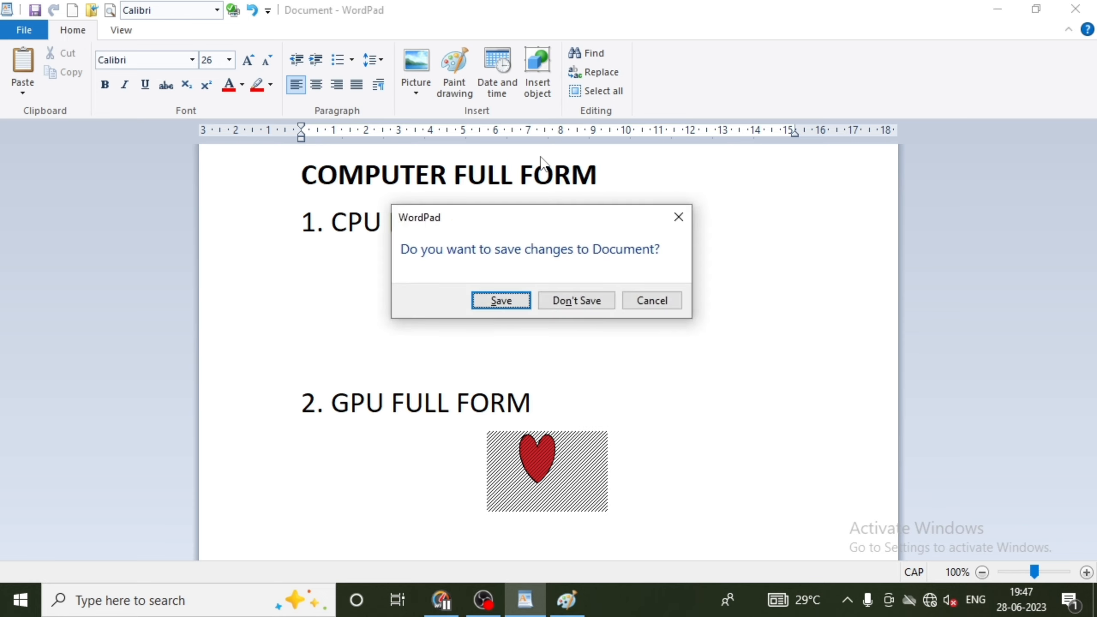
left_click(591, 303)
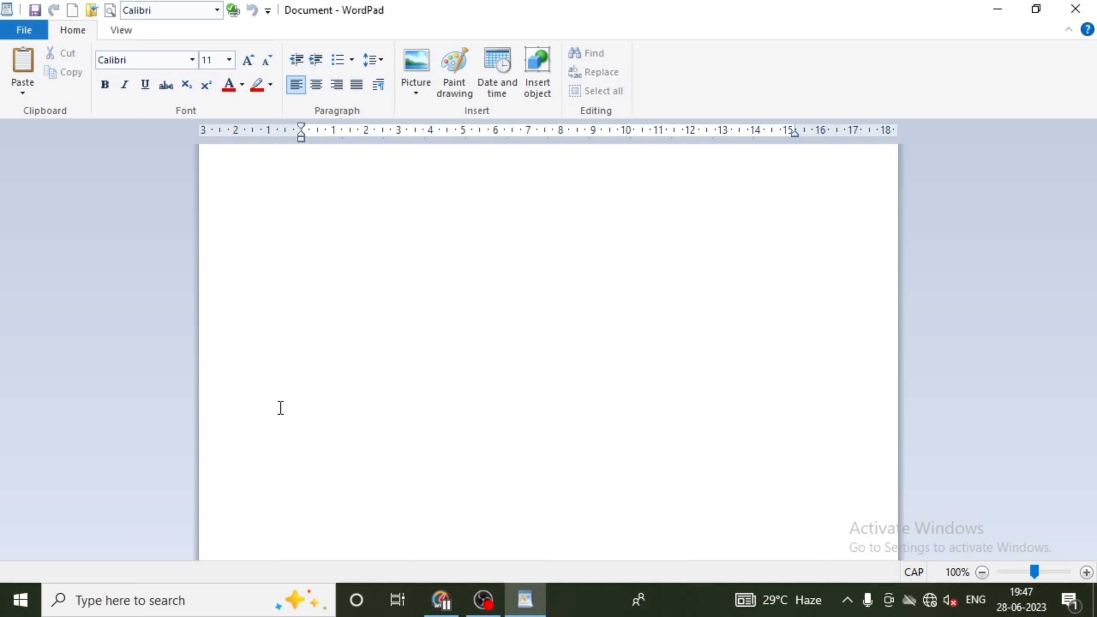
Find Microsoft Word 2010 with the Windows search and open it
type("w")
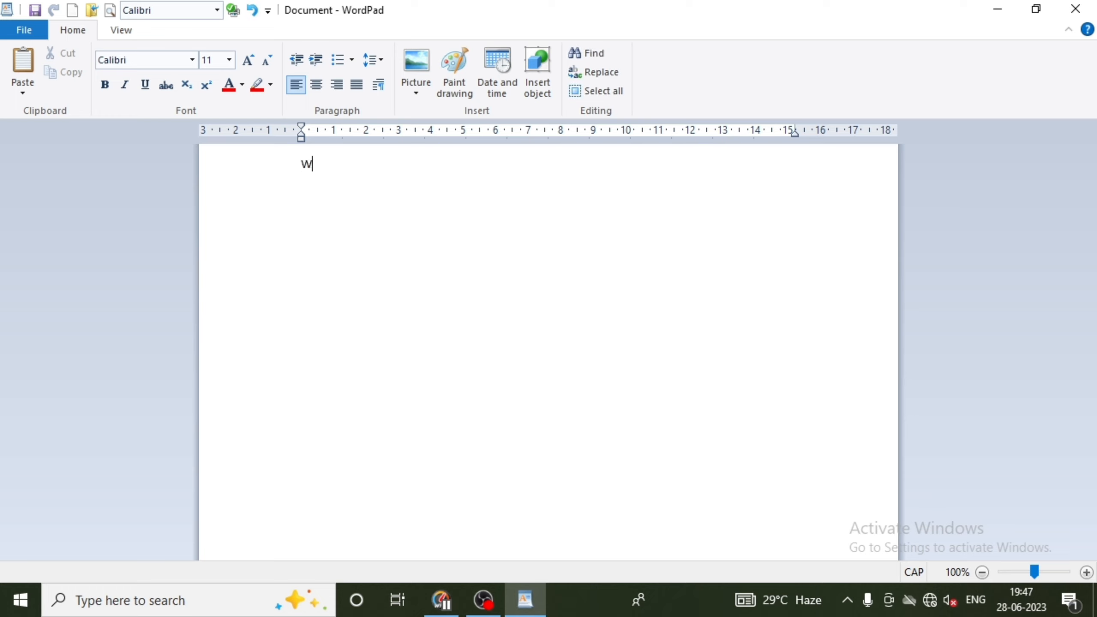
key("BackSpace")
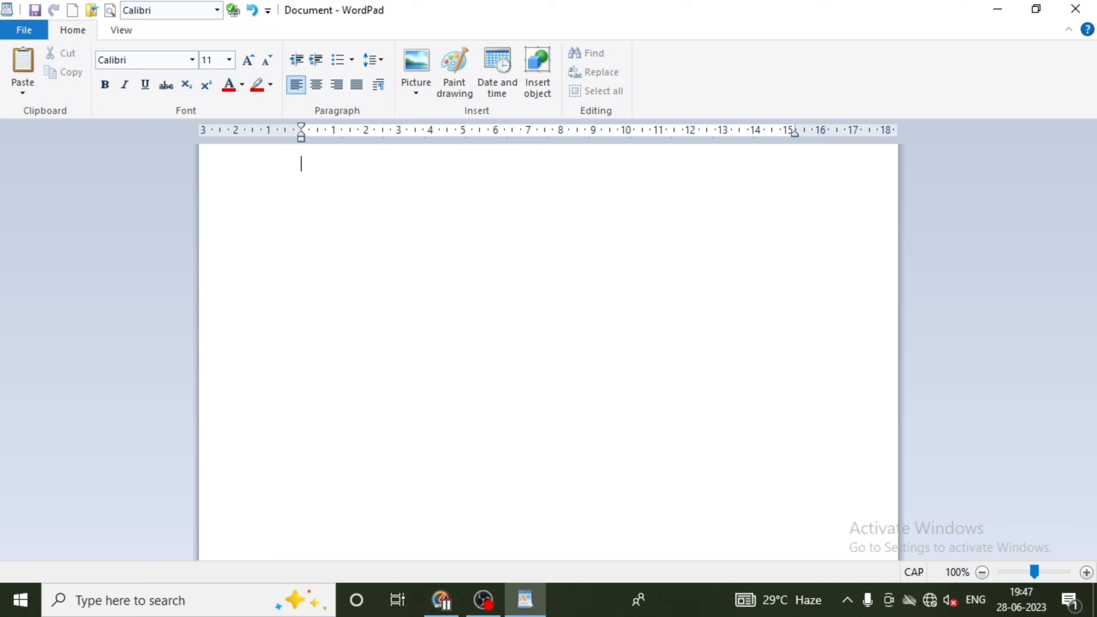
key("super+s")
type("W")
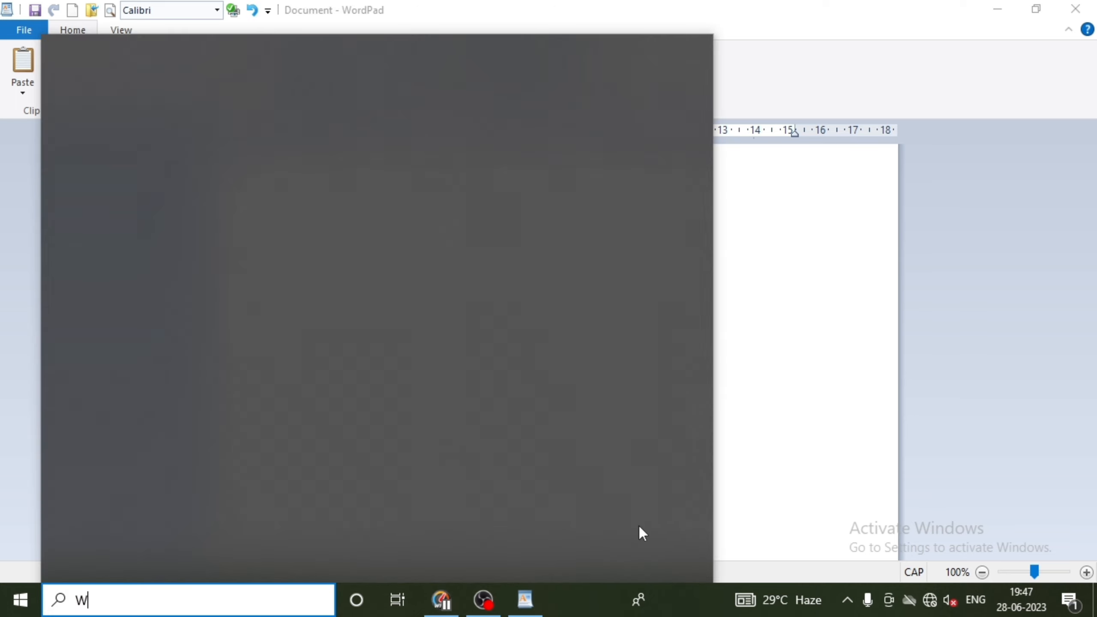
type("I")
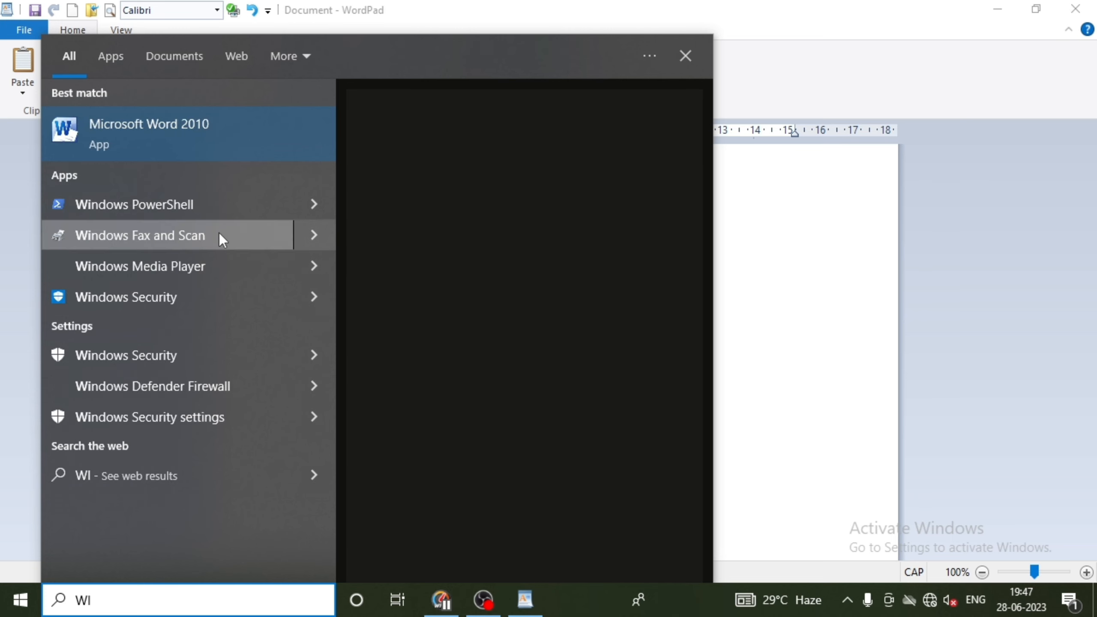
left_click(177, 144)
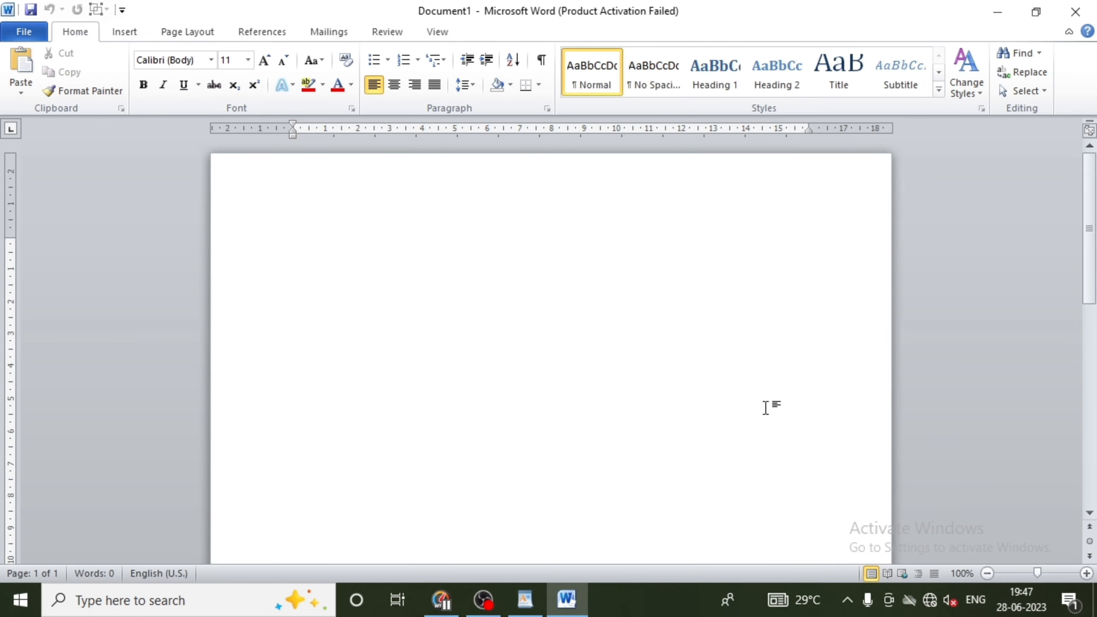
Generate sample paragraphs in the blank Word document with =RAND(), dismissing the Office activation wizard
type("=RAN")
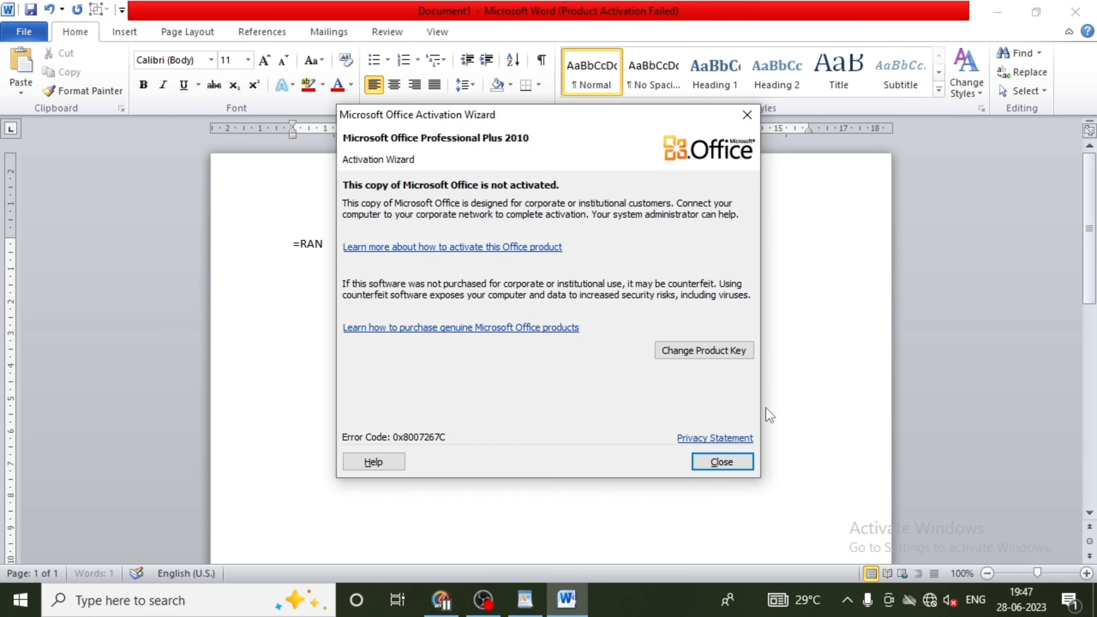
left_click(739, 462)
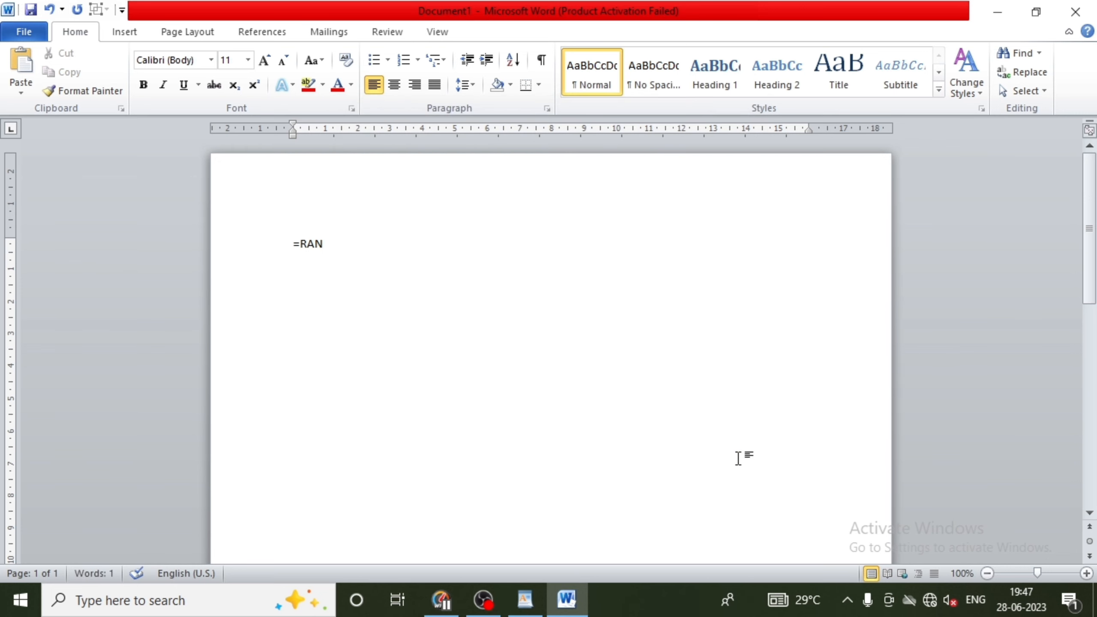
type("D()")
key("Return")
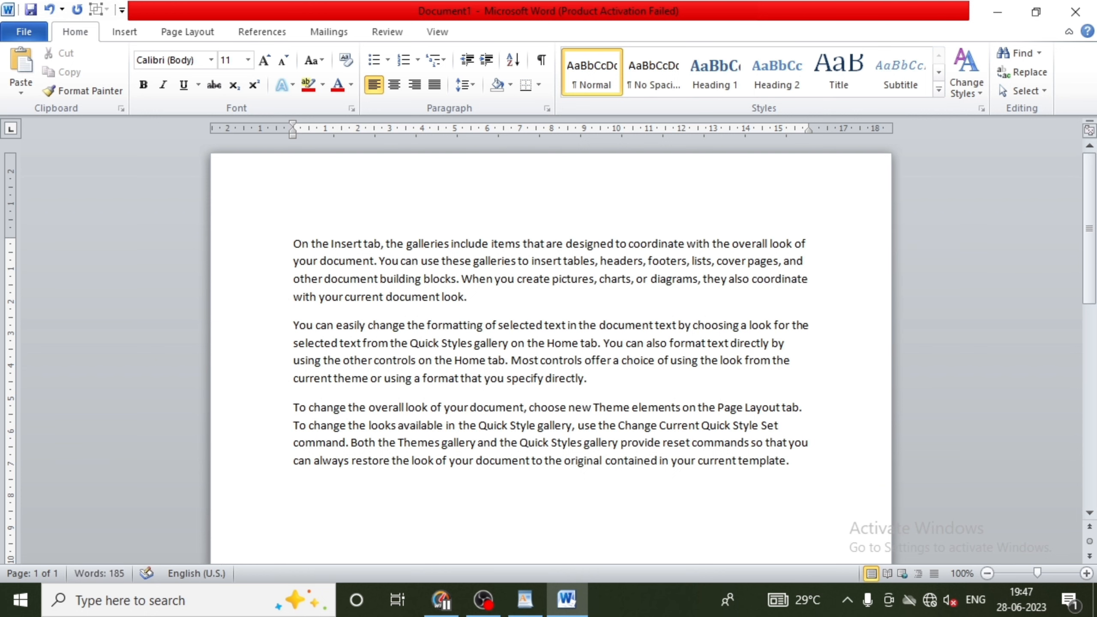
Copy all the sample text from Word and paste it into the blank WordPad document
key("ctrl+a")
key("ctrl+c")
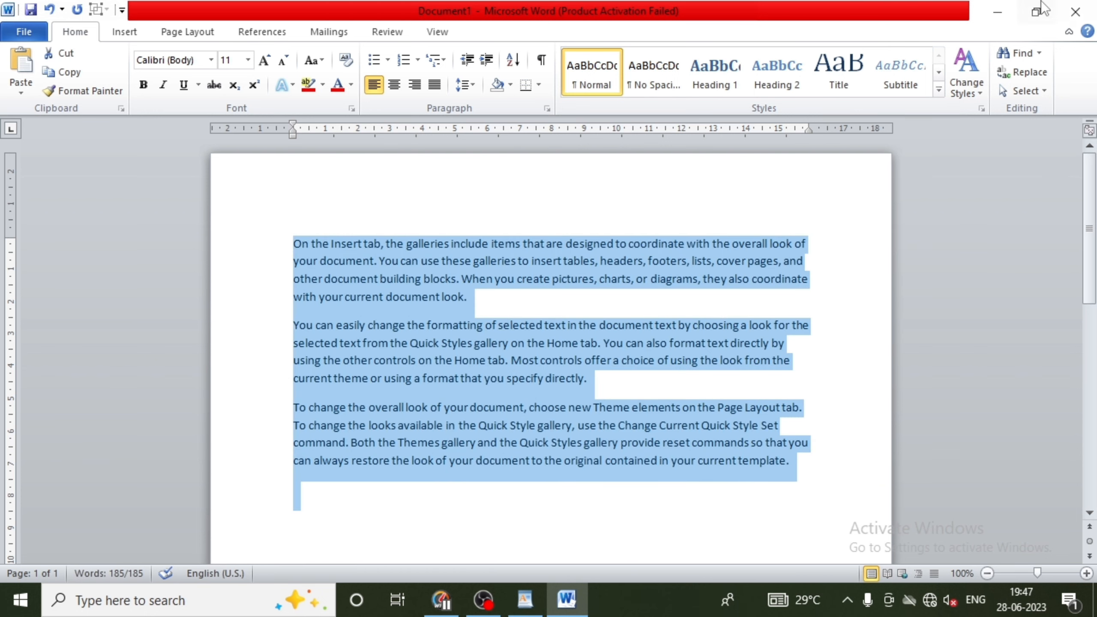
left_click(997, 12)
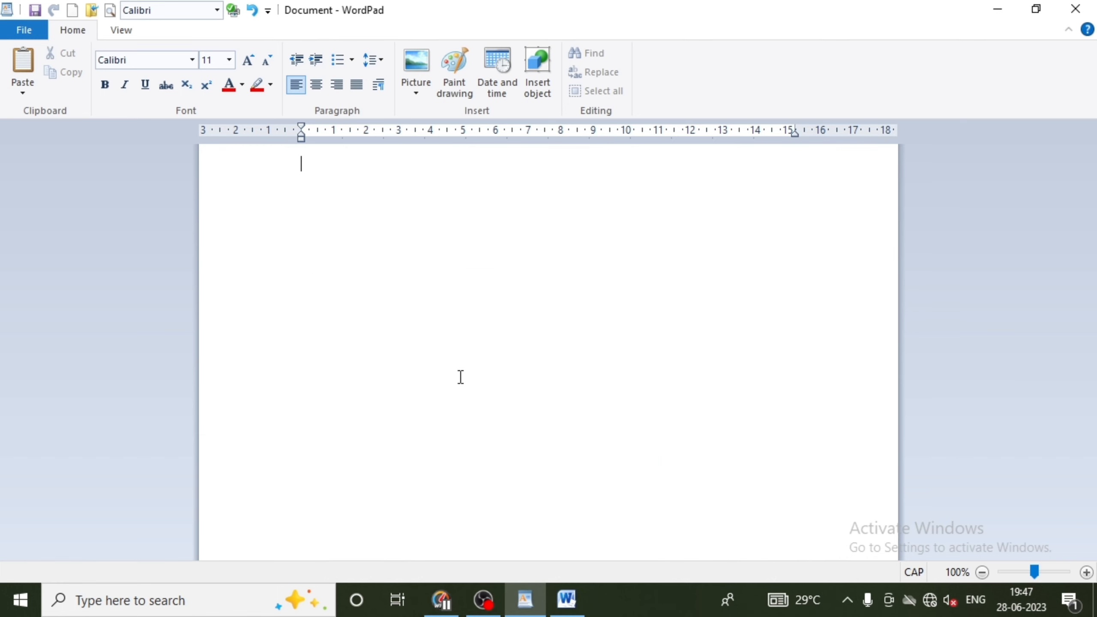
key("ctrl+v")
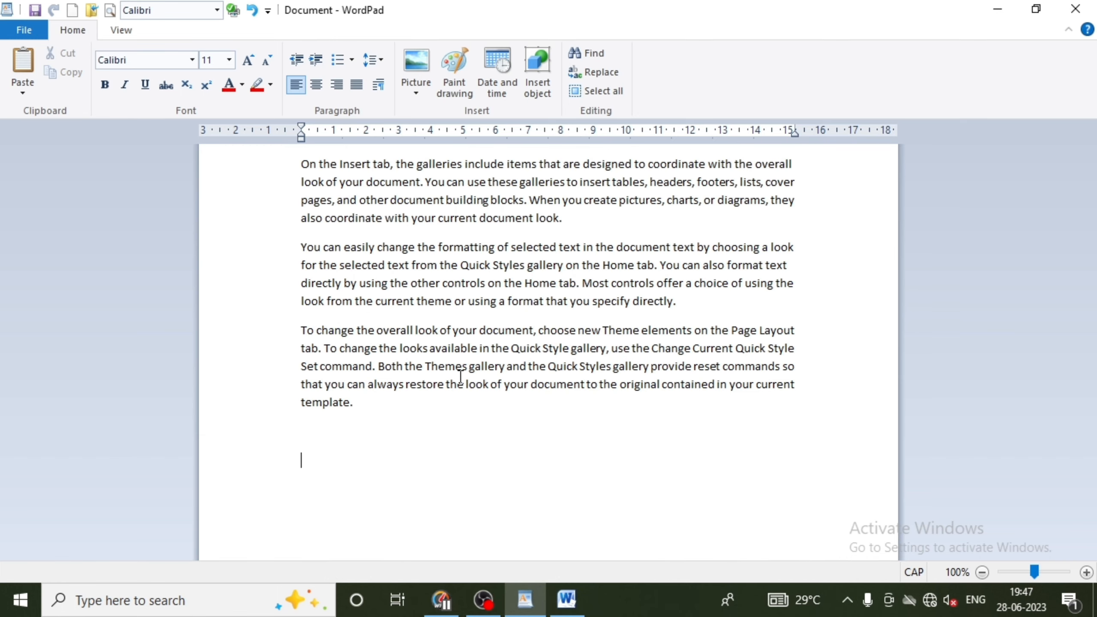
Insert the current date below the pasted paragraphs in the format "Wednesday, 28 June, 2023"
left_click(506, 91)
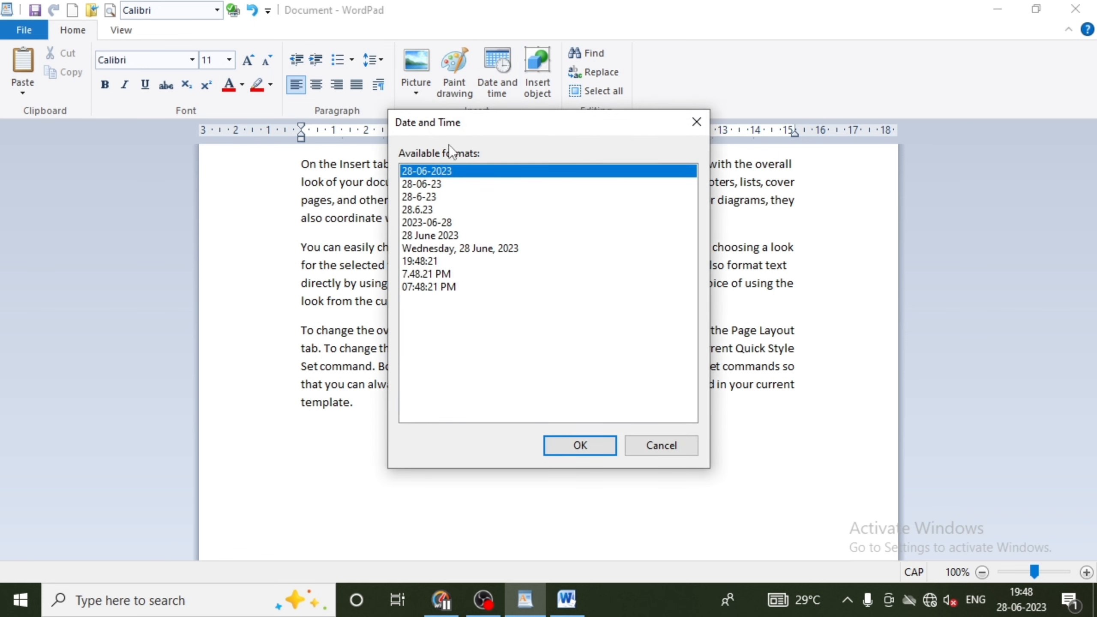
left_click(477, 250)
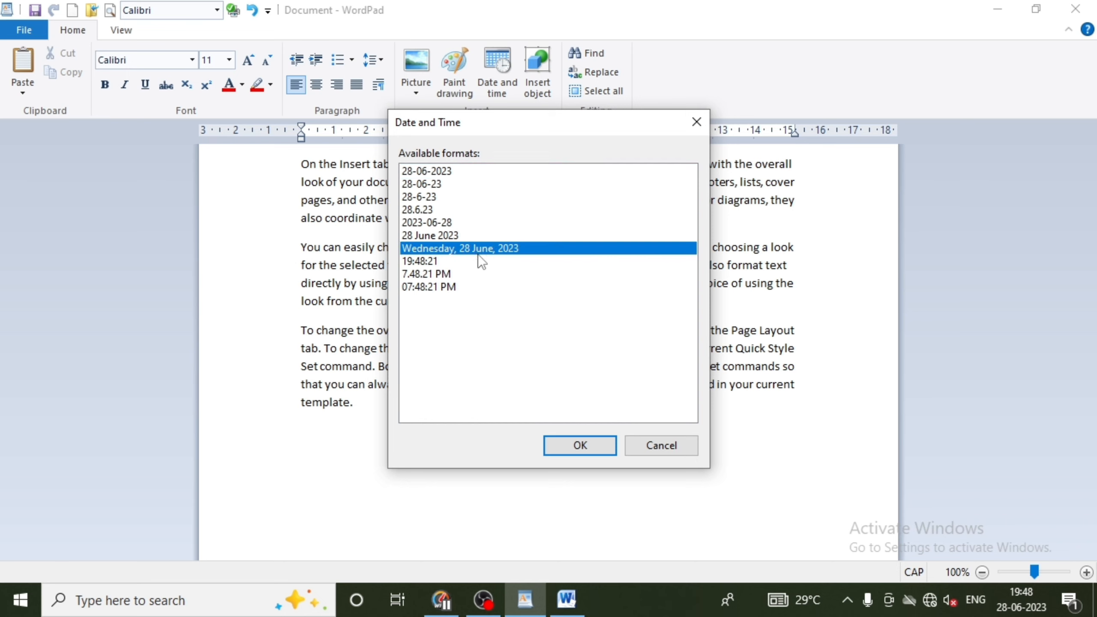
left_click(579, 446)
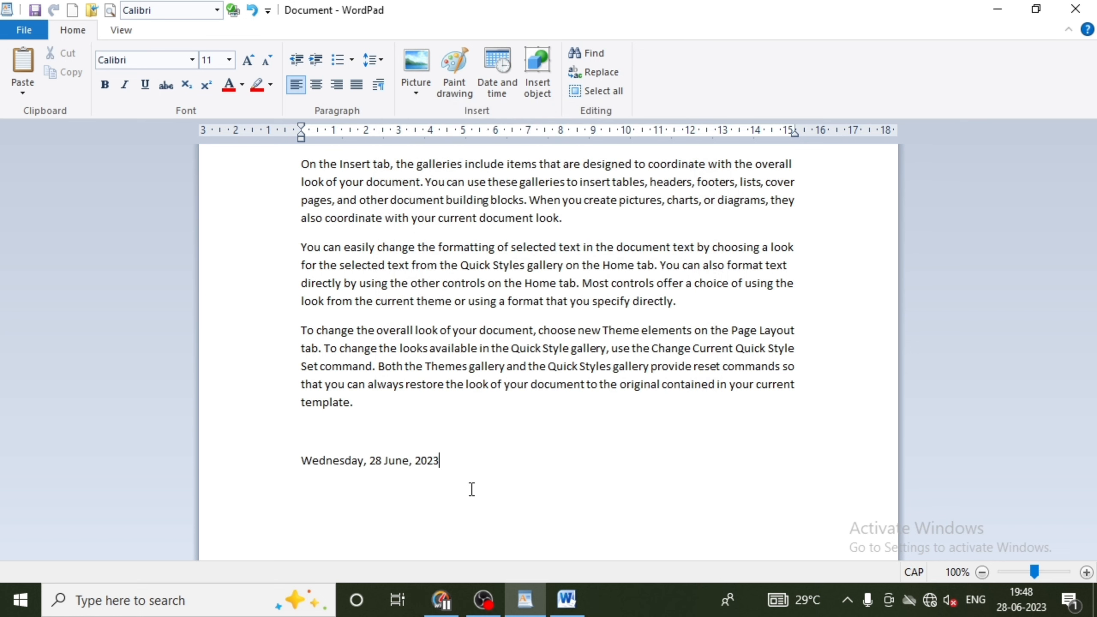
Try centre, right and left alignment on the date line, finishing with justified alignment
left_click(301, 461)
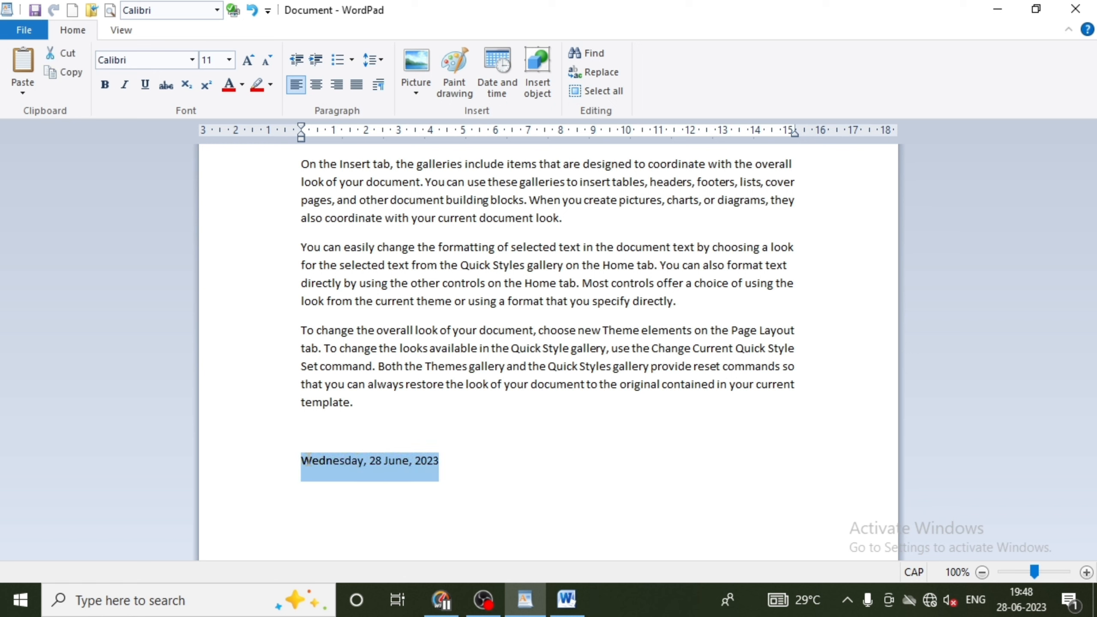
key("ctrl+e")
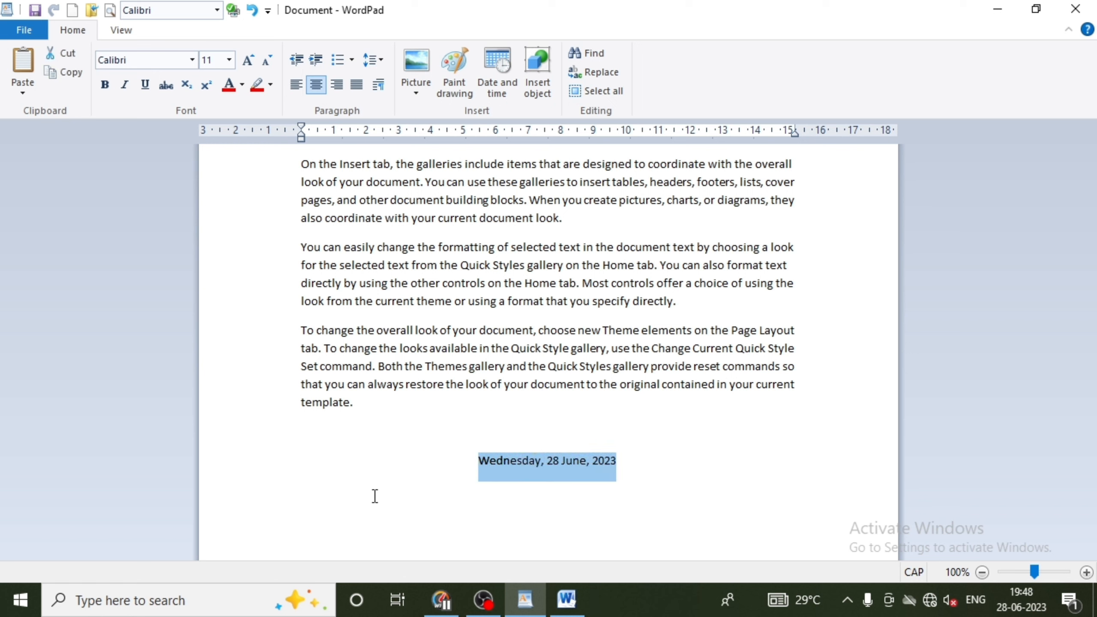
key("ctrl+r")
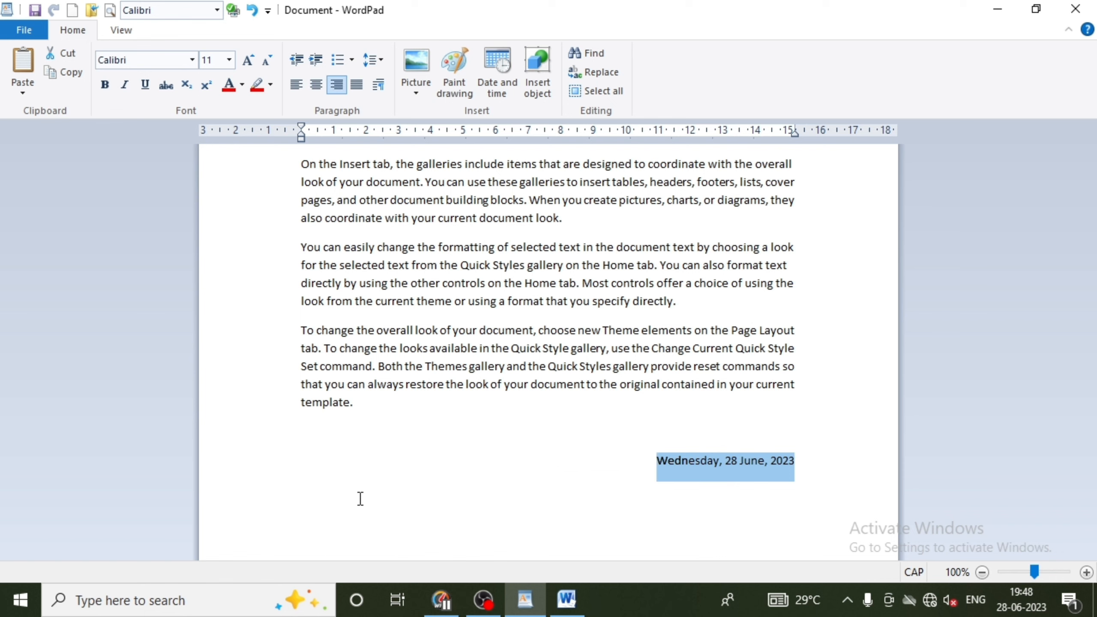
key("ctrl+l")
key("ctrl+j")
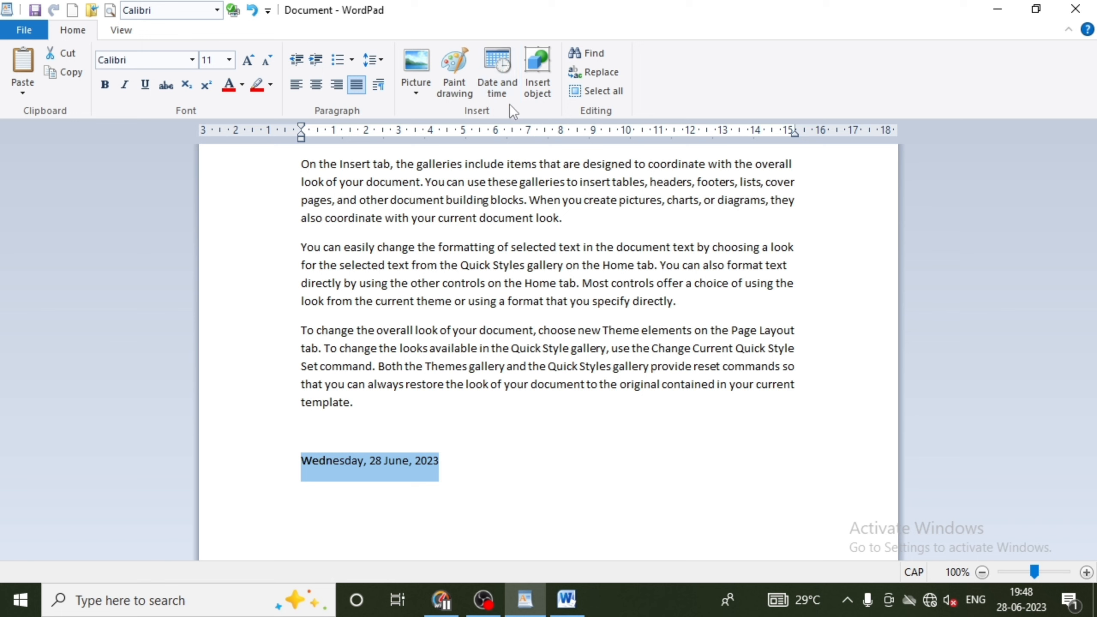
Replace the selected date line with a new embedded Microsoft Excel Worksheet object
left_click(543, 93)
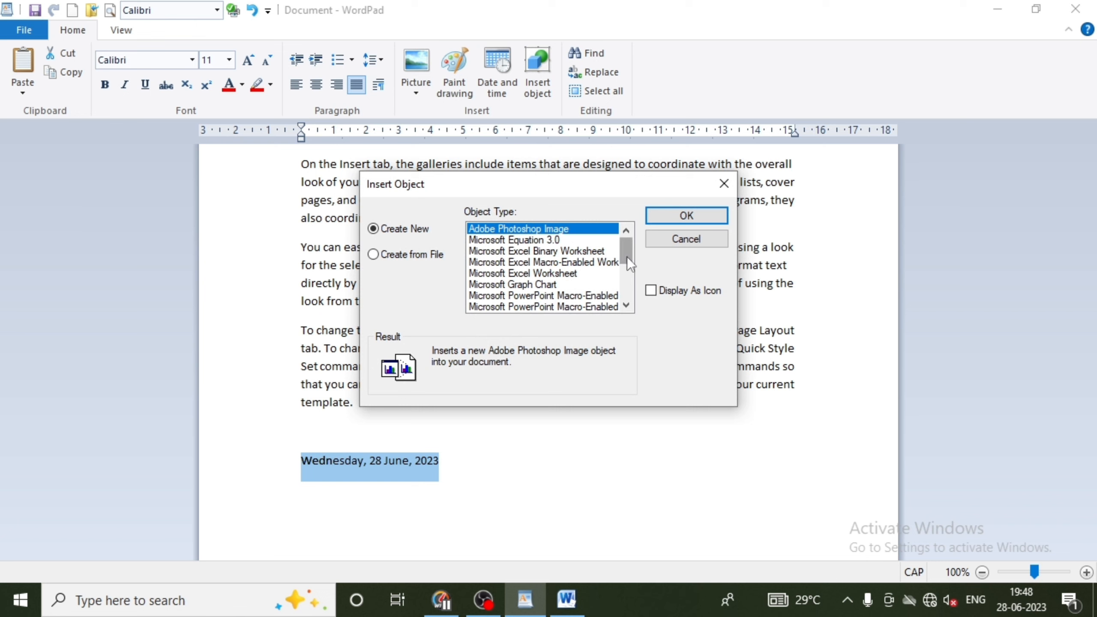
left_click_drag(627, 257, 625, 265)
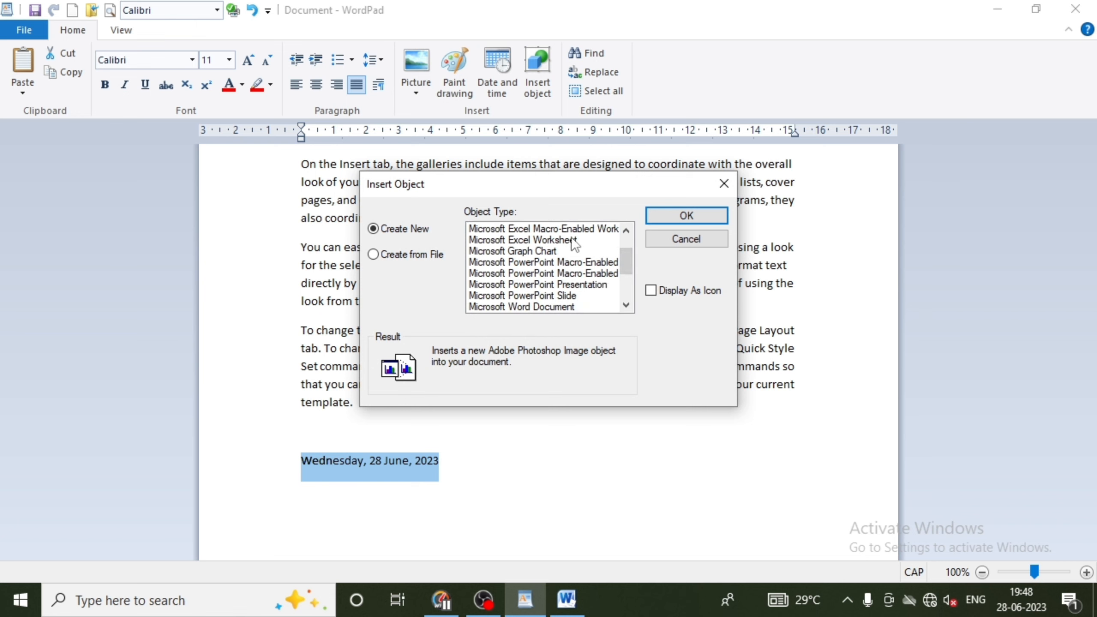
left_click(457, 461)
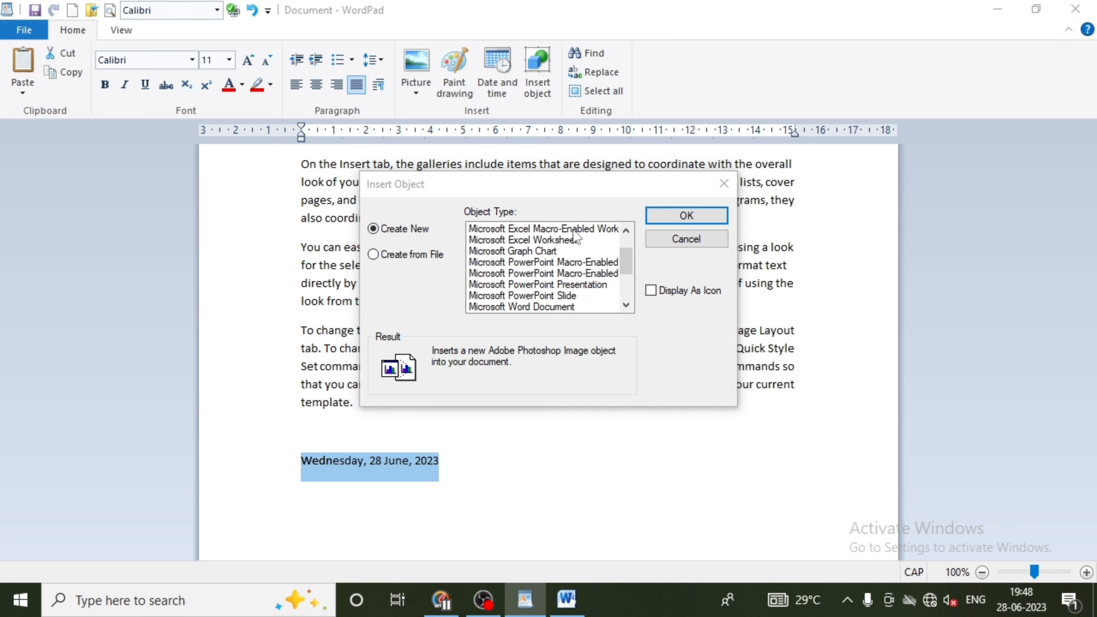
left_click(560, 241)
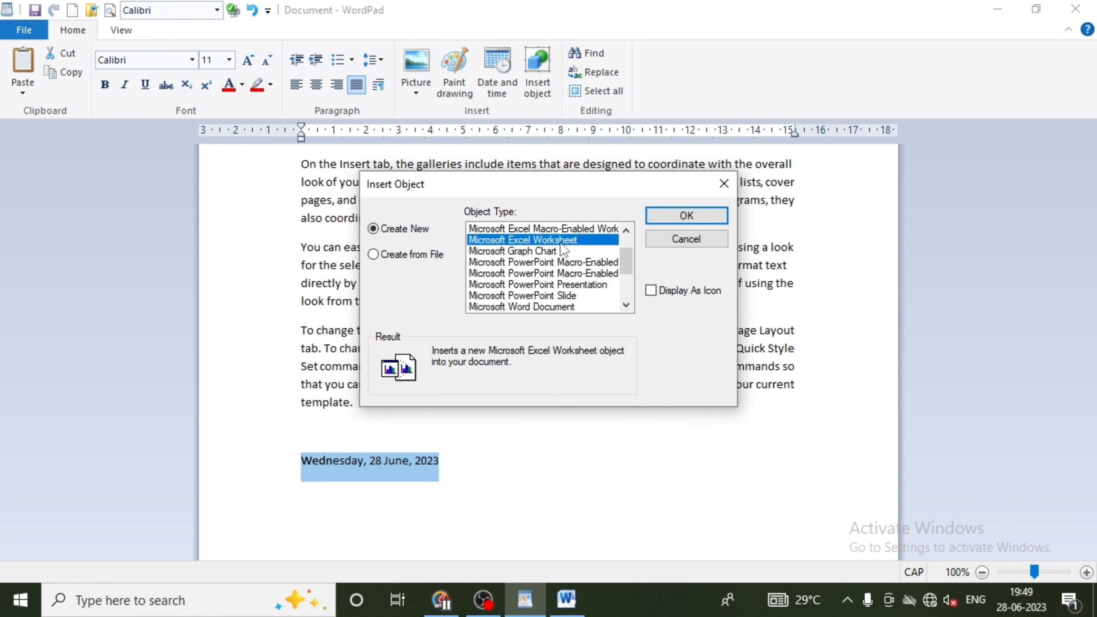
left_click(689, 217)
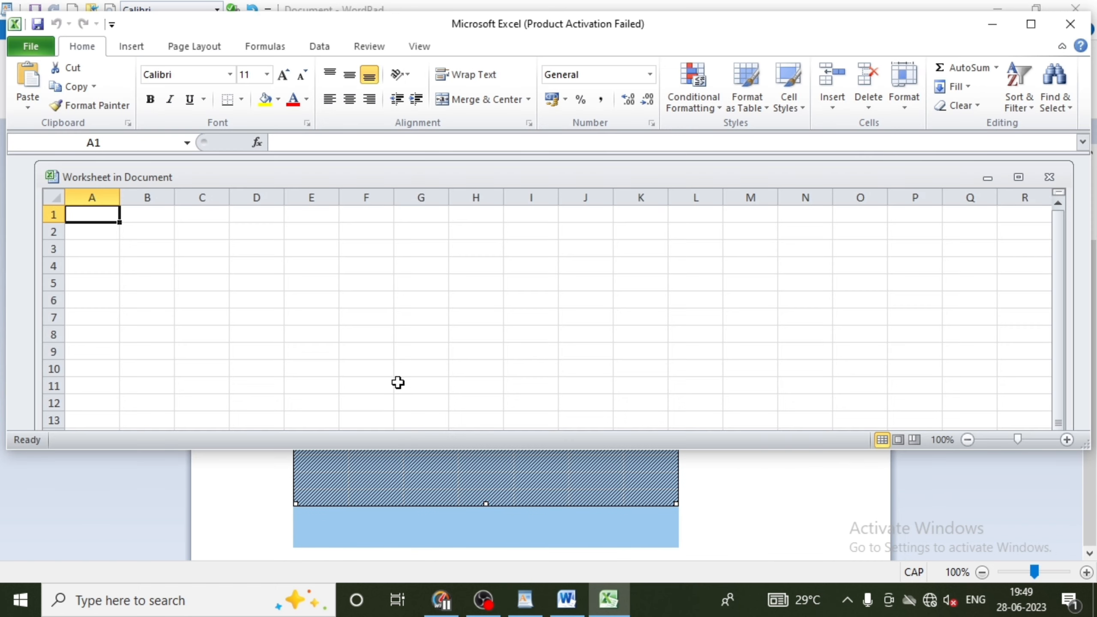
Enter the column headings SR.NO in A2 and NAME in B2 of the embedded worksheet
left_click(104, 230)
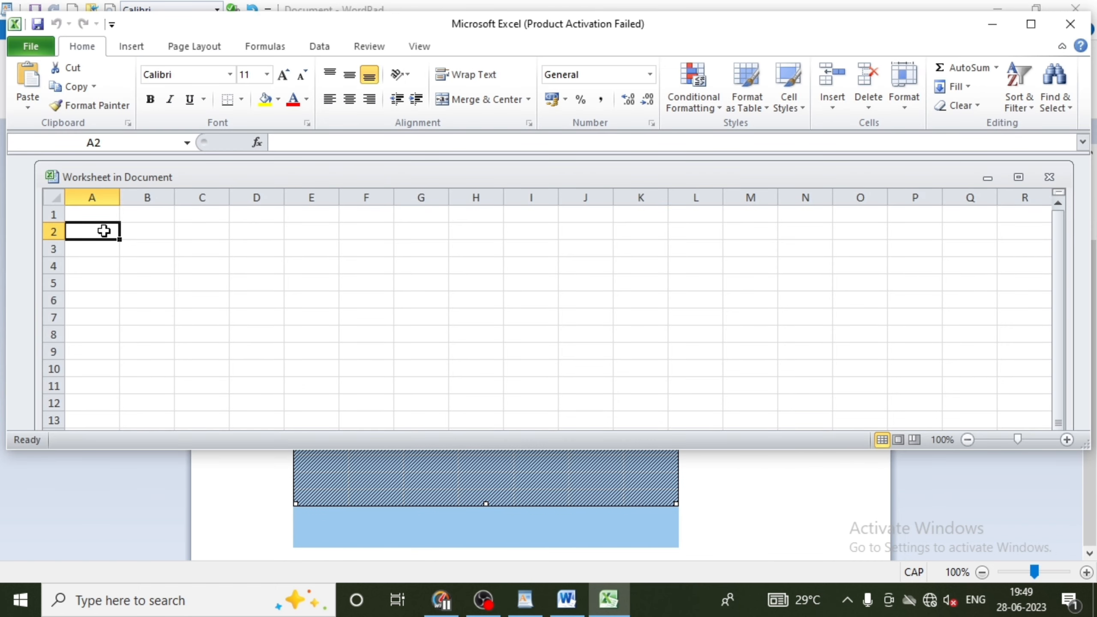
type("SR")
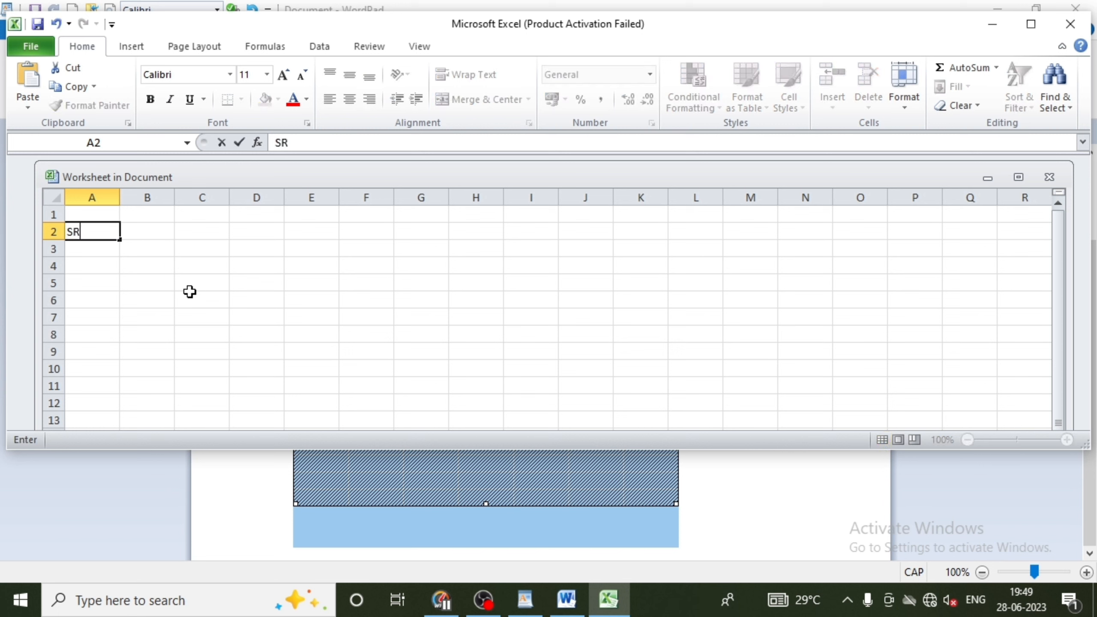
type(".NO")
key("Tab")
type("NAME")
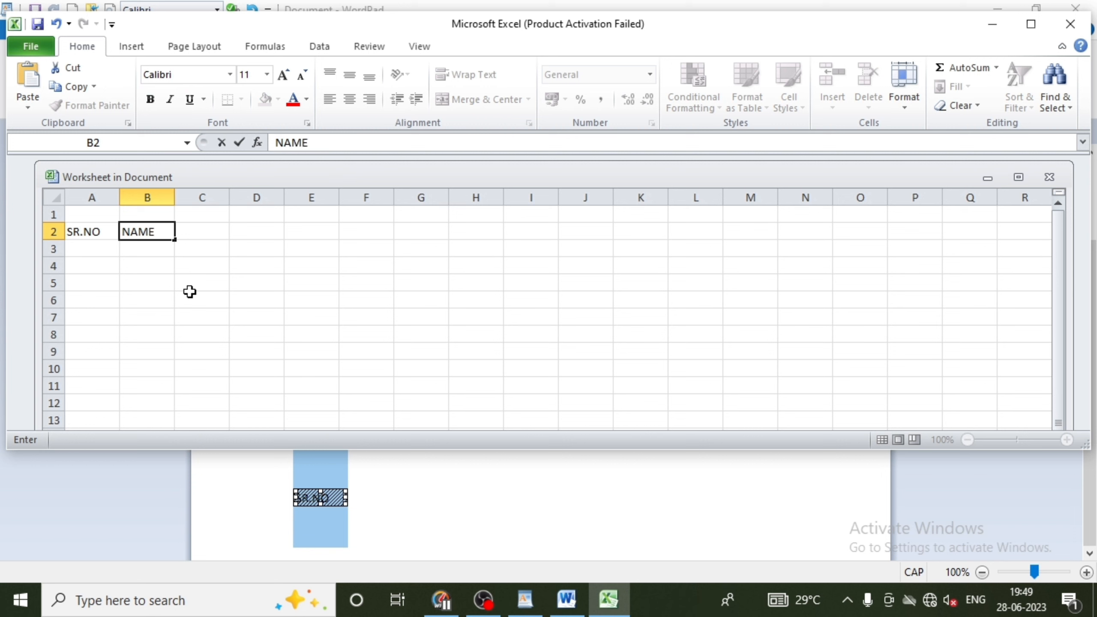
key("Tab")
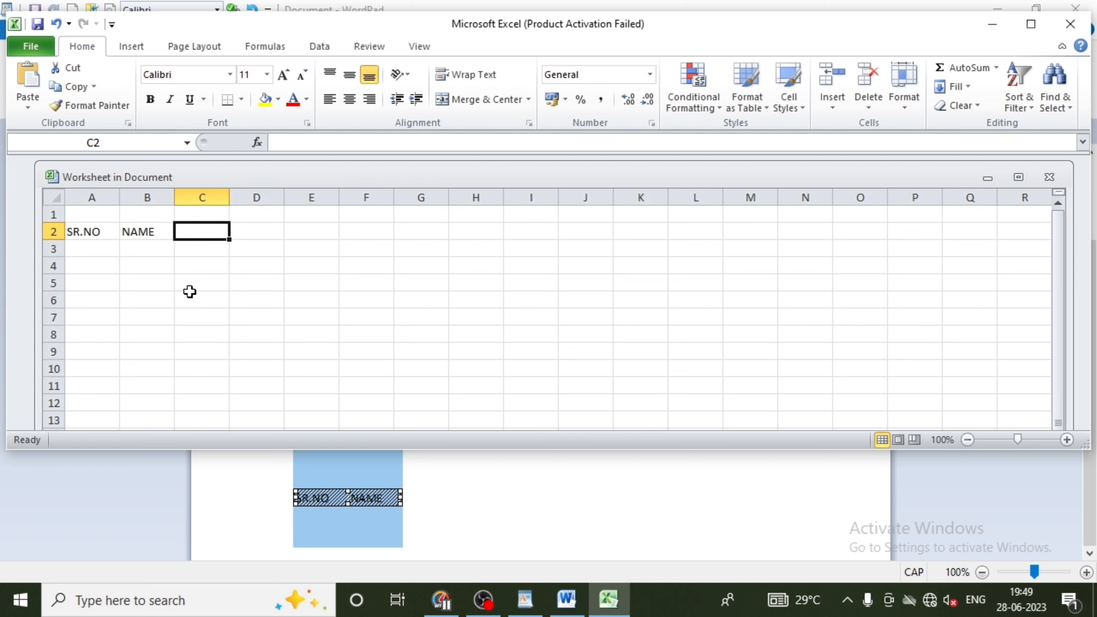
Number the rows under SR.NO from 1 to 10 in cells A3 to A12
key("Home")
key("Down")
type("1")
key("Return")
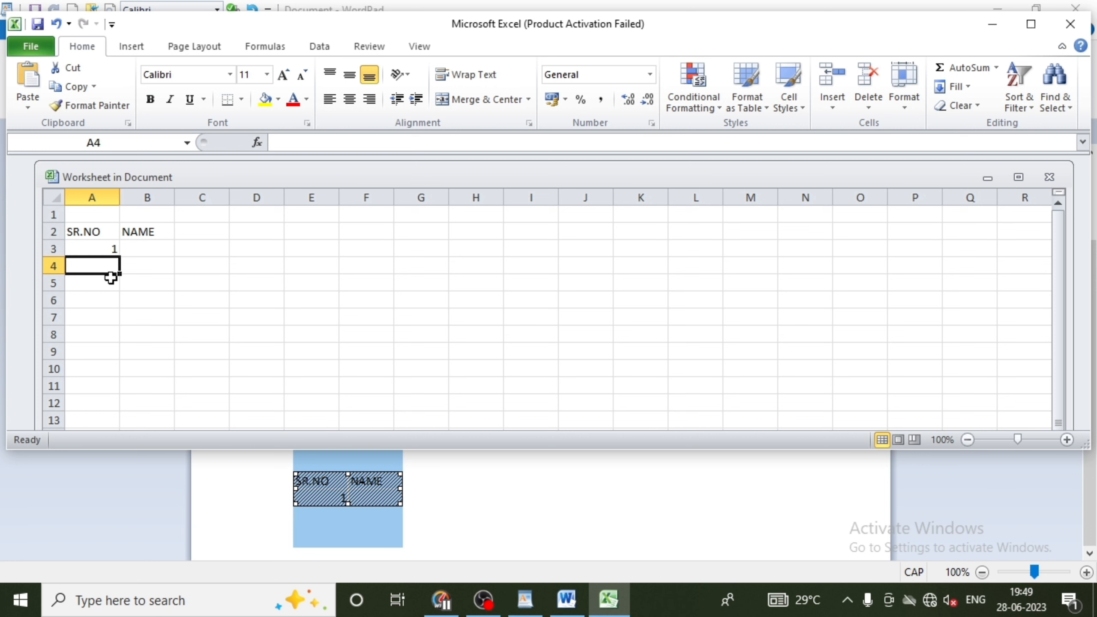
type("2")
key("Return")
left_click_drag(91, 249, 116, 408)
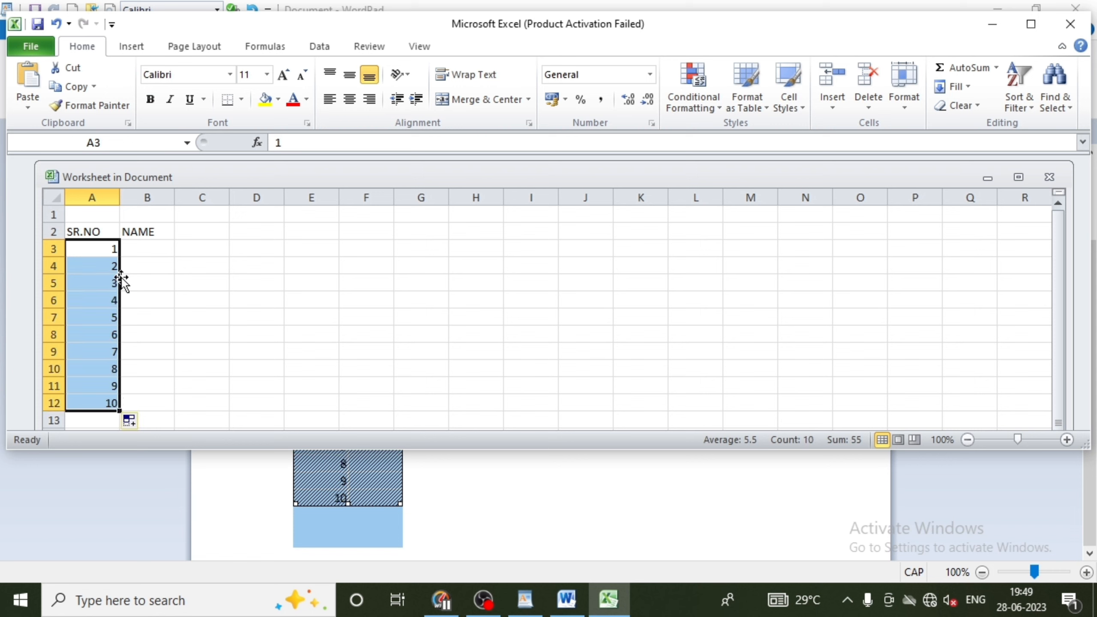
Enter three people's names in B3 to B5 and fit column B's width to its contents
left_click(138, 250)
type("VIS")
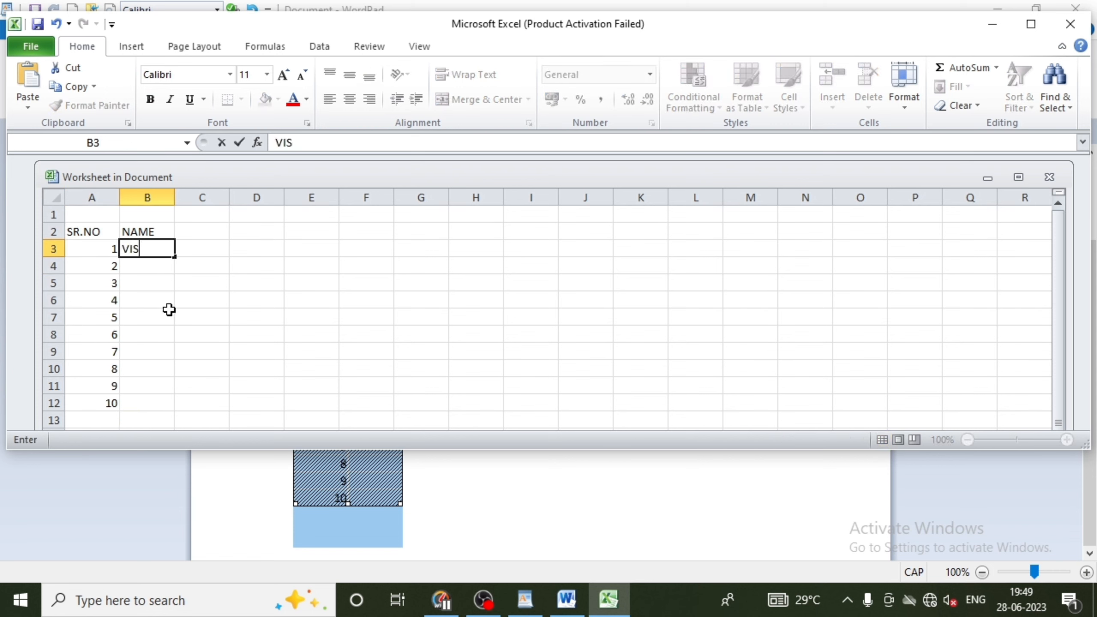
type("HAL SIR")
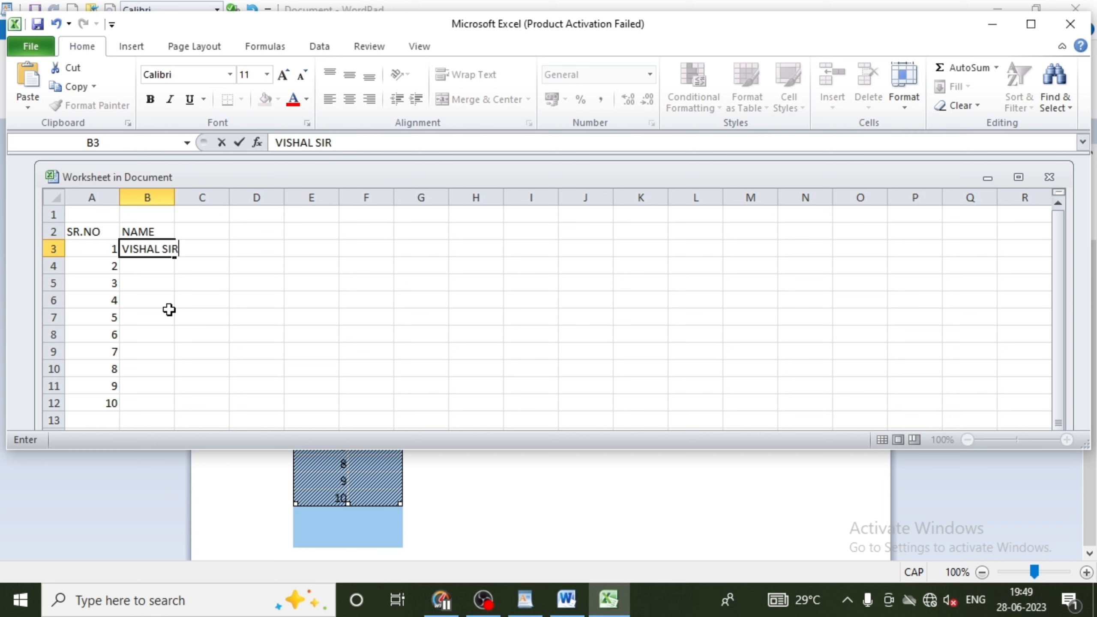
key("Return")
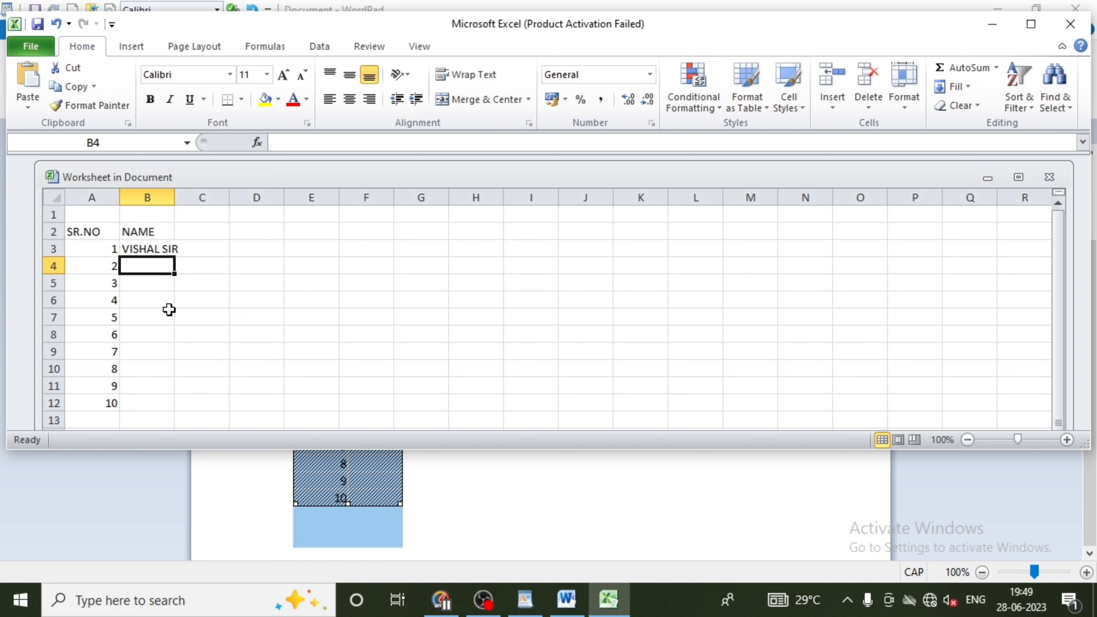
type("MUKE")
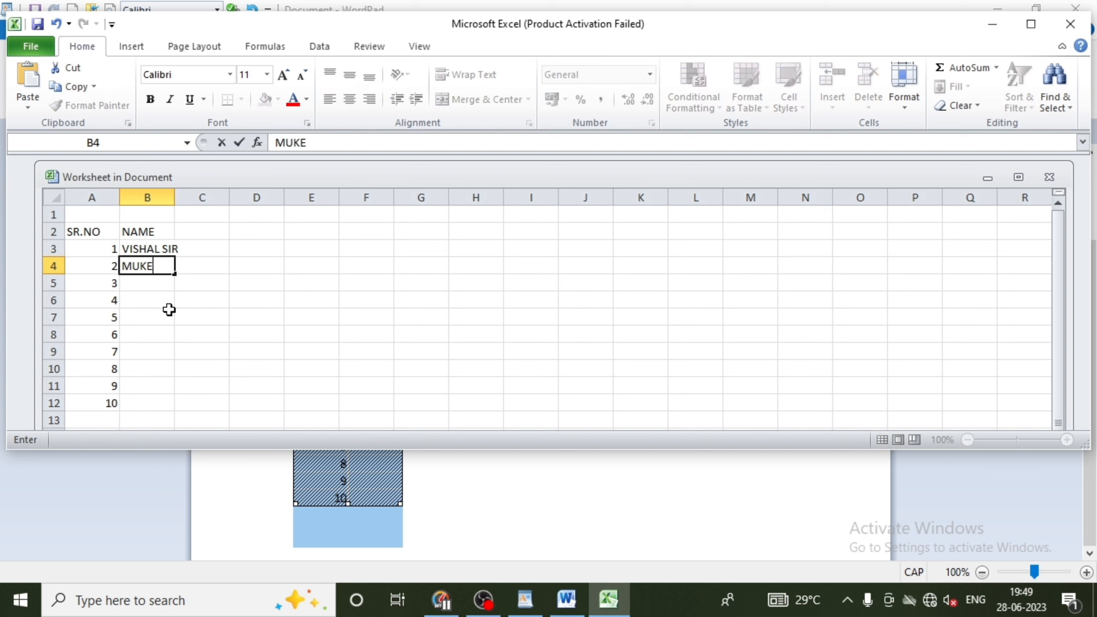
type("SH SIR")
key("Return")
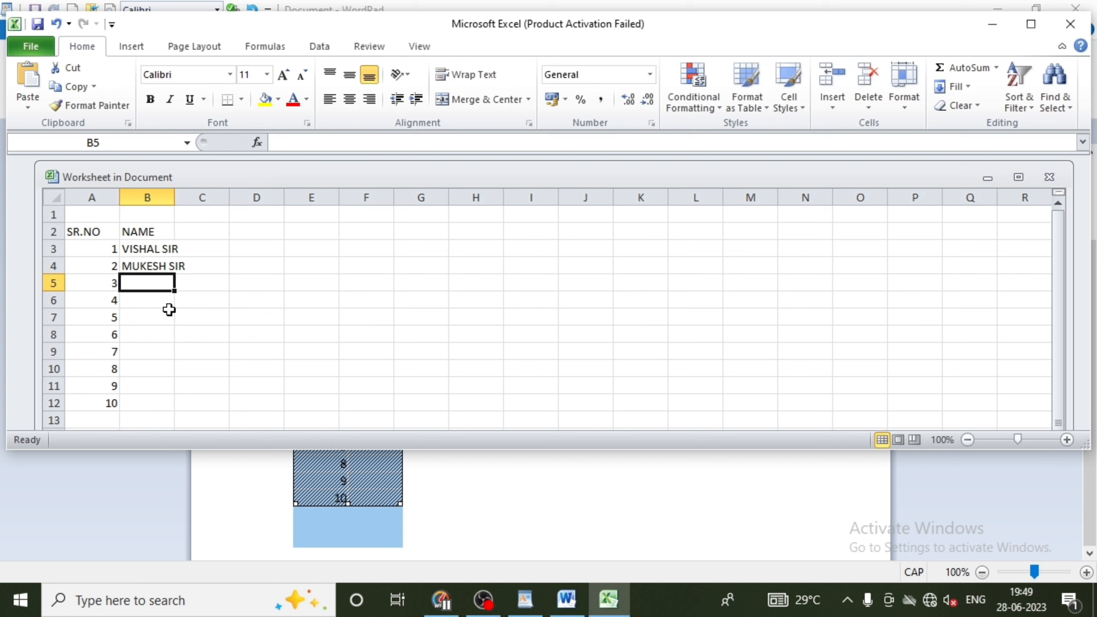
type("JAS")
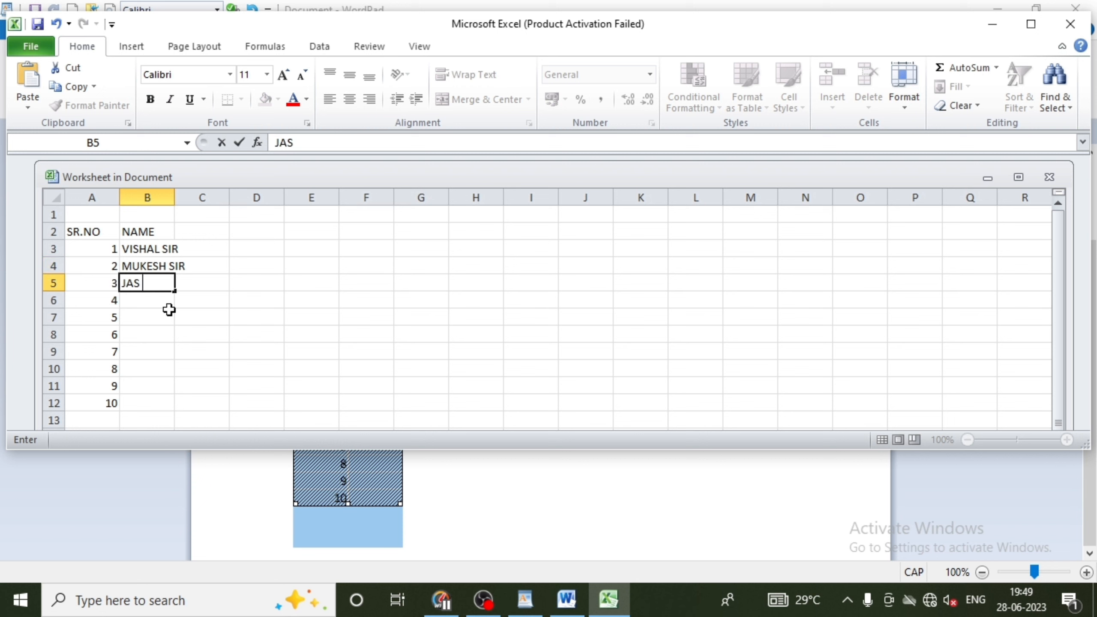
type(" SIR")
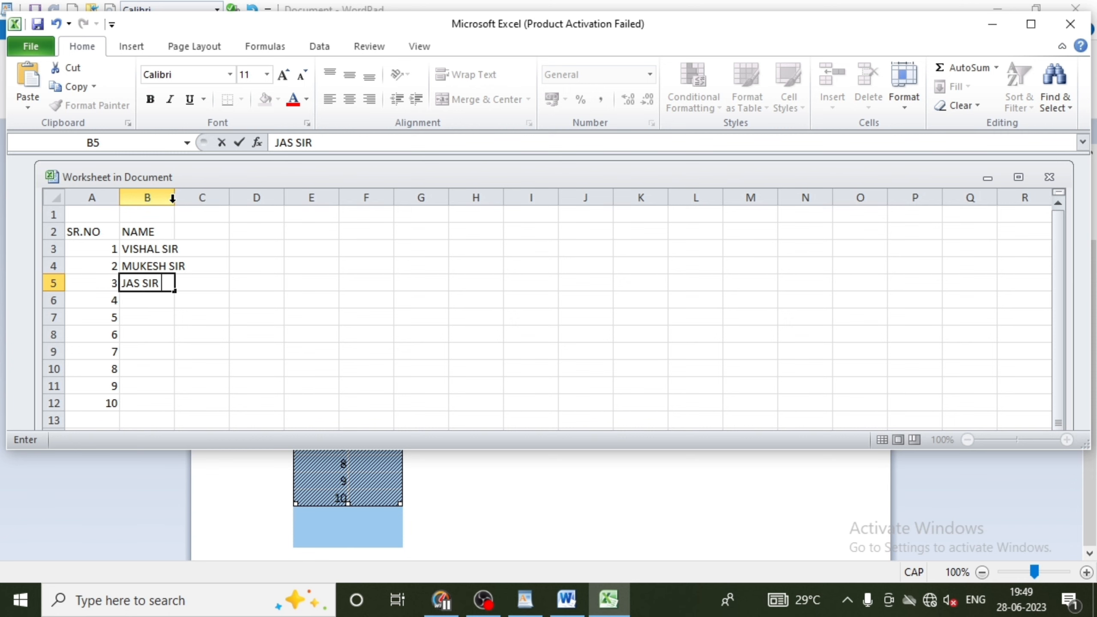
left_click(154, 265)
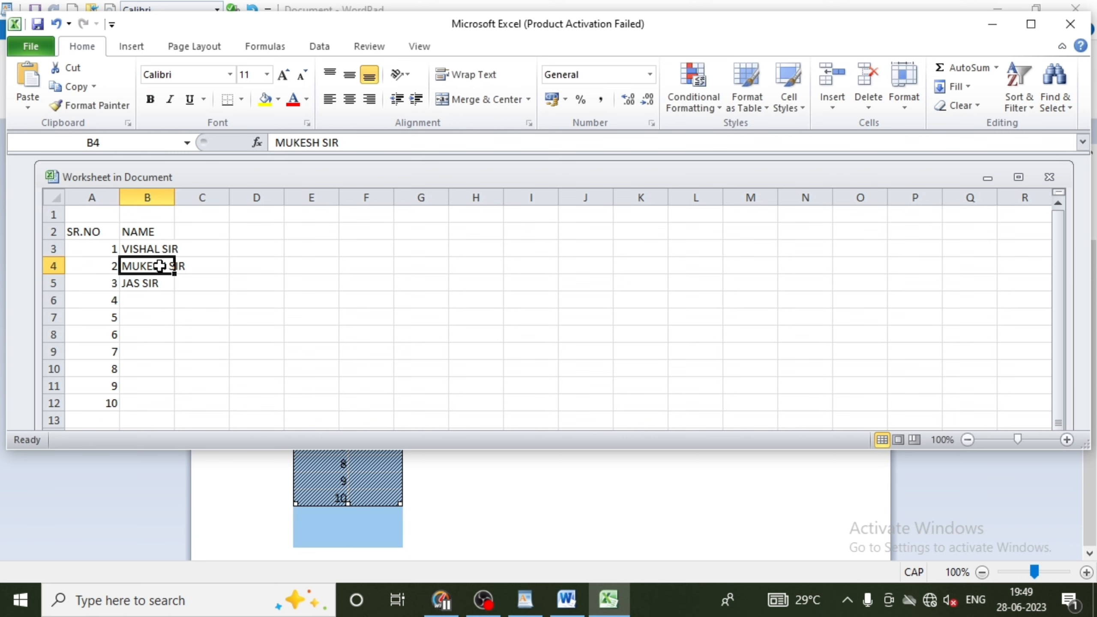
double_click(175, 197)
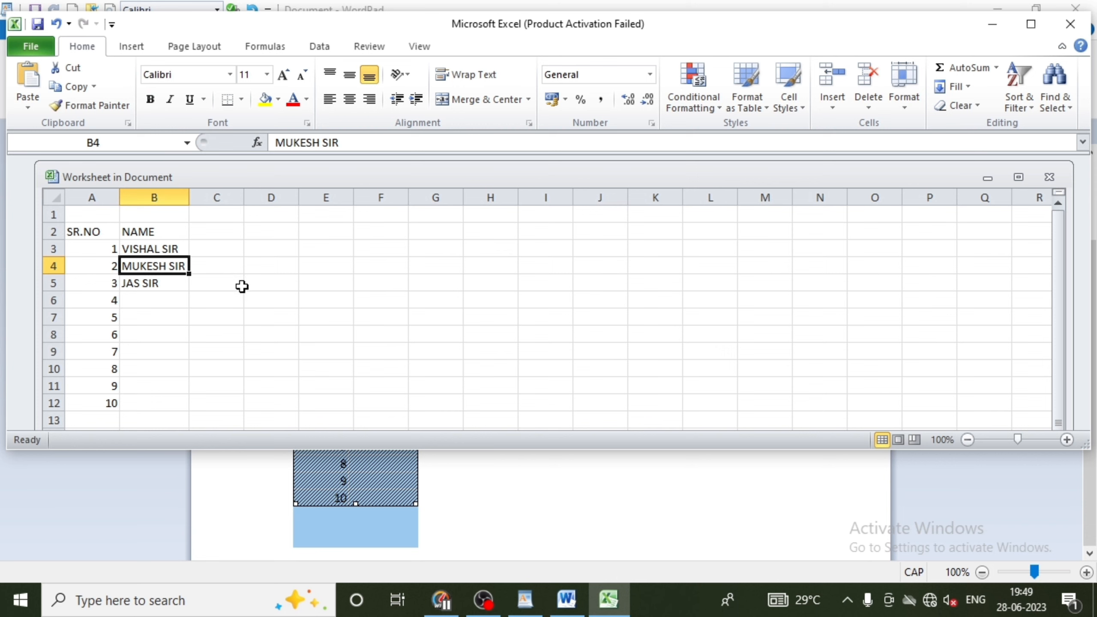
Minimize the worksheet and the Excel window to return to the WordPad document
left_click(987, 178)
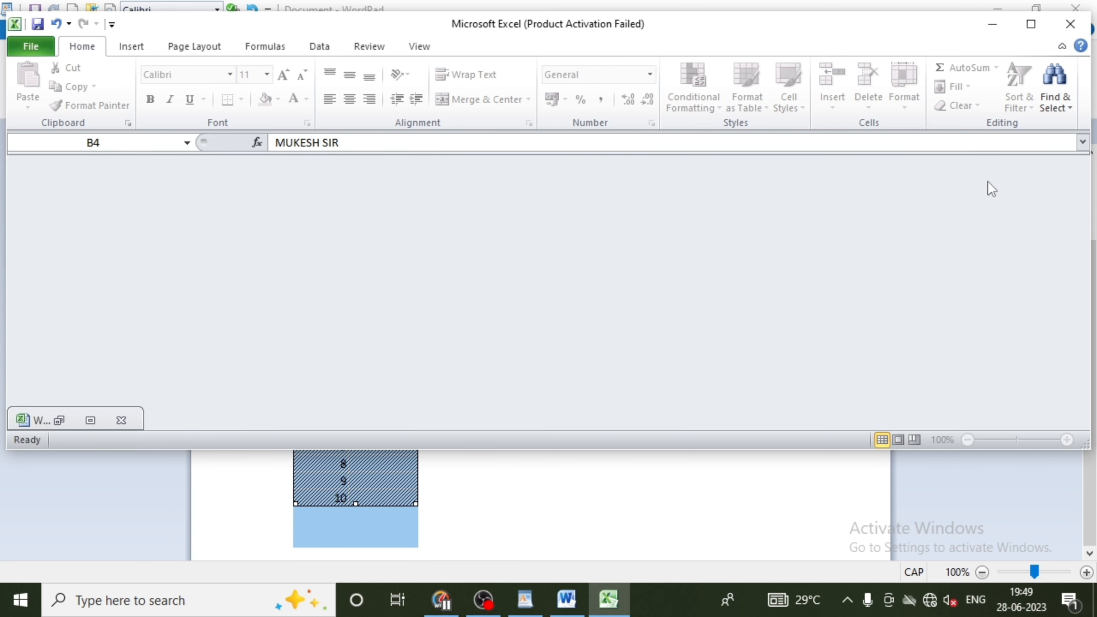
left_click(992, 25)
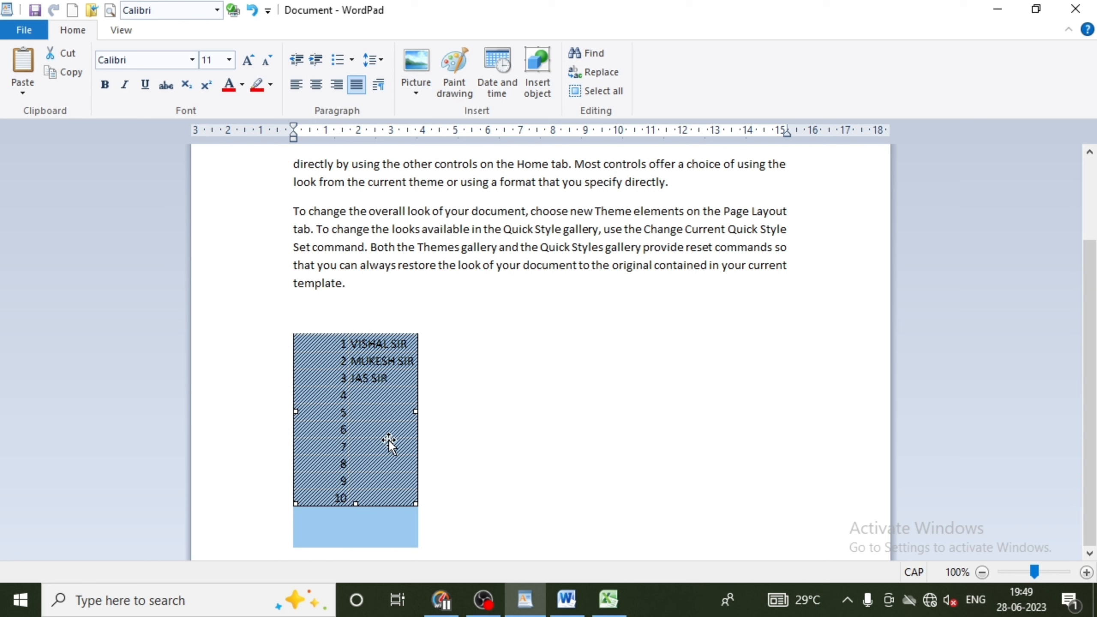
left_click(468, 338)
left_click(393, 461)
left_click(464, 422)
Enlarge the embedded worksheet object in the document and place the cursor on the empty line above it
left_click(408, 410)
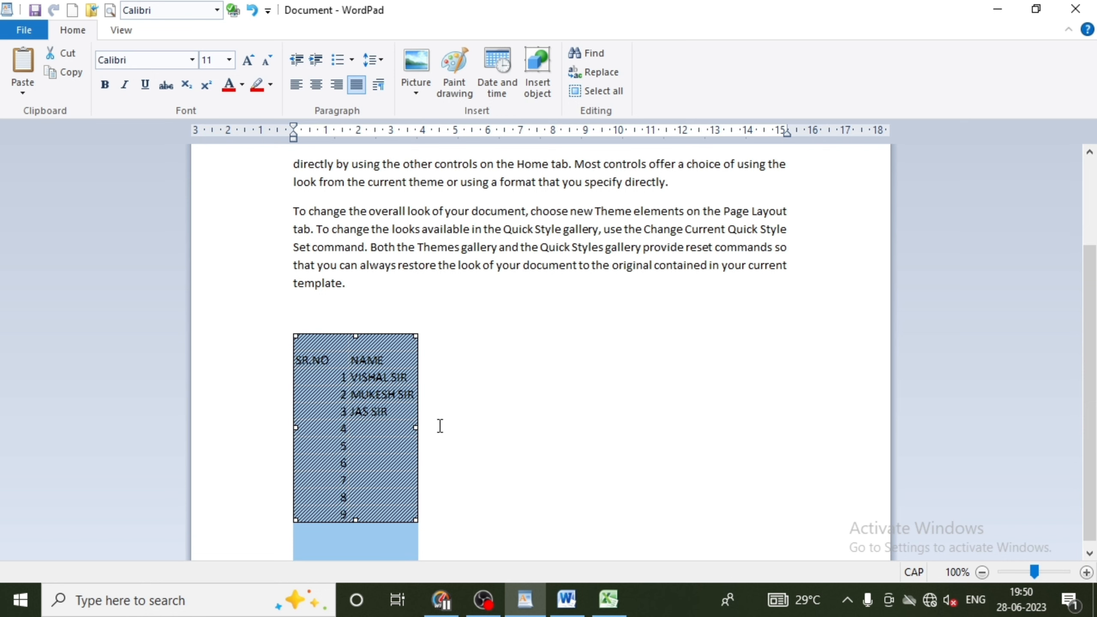
left_click_drag(416, 520, 473, 536)
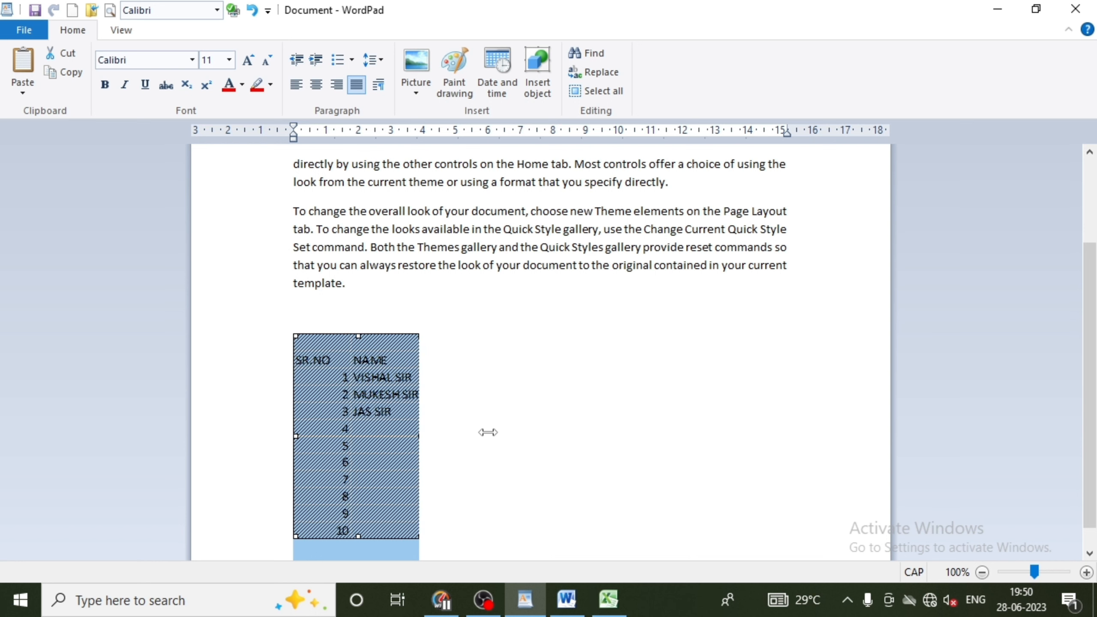
left_click(509, 395)
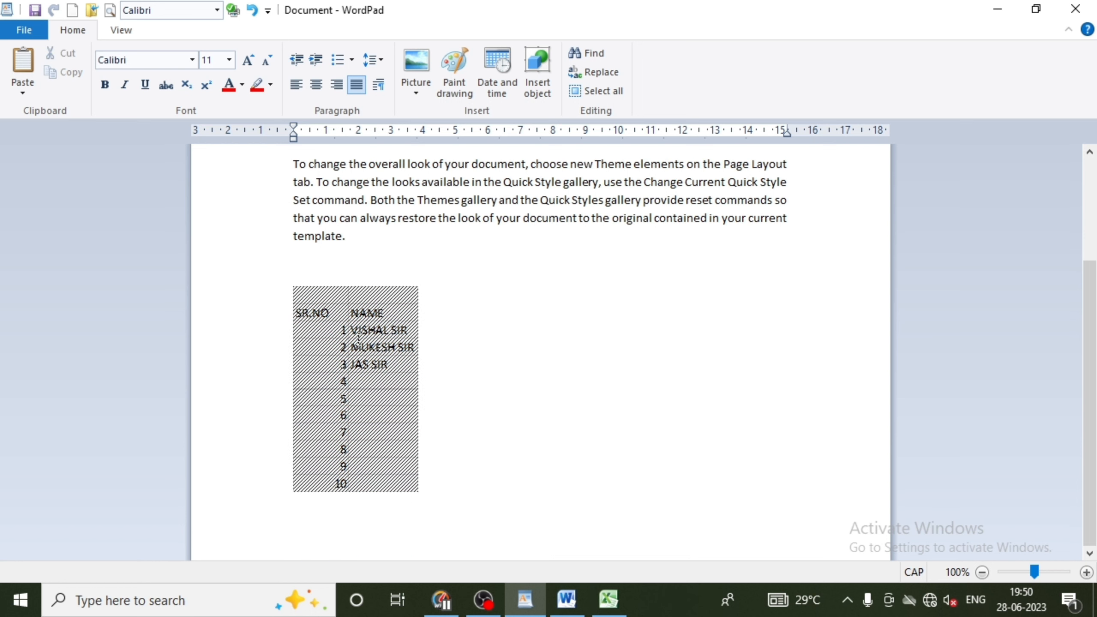
left_click(349, 332)
left_click(446, 301)
left_click(493, 264)
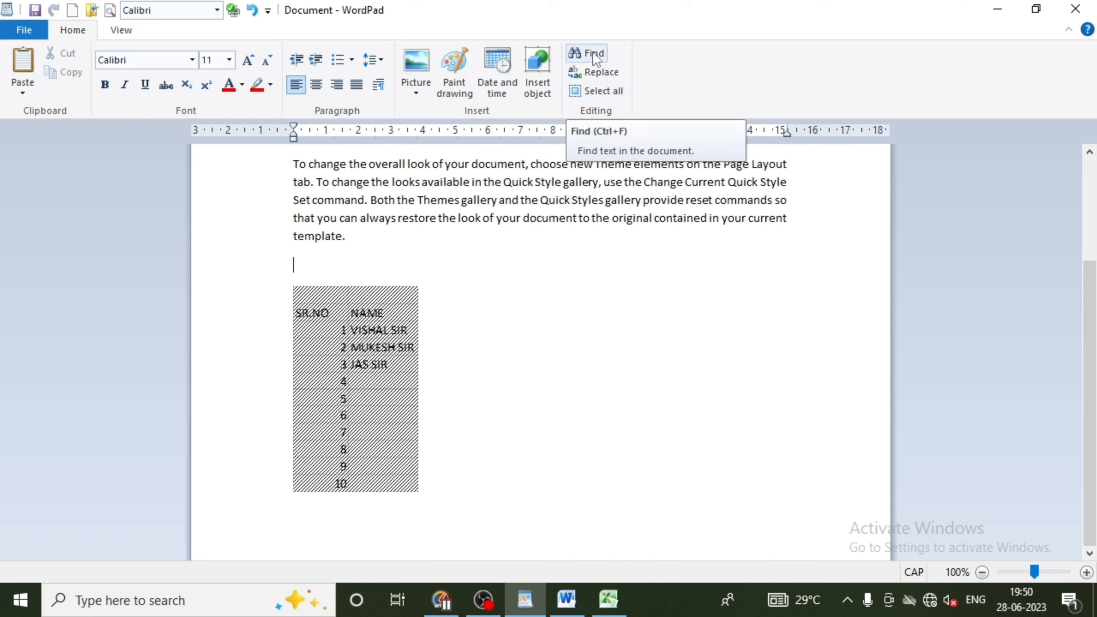
Search the document for "DOCUMENT" and step through its successive occurrences
left_click_drag(1089, 276, 1089, 173)
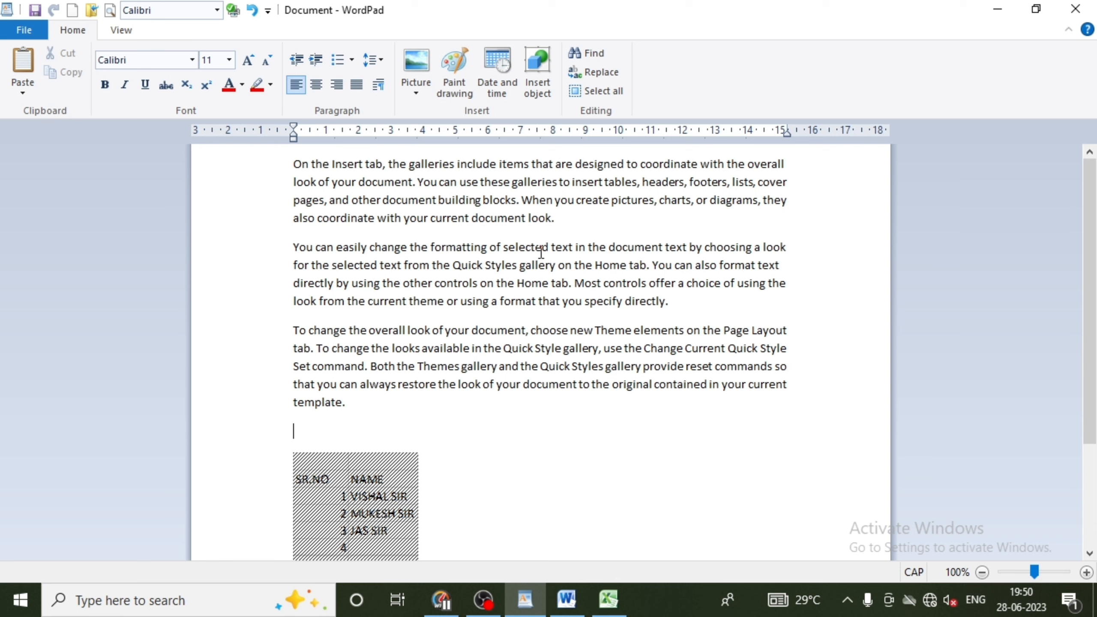
key("ctrl+f")
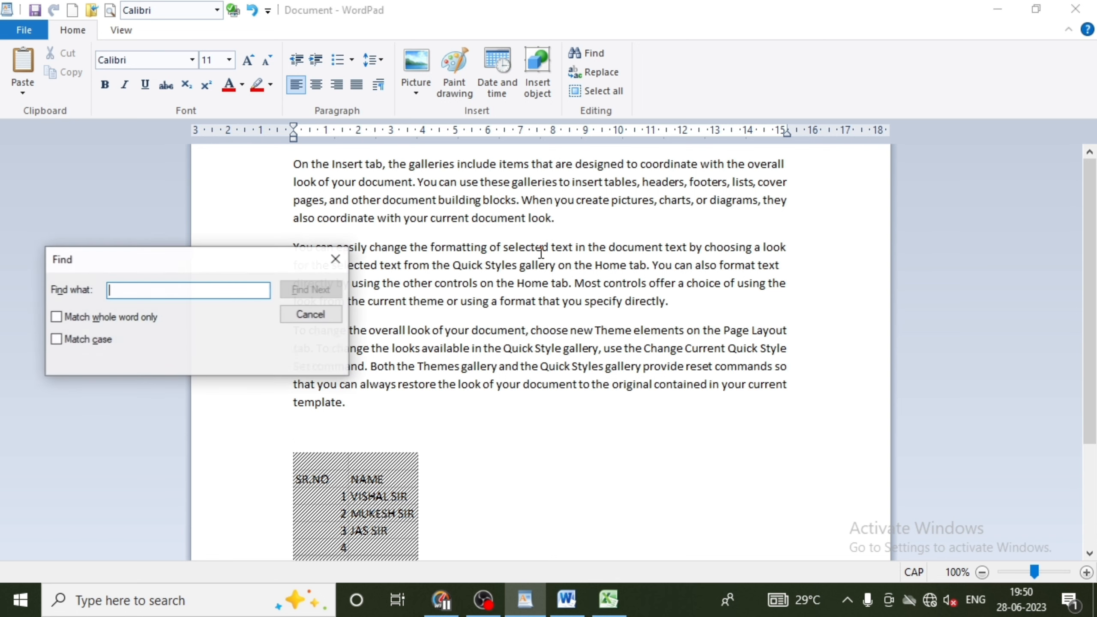
type("D")
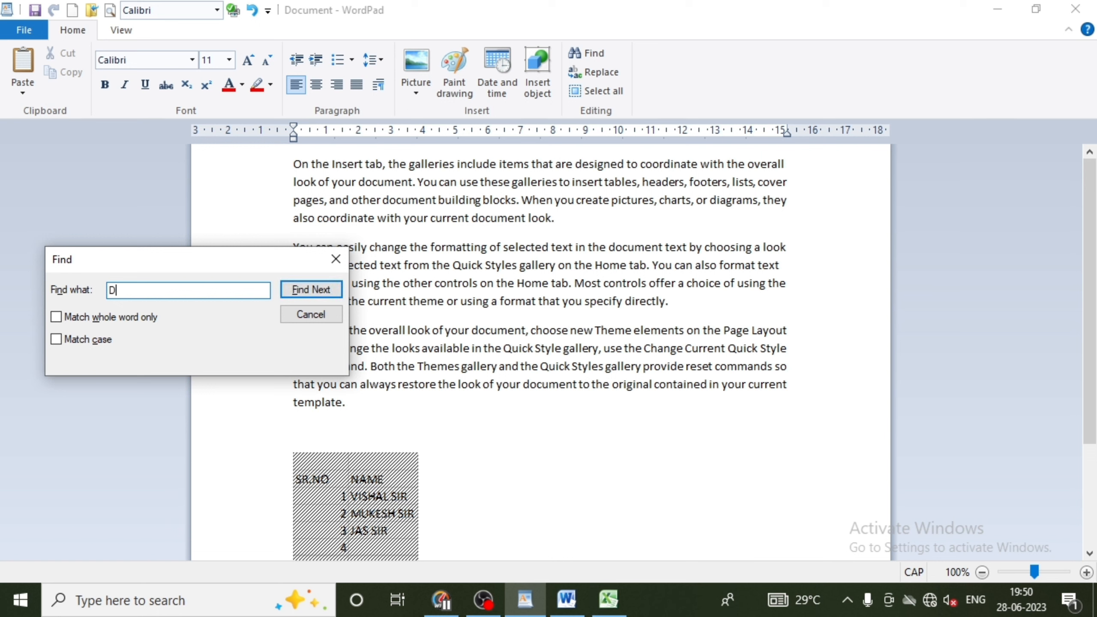
type("OCUMENT")
left_click(326, 294)
left_click(310, 289)
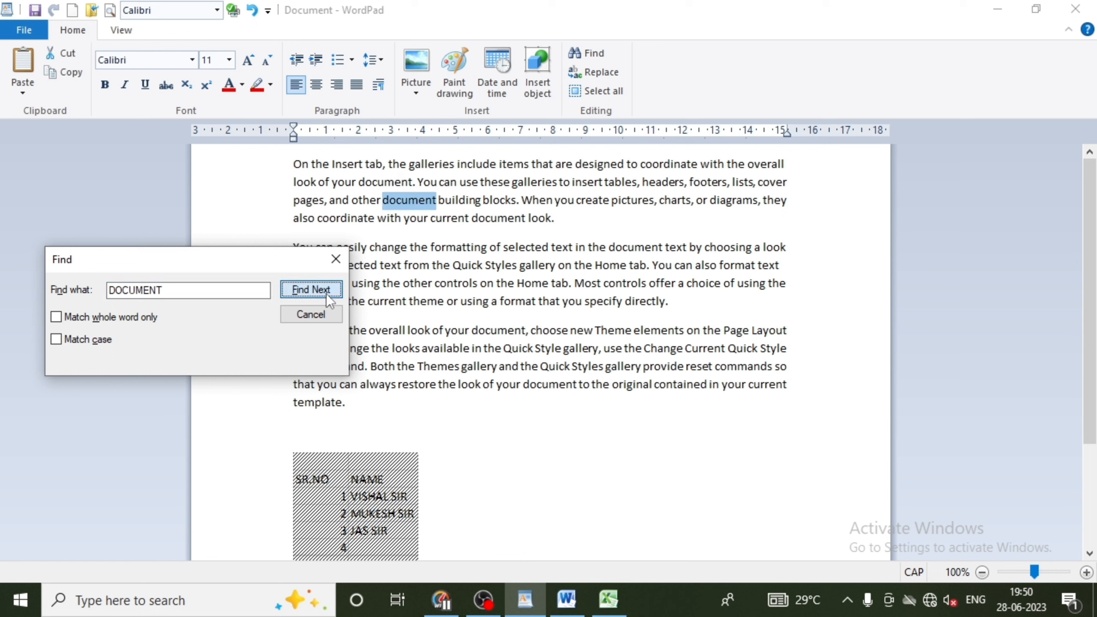
left_click(311, 289)
left_click(310, 289)
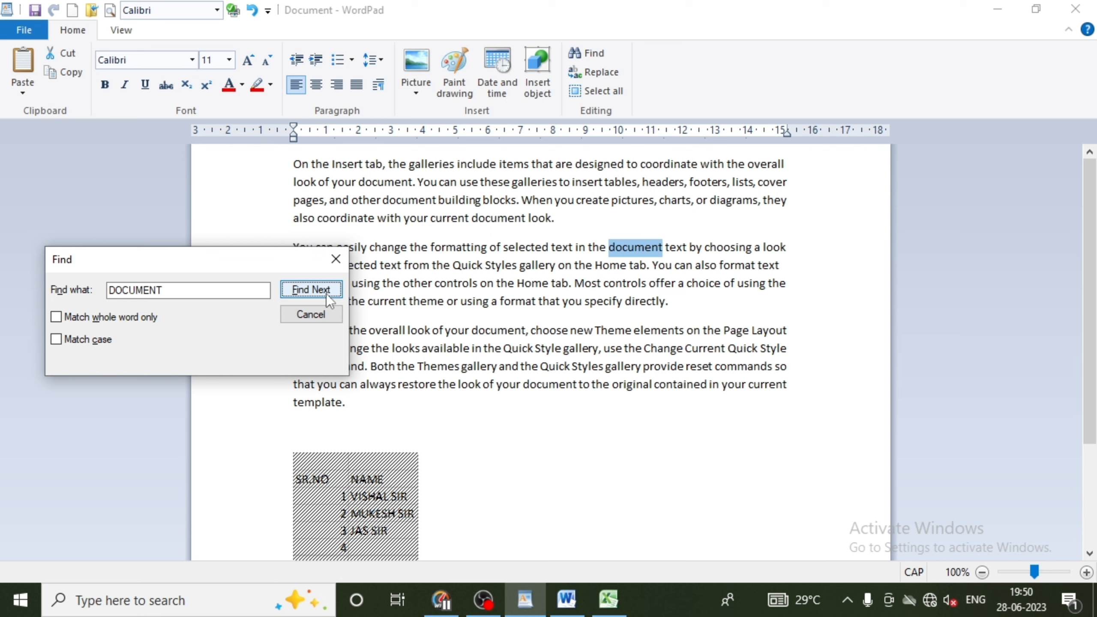
Close the search and replace every occurrence of "document" in the text with a person's name
left_click(336, 259)
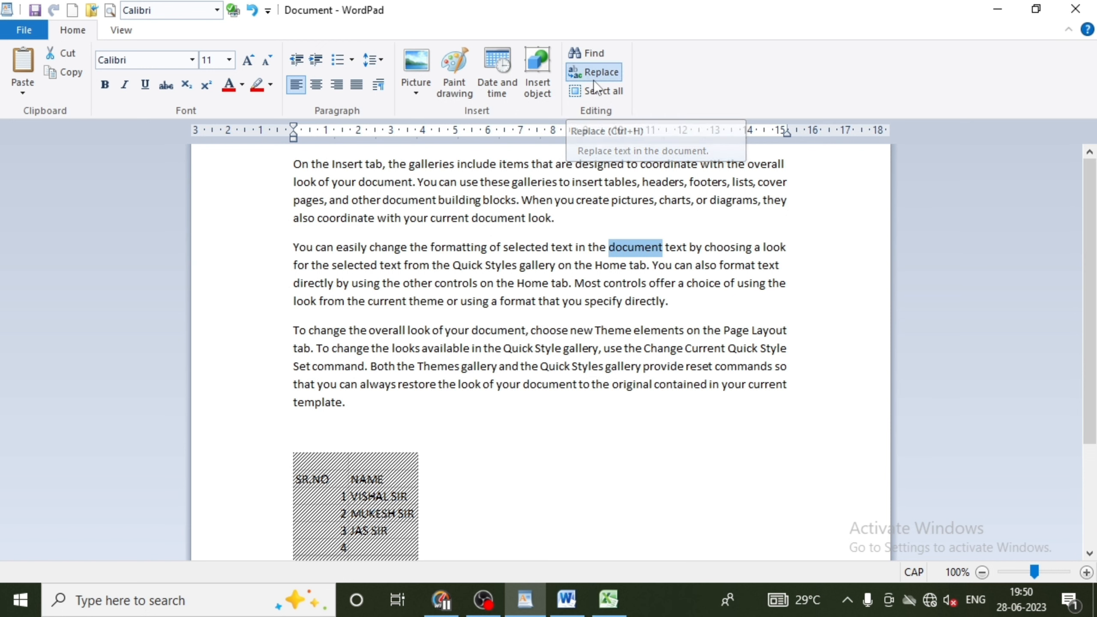
left_click(593, 81)
left_click(163, 275)
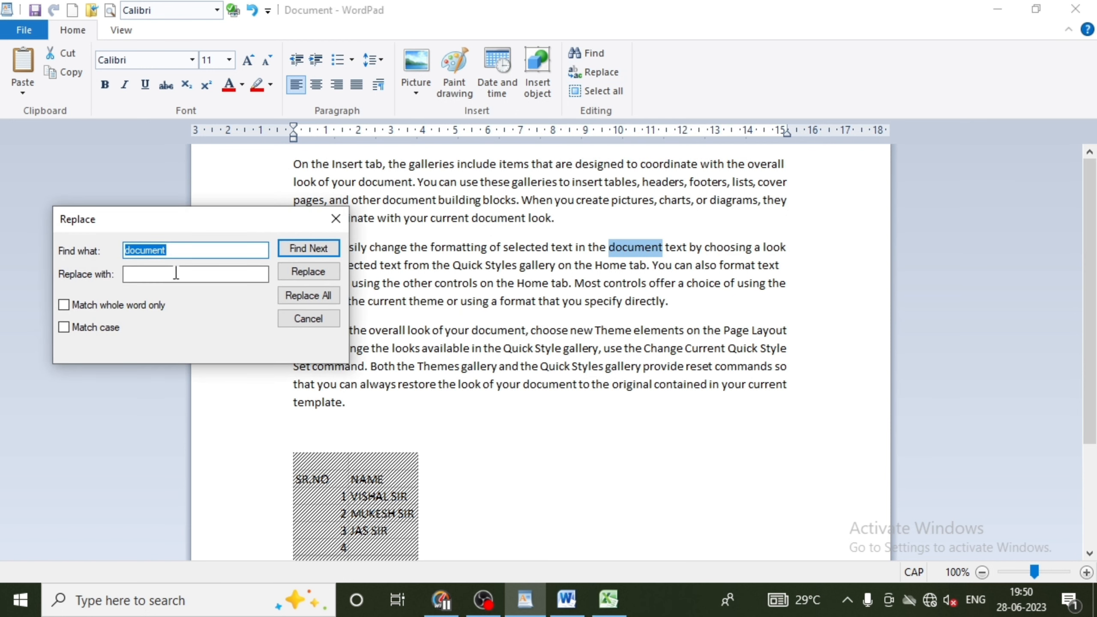
type("VISHA")
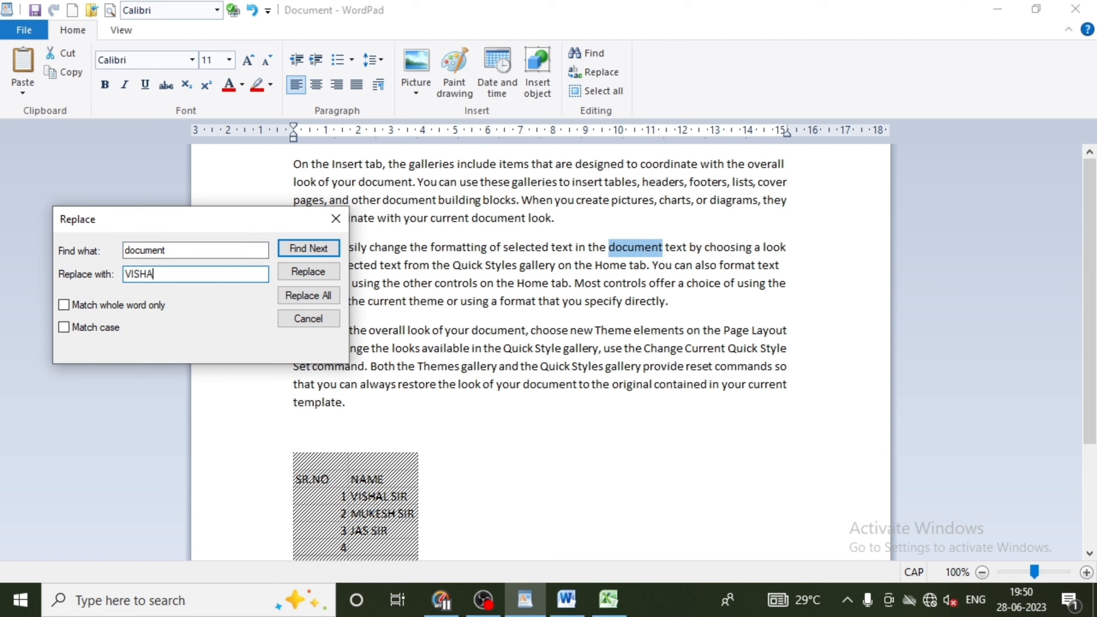
type("LKSIR")
left_click(306, 295)
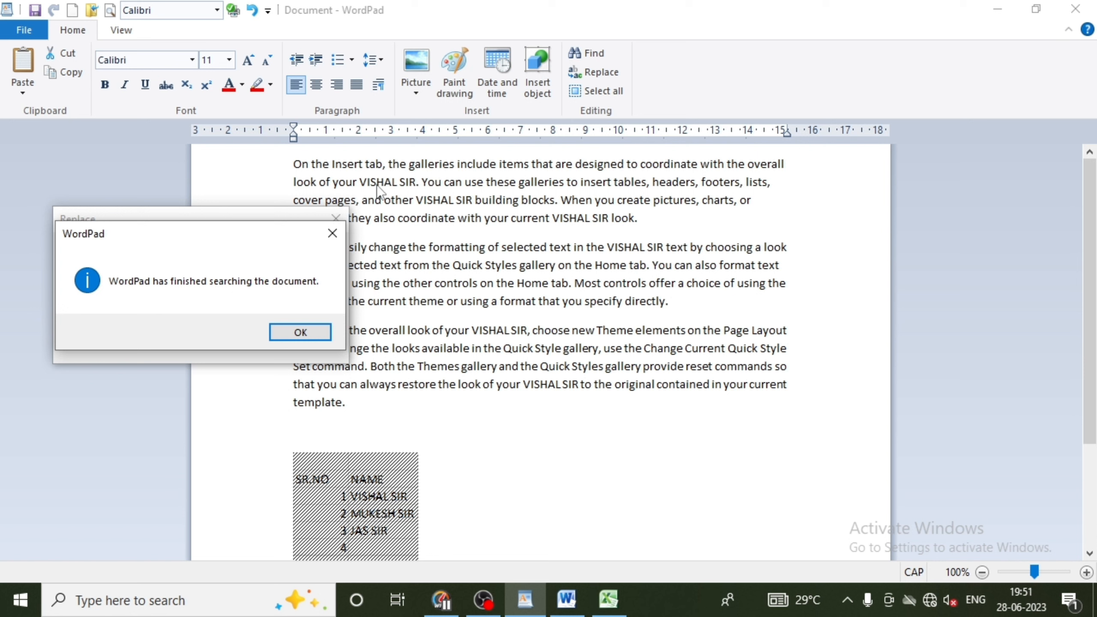
left_click(312, 329)
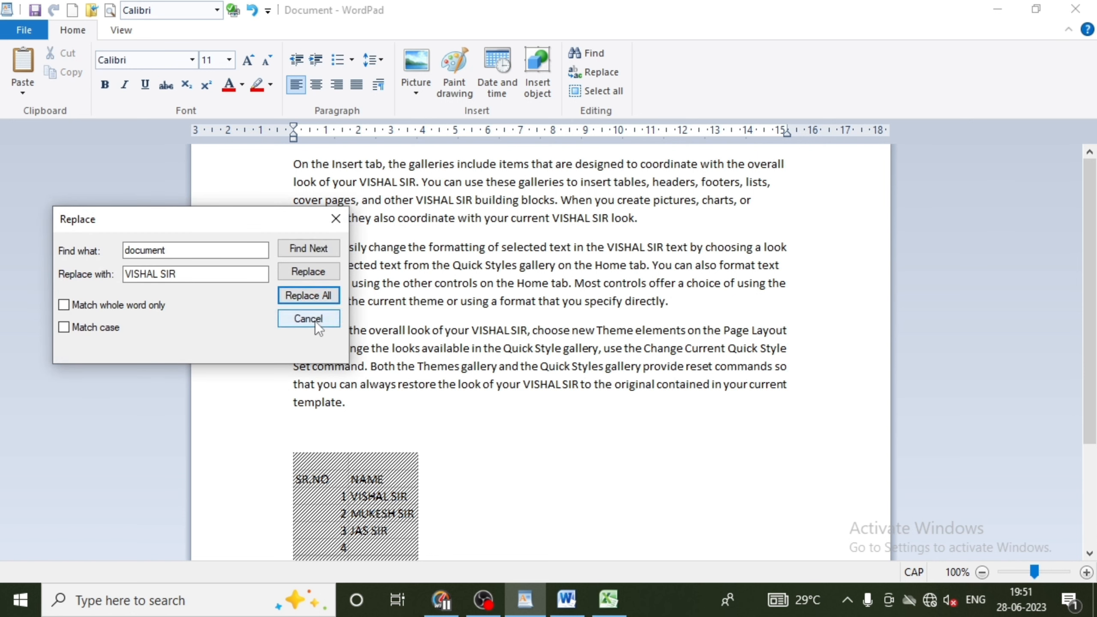
left_click(315, 320)
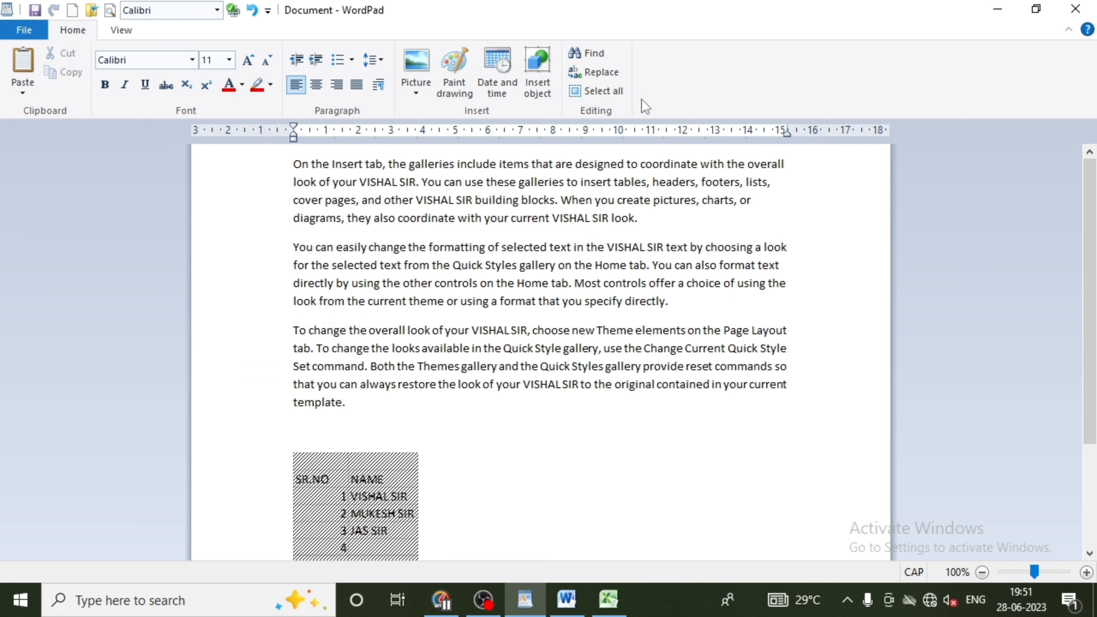
left_click(122, 31)
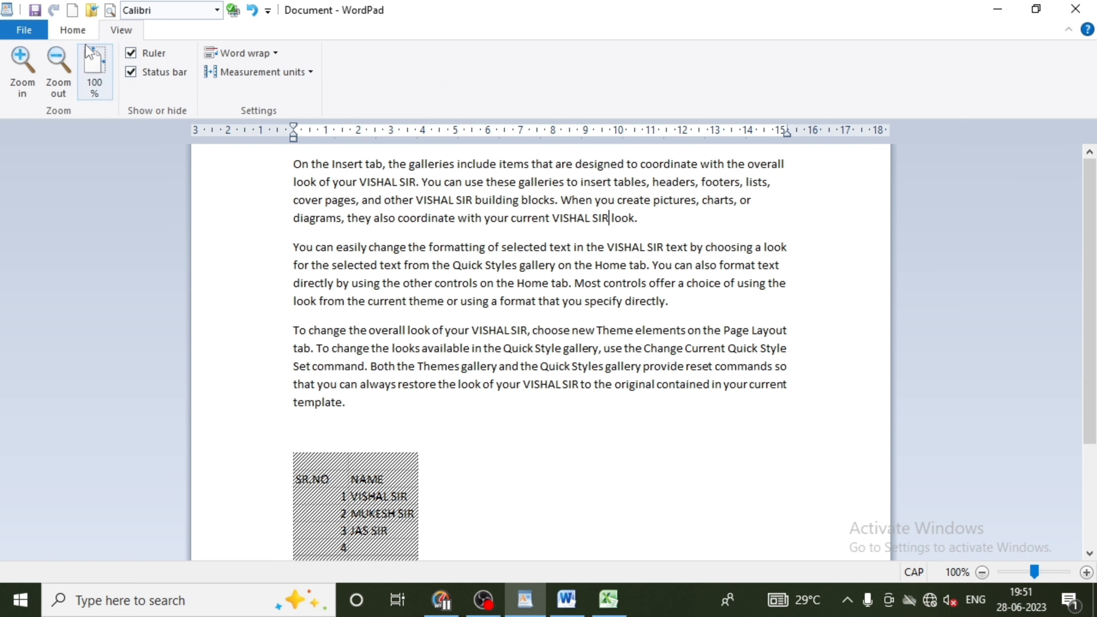
left_click(74, 33)
left_click(124, 32)
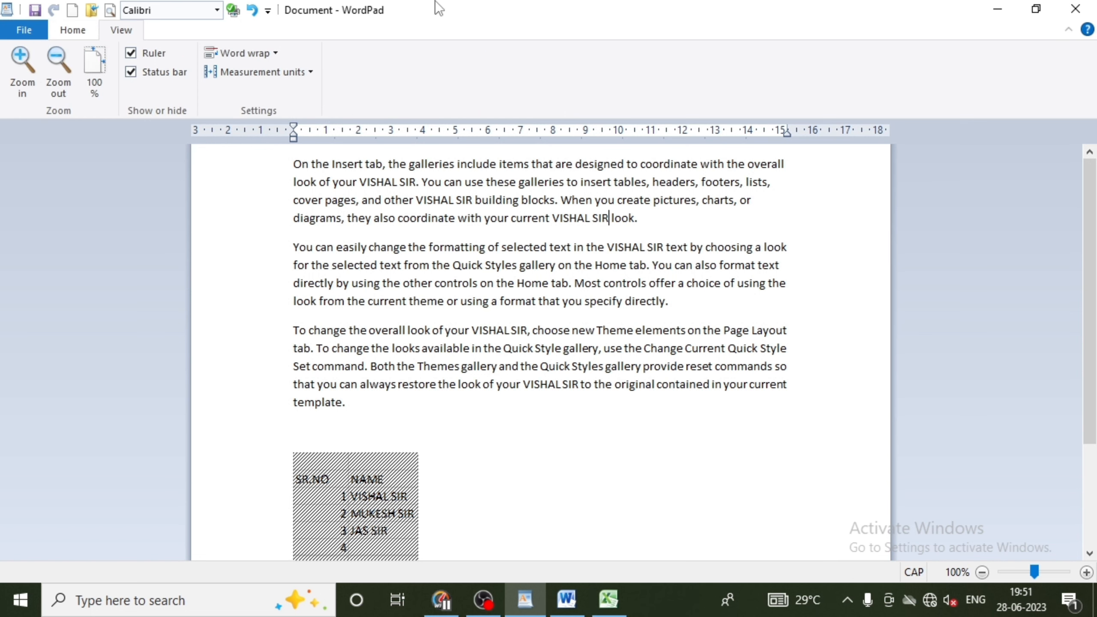
left_click_drag(1086, 281, 1089, 439)
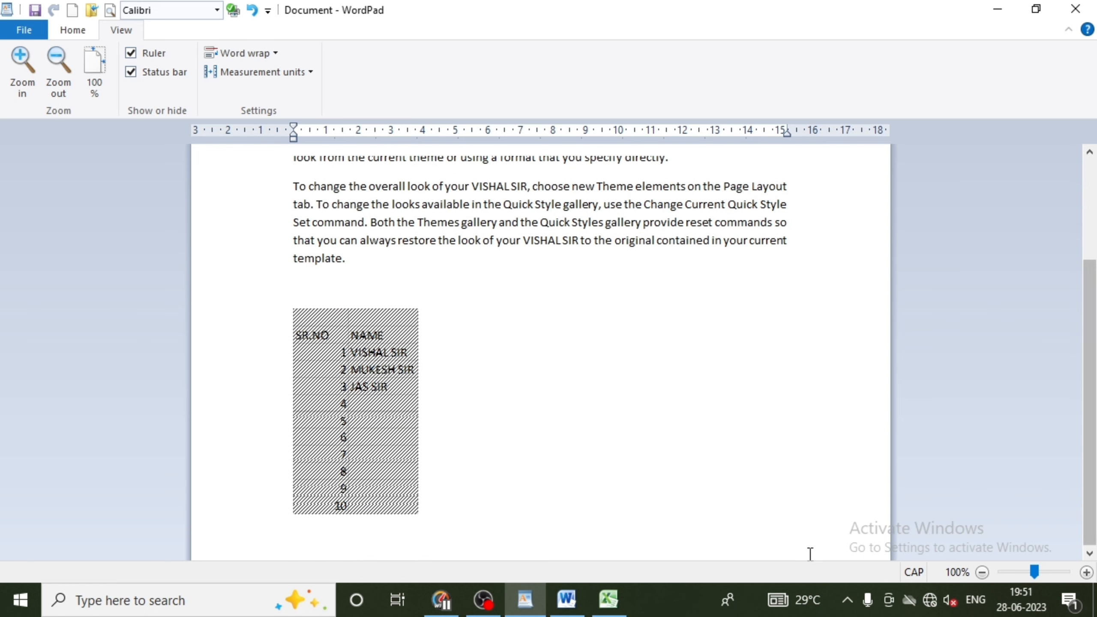
Look over the Save as formats and Print options, view the document in print preview, and close the preview
left_click(37, 34)
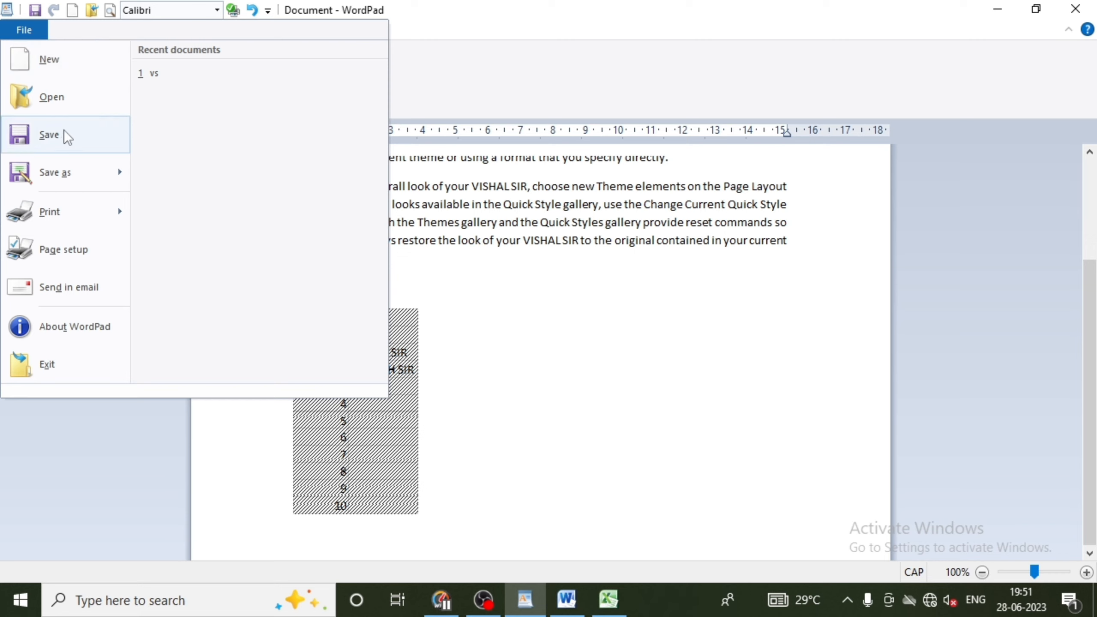
mouse_move(63, 174)
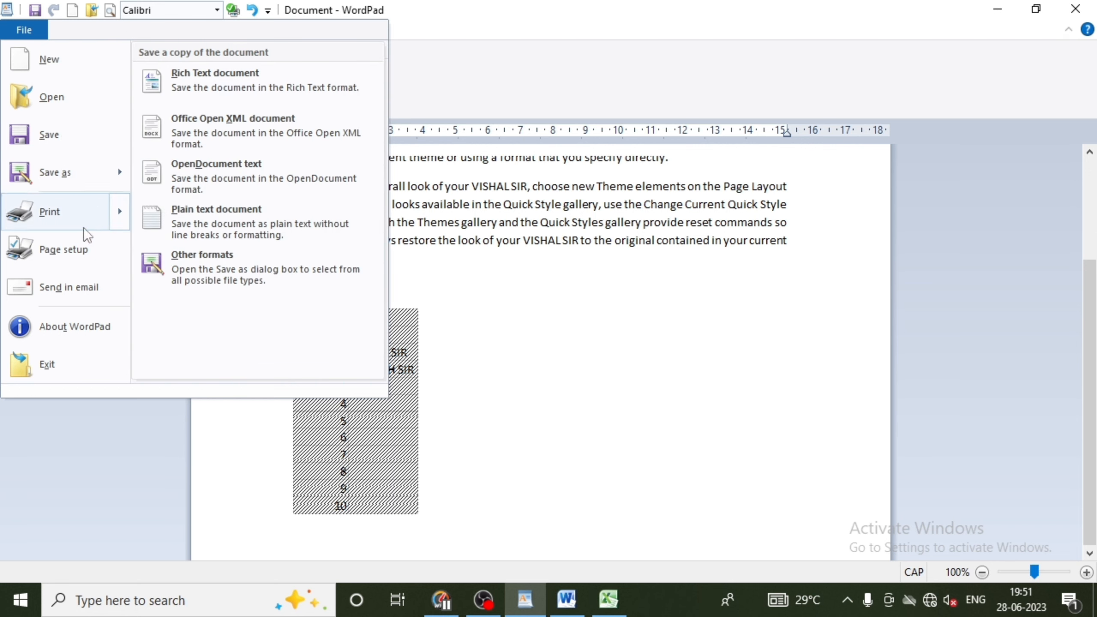
mouse_move(87, 218)
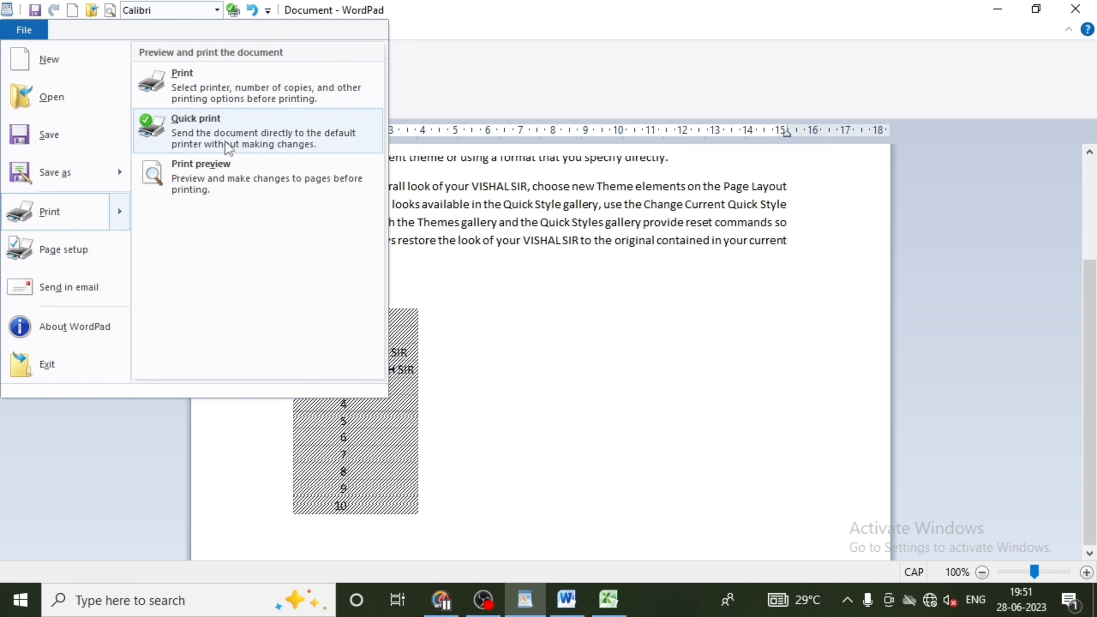
left_click(243, 166)
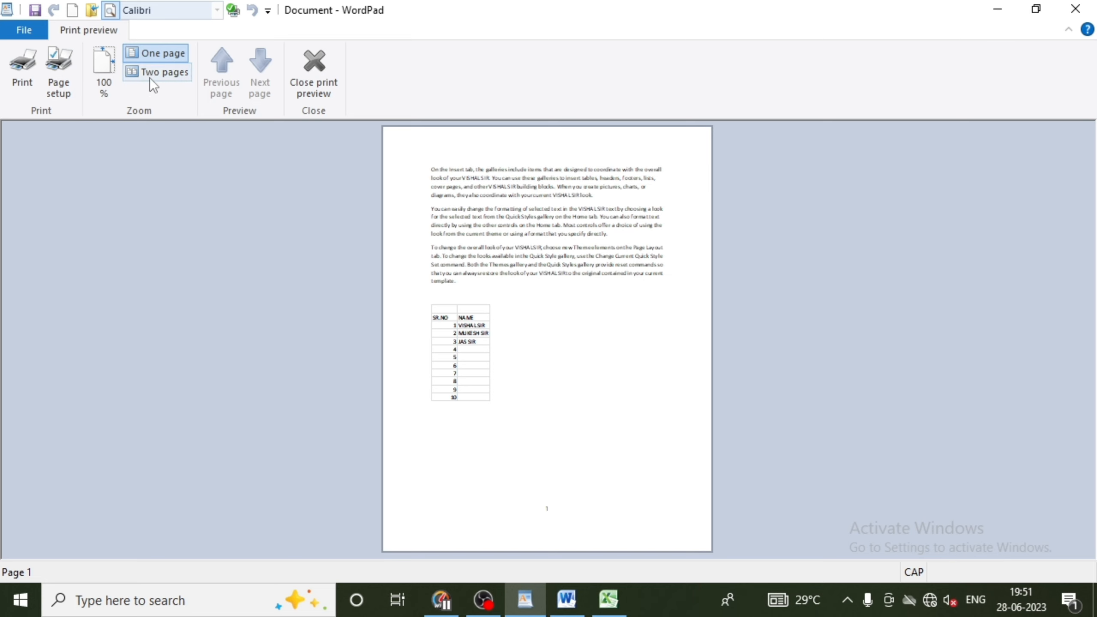
left_click(312, 88)
View the About WordPad information, close it, and look over the file commands down to Exit
left_click(20, 31)
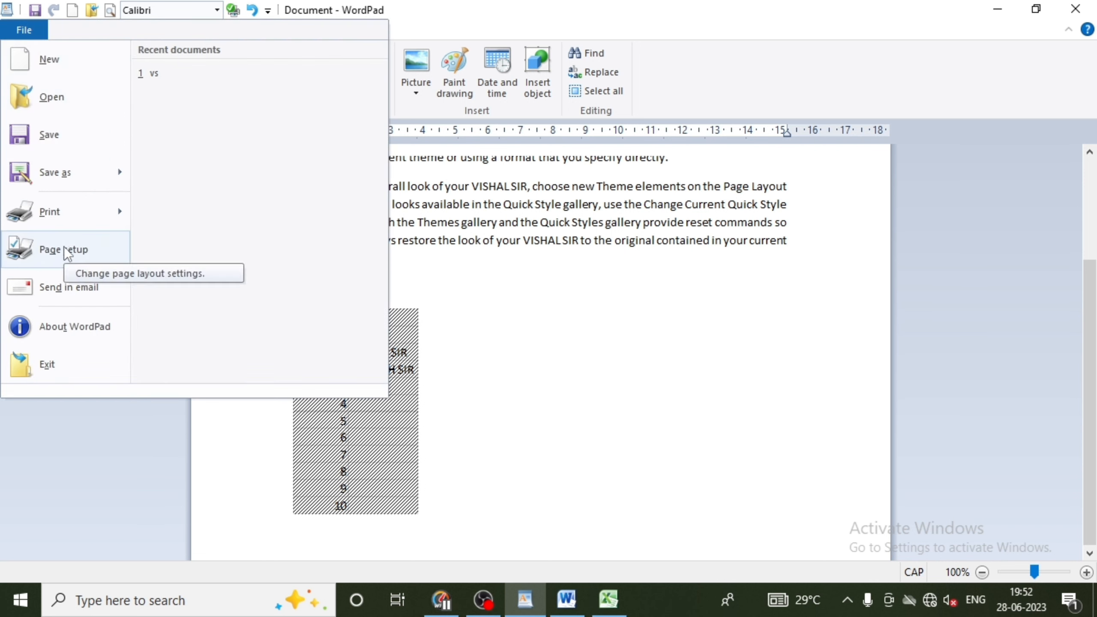
left_click(85, 339)
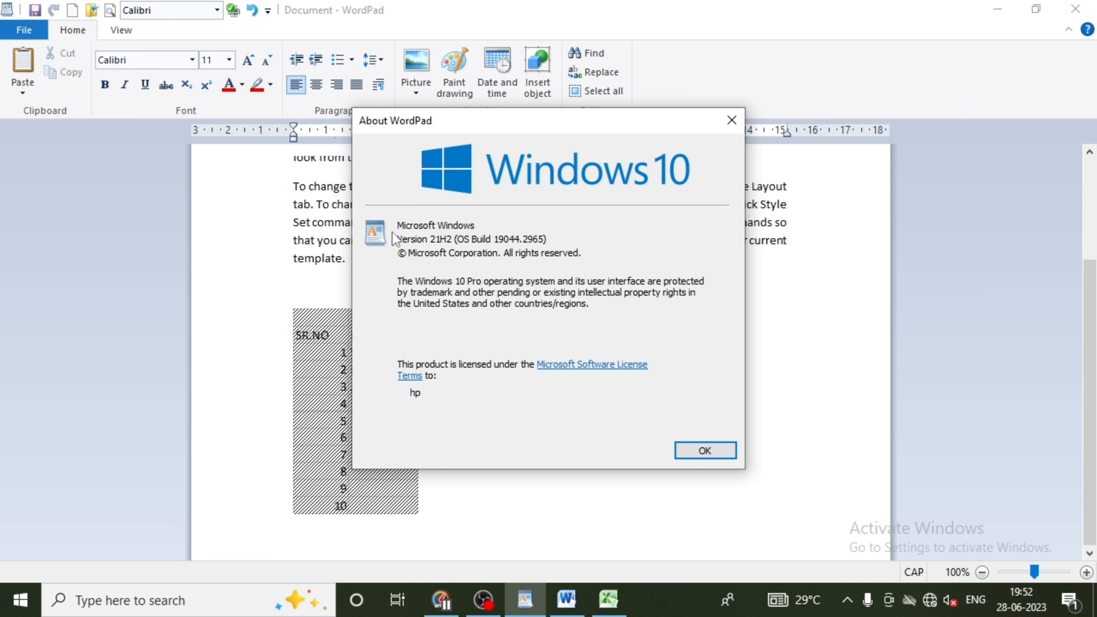
left_click(702, 453)
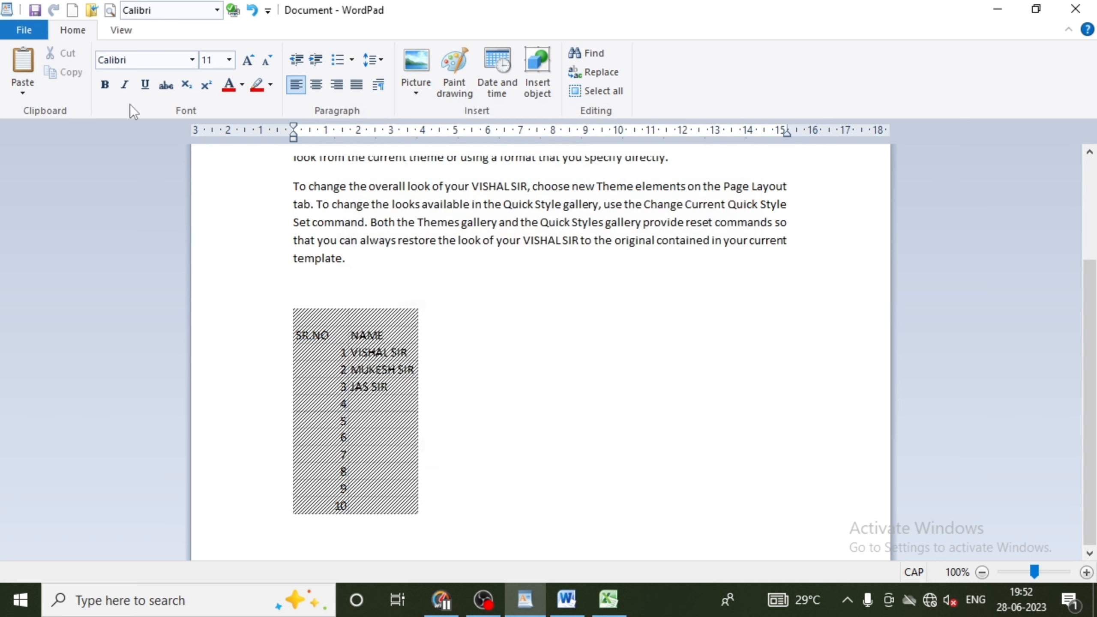
left_click(23, 30)
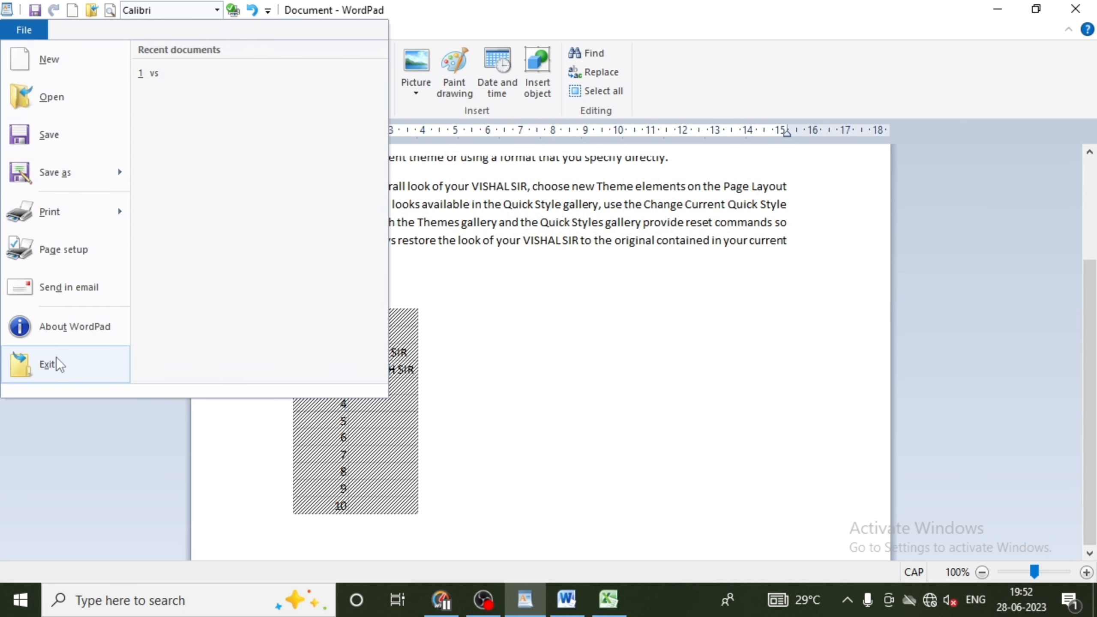
left_click(484, 416)
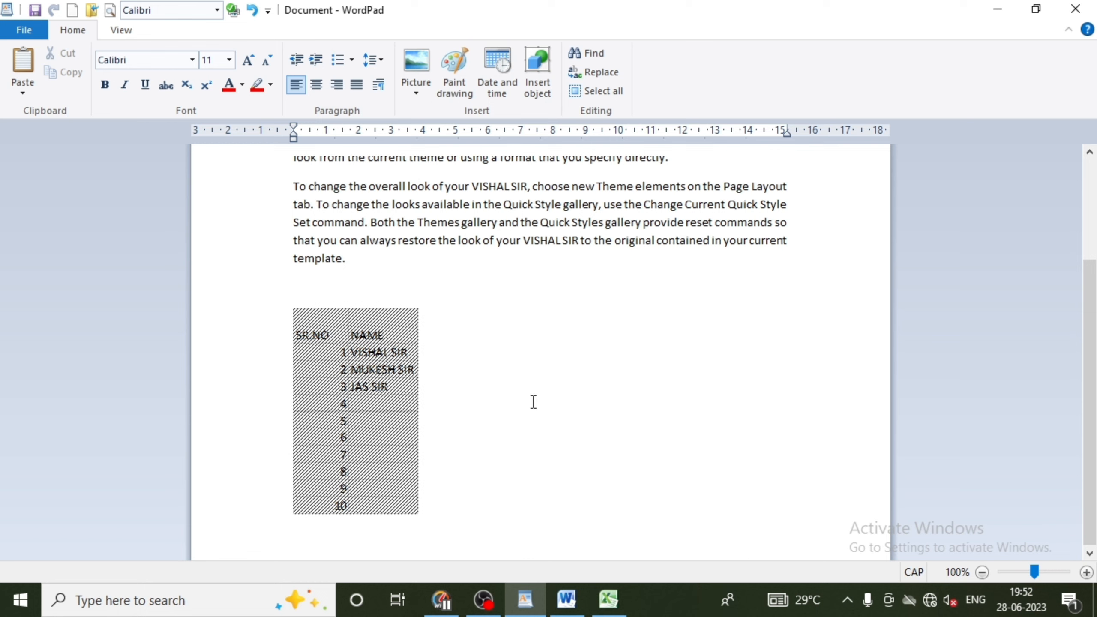
Justify the line holding the embedded worksheet and place the cursor on the empty line above it
key("ctrl+j")
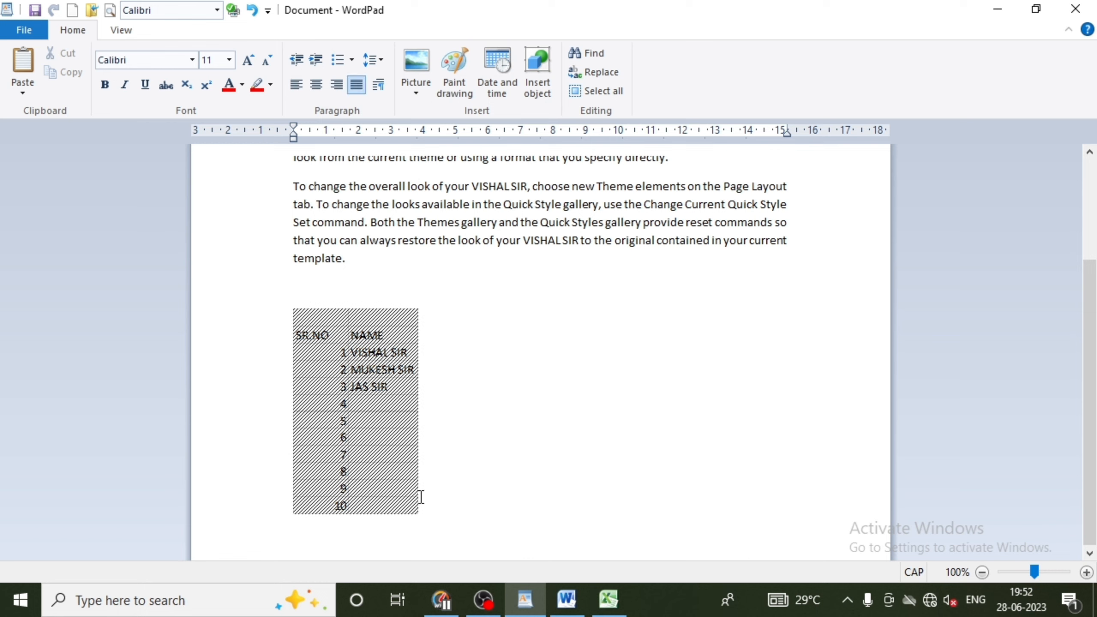
left_click(368, 281)
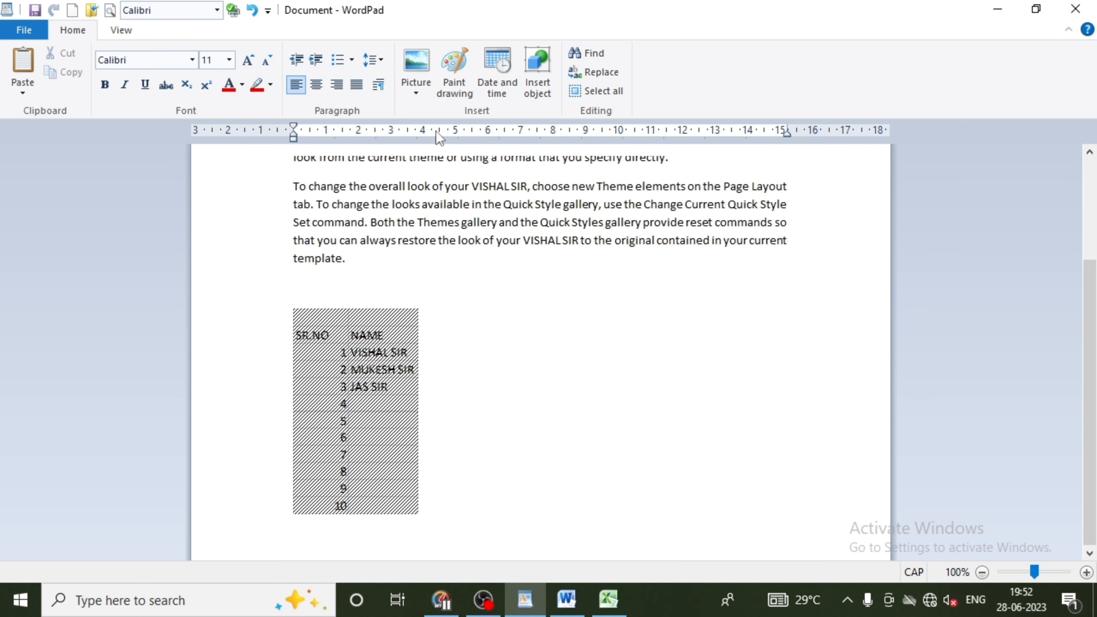
Zoom the document out to 73%
left_click_drag(1089, 307, 1089, 270)
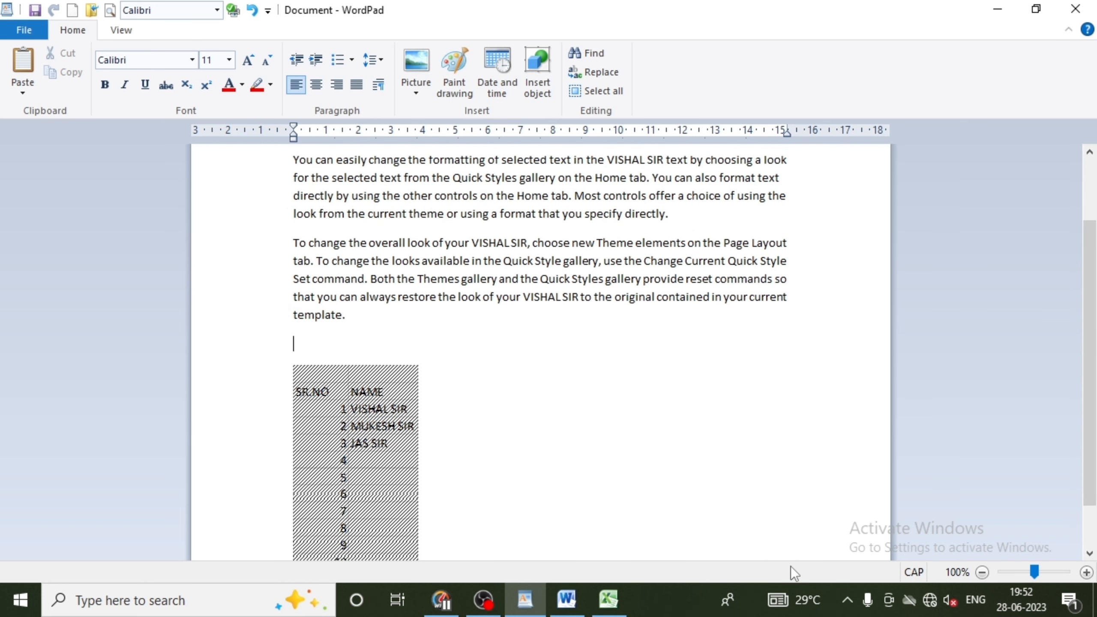
mouse_move(1034, 571)
left_mouse_down()
mouse_move(983, 579)
mouse_move(1084, 571)
mouse_move(1038, 574)
mouse_move(1026, 587)
left_mouse_up()
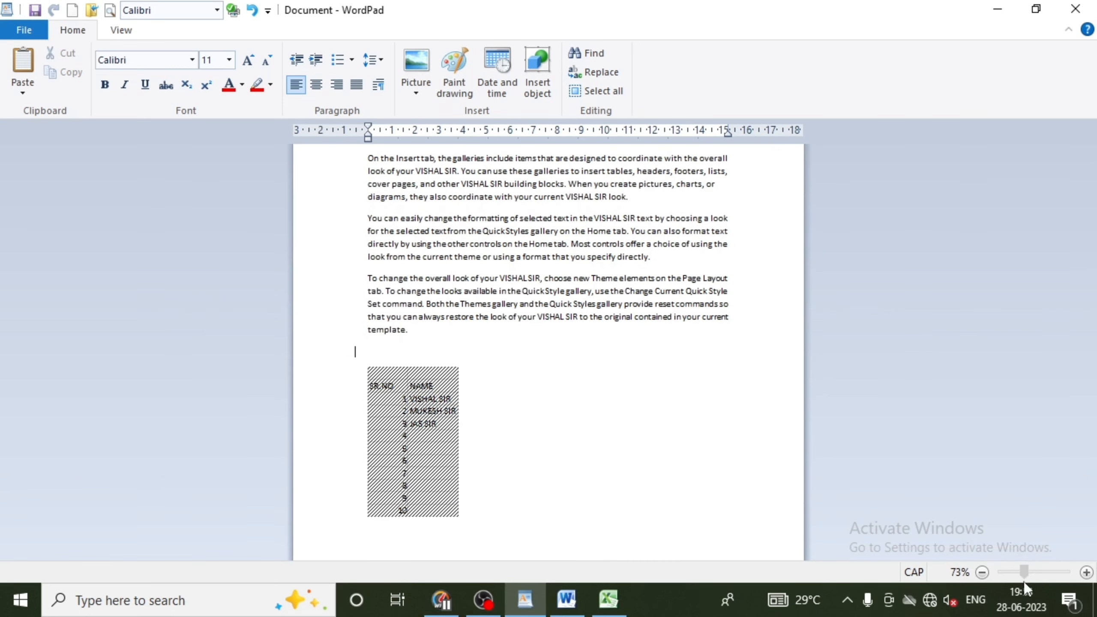